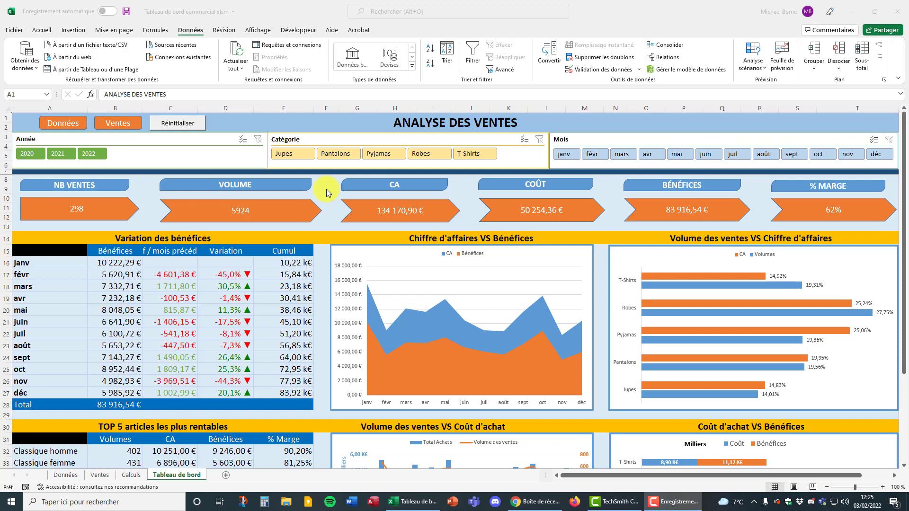
Step: Look over the Données and Ventes sheets, expanding and collapsing the grouped columns E to O of the sales table
click(67, 476)
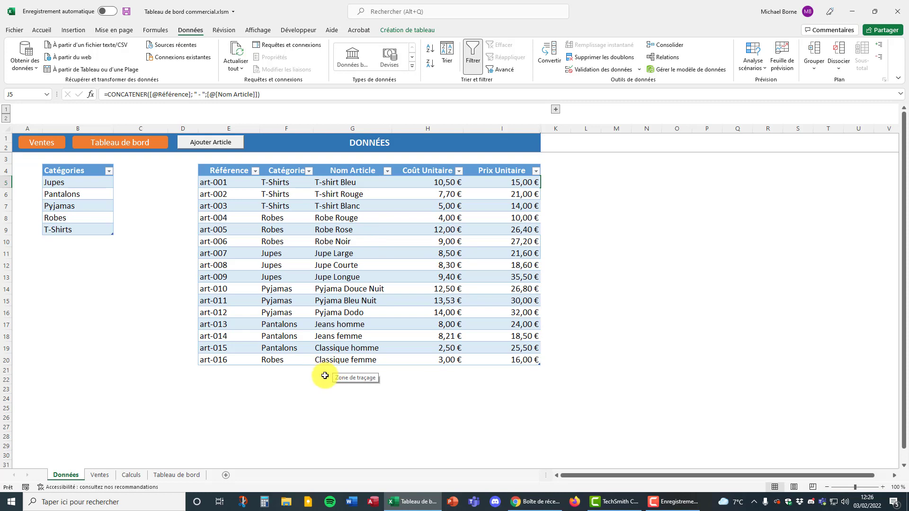
click(106, 479)
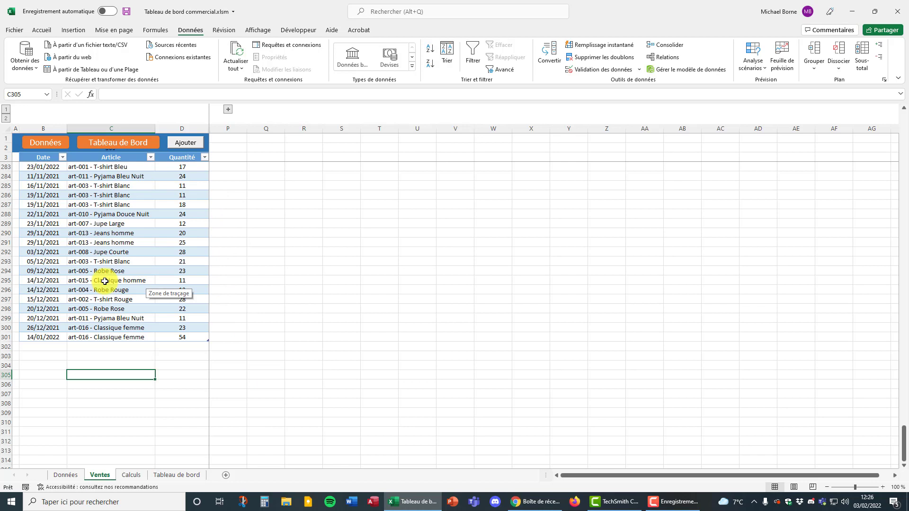
click(227, 112)
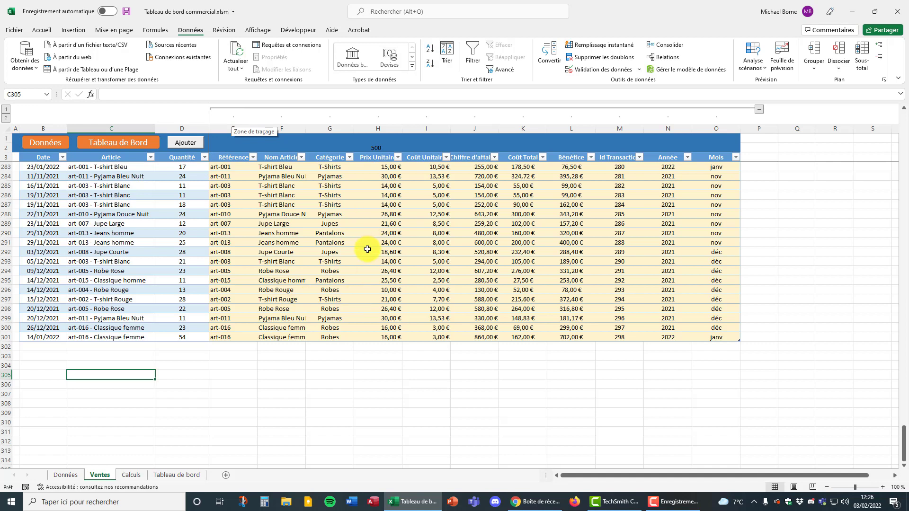
click(761, 110)
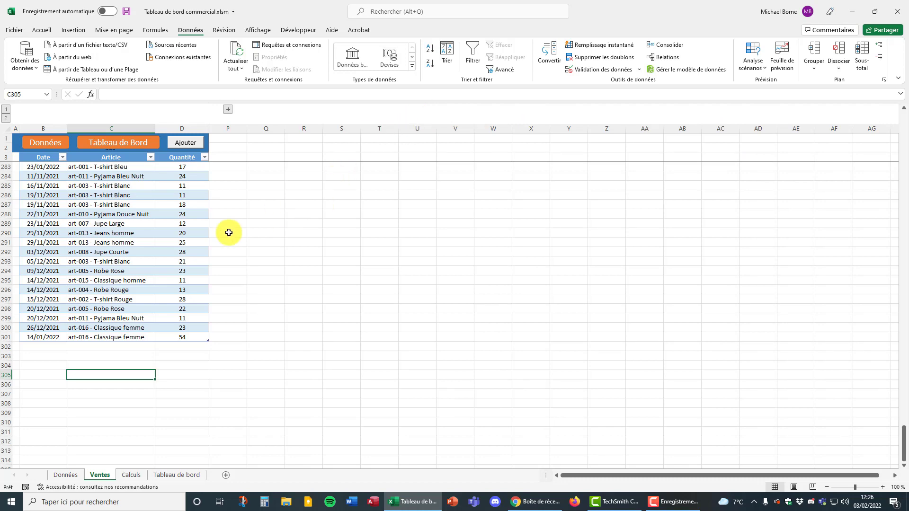
Step: View the Calculs sheet and the dashboard, and test the in-sheet navigation from the dashboard to Données and back
click(132, 476)
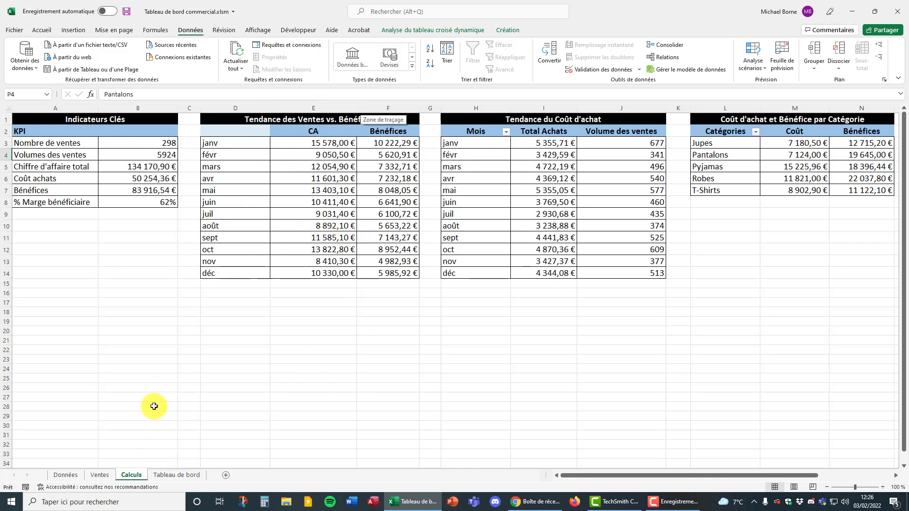
click(174, 475)
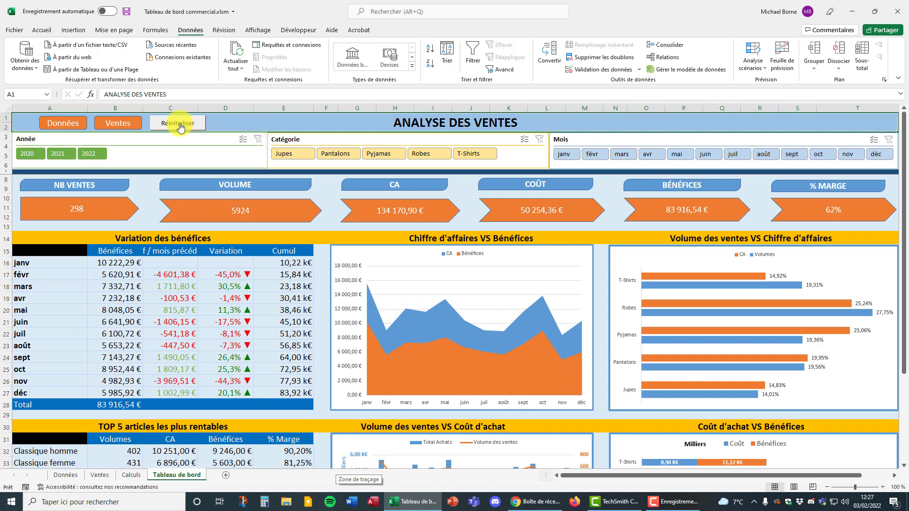
click(65, 124)
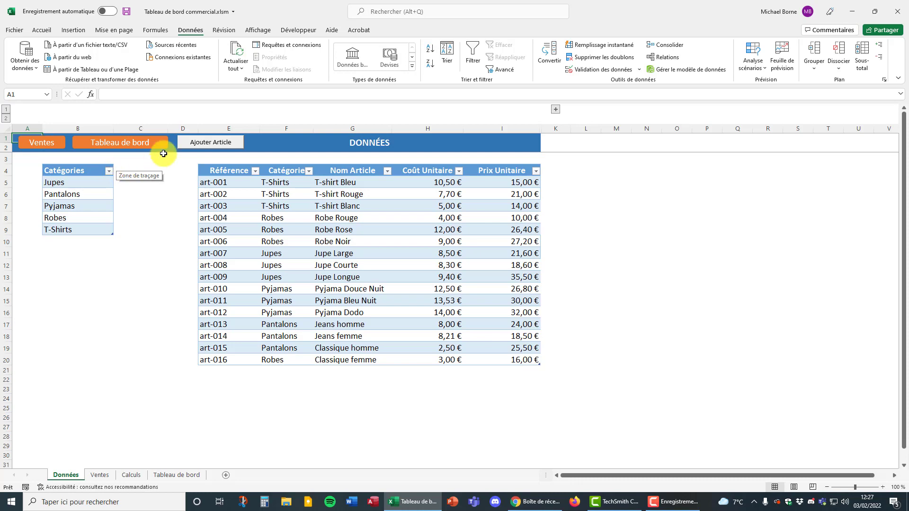
click(121, 145)
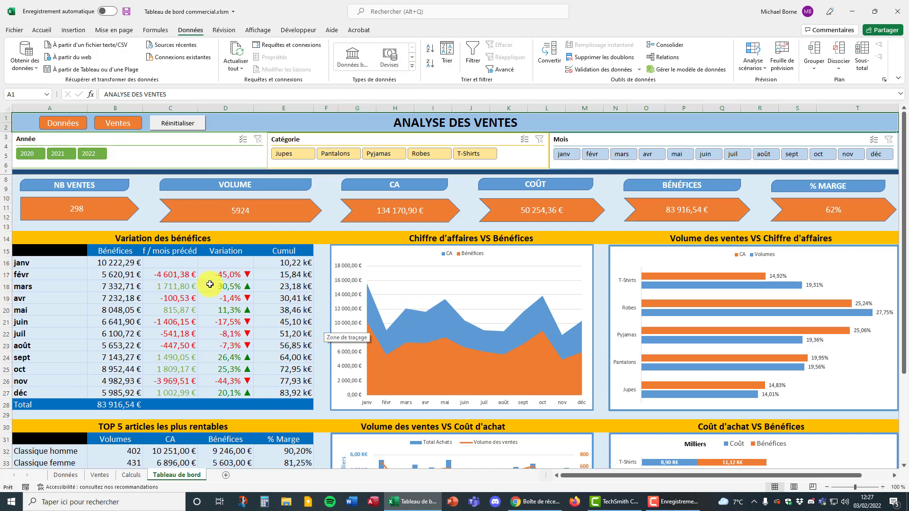
Step: On the Données sheet, highlight the category list and the full articles table for review
click(67, 475)
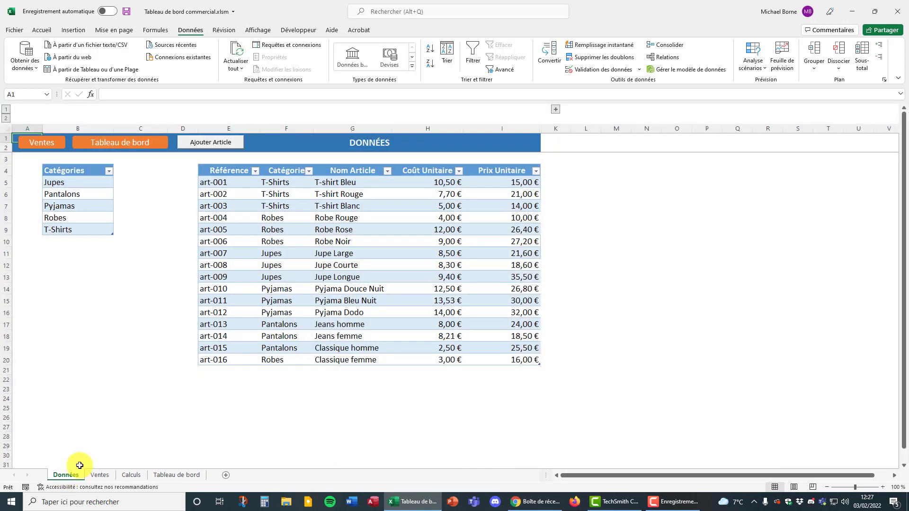
drag(79, 182, 81, 229)
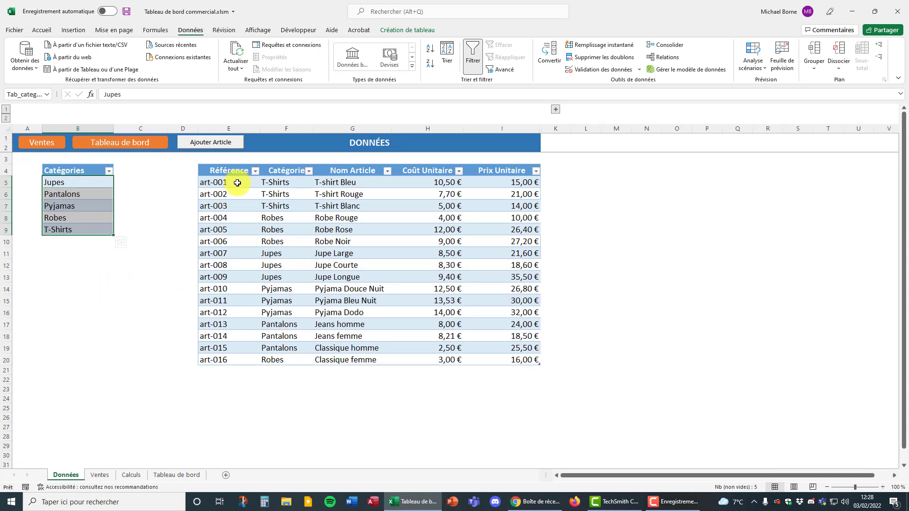
drag(237, 183, 496, 357)
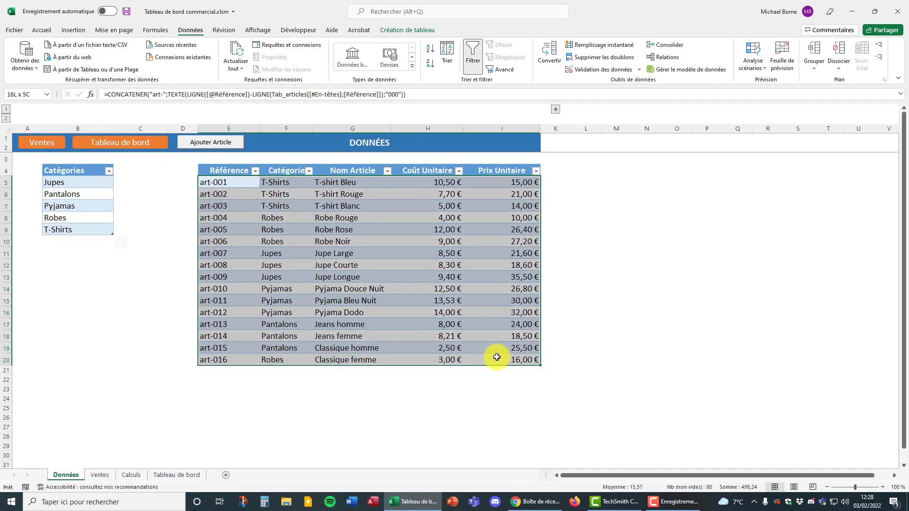
click(469, 389)
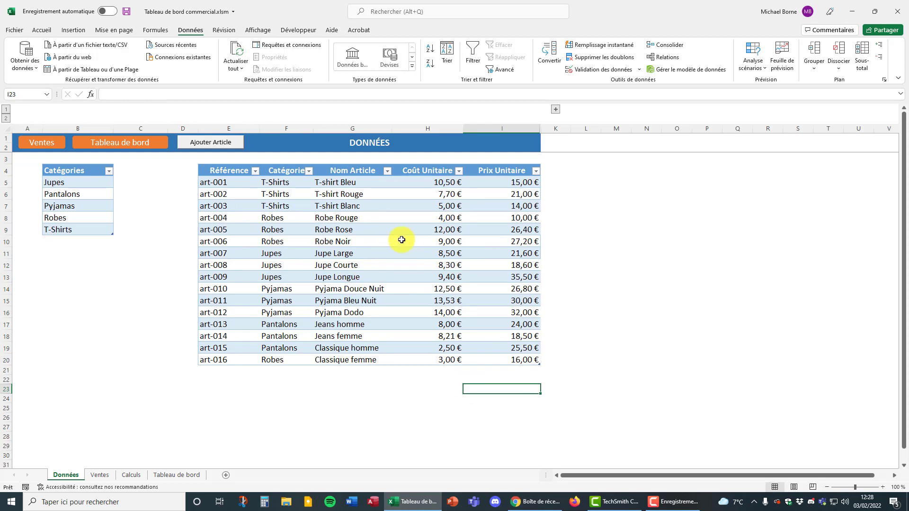
Step: Check the category choices offered in the Catégorie cell of article art-001
click(291, 182)
click(317, 182)
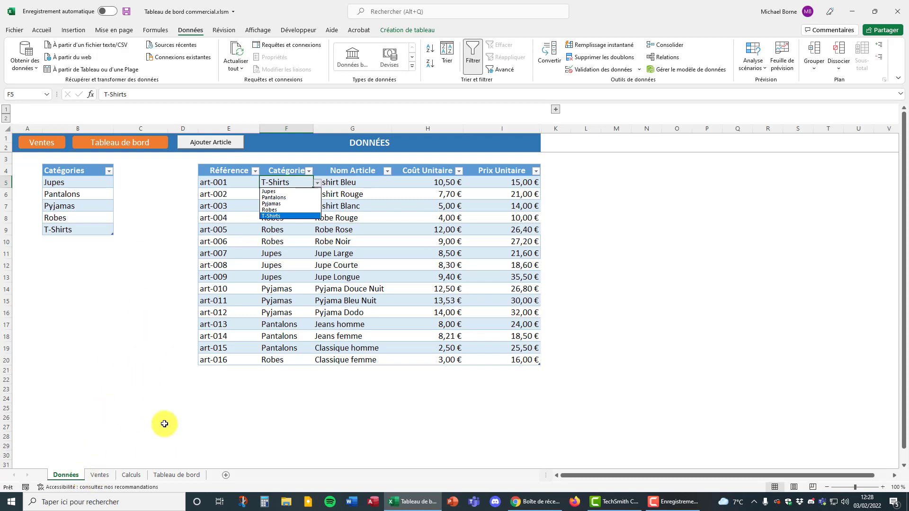
click(214, 369)
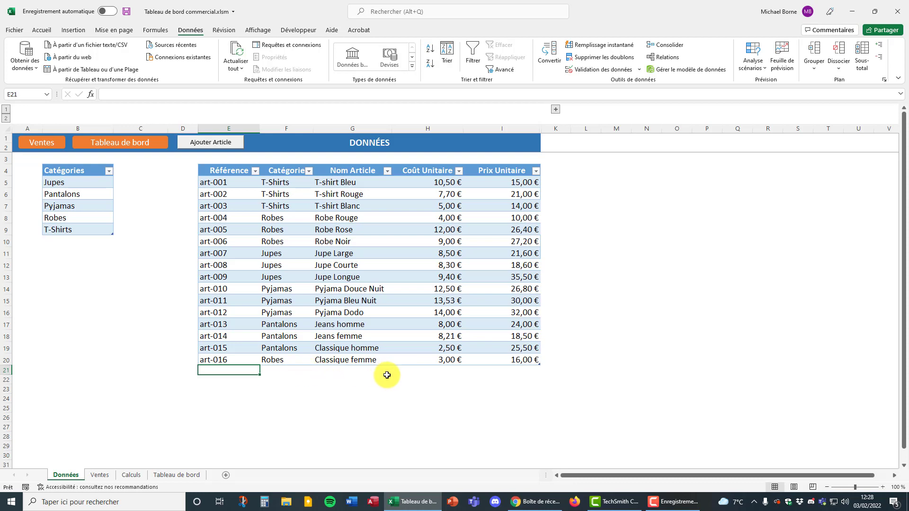
Step: Add a new article in row 21 below the articles table with a unit cost of 12 and the category Pantalons
click(447, 370)
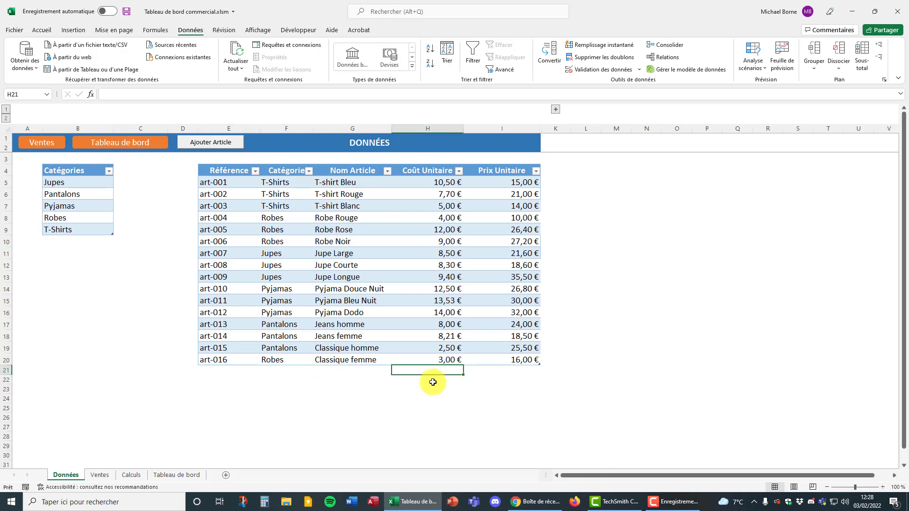
text(12)
key(Return)
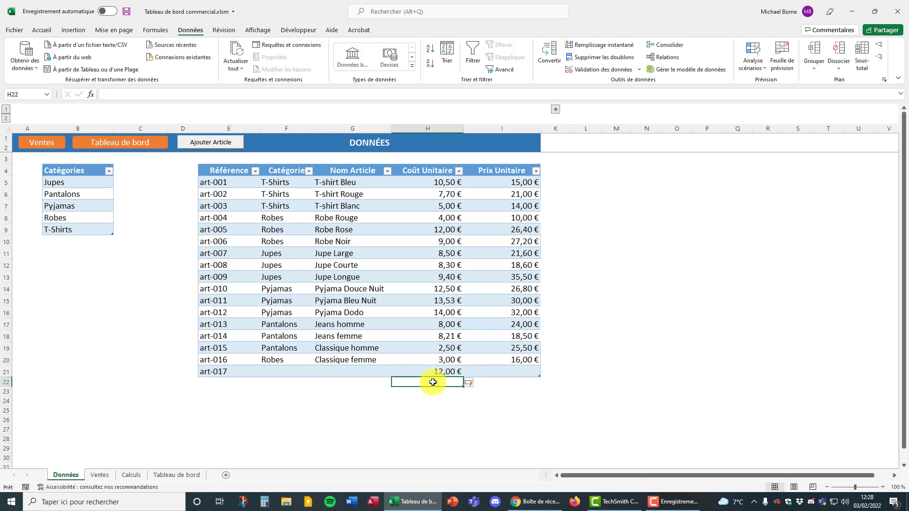
click(271, 374)
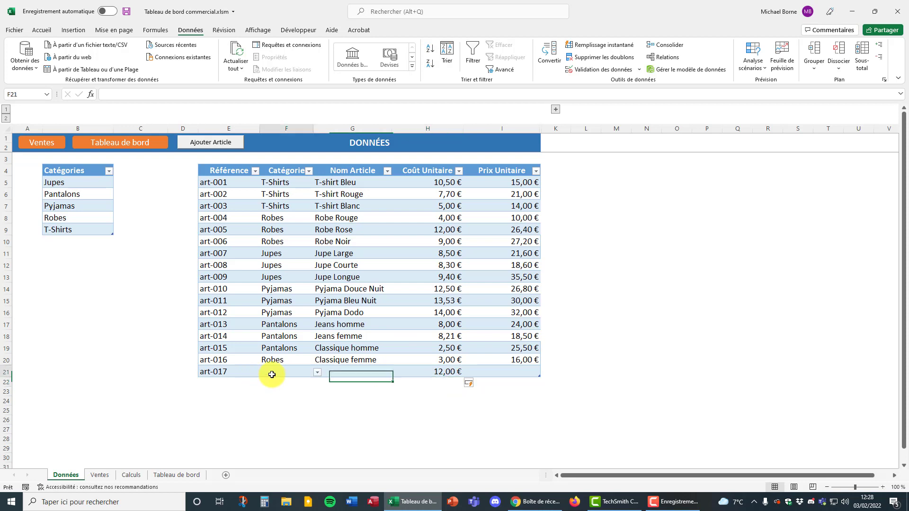
click(317, 372)
click(282, 387)
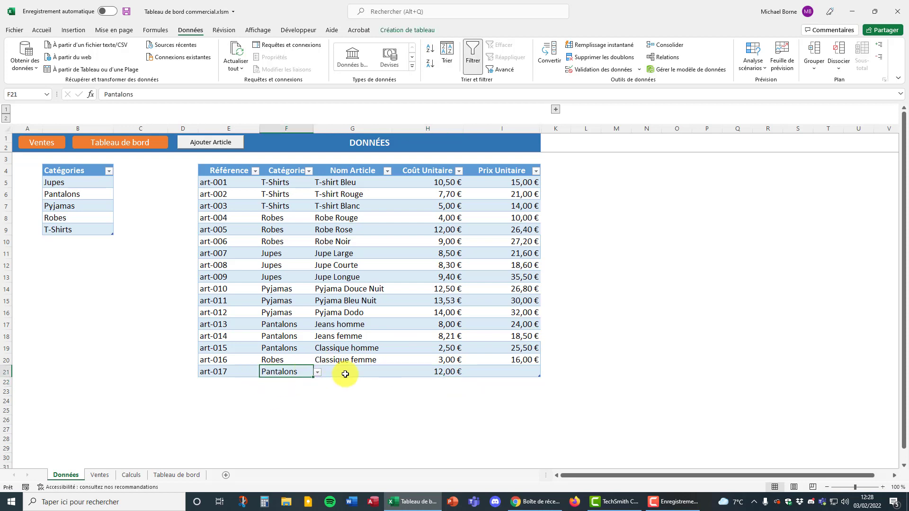
click(346, 373)
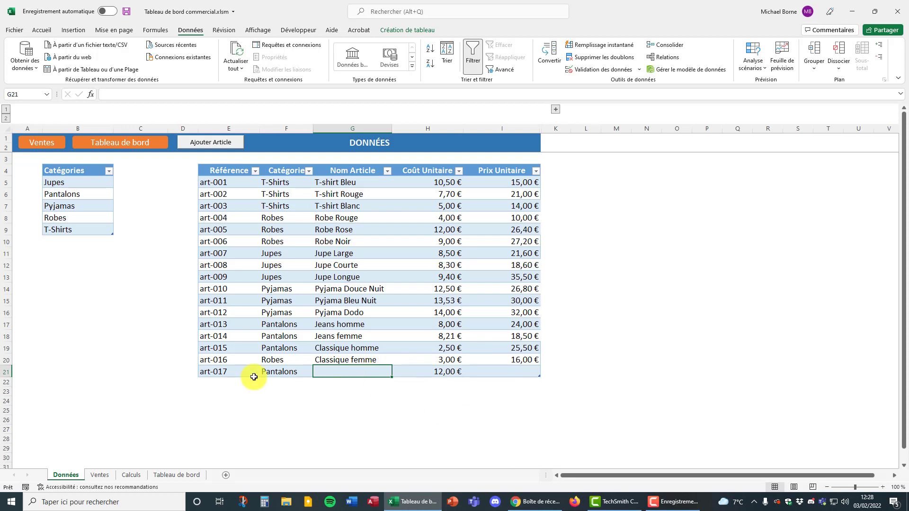
Step: Delete the whole of row 21, which holds the incomplete test article
click(7, 373)
right_click(6, 373)
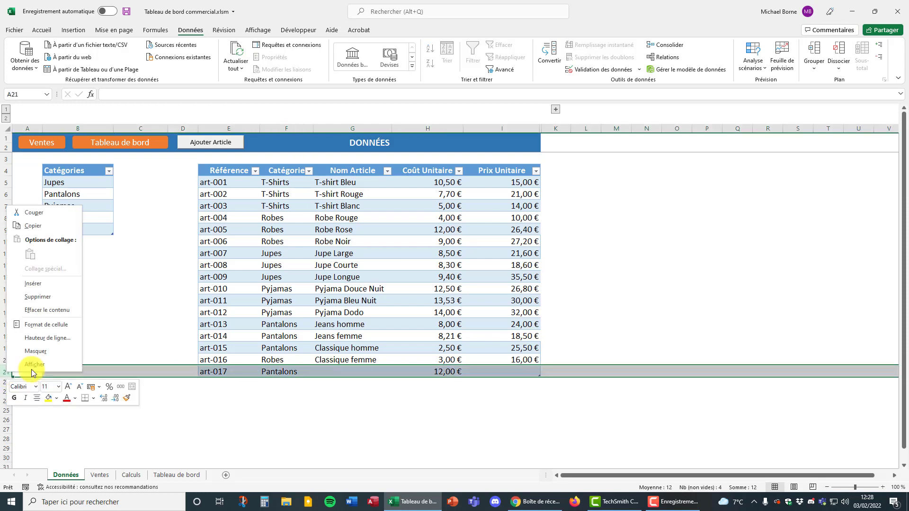
click(37, 297)
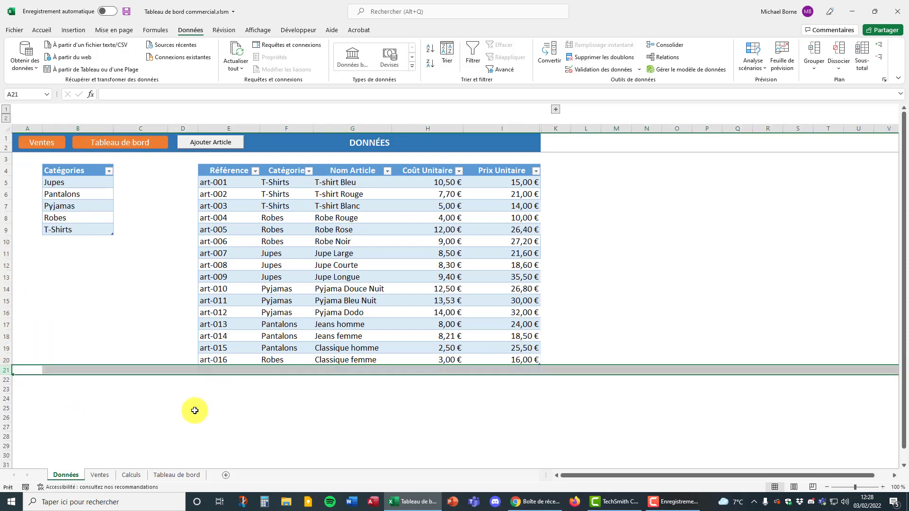
Step: On the Ventes sheet, expand the grouped calculation columns and check the article choices offered for the last sale in row 301
click(103, 478)
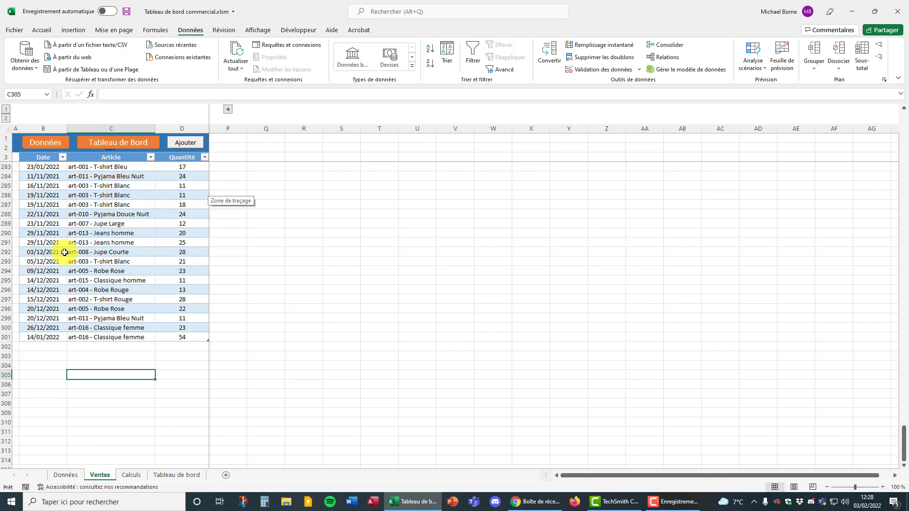
click(228, 109)
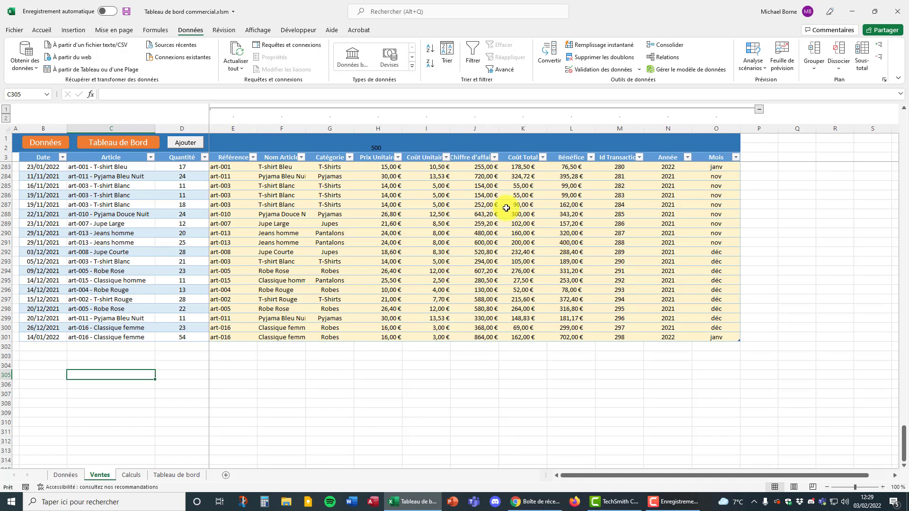
click(41, 346)
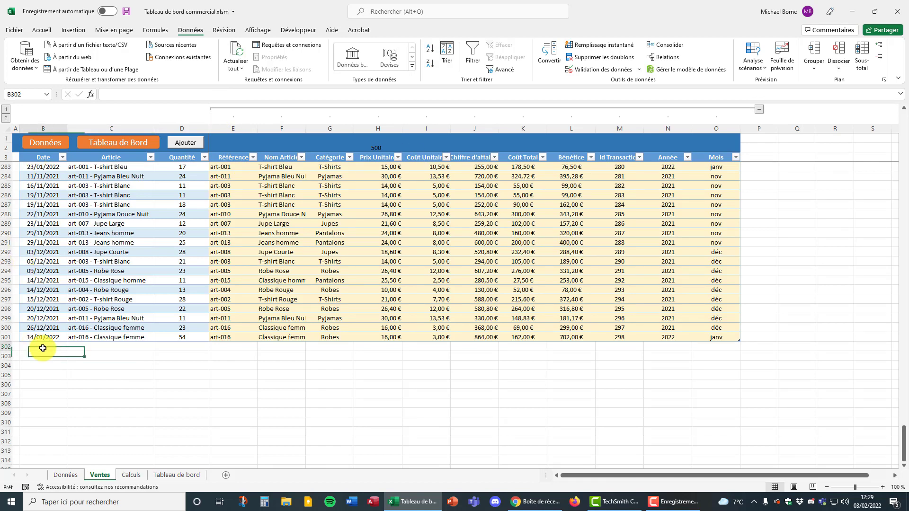
click(106, 338)
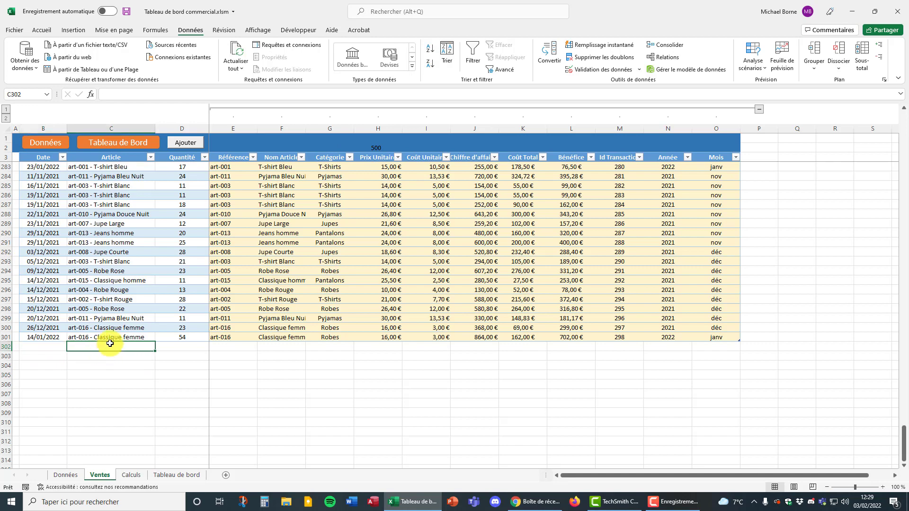
click(160, 337)
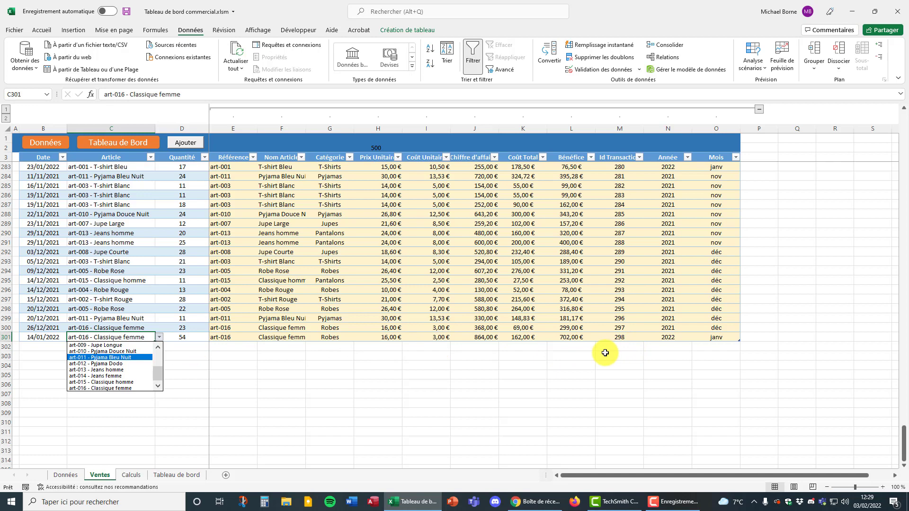
key(Escape)
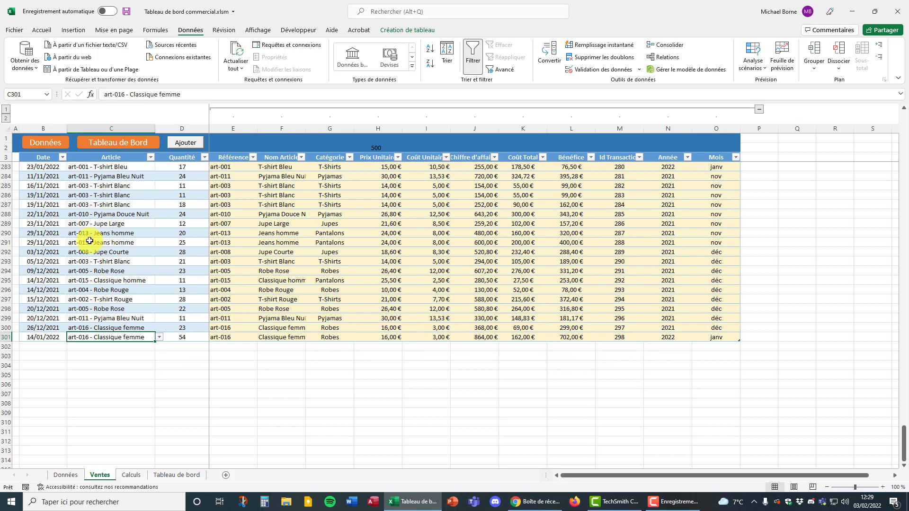
Step: Go to the Tableau de bord sheet and examine its charts and tables down to the cost and top 5 article sections
click(183, 477)
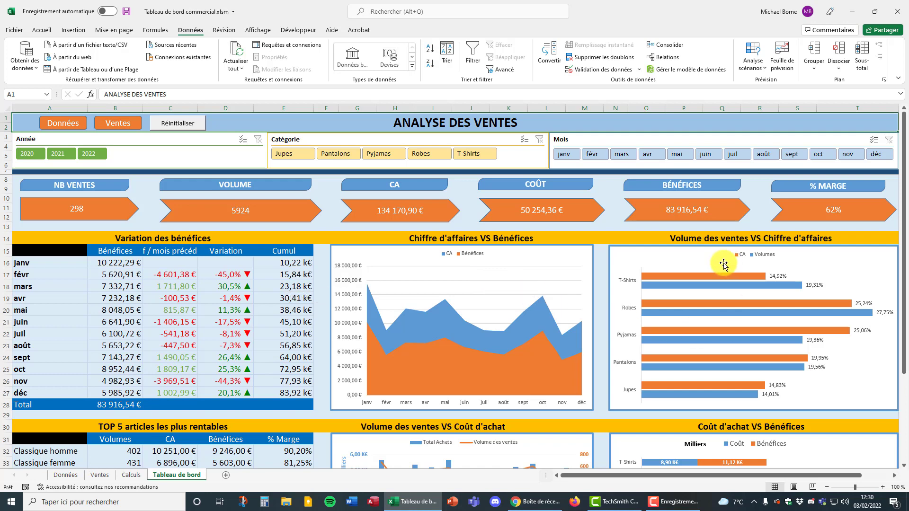
mouse_move(691, 279)
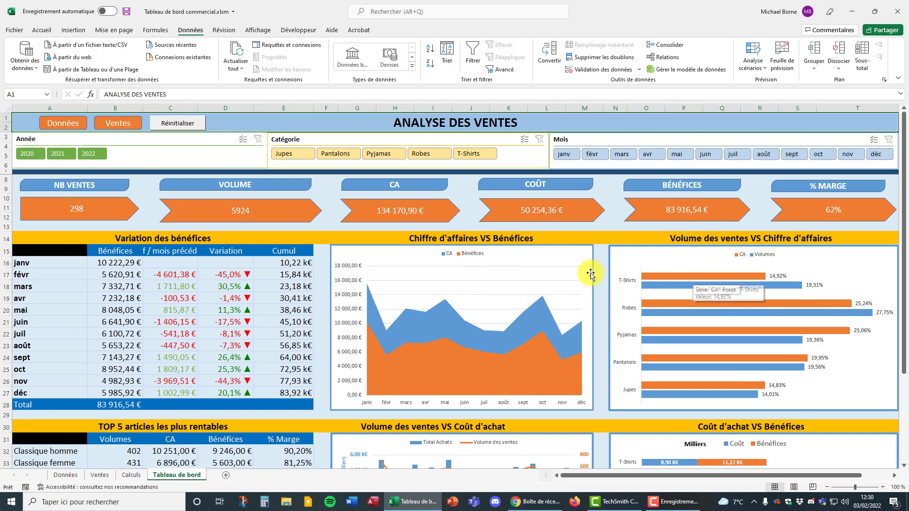
scroll(589, 275, down, 4)
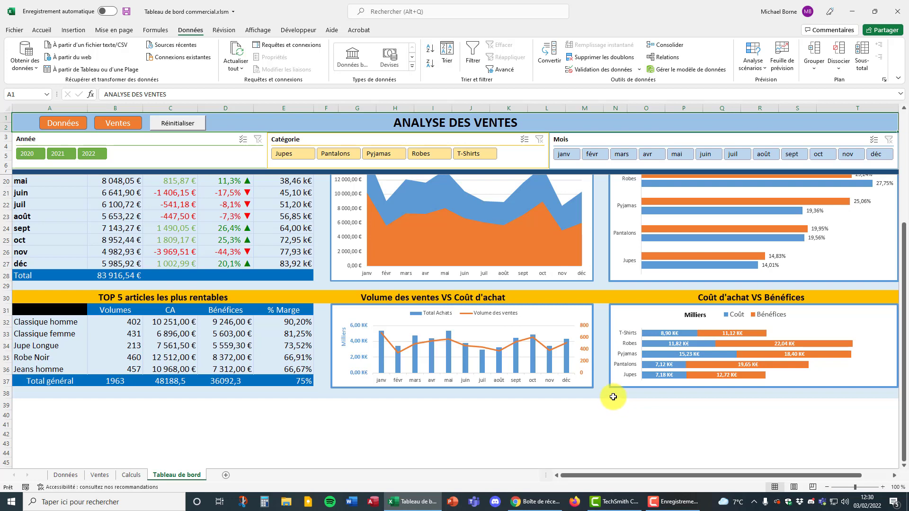
scroll(615, 400, up, 4)
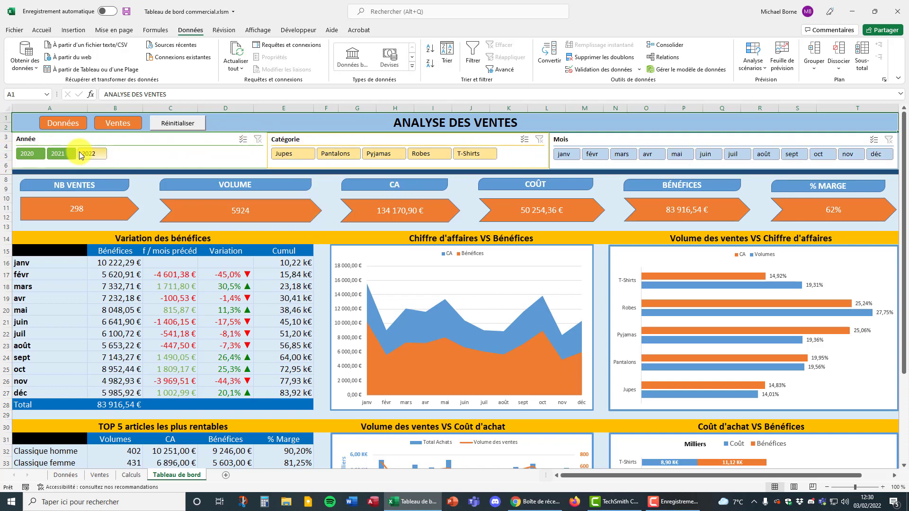
Step: Filter the dashboard to the year 2021 and, with multiple selection enabled, the categories Jupes, Robes and Pyjamas
click(62, 155)
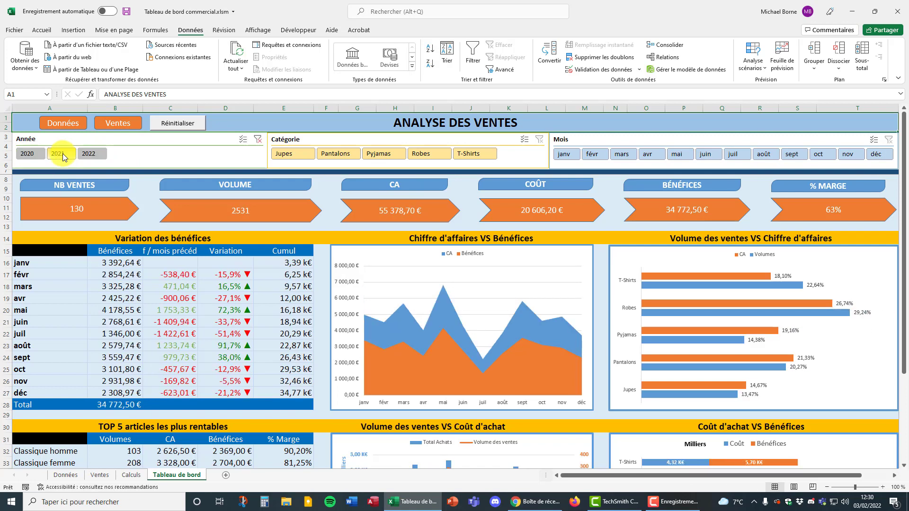
click(300, 155)
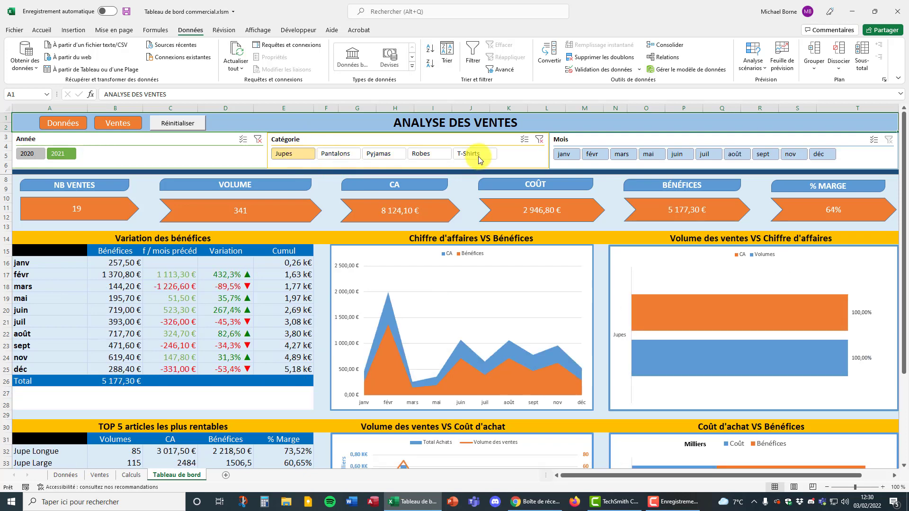
click(524, 139)
click(421, 153)
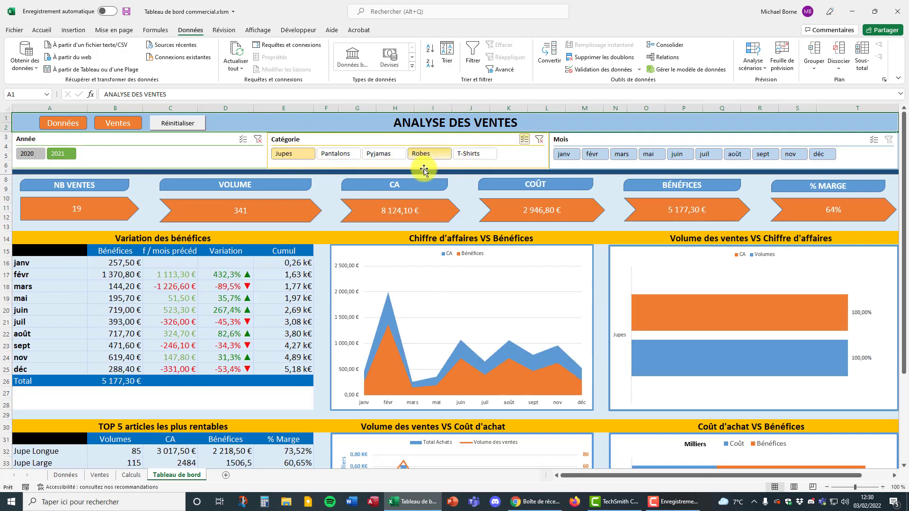
click(381, 155)
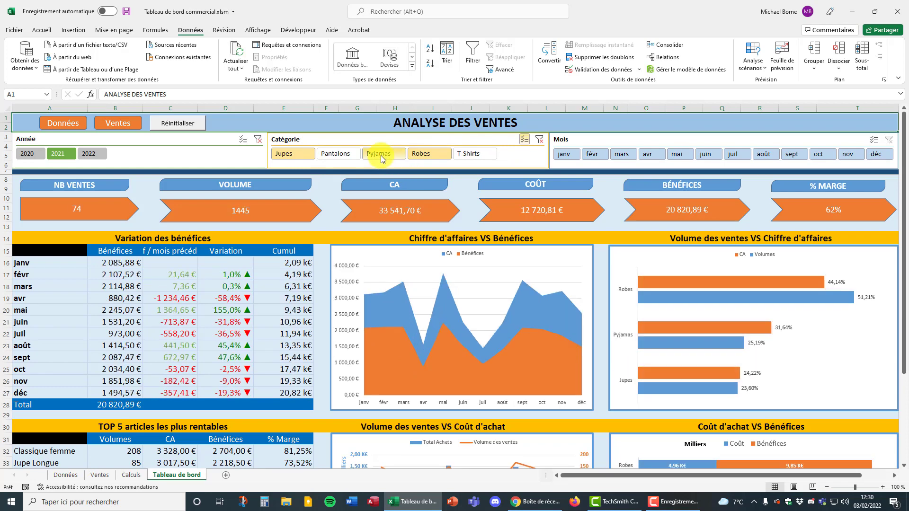
Step: Filter the dashboard to the months mai and sept with multiple selection enabled, and reset all dashboard filters
click(678, 154)
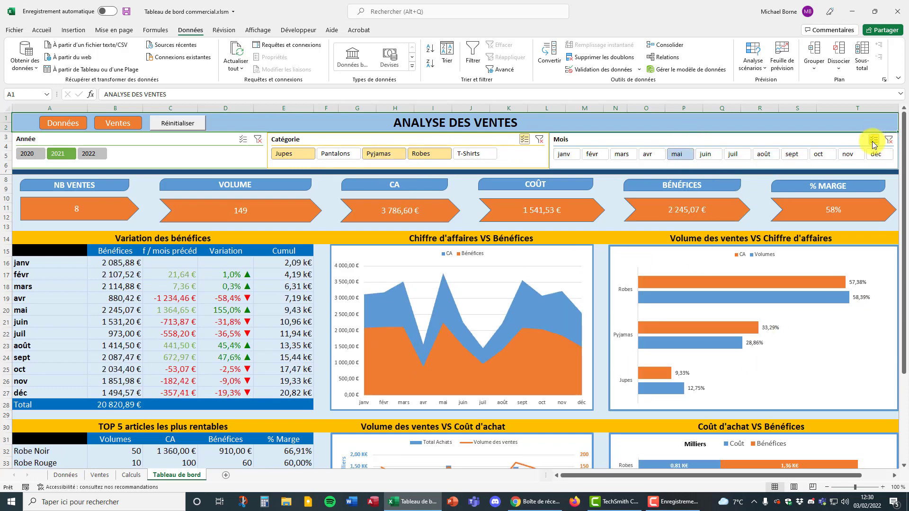
click(874, 139)
click(794, 154)
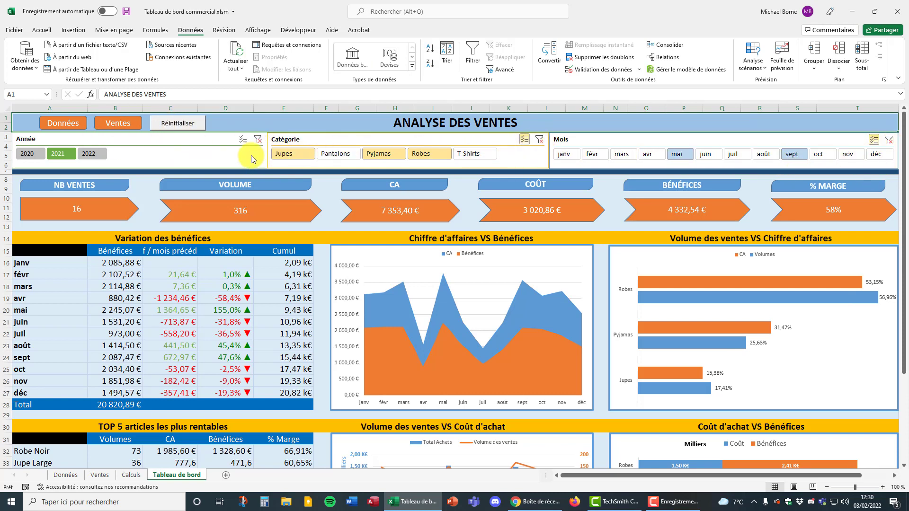
click(179, 124)
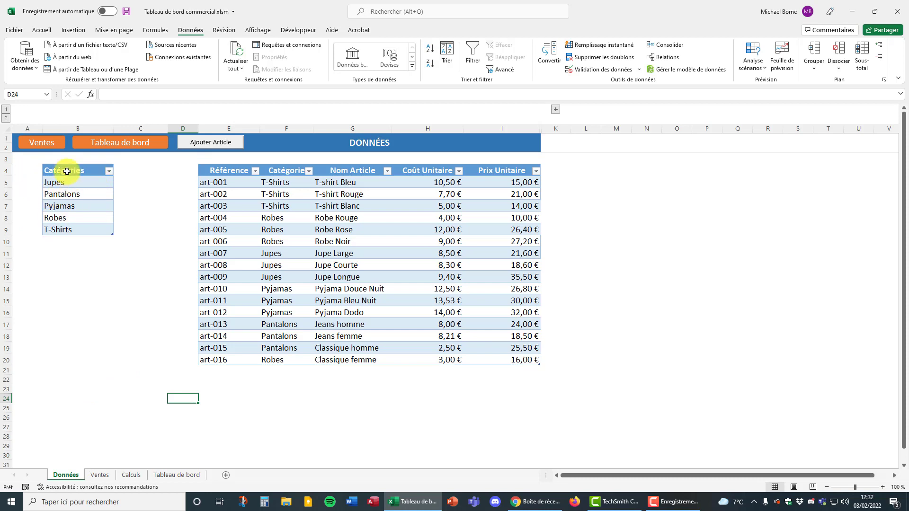
Step: On the Données sheet, examine the Catégories table in B4:B9 and the empty cells beneath it
drag(71, 176, 68, 232)
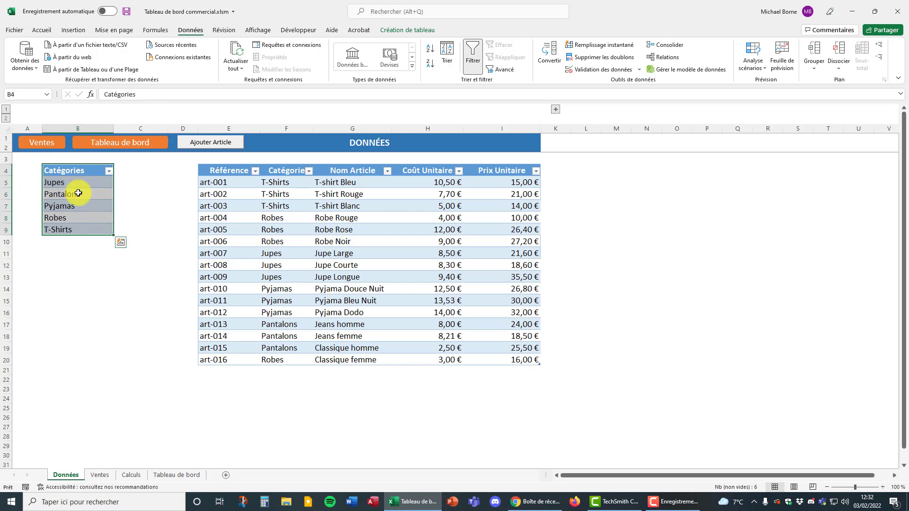
click(139, 261)
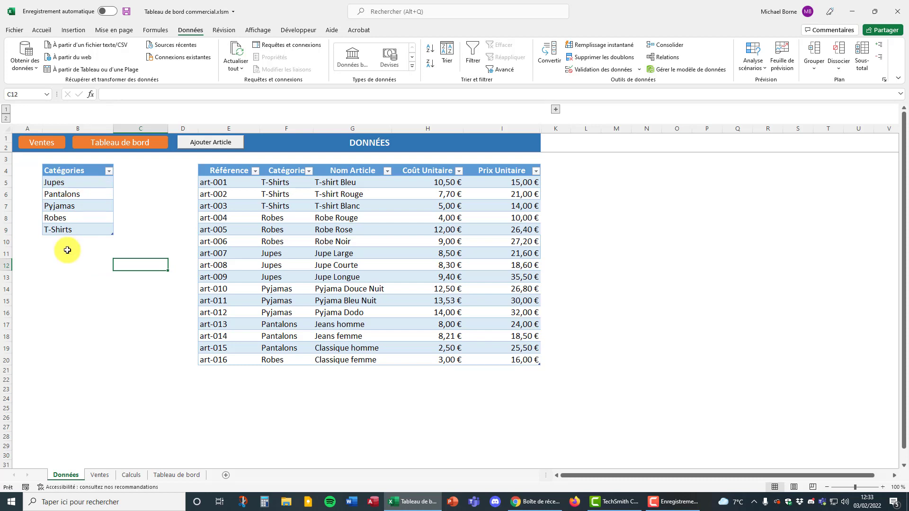
drag(66, 252, 75, 315)
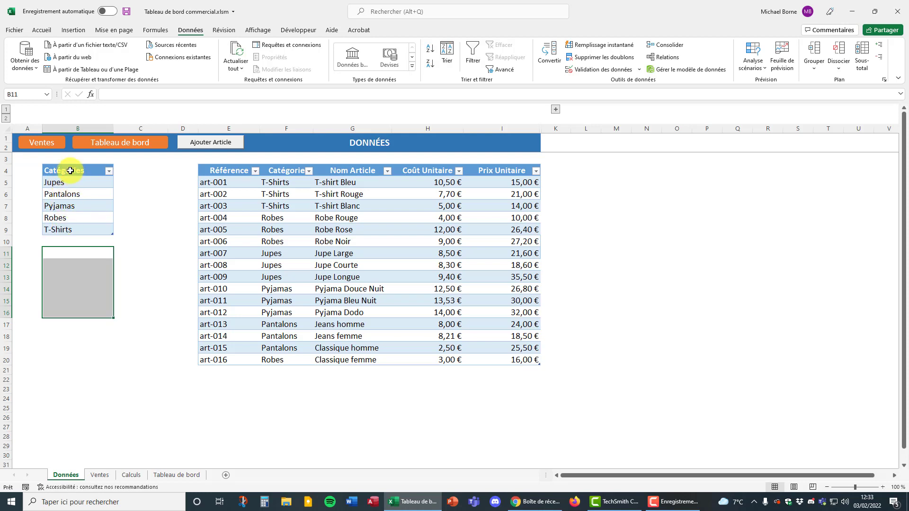
drag(72, 170, 73, 227)
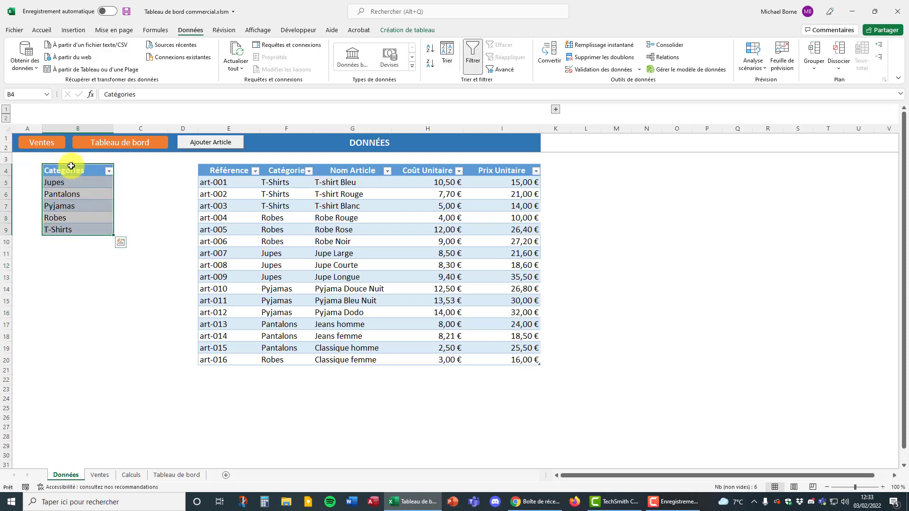
click(73, 30)
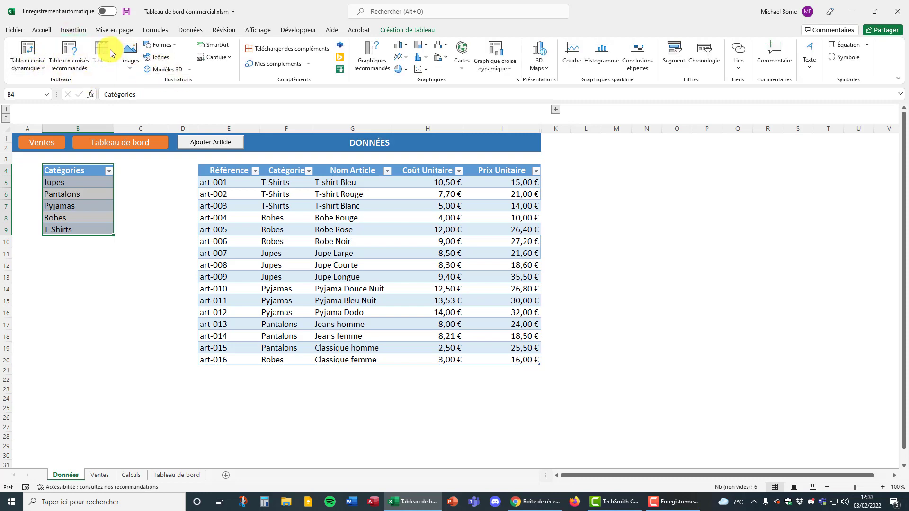
Step: Enter a small list below the Catégories table: heading Test in B11, valeur in B12 and valeur 2 in B13
click(60, 261)
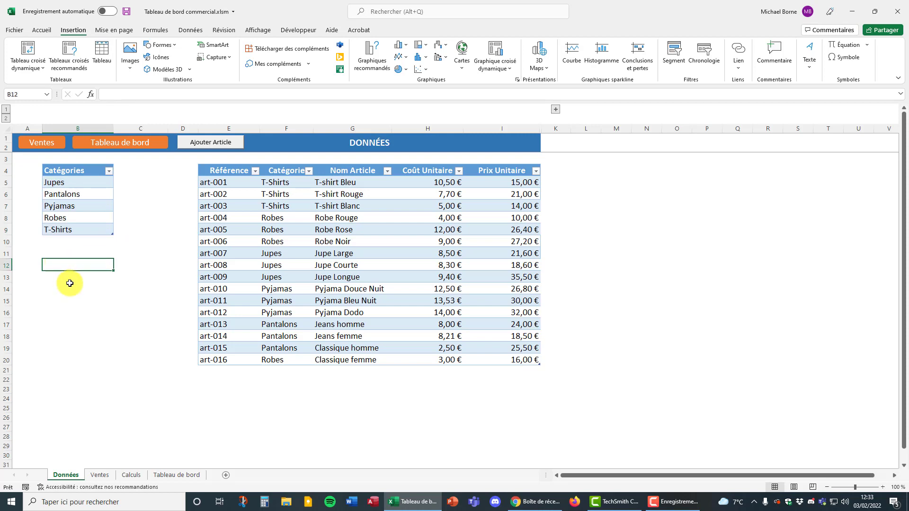
text(valeur)
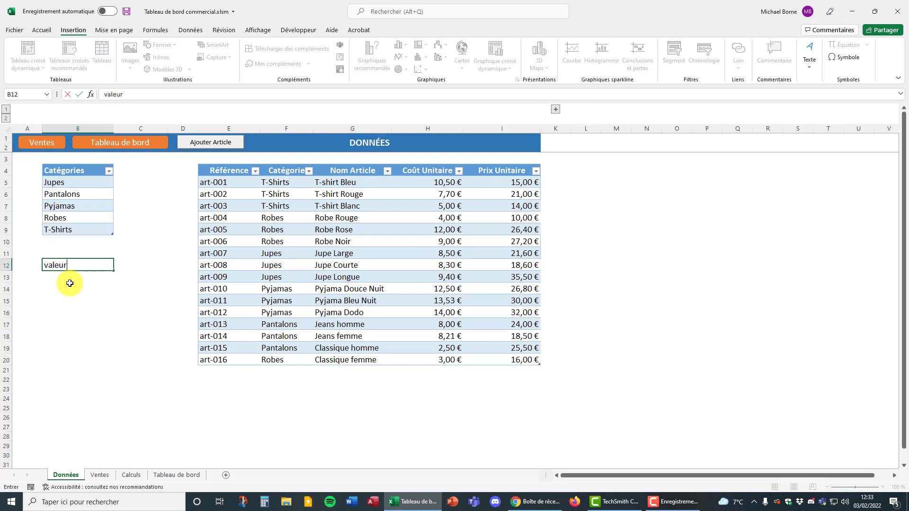
key(Return)
text(valeur 2)
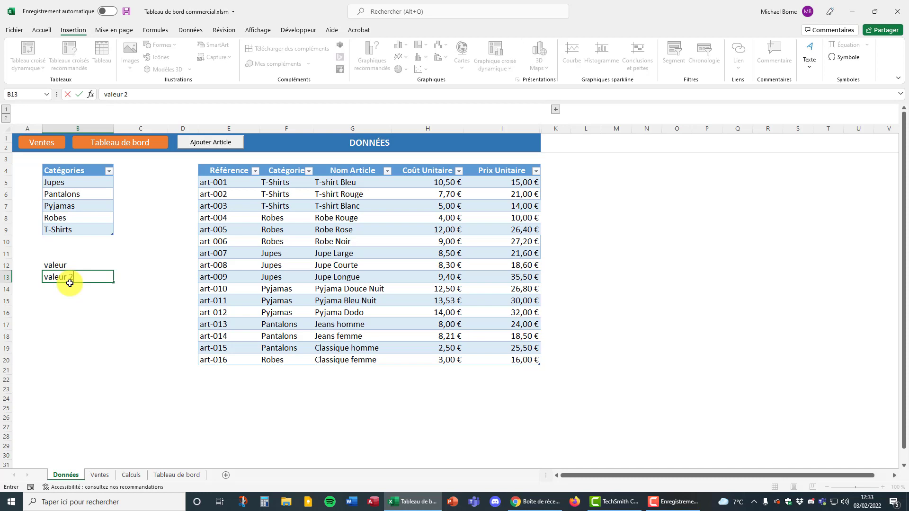
key(Return)
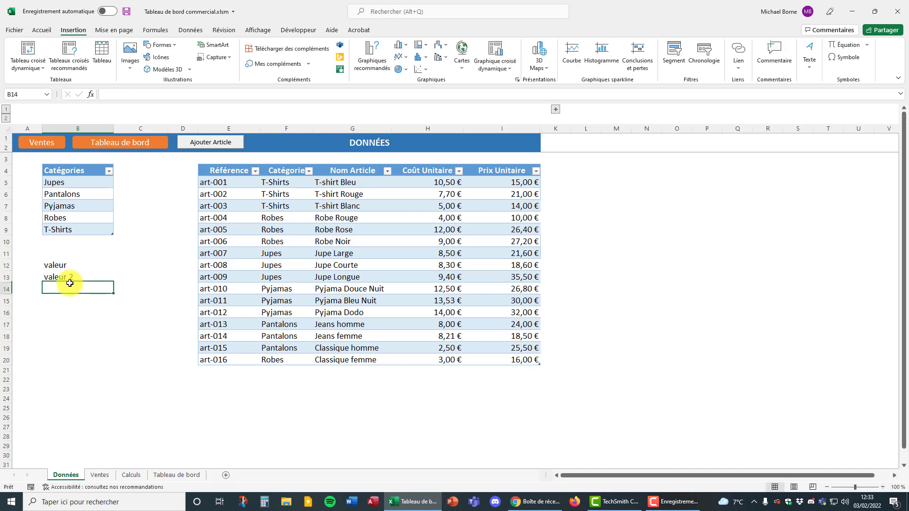
click(64, 260)
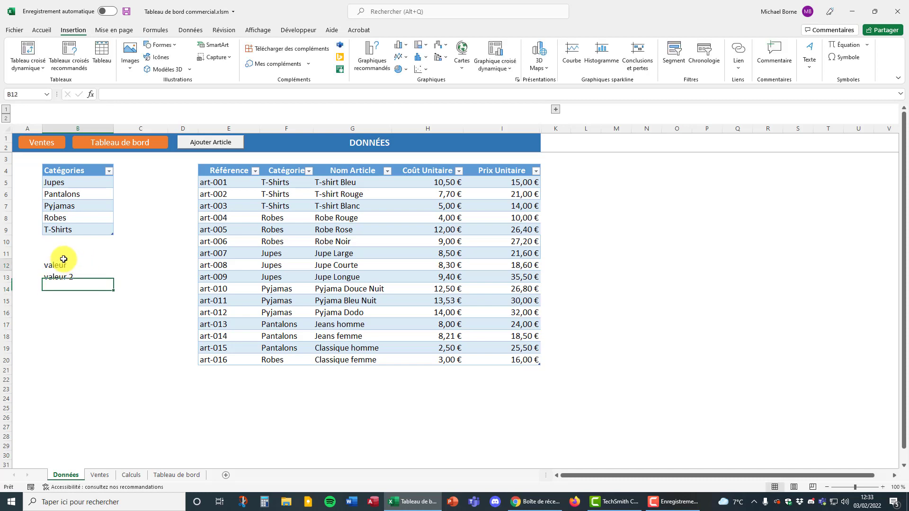
click(69, 251)
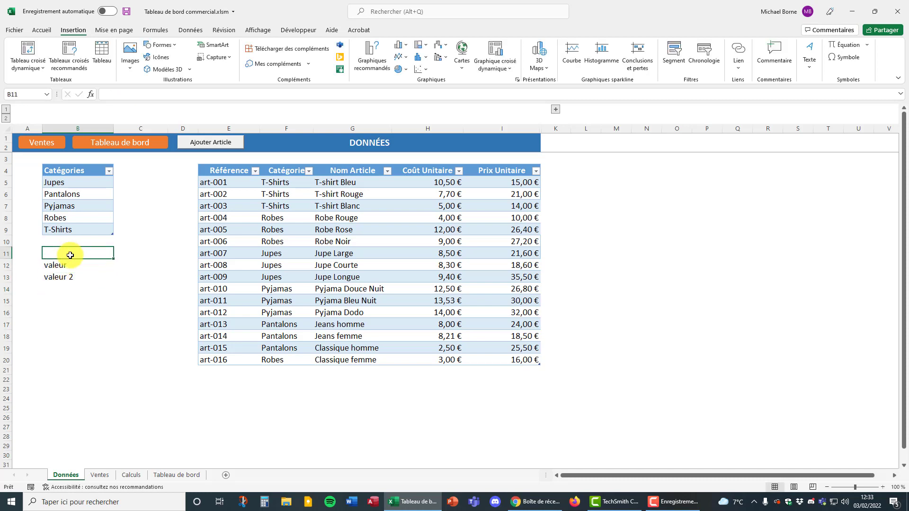
text(Test)
click(85, 308)
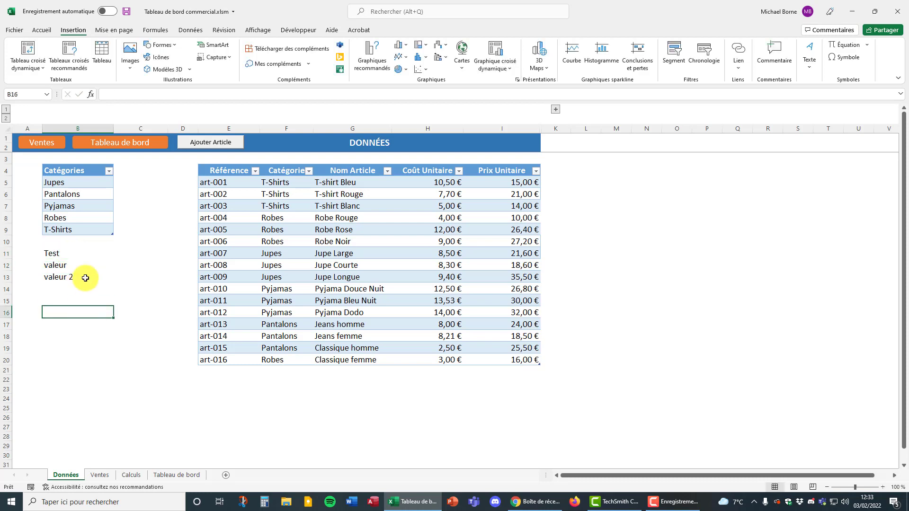
Step: Convert the range B11:B13 into a structured table with its first row as headers
drag(60, 253, 71, 278)
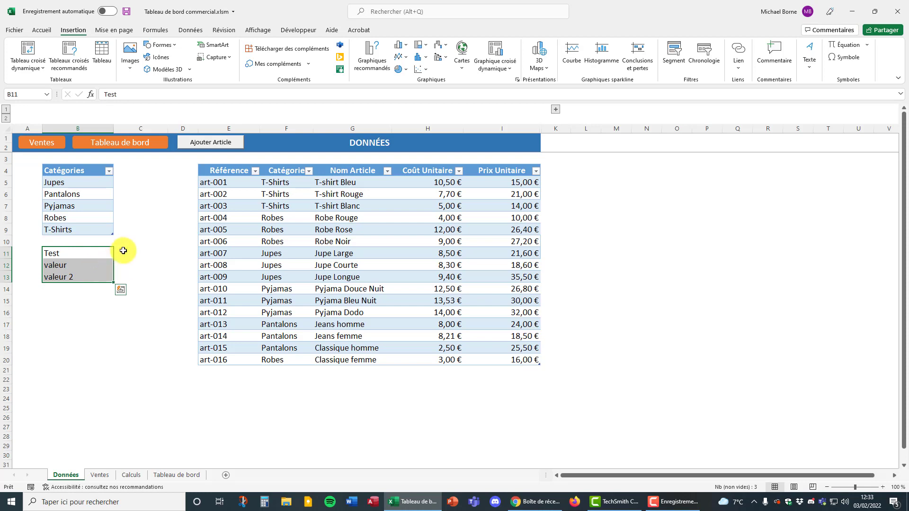
click(101, 56)
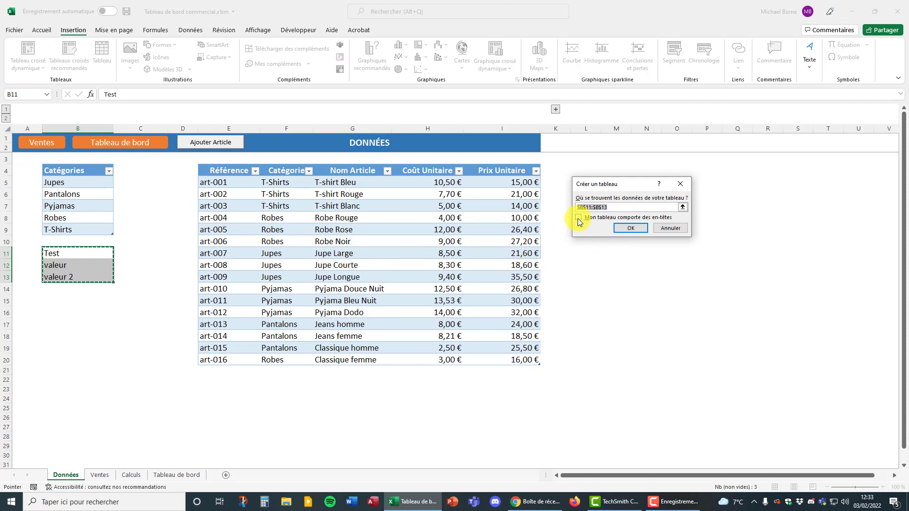
click(578, 217)
click(625, 228)
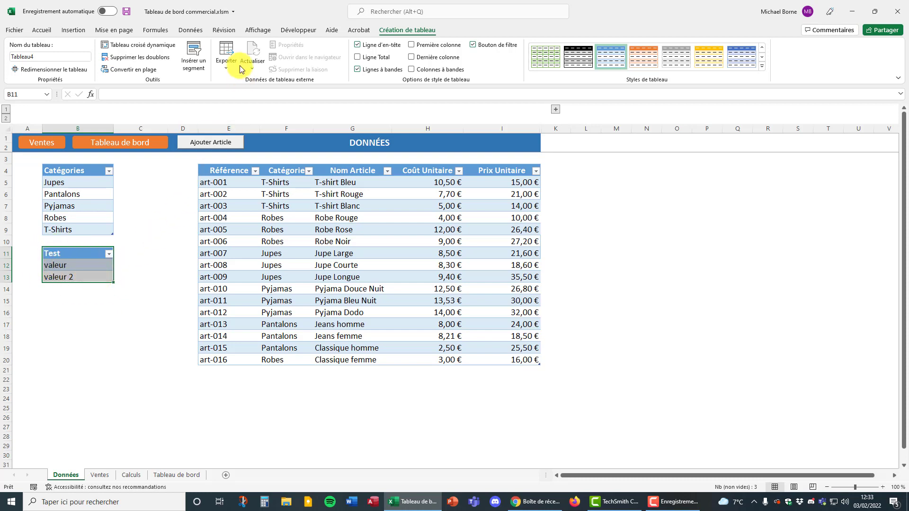
Step: Rename the new Test table as tab_test in the Name Manager
click(157, 31)
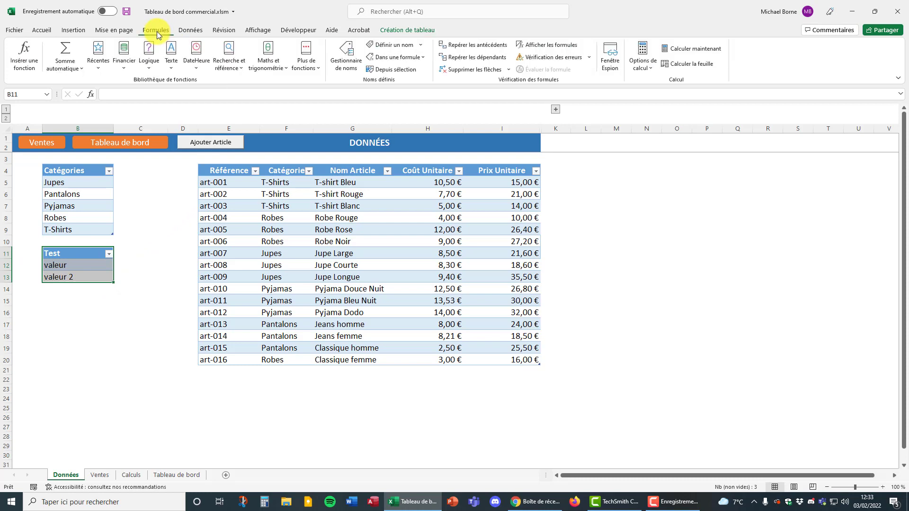
click(346, 53)
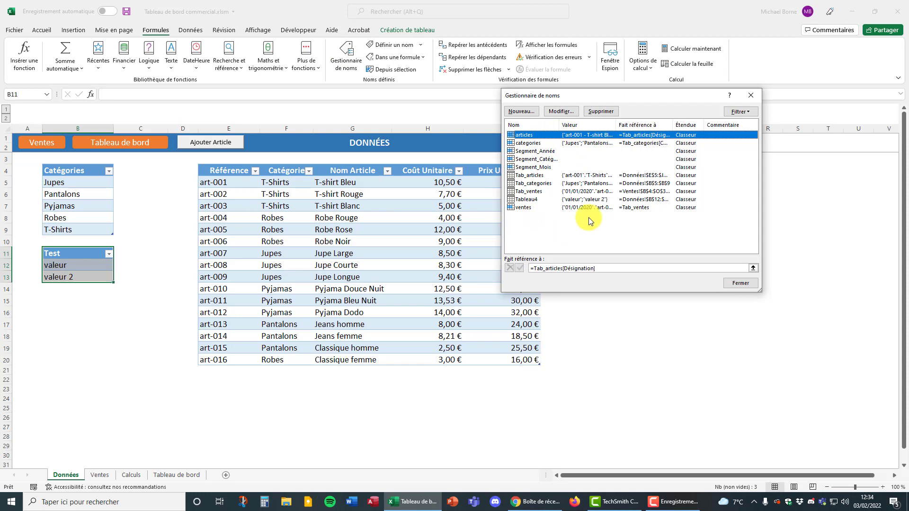
click(530, 200)
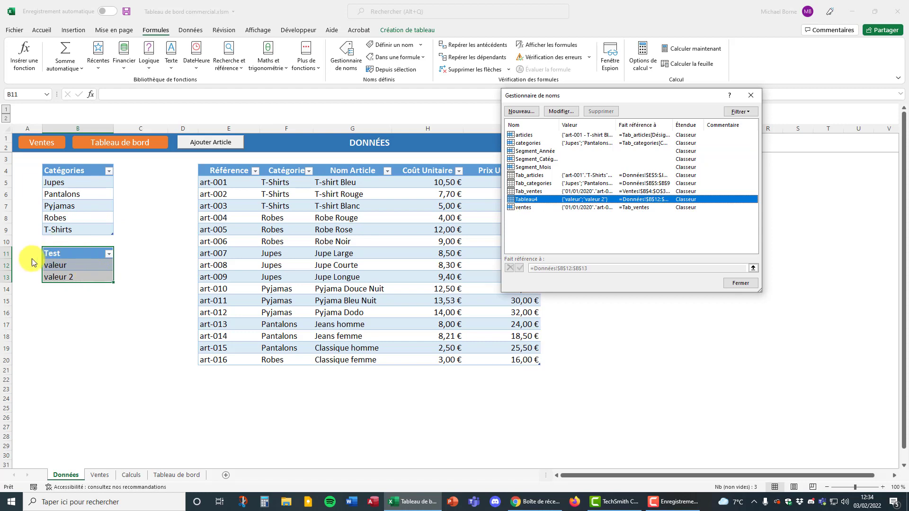
click(561, 114)
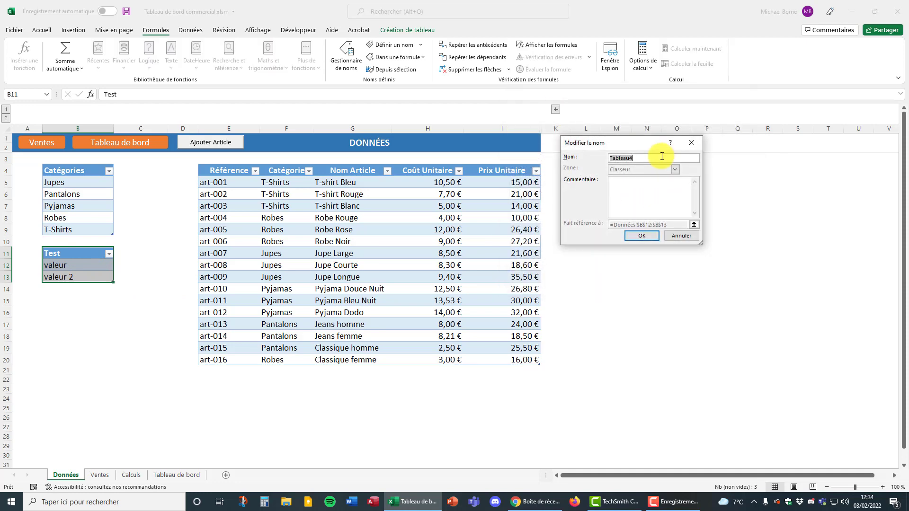
text(test)
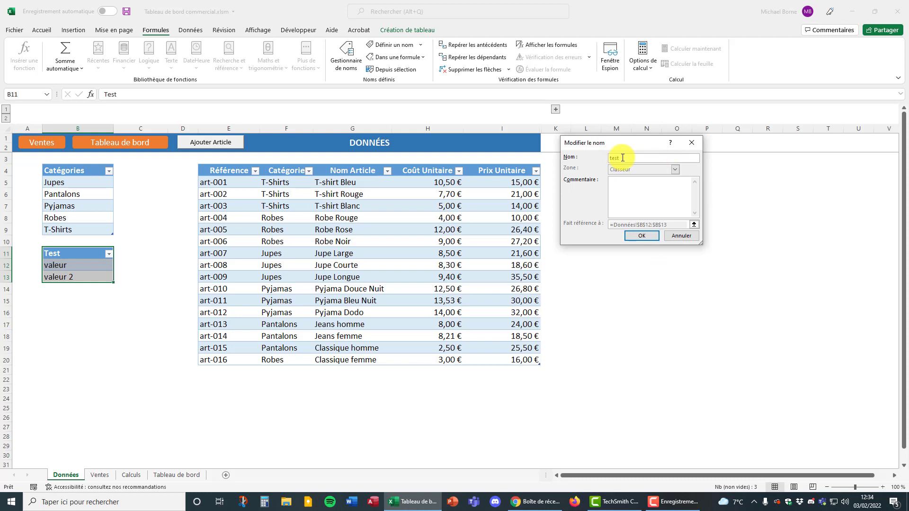
drag(619, 158, 606, 158)
text(tab)
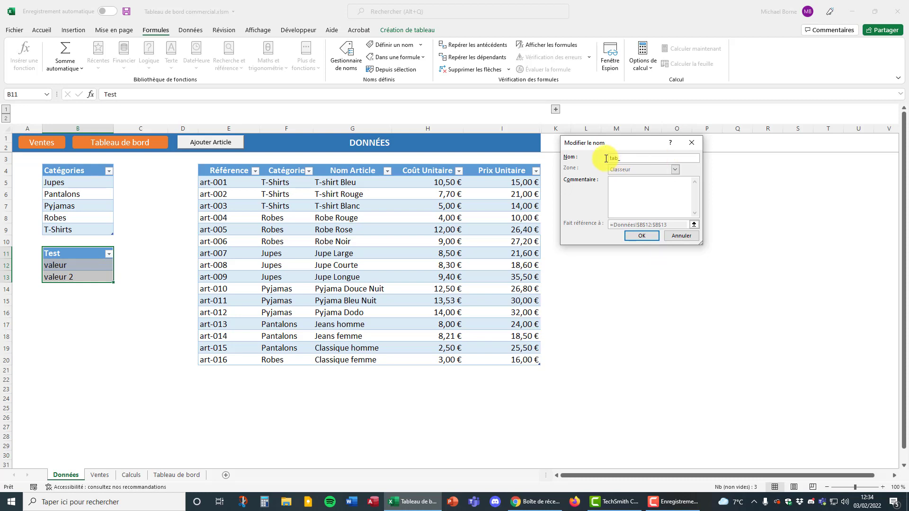
text(_test)
click(633, 234)
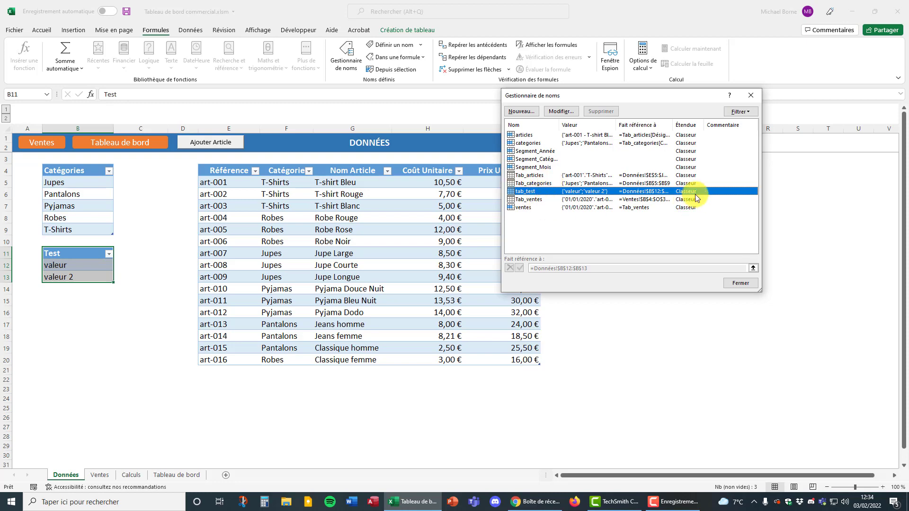
click(751, 97)
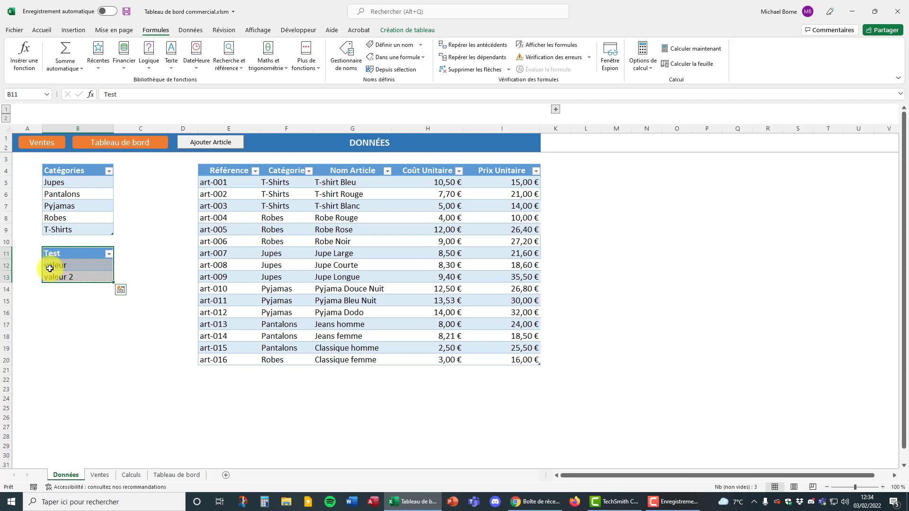
Step: Define the name valeurs_test for the Test table's data cells B12:B13
click(47, 311)
drag(55, 266, 57, 278)
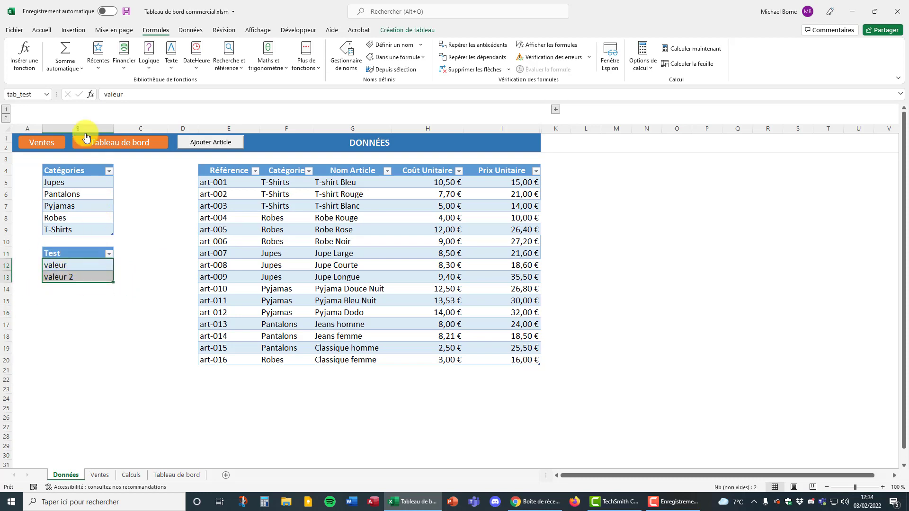
click(8, 94)
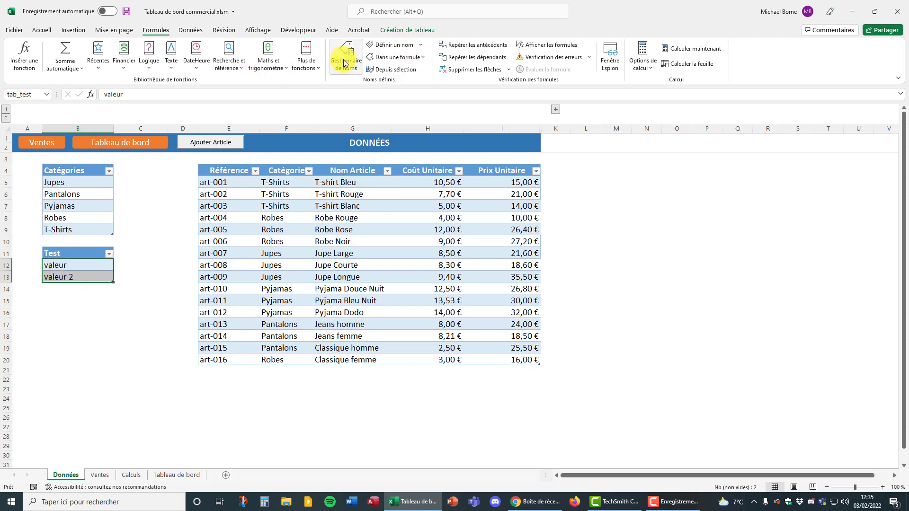
Step: Review the references of the names valeurs_test and Tab_ventes in the Name Manager
click(334, 71)
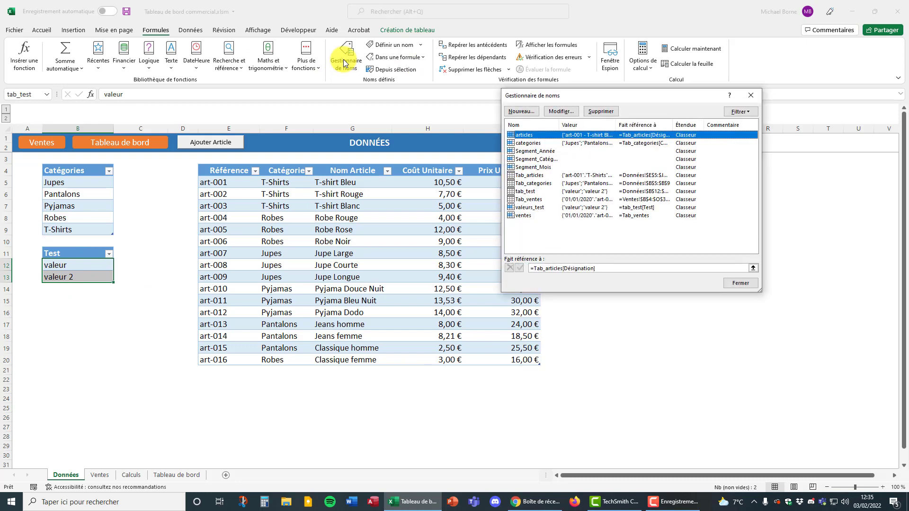
click(533, 208)
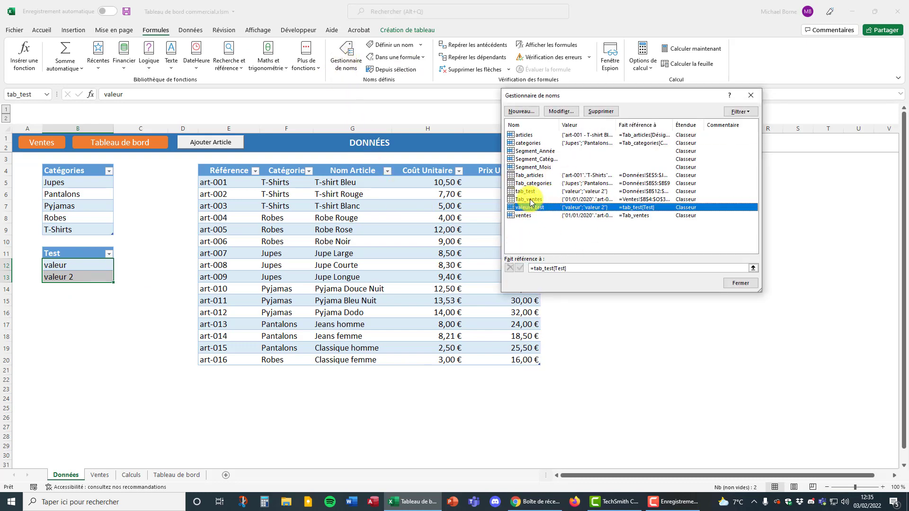
click(531, 199)
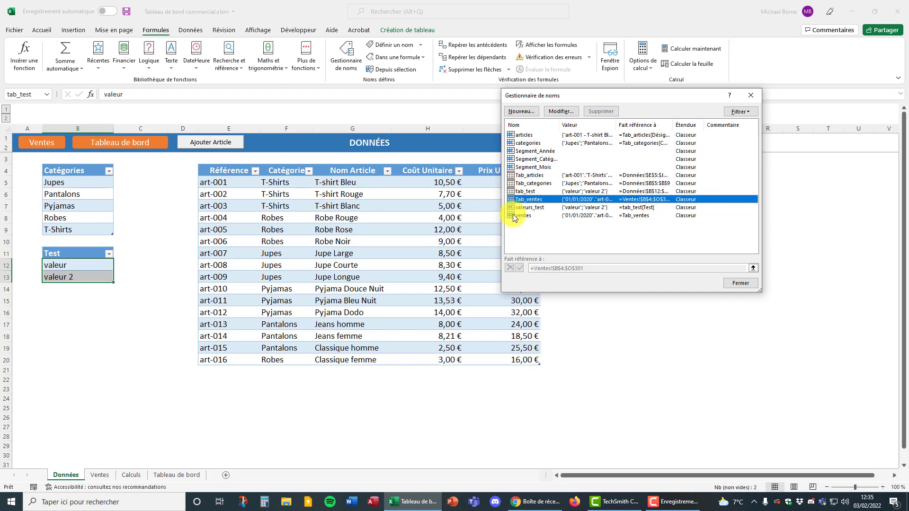
click(530, 209)
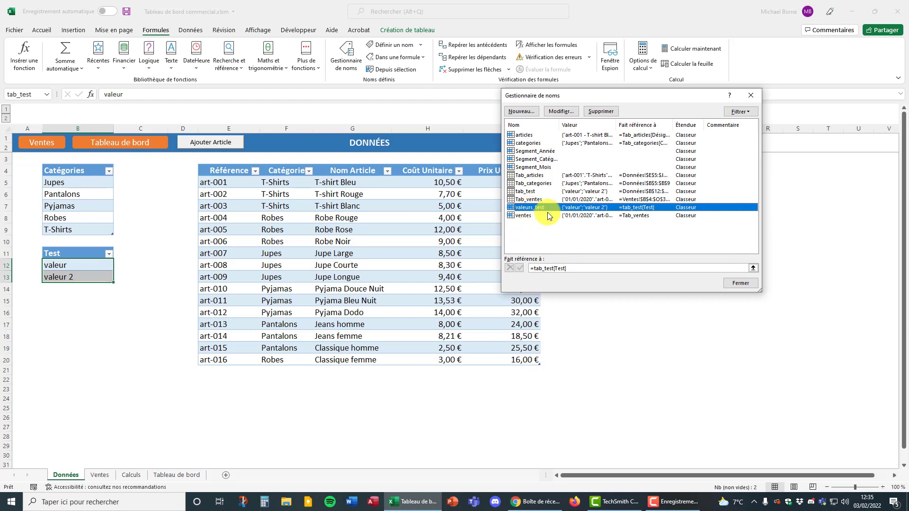
click(741, 284)
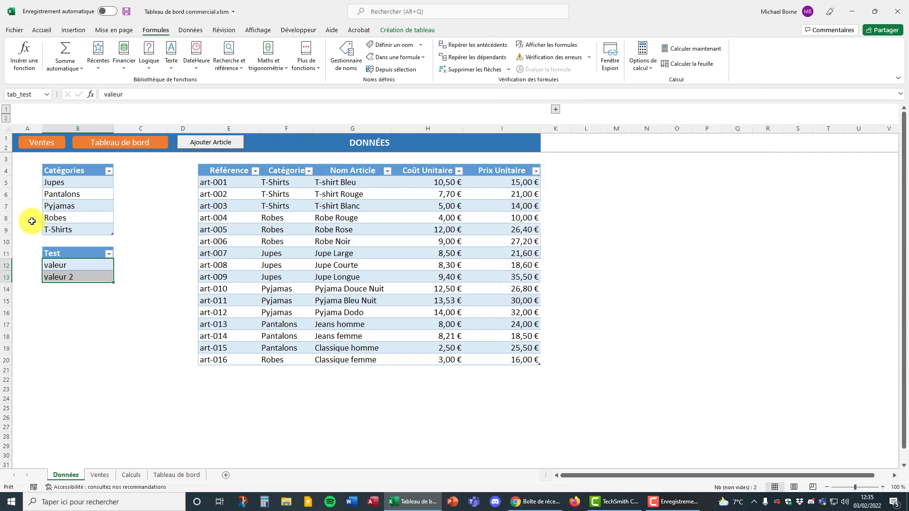
Step: Extend the Test table by filling the series from valeur 2 in B13 down to valeur 8 in B19
click(139, 250)
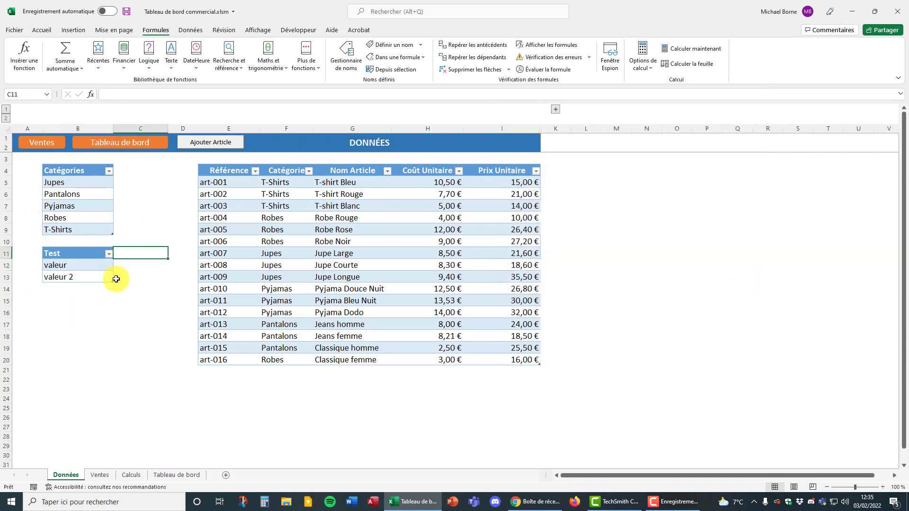
click(102, 277)
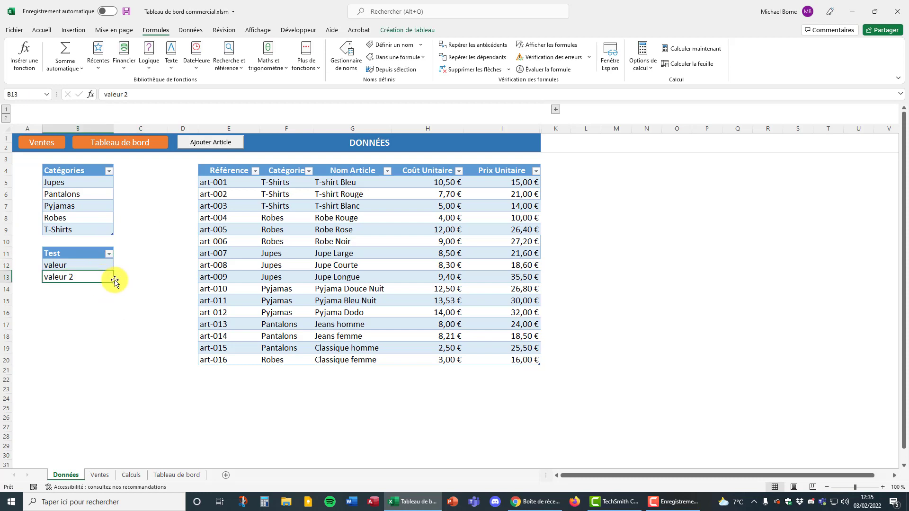
drag(113, 283, 109, 353)
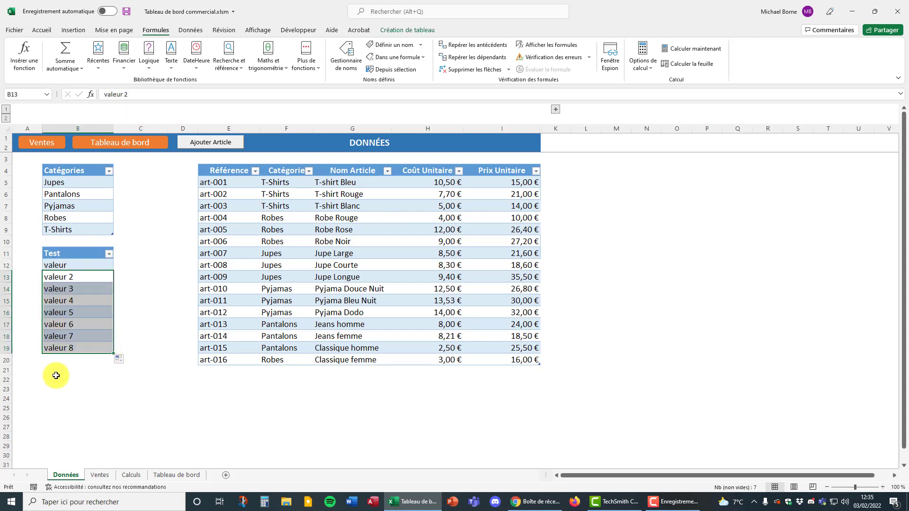
click(177, 349)
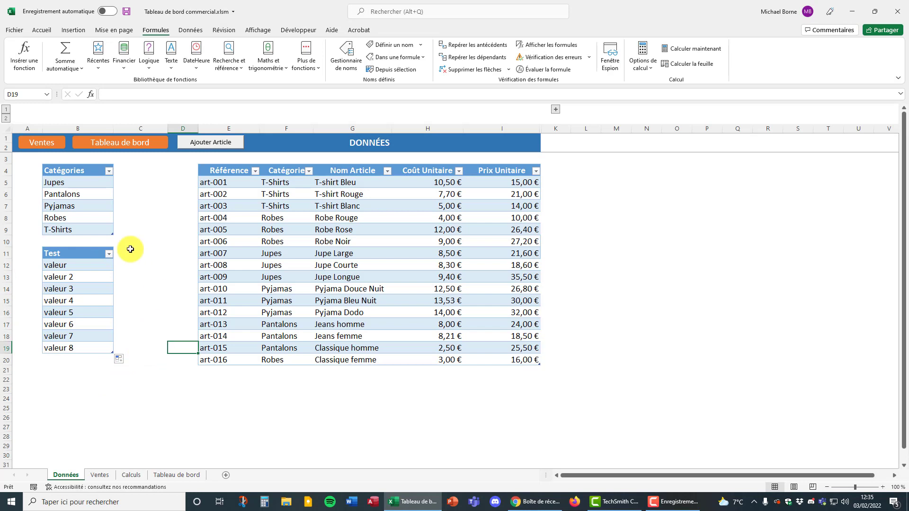
Step: Add valeur 9 in cell B20, directly below the last row of the Test table
click(70, 360)
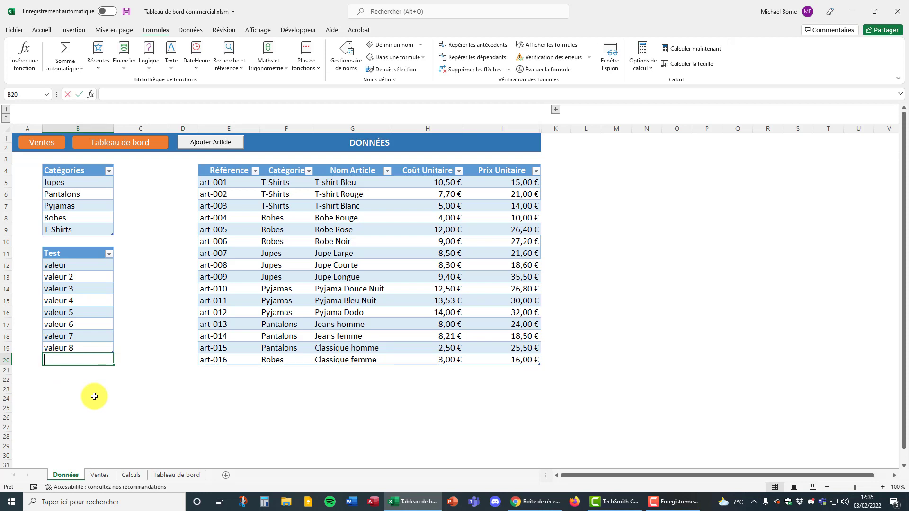
text(valeur 9)
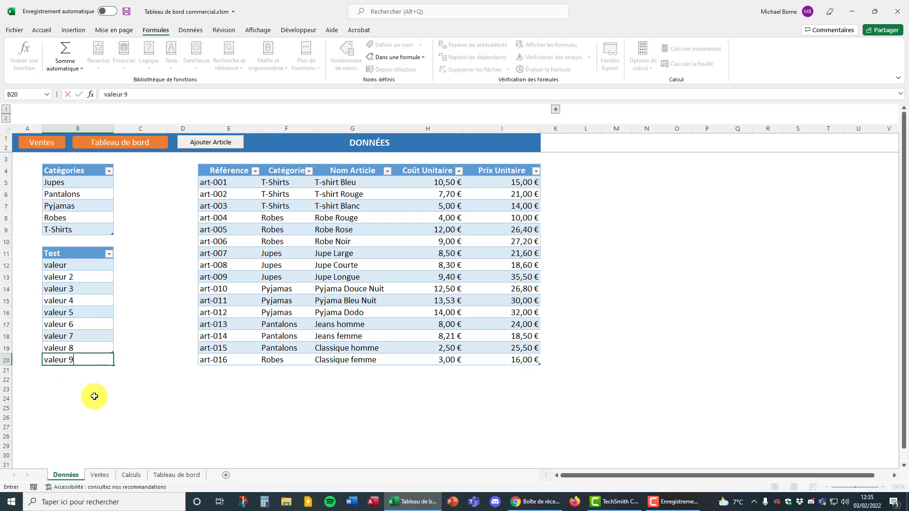
key(Return)
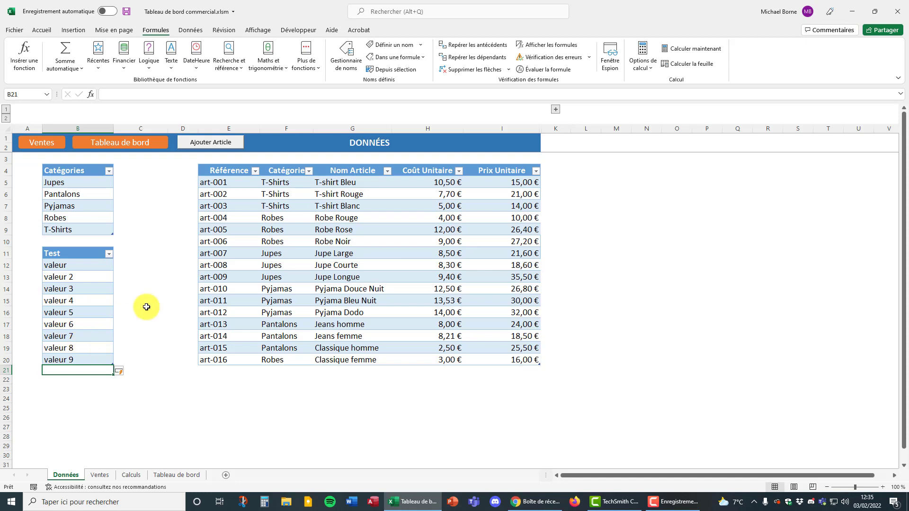
Step: Check in the Name Manager what the names ventes, valeurs_test and tab_test refer to
click(350, 64)
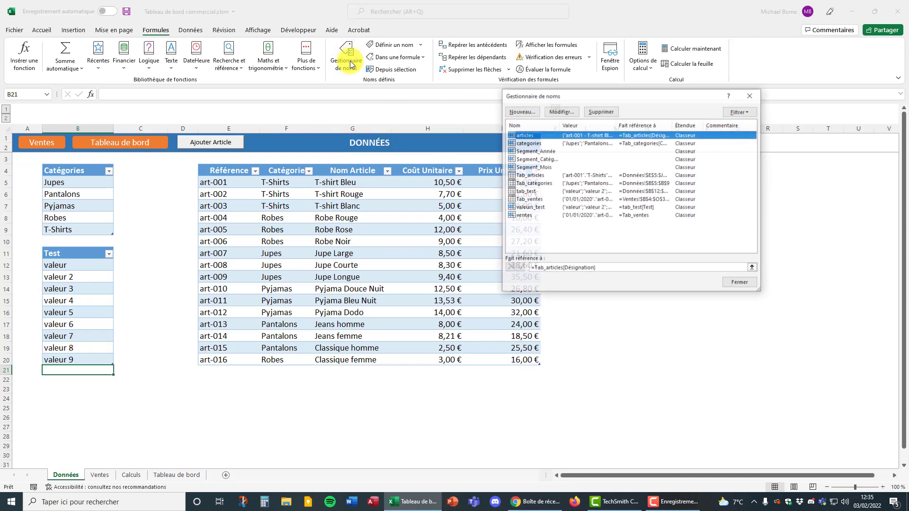
click(532, 216)
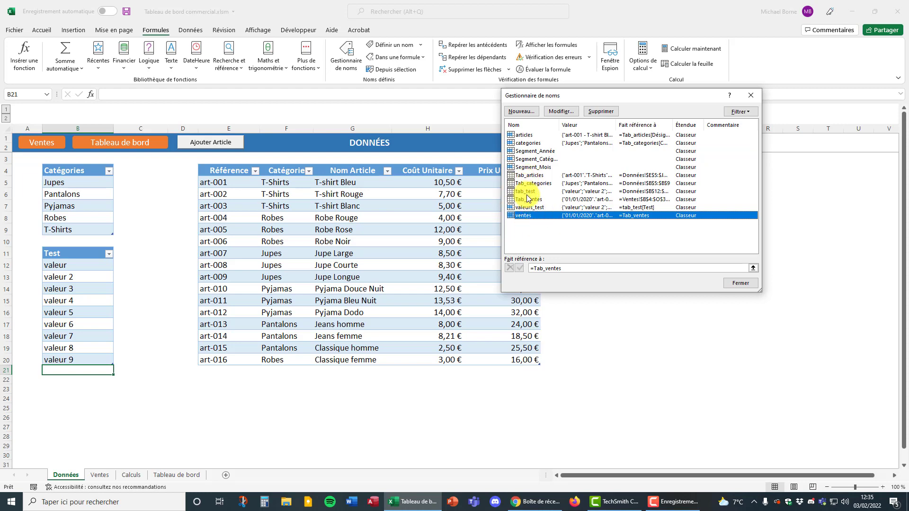
click(535, 208)
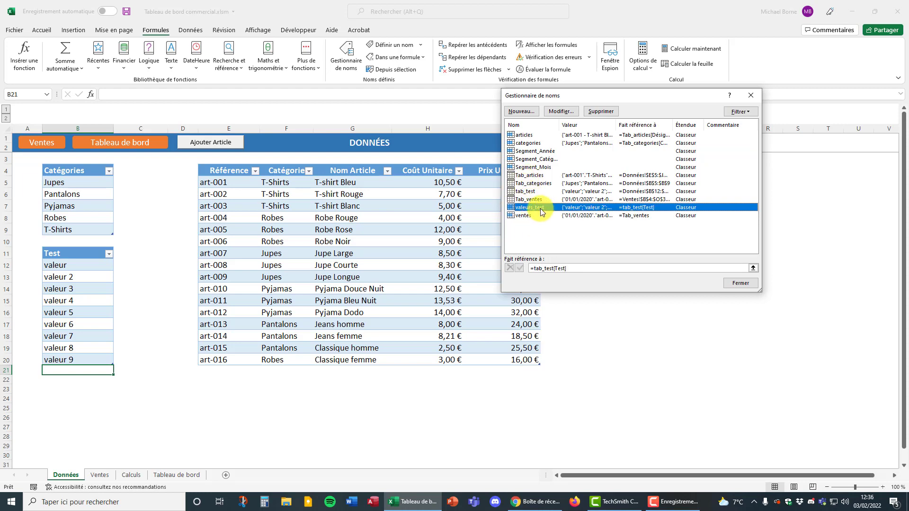
click(535, 191)
click(537, 208)
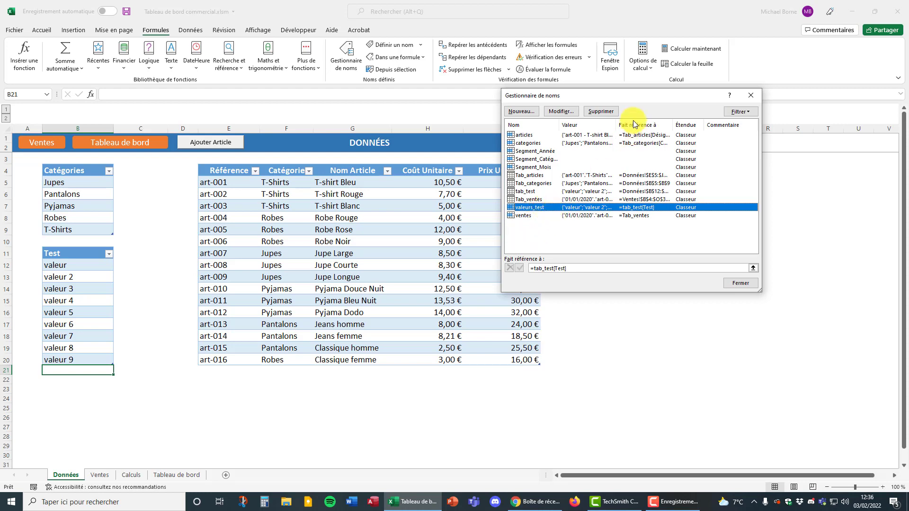
Step: Delete the name valeurs_test, check the tab_test entry, and close the Name Manager
click(606, 114)
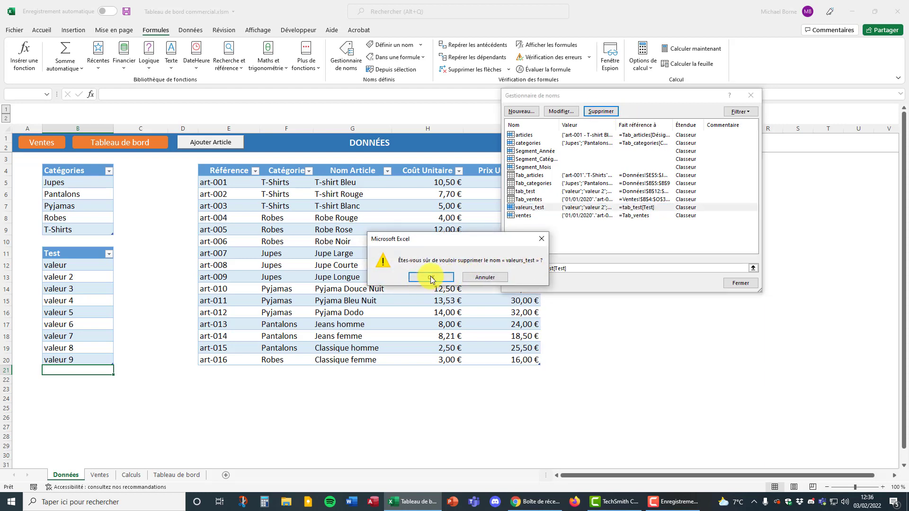
click(435, 277)
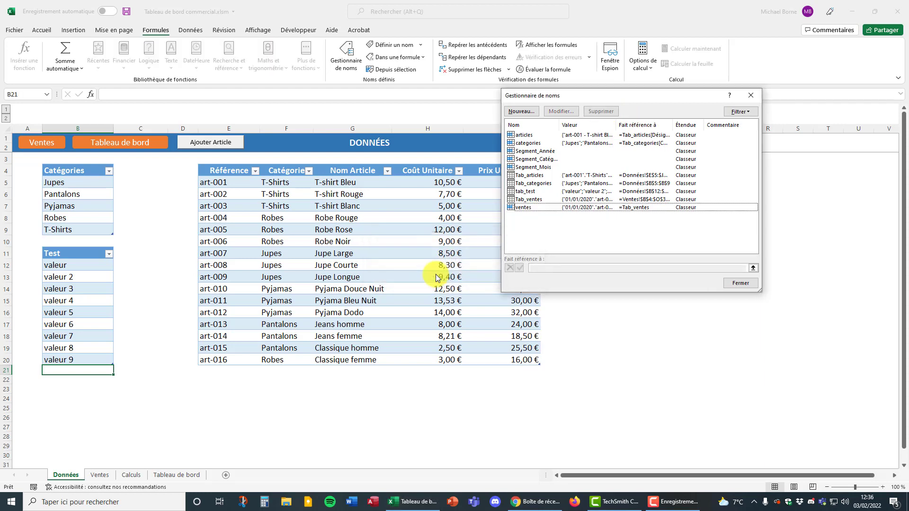
click(526, 192)
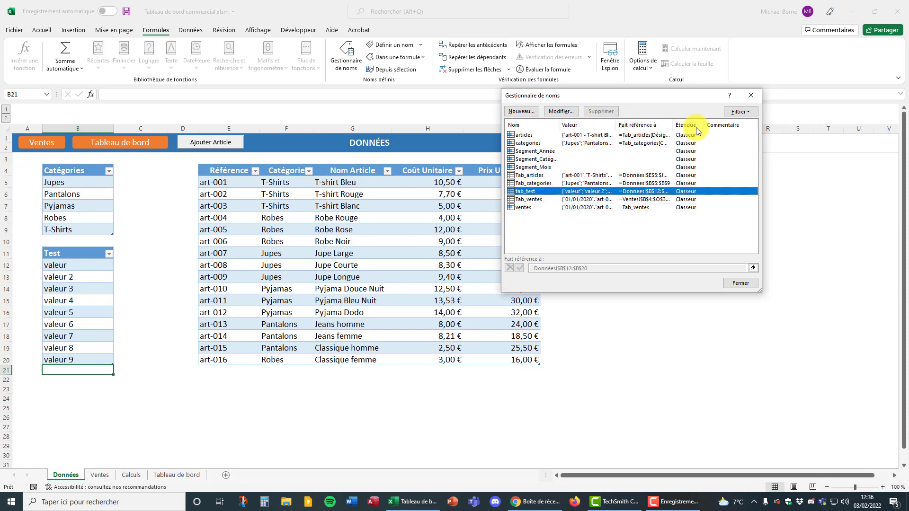
click(752, 97)
Step: Remove the whole Test table by deleting its table rows in B11:B20
drag(61, 251, 73, 360)
right_click(72, 254)
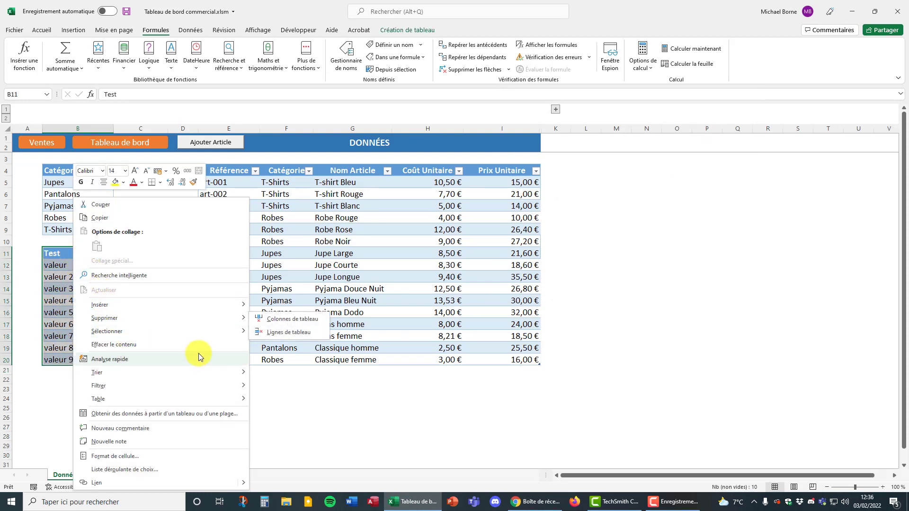
click(278, 333)
click(161, 289)
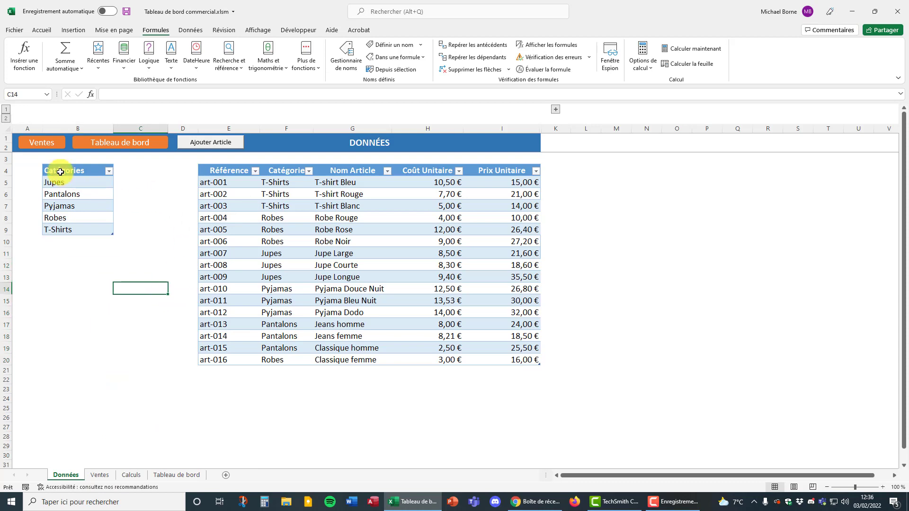
Step: Examine the Catégories table, the formulas in the Référence column and the extent of the articles table
drag(60, 170, 67, 232)
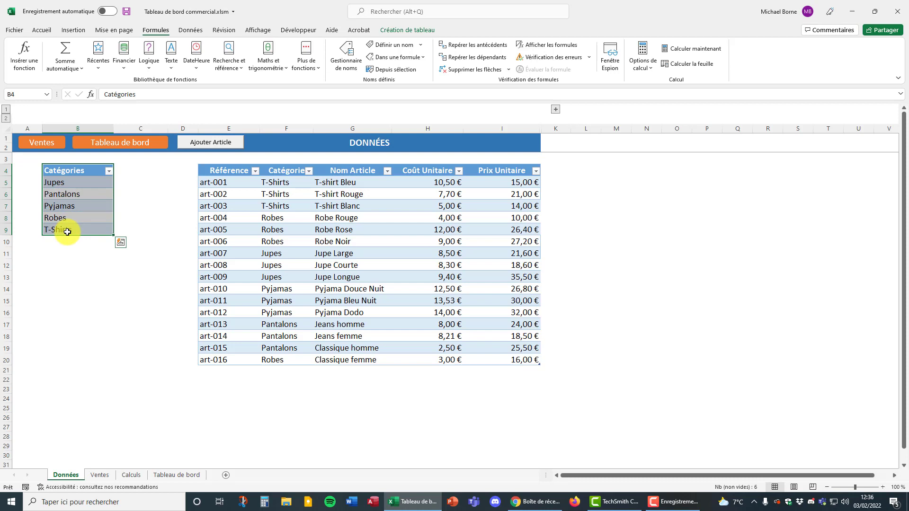
click(237, 185)
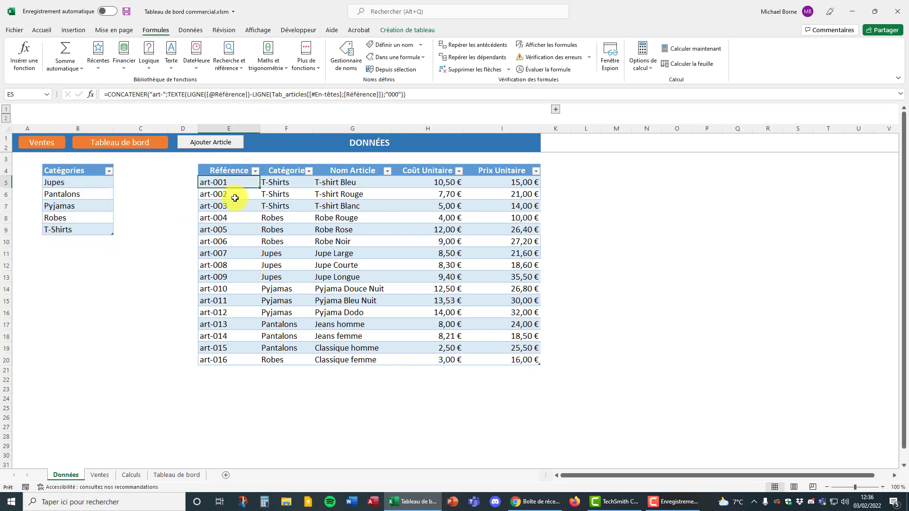
click(237, 196)
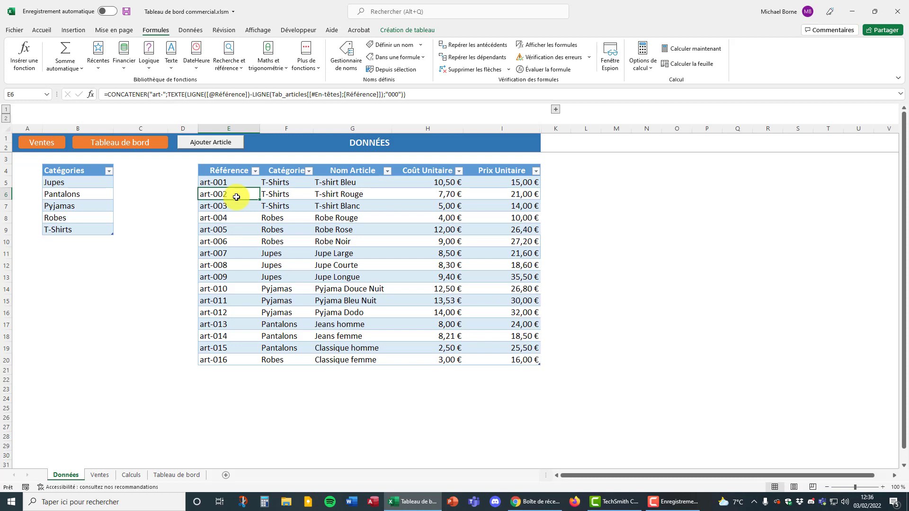
click(230, 230)
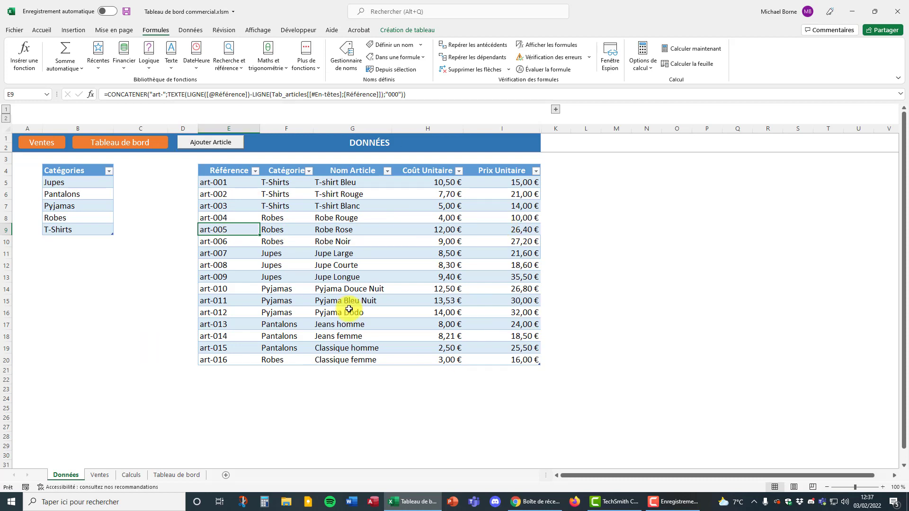
drag(211, 171, 498, 357)
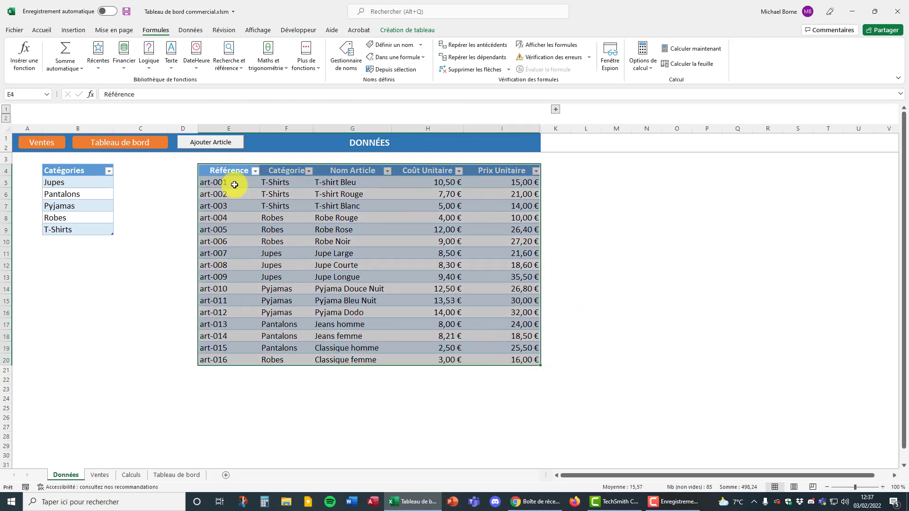
drag(234, 185, 503, 361)
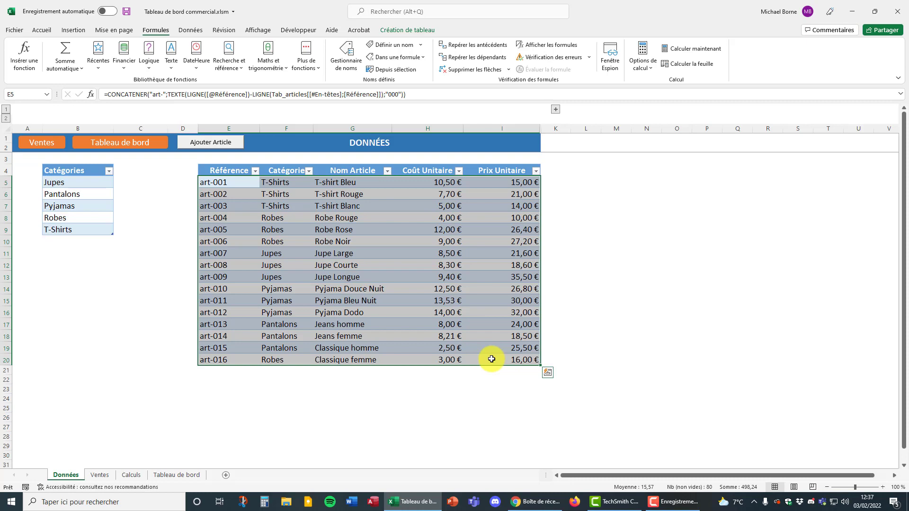
Step: Expand the grouped Désignation column and compare its first entry with the Référence and Nom Article cells in row 5
click(555, 111)
click(625, 182)
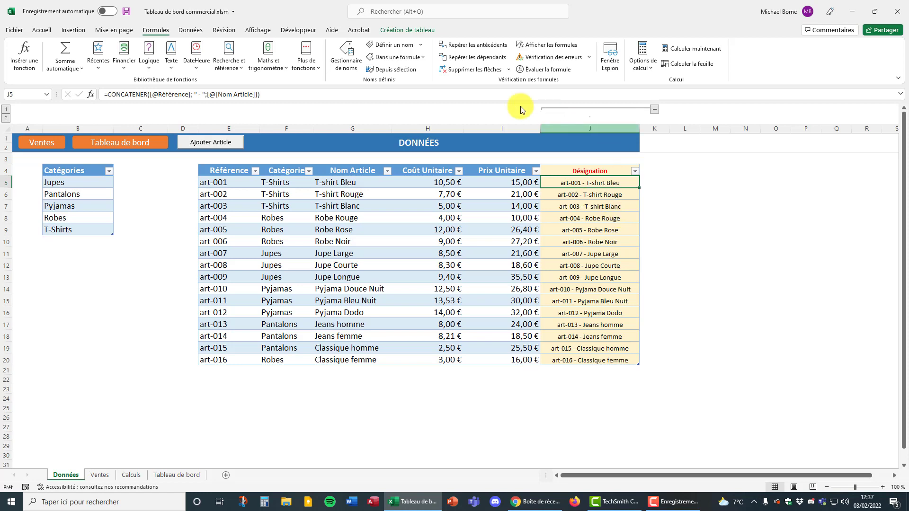
click(242, 183)
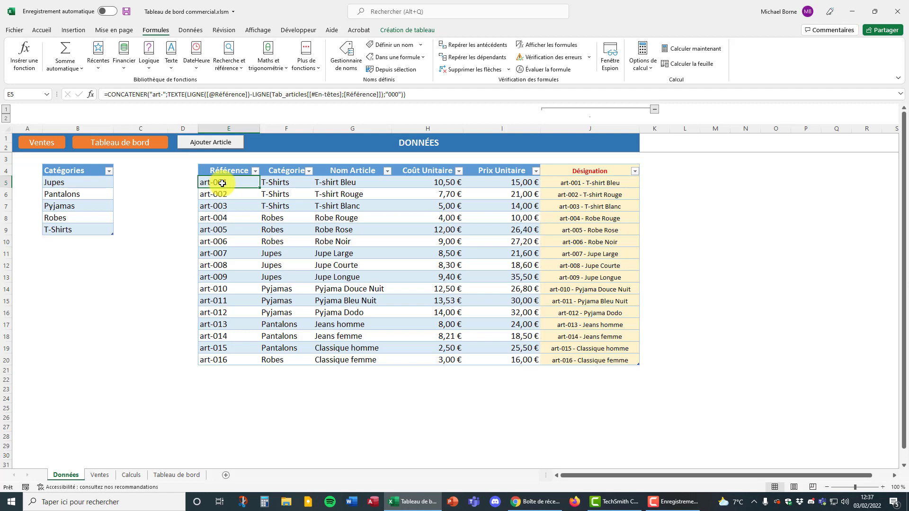
click(348, 185)
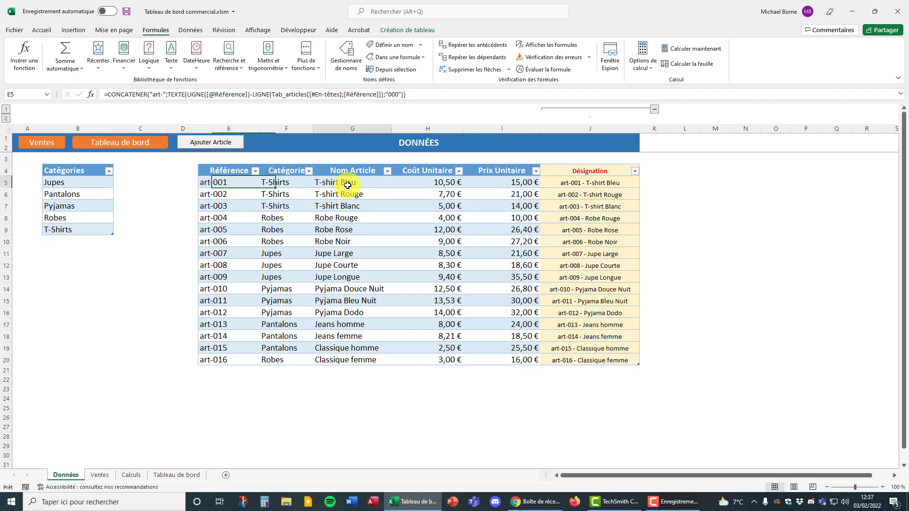
click(552, 183)
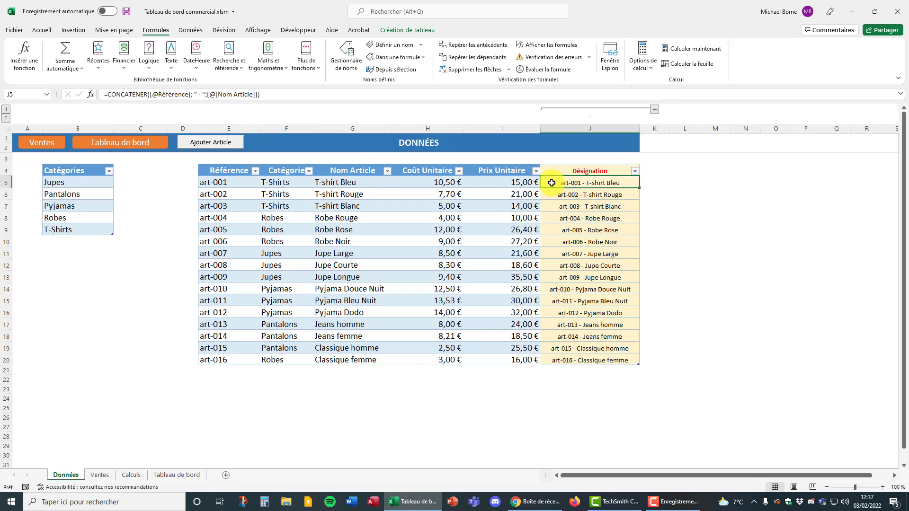
Step: Examine the Référence, separator and Nom Article arguments of the CONCATENER formula in J5, leaving the formula as it is
double_click(629, 183)
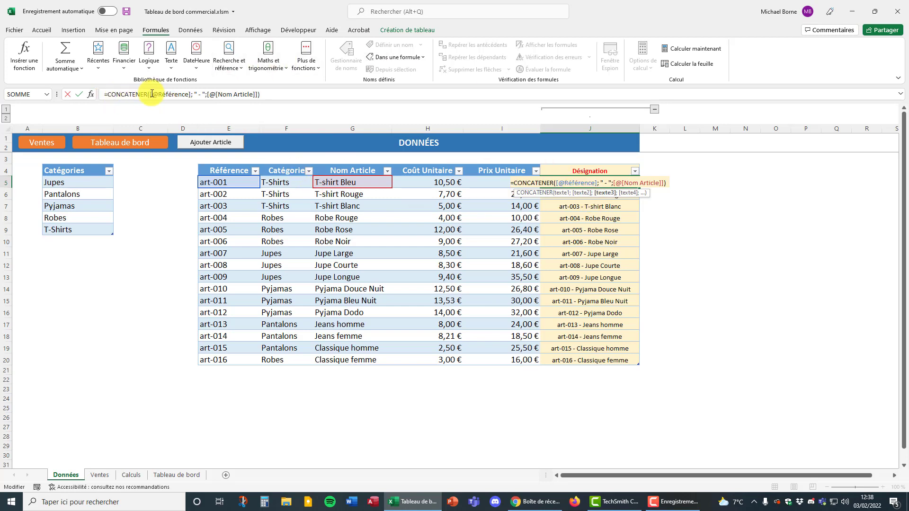
drag(151, 94, 205, 94)
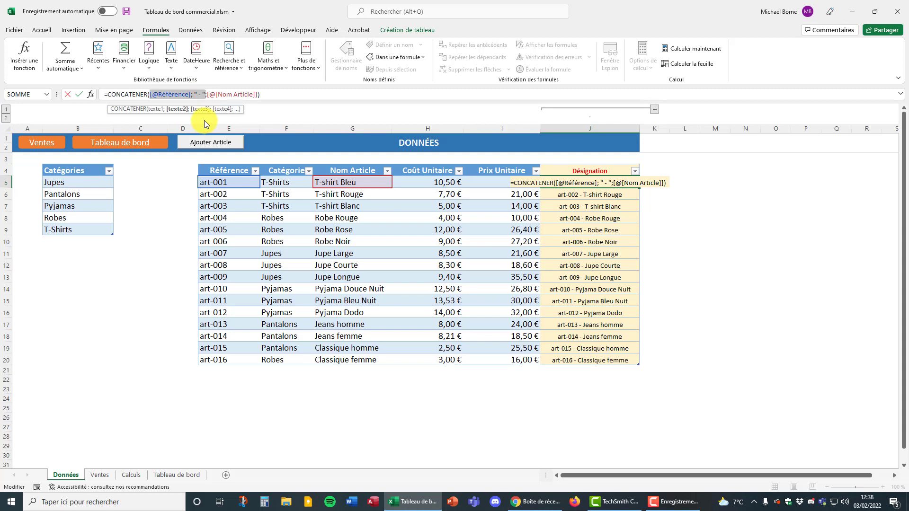
click(213, 94)
drag(214, 94, 257, 98)
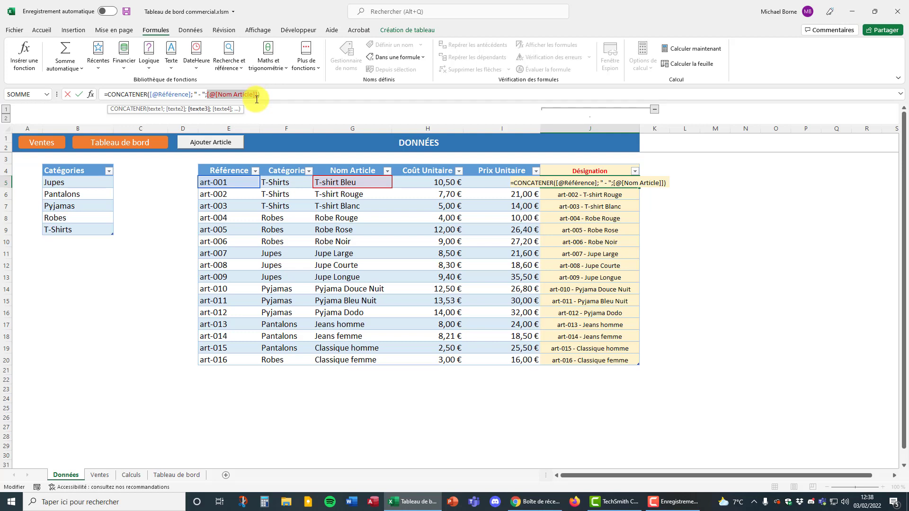
key(Escape)
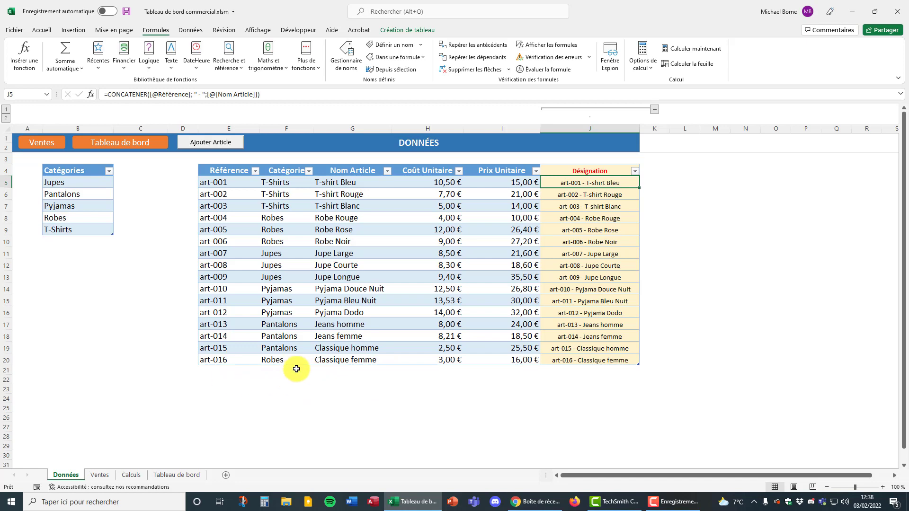
Step: Add a test row to the articles table with a unit cost of 15 in H21 and inspect its Désignation formula
click(441, 373)
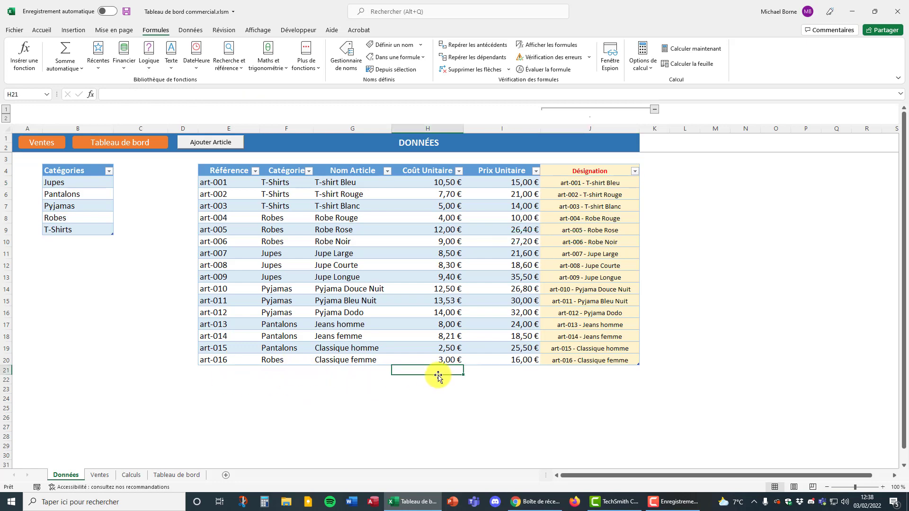
text(15)
key(Return)
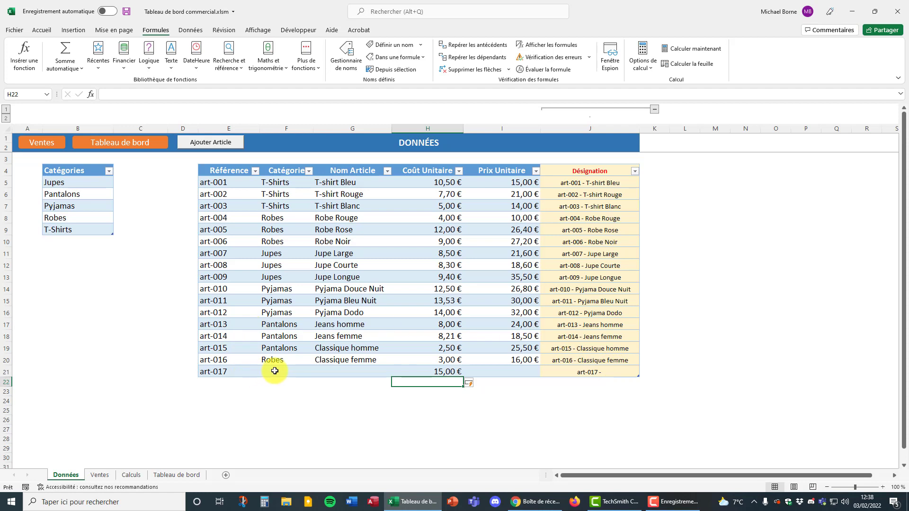
click(616, 372)
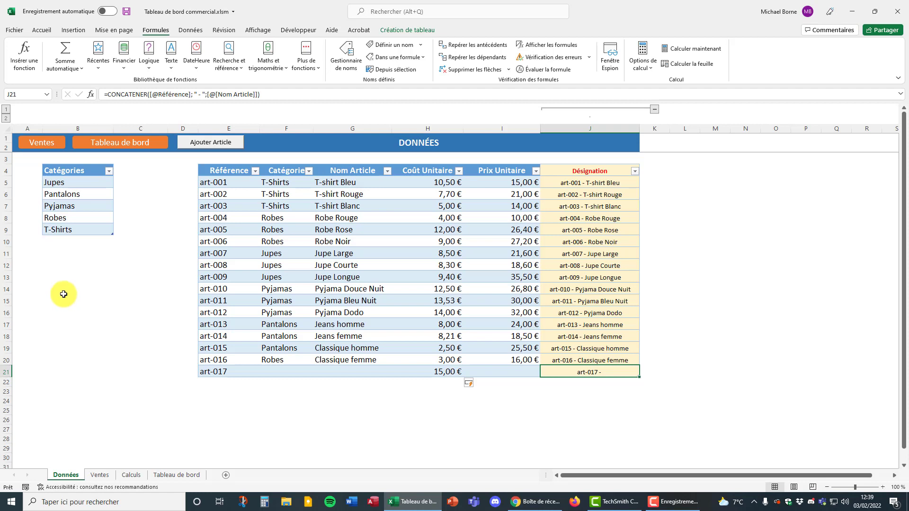
Step: Delete the entire sheet row 21 containing the test article
click(4, 371)
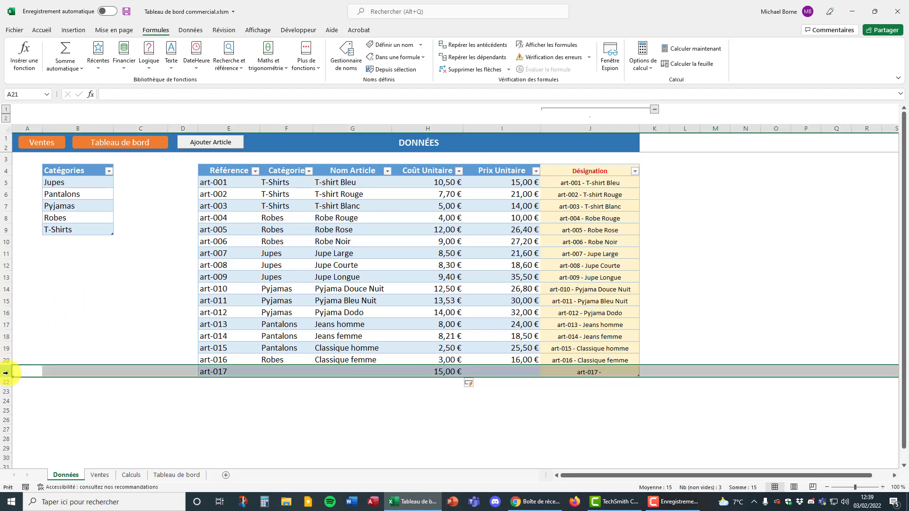
right_click(7, 371)
click(45, 304)
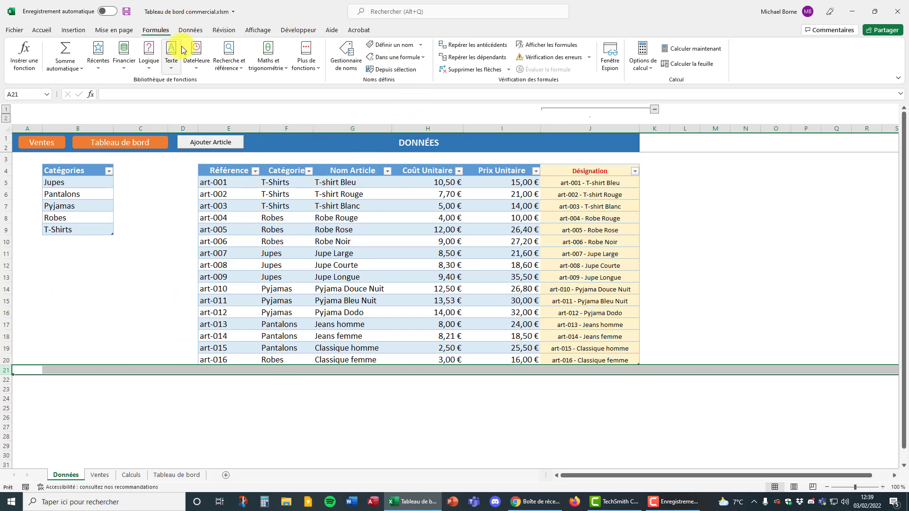
Step: Compare the references of Tab_articles and articles, and of Tab_categories and categories, in the Name Manager
click(349, 63)
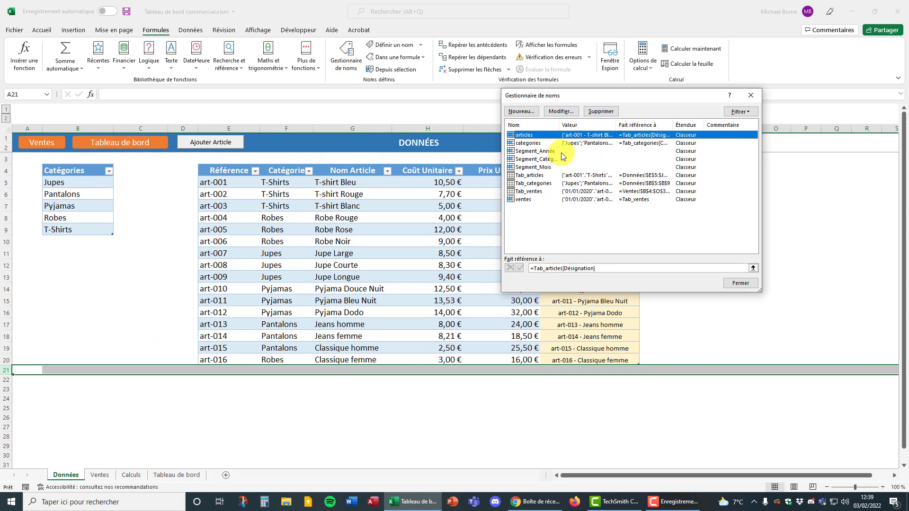
drag(628, 98, 678, 123)
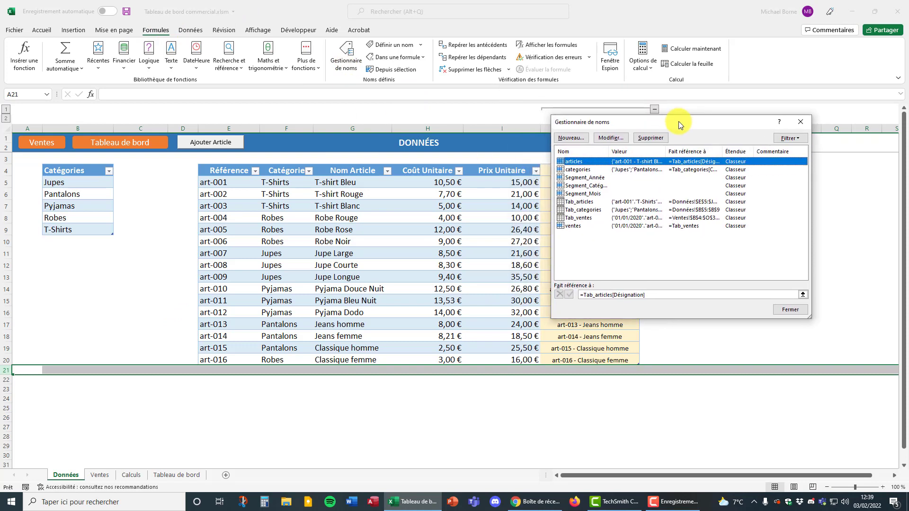
click(578, 203)
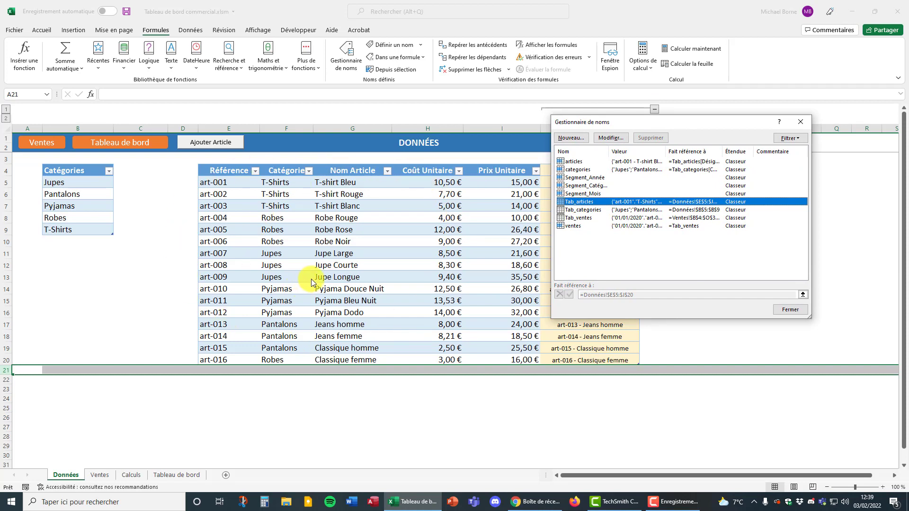
click(579, 164)
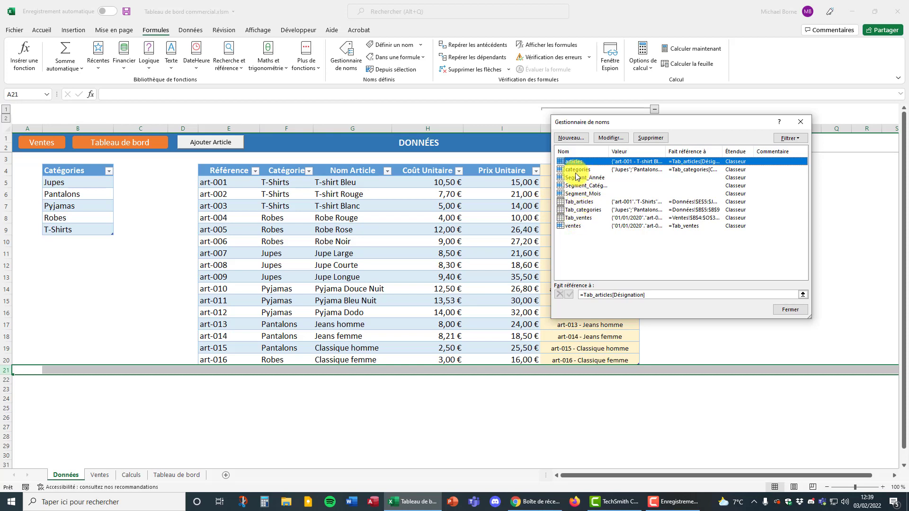
click(580, 210)
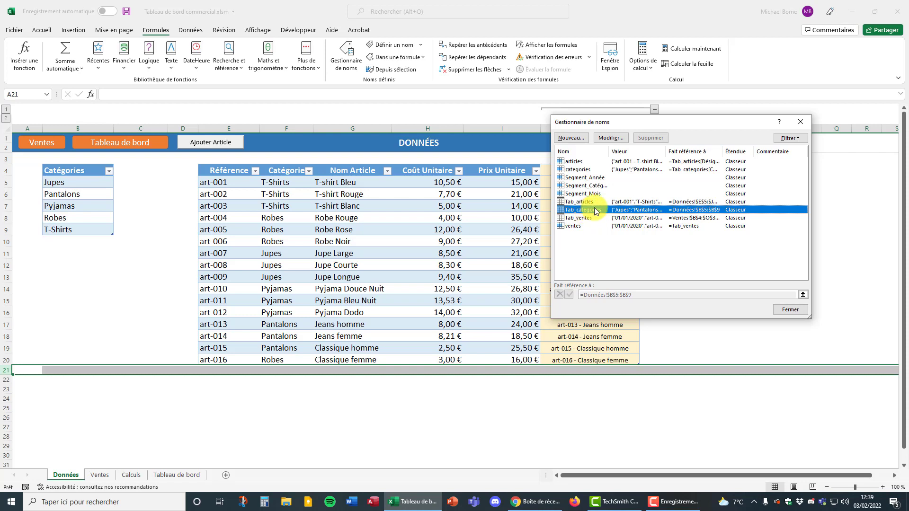
click(586, 170)
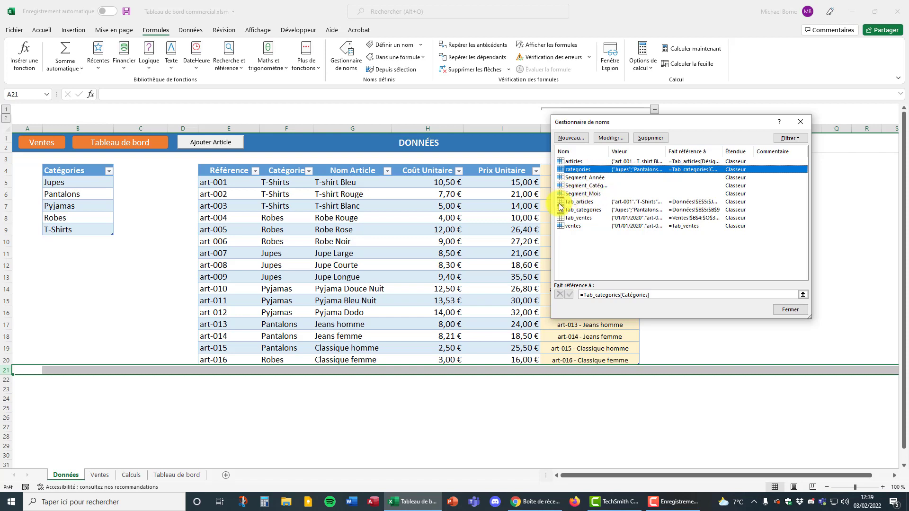
Step: Inspect the references of Tab_ventes and ventes, as well as the three Segment names, in the Name Manager
click(583, 220)
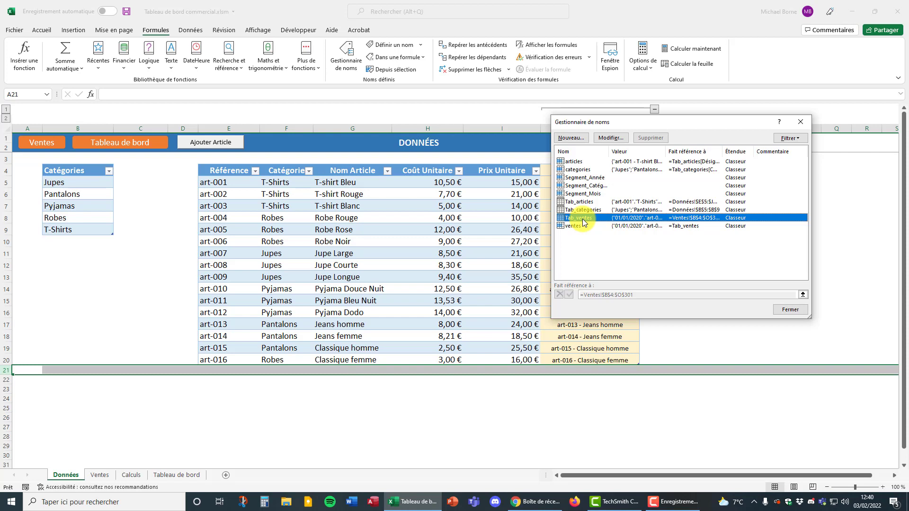
click(582, 227)
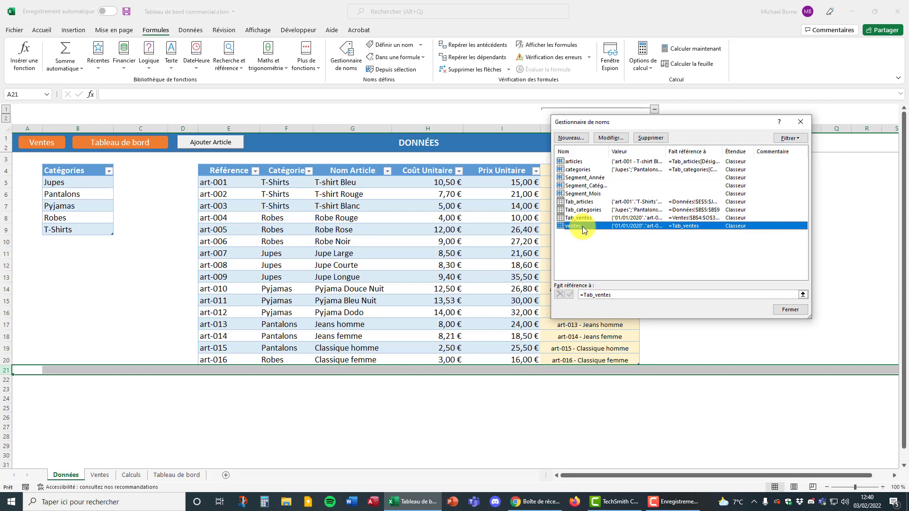
click(585, 179)
click(587, 186)
click(586, 194)
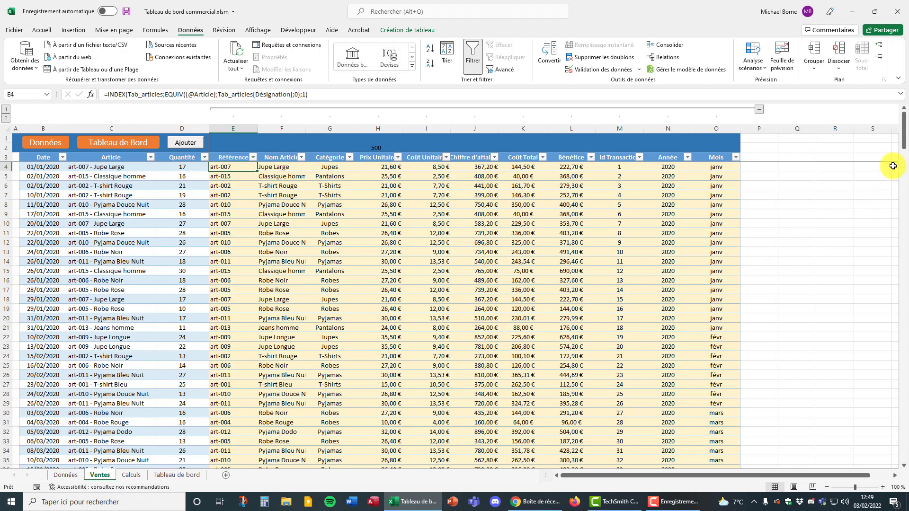
Step: Review the sales table on the Ventes sheet from first to last row and select its headers with the first three records, B3:O6
drag(903, 127, 905, 447)
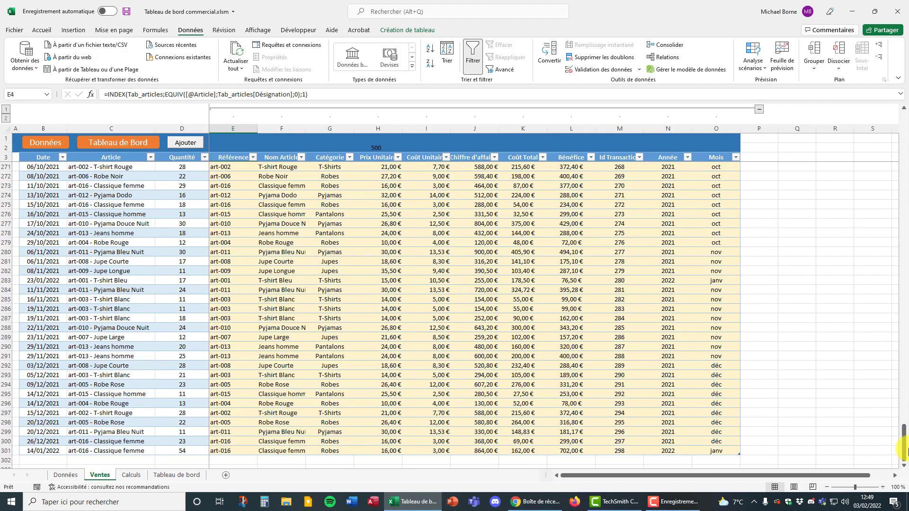
drag(904, 452, 905, 136)
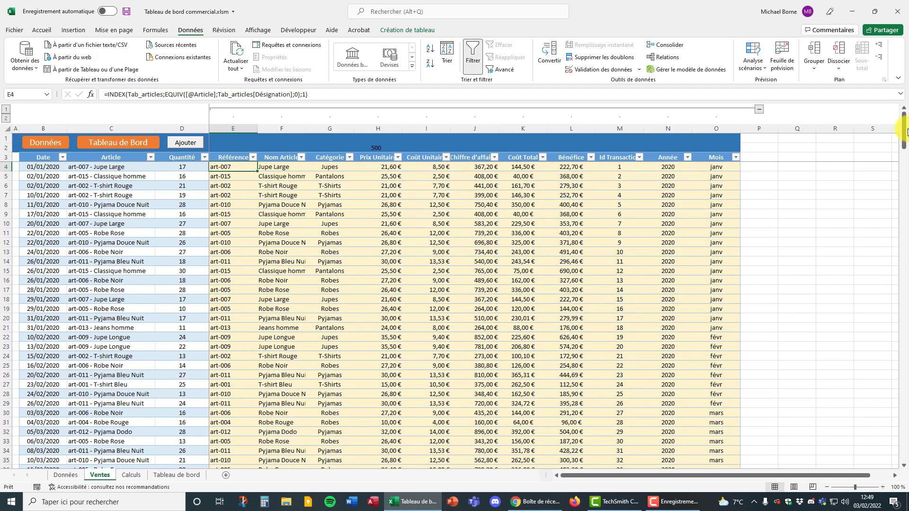
click(43, 158)
drag(42, 158, 714, 162)
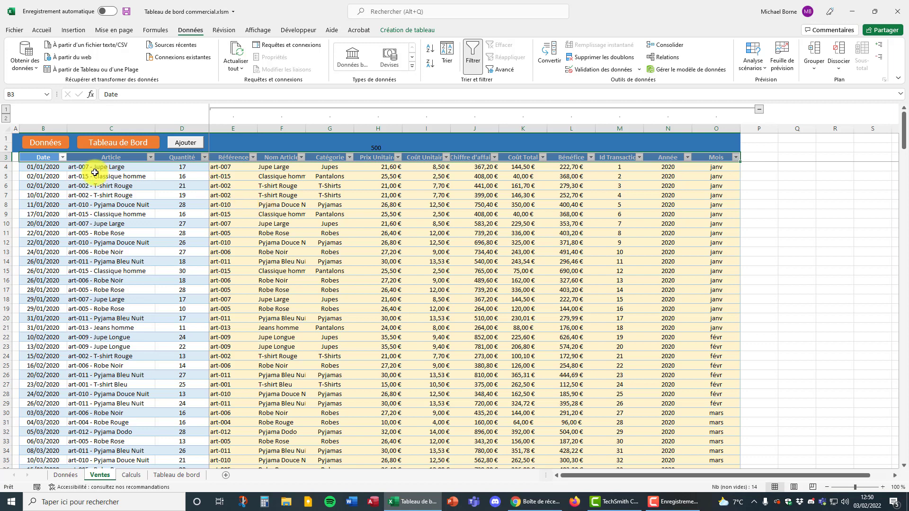
drag(44, 157, 705, 192)
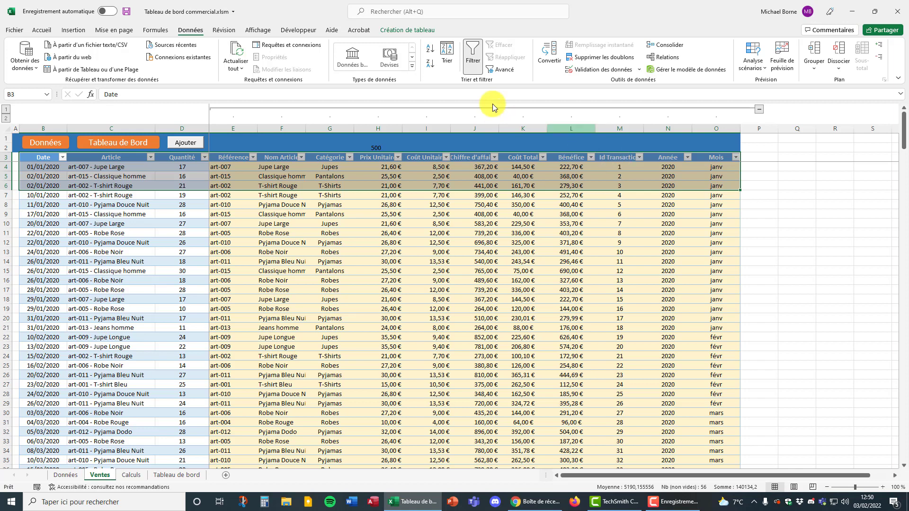
Step: Locate the table creation command and check which range Tab_ventes refers to in the Name Manager
click(71, 30)
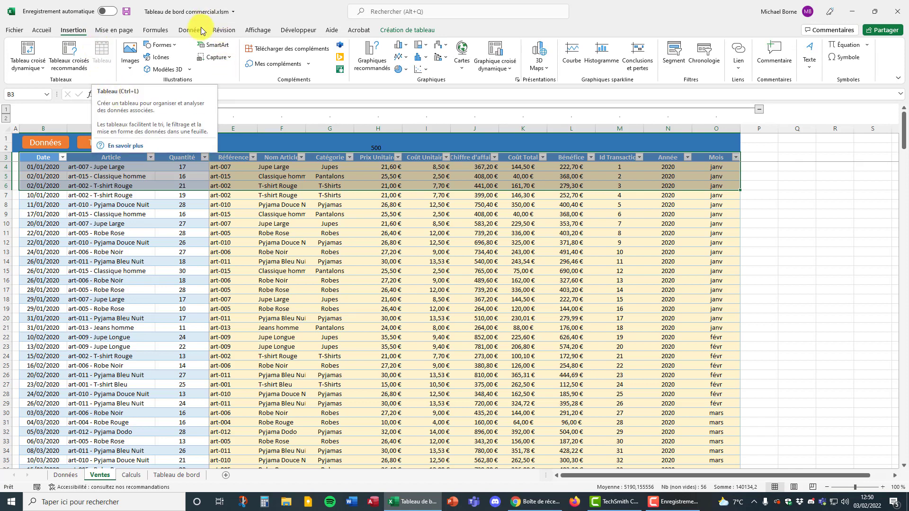
click(156, 30)
click(337, 62)
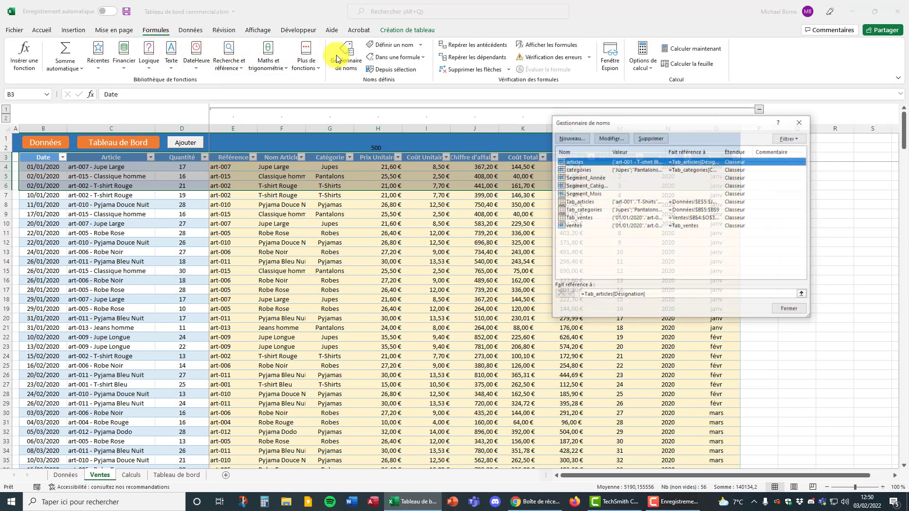
click(582, 219)
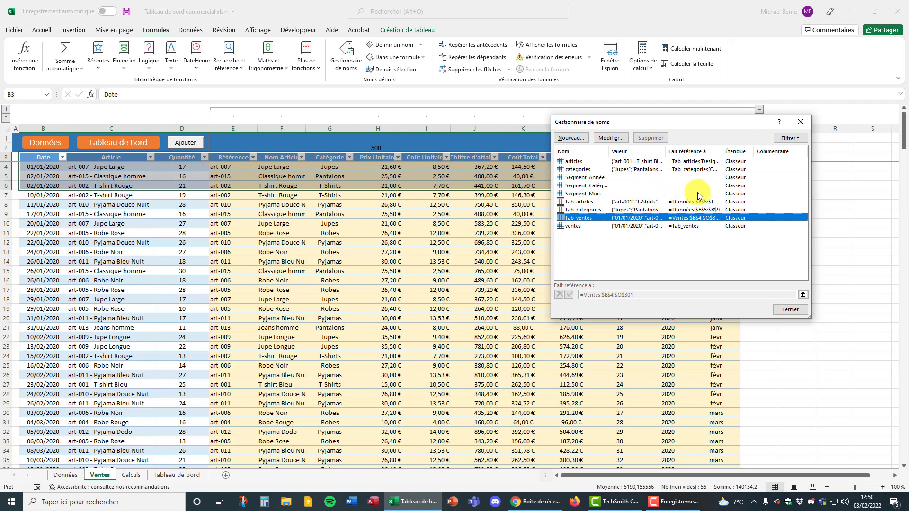
click(802, 123)
Step: Select the first three sales records without headers, B4:O6, and compare the ventes and Tab_ventes references in the Name Manager
drag(36, 168, 572, 191)
drag(694, 189, 700, 186)
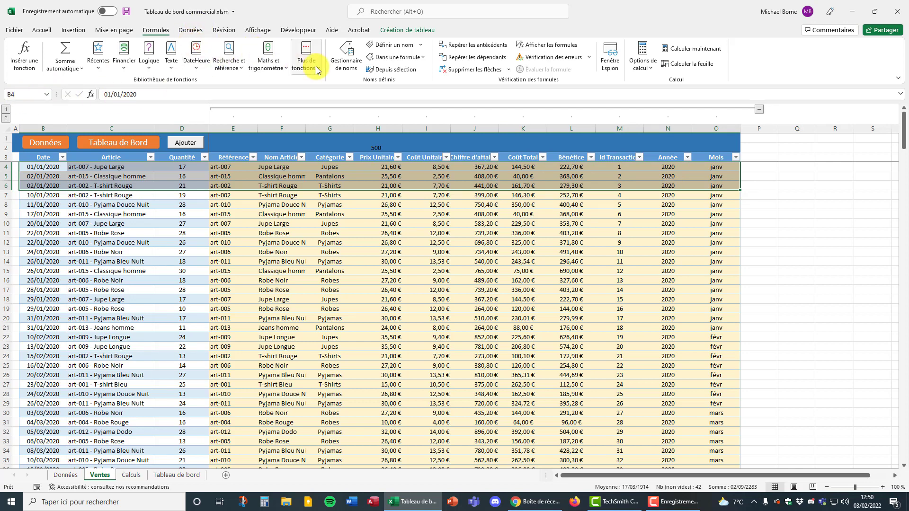
click(344, 65)
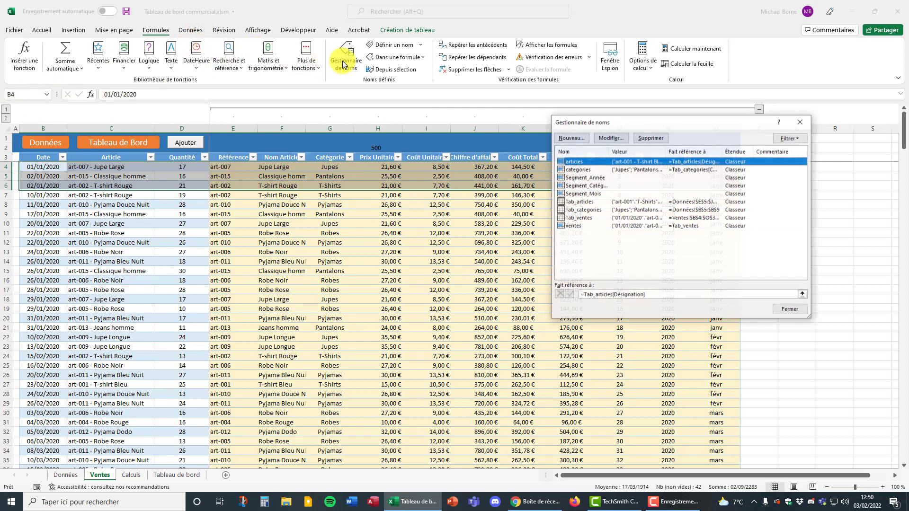
click(590, 226)
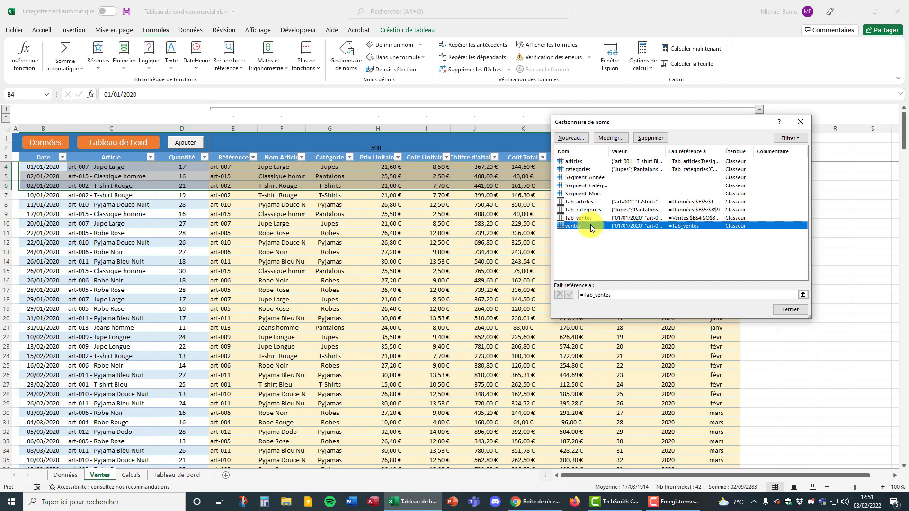
click(586, 218)
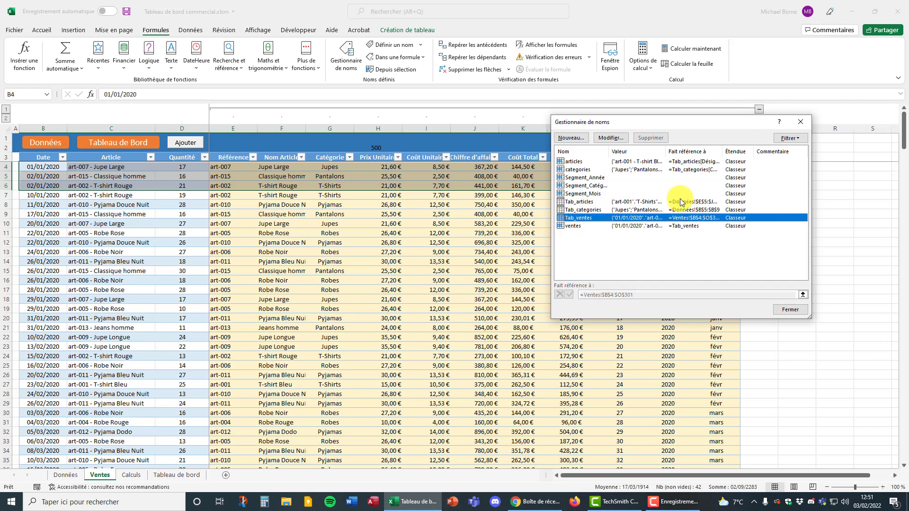
click(799, 122)
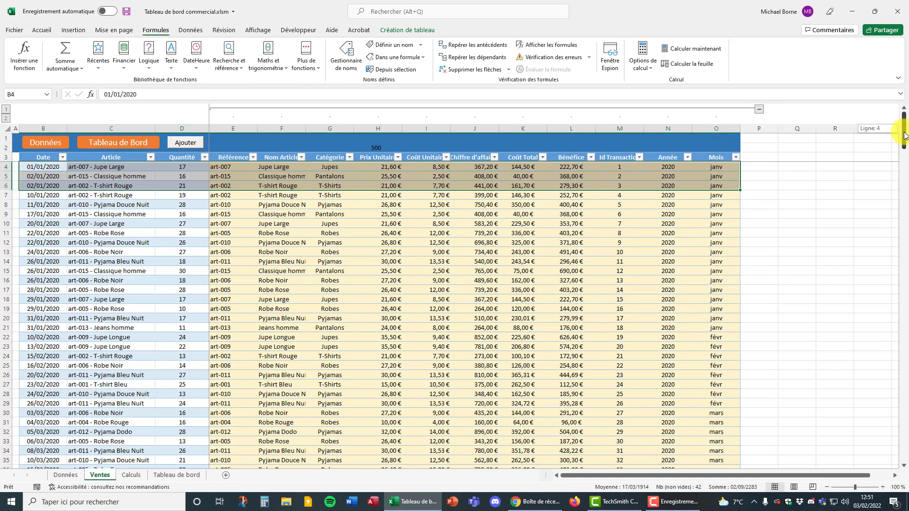
Step: Add a test row beneath the sales table by entering a quantity of 56 in D302
drag(902, 126, 905, 445)
click(181, 459)
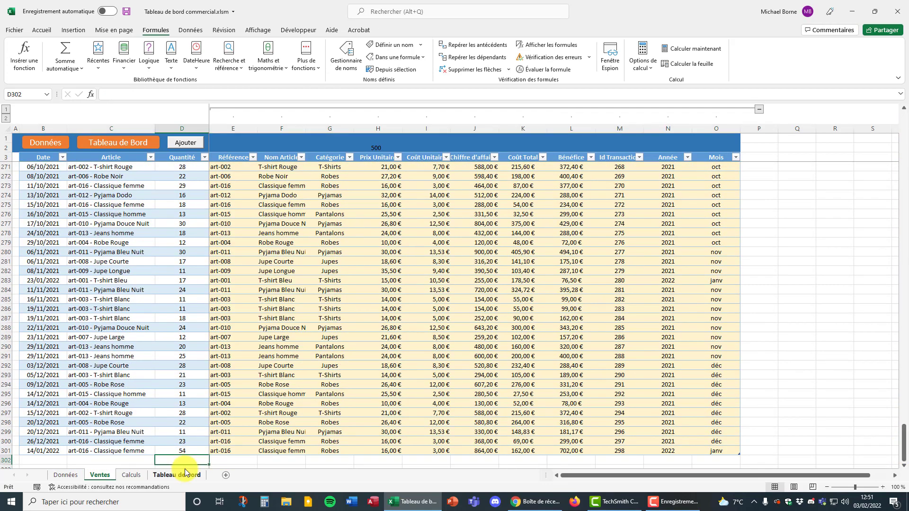
text(56)
key(Return)
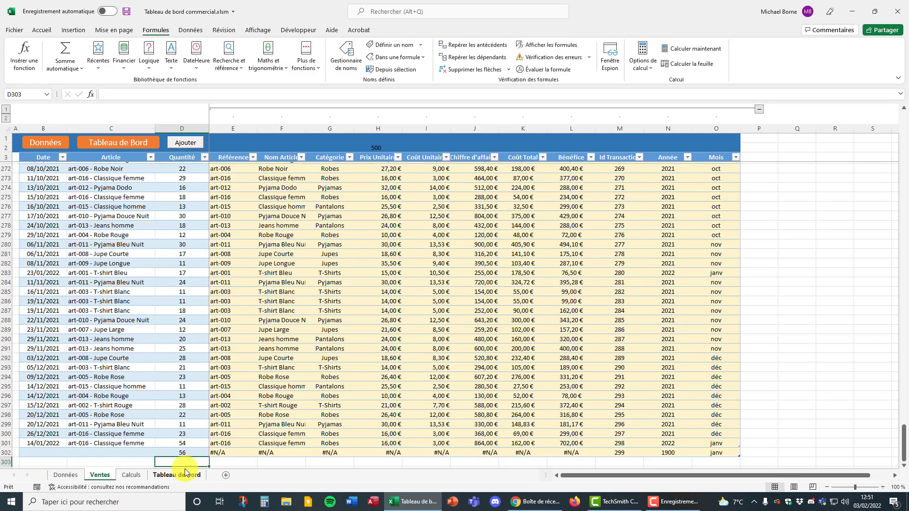
scroll(187, 395, down, 2)
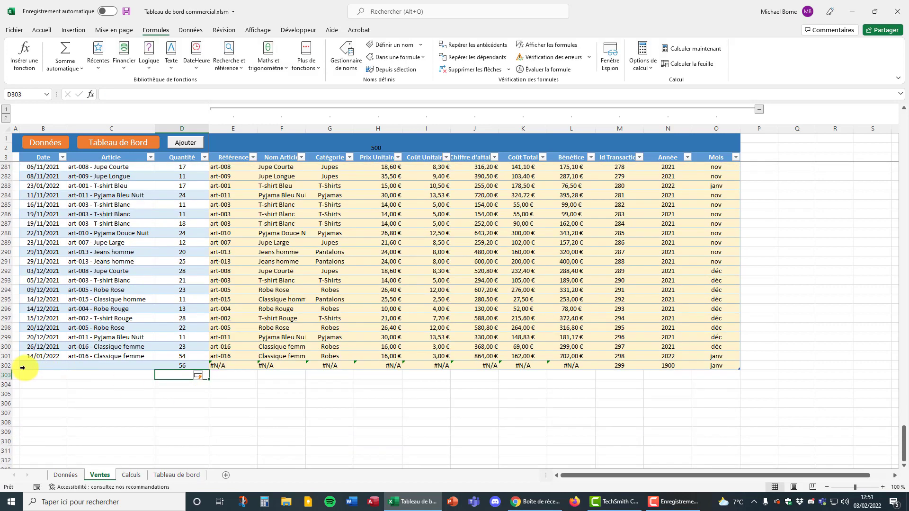
Step: Delete the entire sheet row 302 containing the test sale
drag(34, 365, 711, 367)
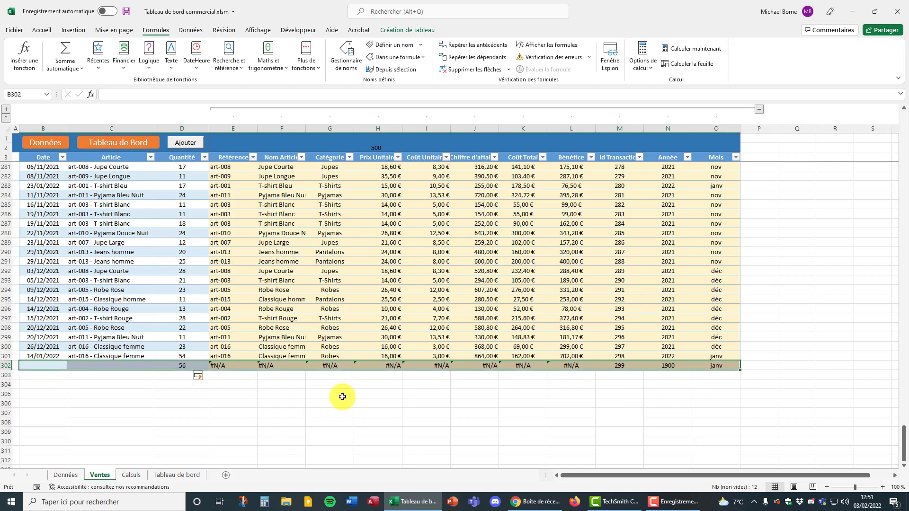
click(5, 365)
right_click(5, 365)
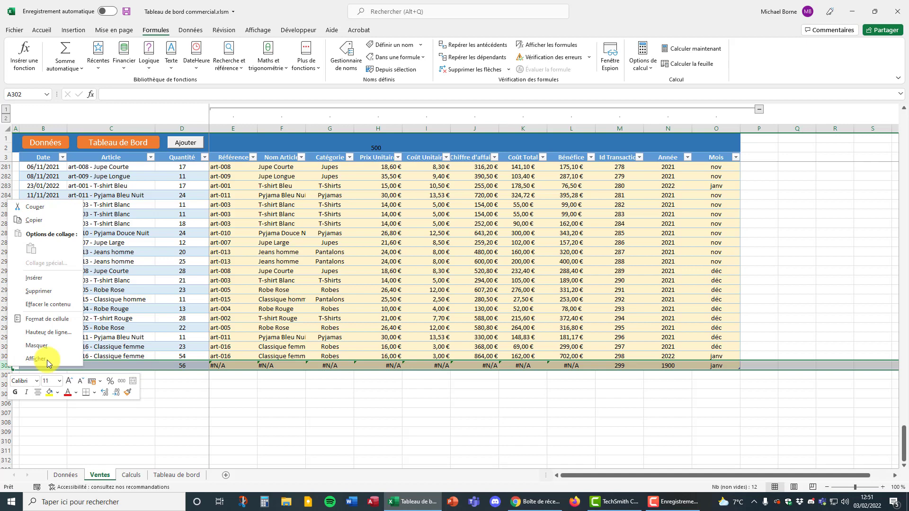
click(34, 291)
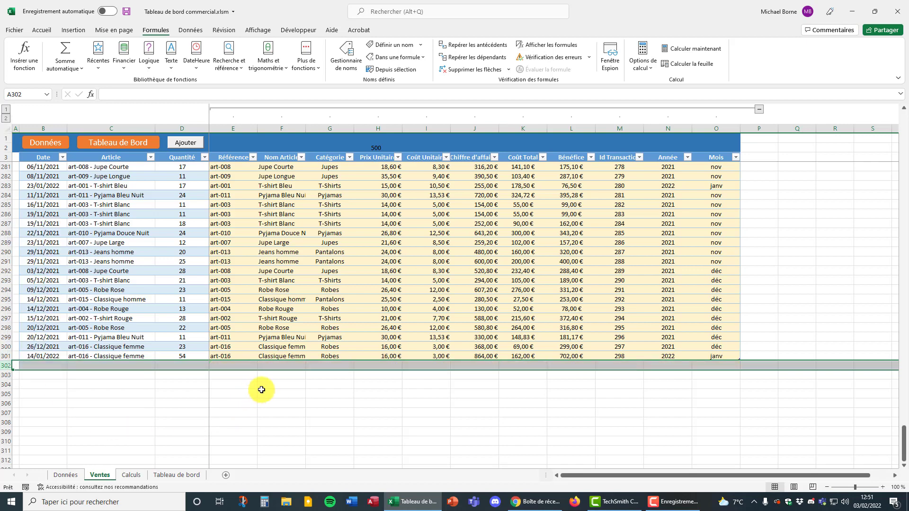
Step: Compare the manual entry cells B4:D4 with the calculated cells E4:O4 in the first sales record
drag(905, 426, 899, 119)
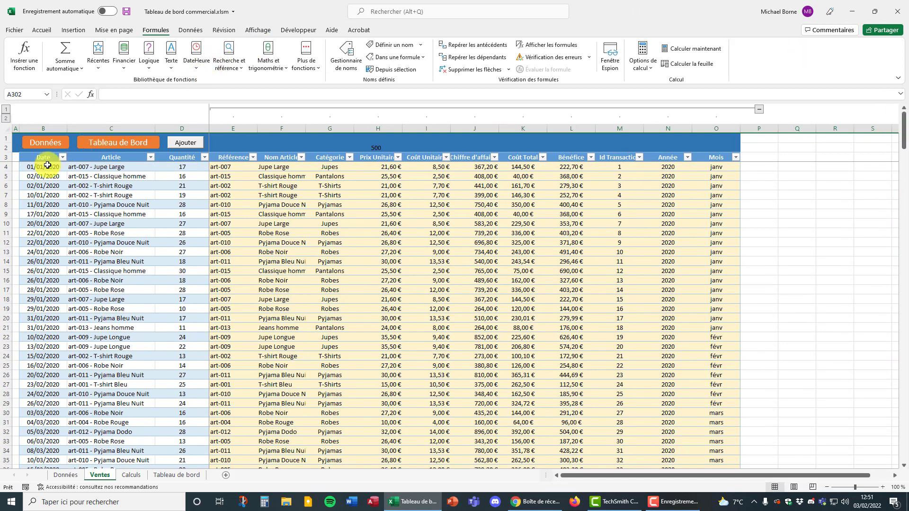
drag(48, 165, 160, 175)
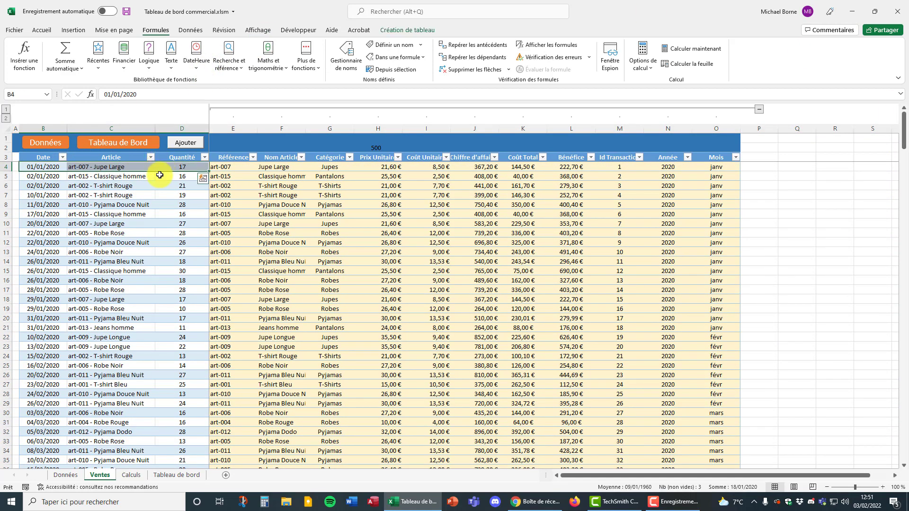
drag(231, 169, 707, 170)
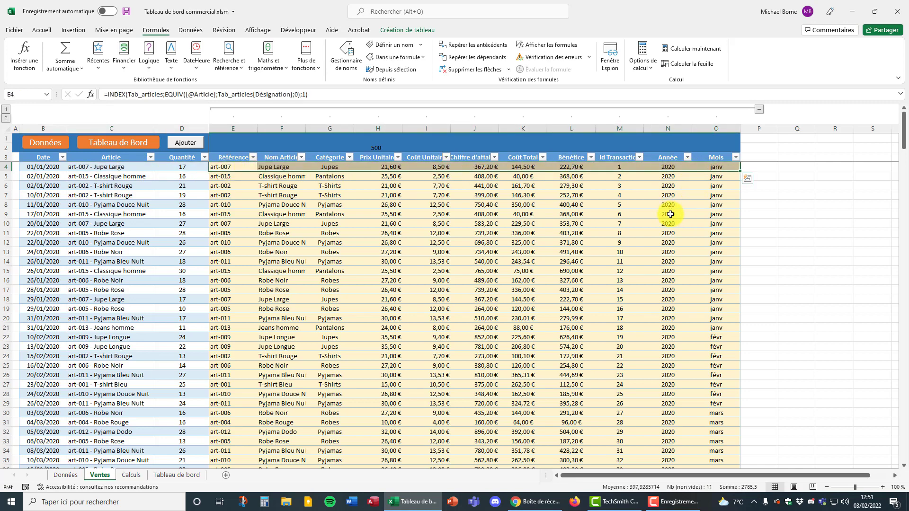
Step: Toggle the grouped calculated columns E to O of the sales table and leave them collapsed
click(759, 109)
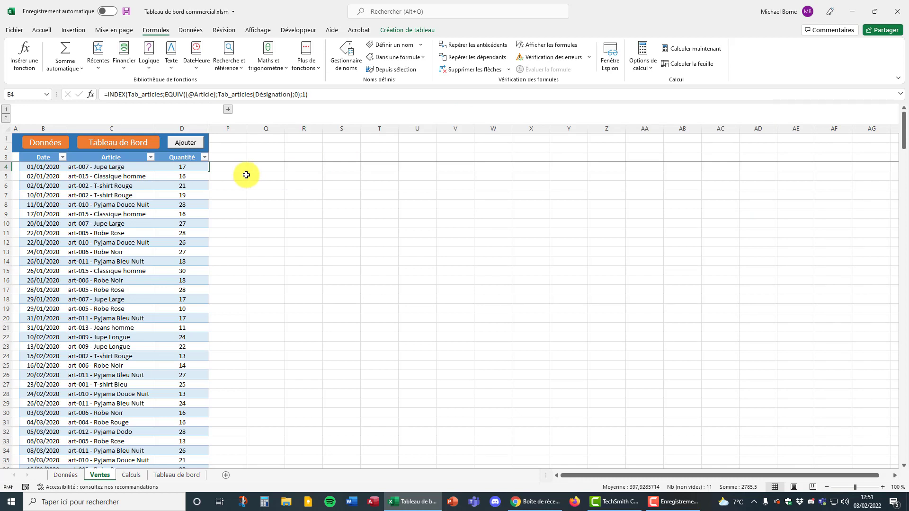
click(228, 111)
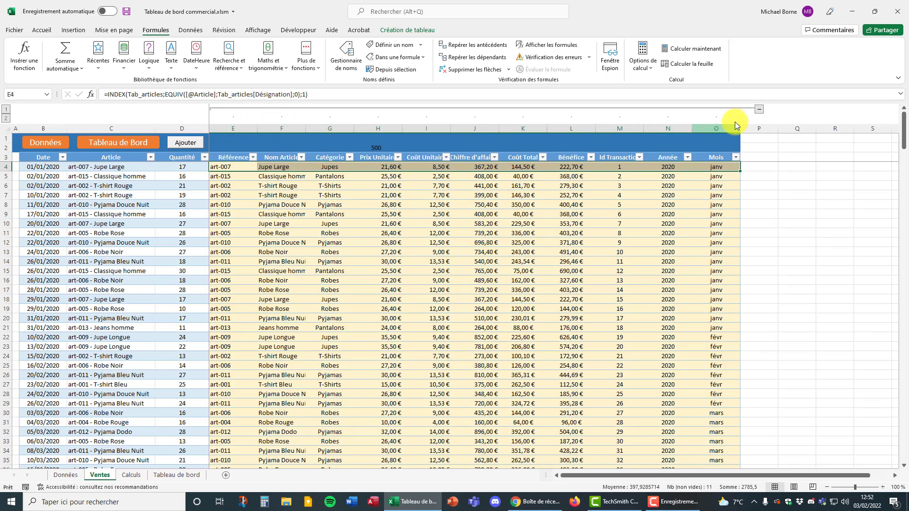
click(759, 109)
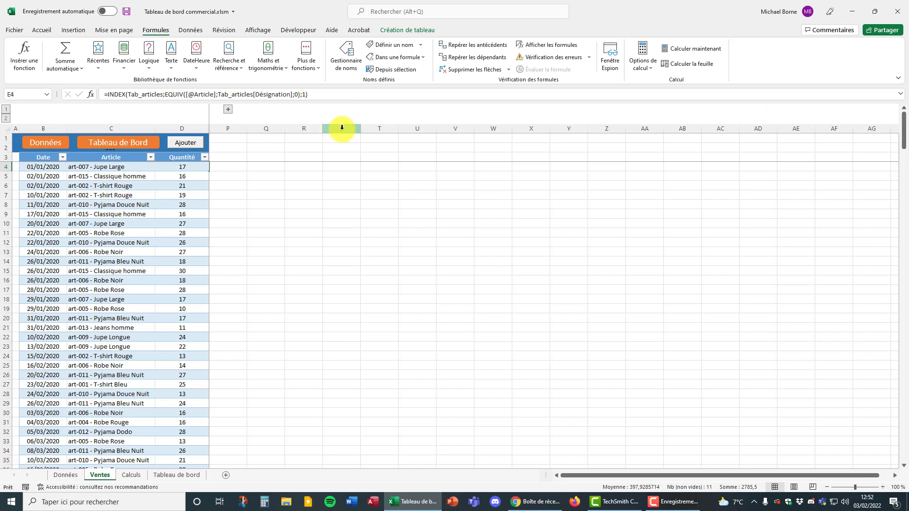
Step: Group the empty columns S to V, then collapse and expand the new group
drag(342, 127, 445, 150)
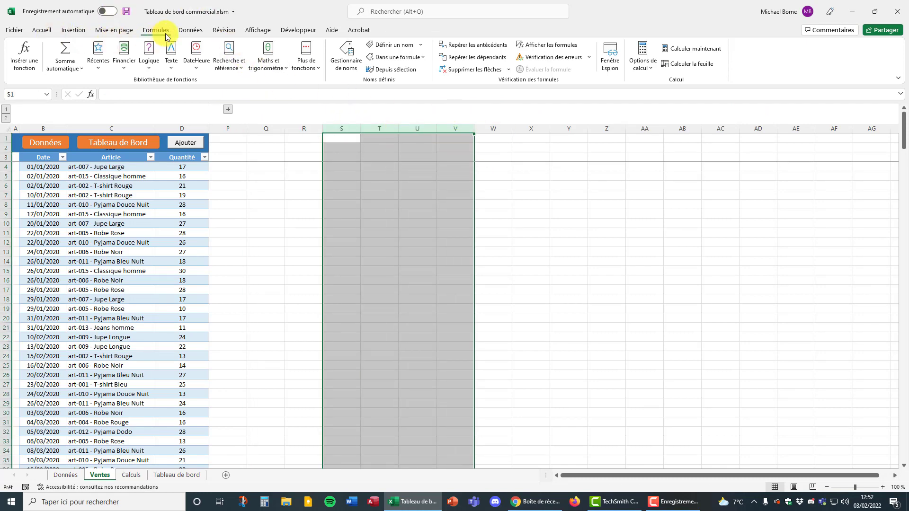
click(189, 29)
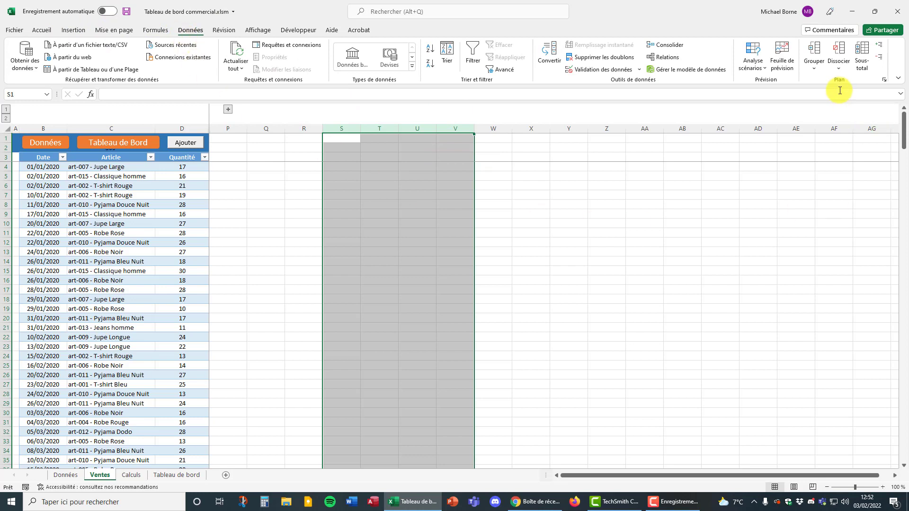
click(813, 68)
click(808, 81)
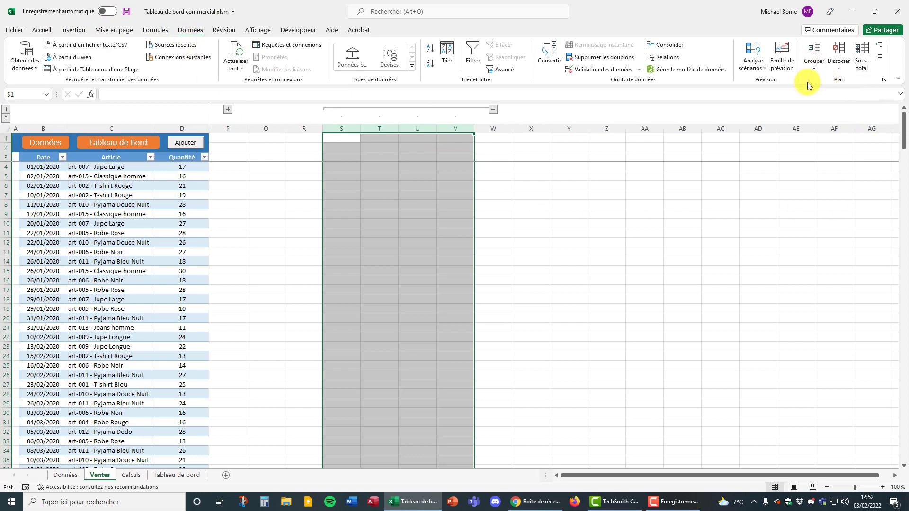
click(493, 110)
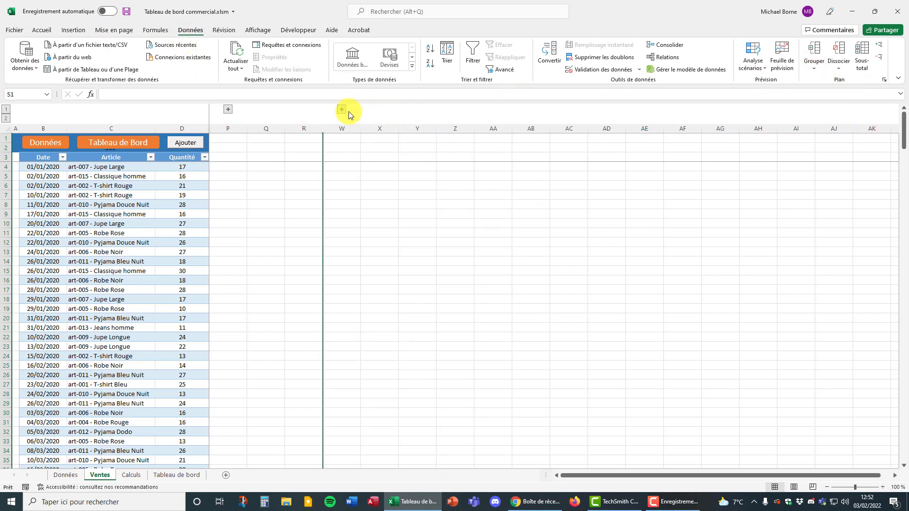
click(344, 109)
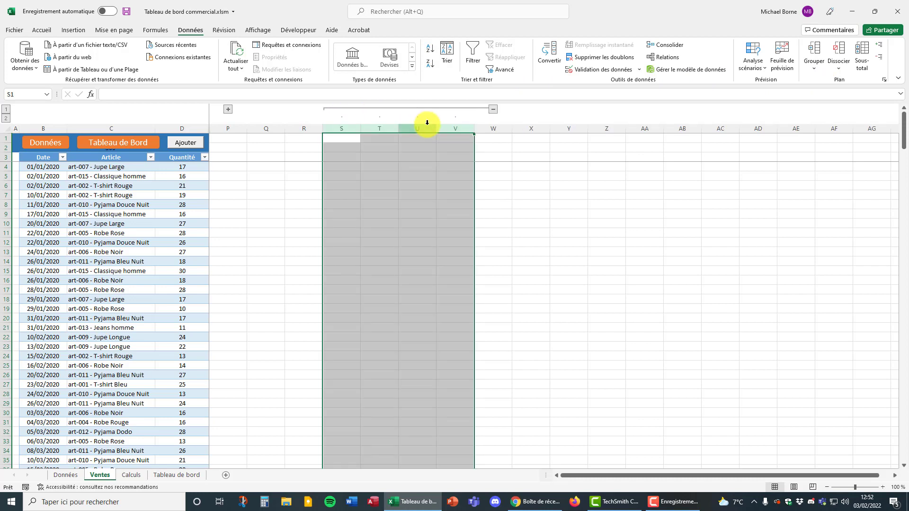
Step: Remove the grouping from columns S to V and expand the grouped calculated columns E to O
click(834, 71)
click(849, 95)
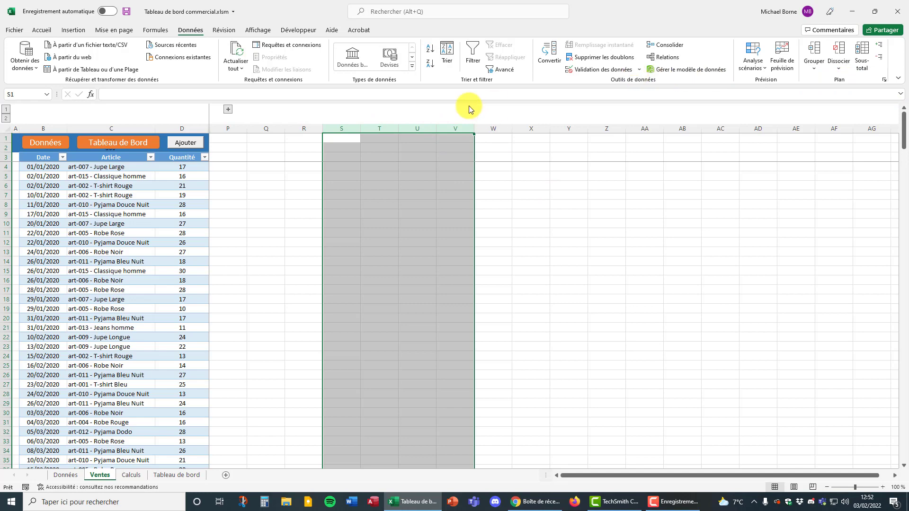
click(228, 110)
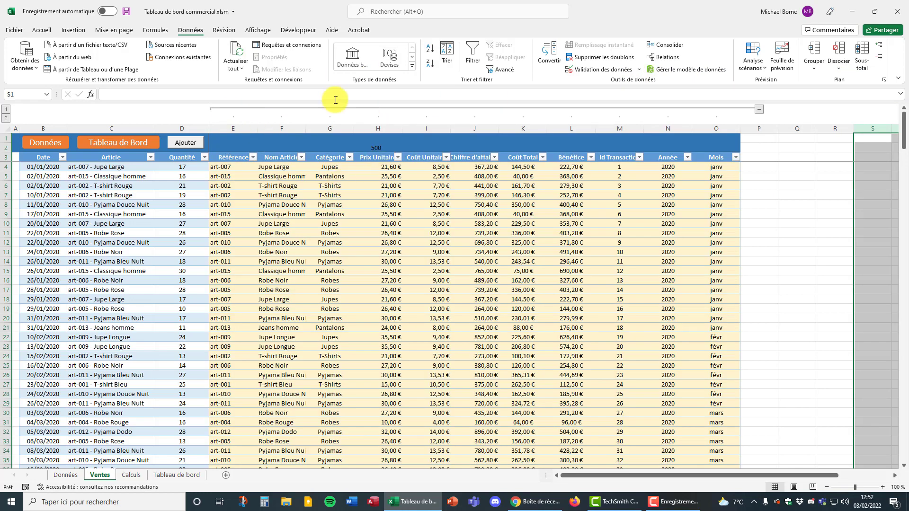
Step: Check the number formats offered for the first sale date in B4 without choosing one
click(45, 166)
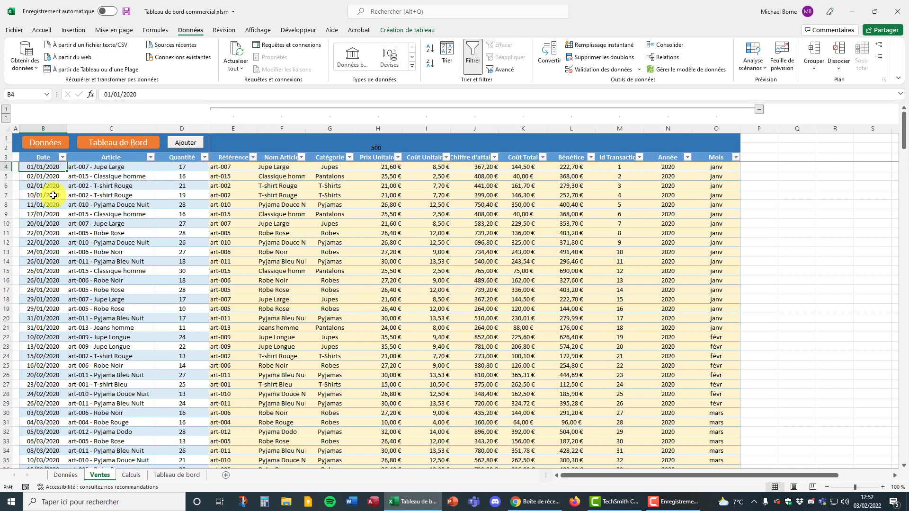
click(42, 30)
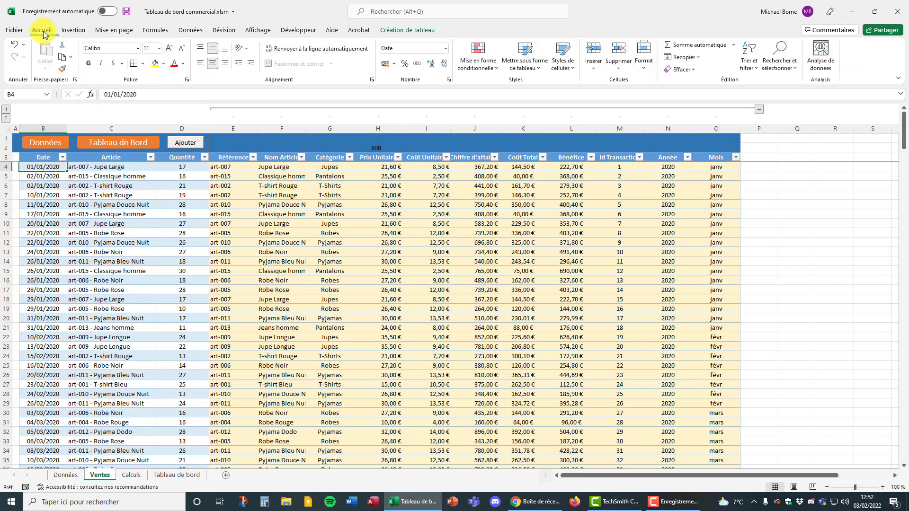
click(444, 49)
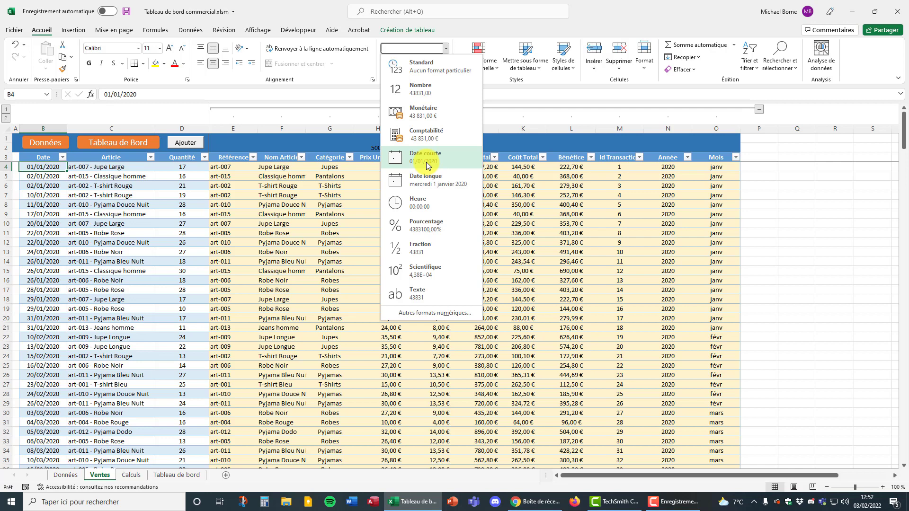
click(183, 112)
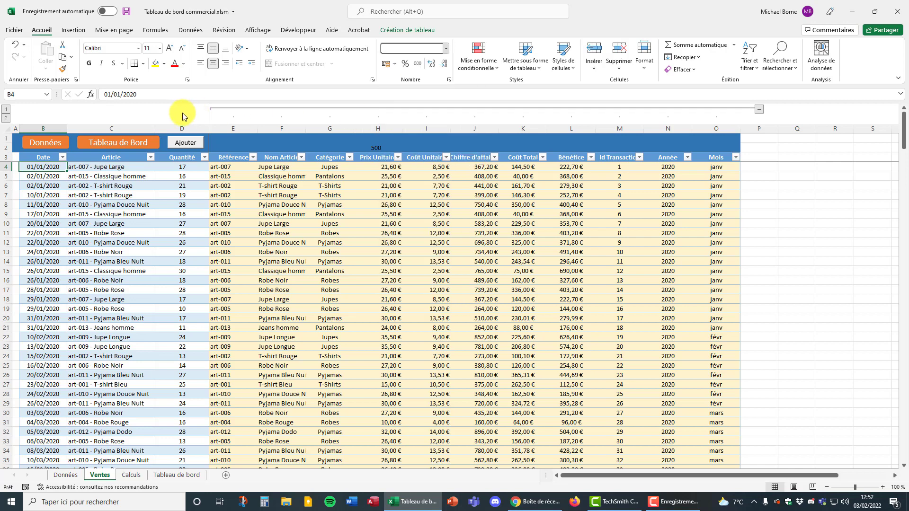
Step: Compare the drop-down list in article cell C4 with the articles in E5:I20 of the Données sheet
click(113, 167)
click(158, 167)
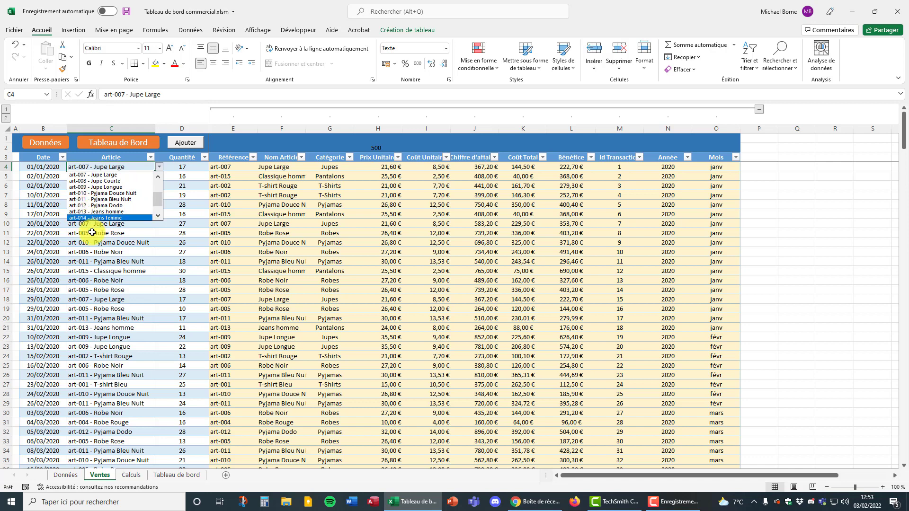
click(65, 476)
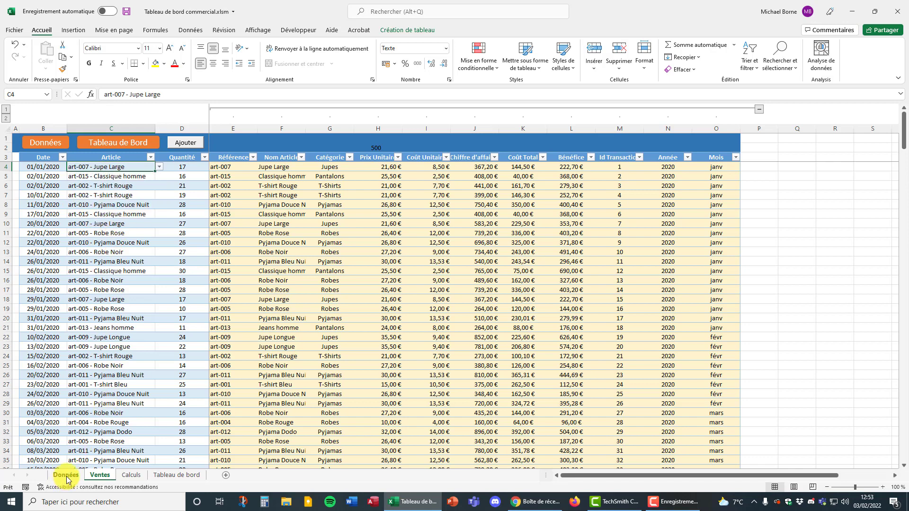
click(66, 477)
drag(214, 183, 492, 365)
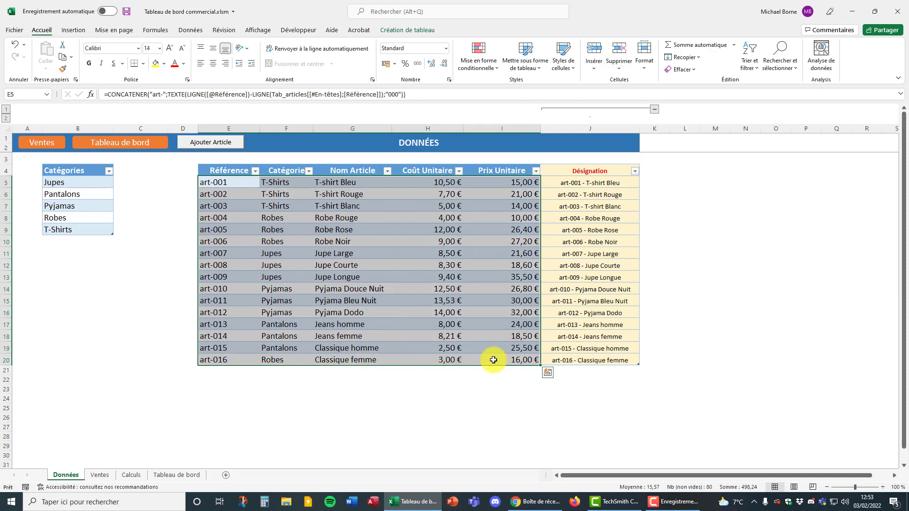
Step: Return to the Ventes sheet and browse the article list of cell C4 down to its last entries
click(104, 477)
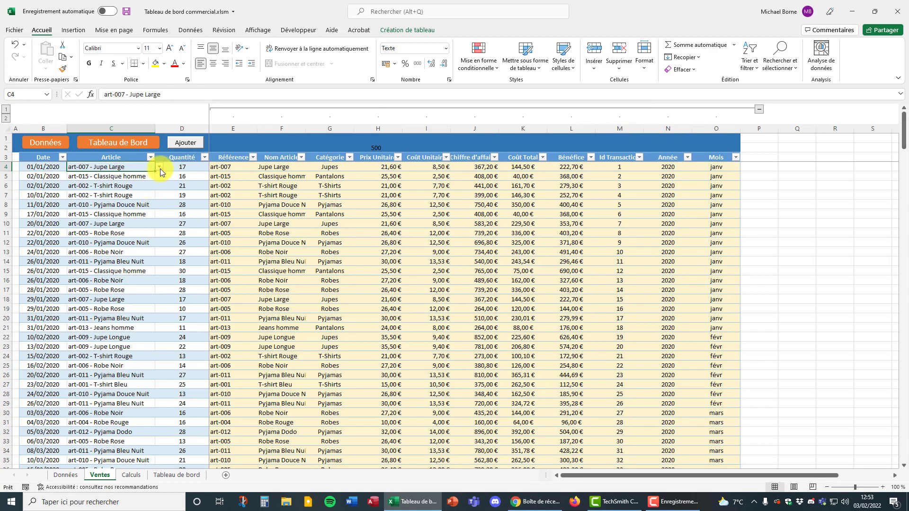
click(159, 168)
drag(157, 197, 160, 213)
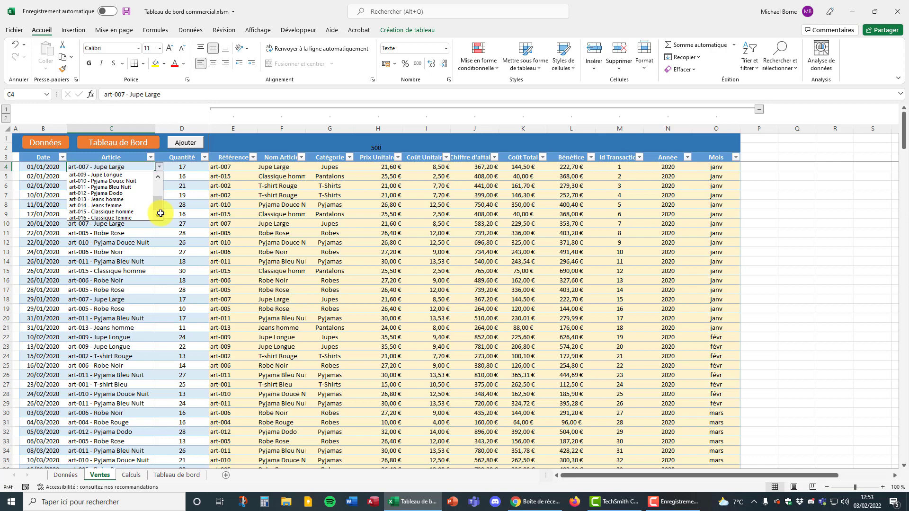
click(141, 166)
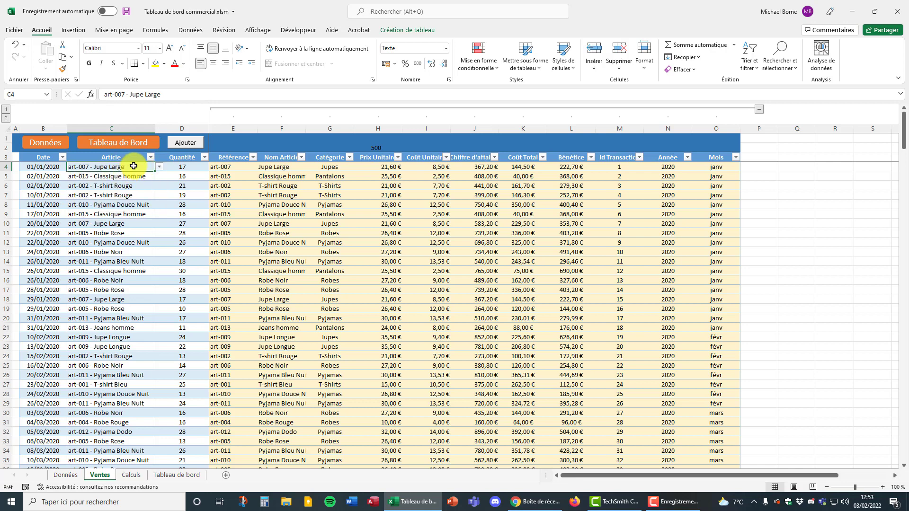
Step: Open the data validation settings of article cell C4 and inspect the list criteria
drag(134, 166, 137, 184)
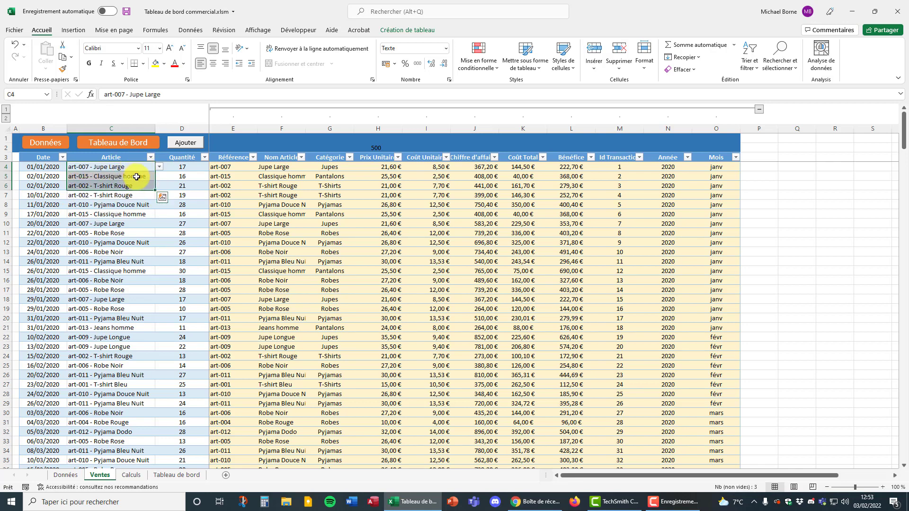
click(135, 168)
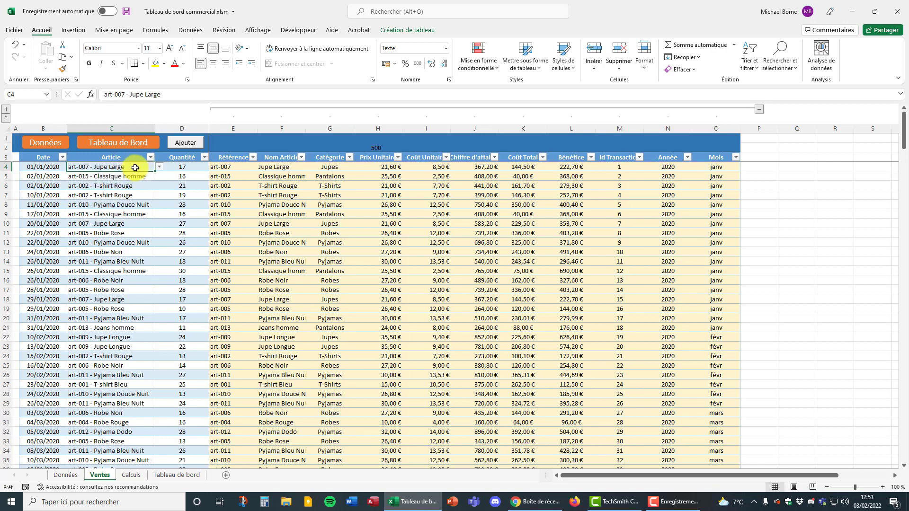
click(190, 30)
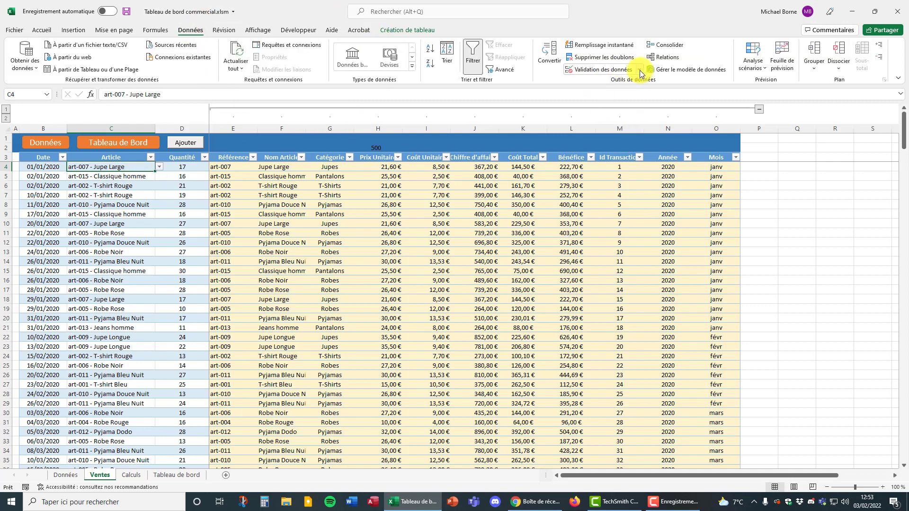
click(639, 71)
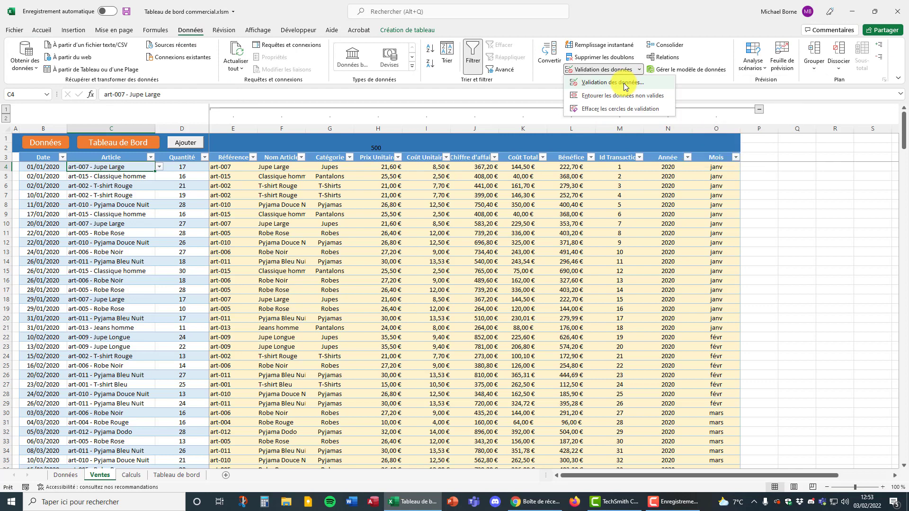
click(623, 83)
drag(691, 146, 468, 156)
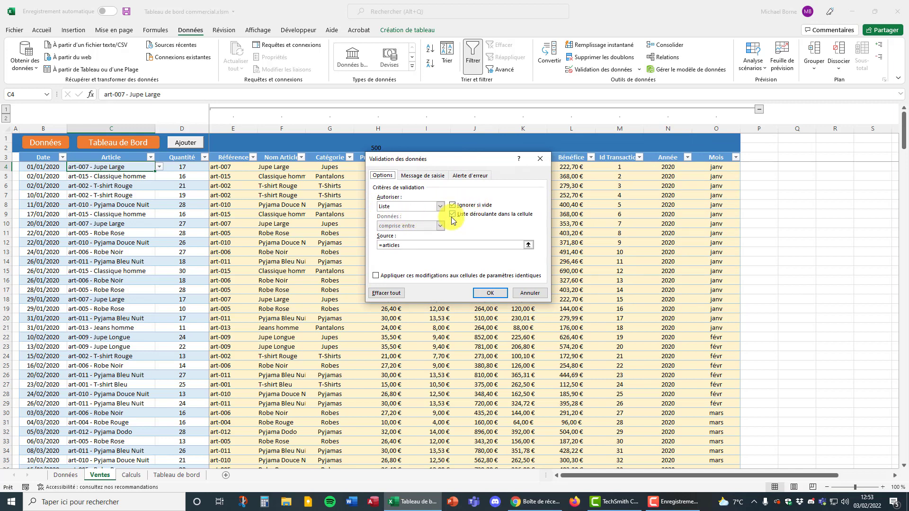
Step: Try using Données!$J$5:$J$20 as the validation list source for C4, then cancel the dialog
drag(409, 244, 378, 245)
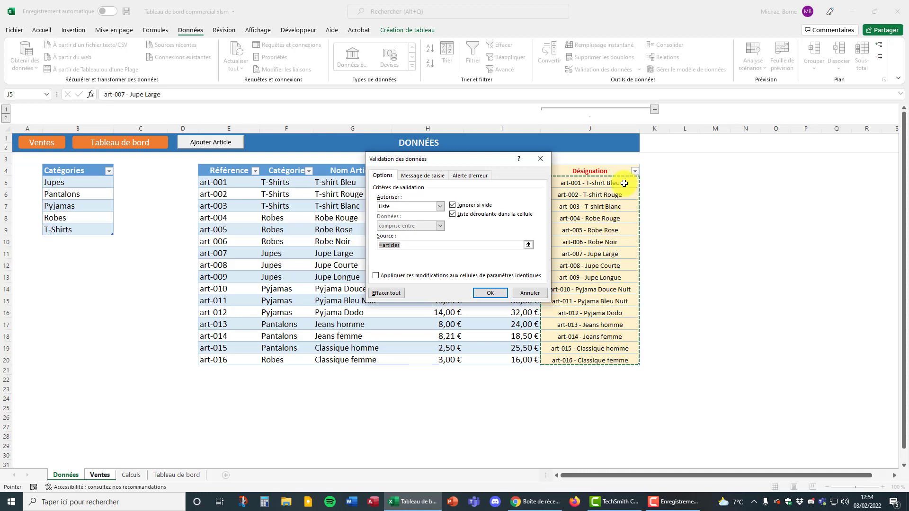
drag(624, 184, 623, 359)
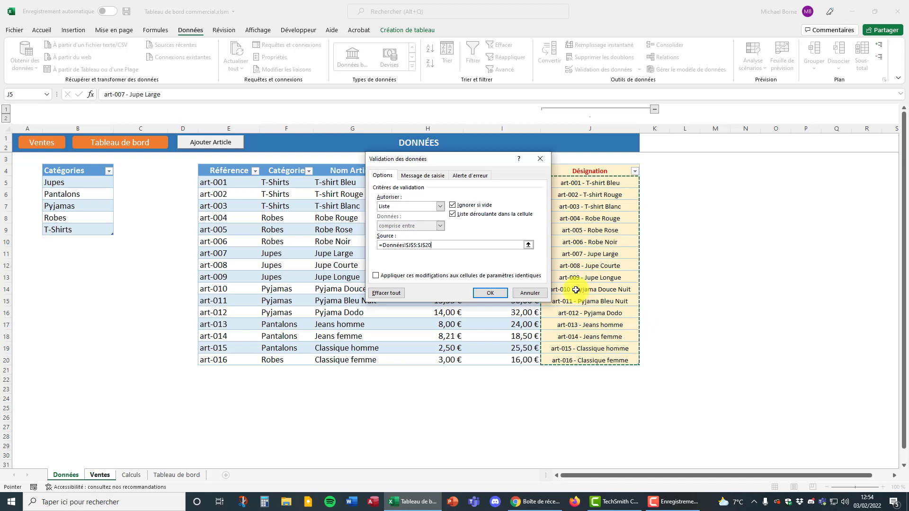
click(533, 294)
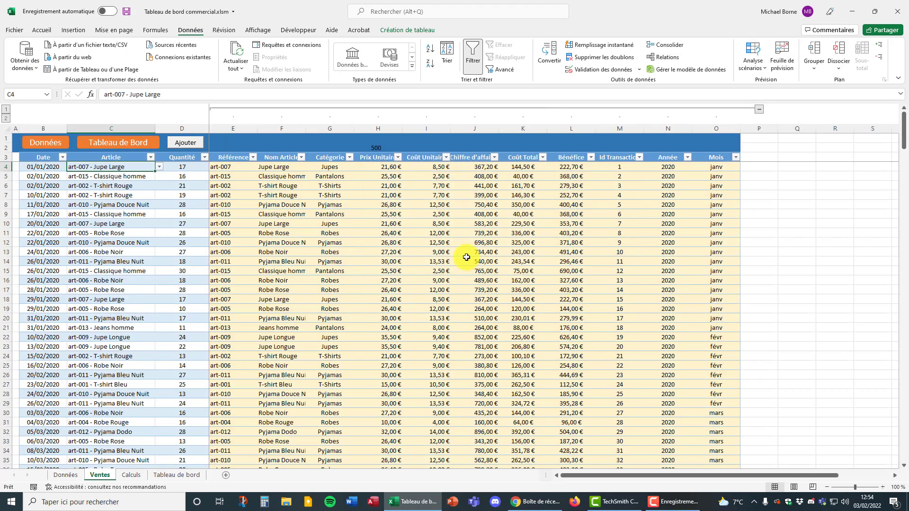
Step: Review the quantity cell D4 and the calculated cells E4:O4 of the first sale
click(193, 168)
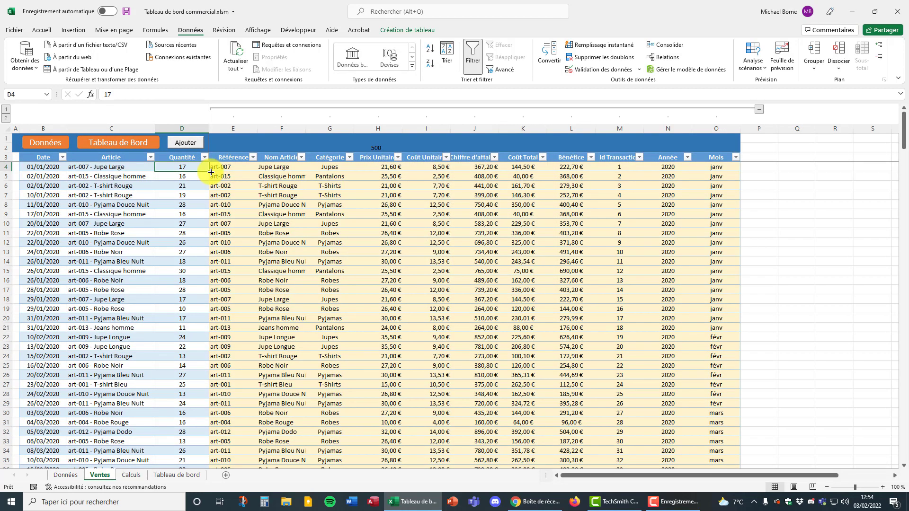
drag(243, 170, 718, 166)
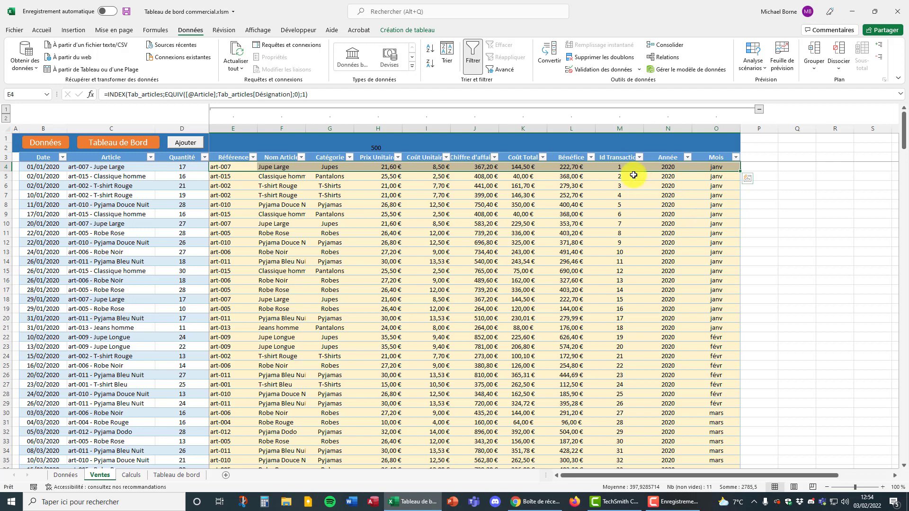
Step: Examine the INDEX and EQUIV arguments of the Référence formula in E4, then exit without editing it
click(245, 167)
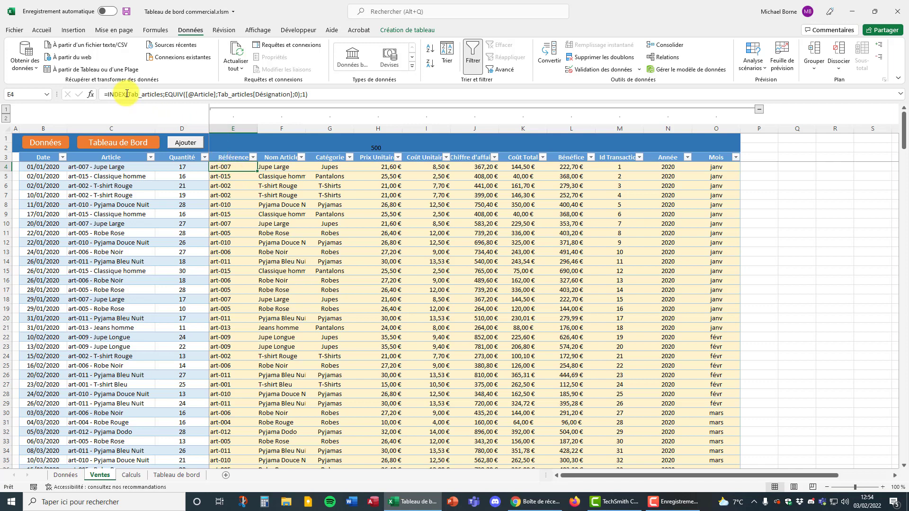
double_click(239, 168)
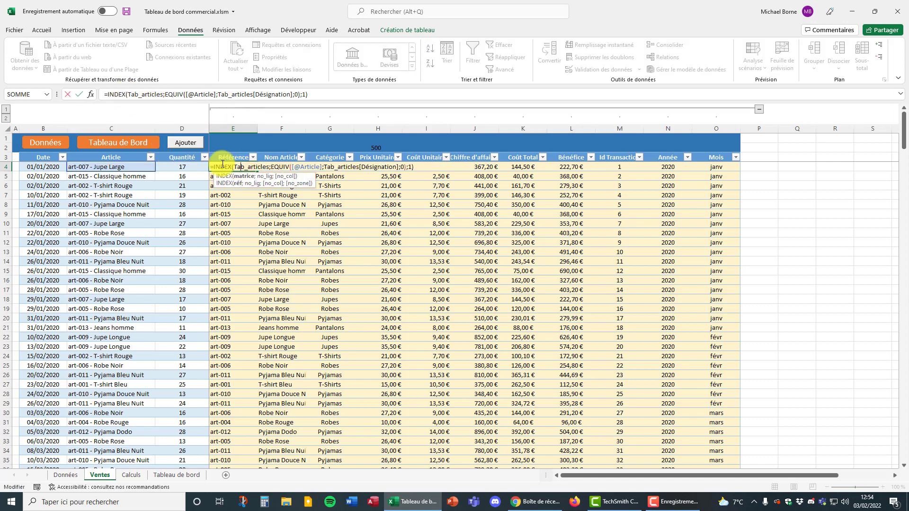
click(128, 94)
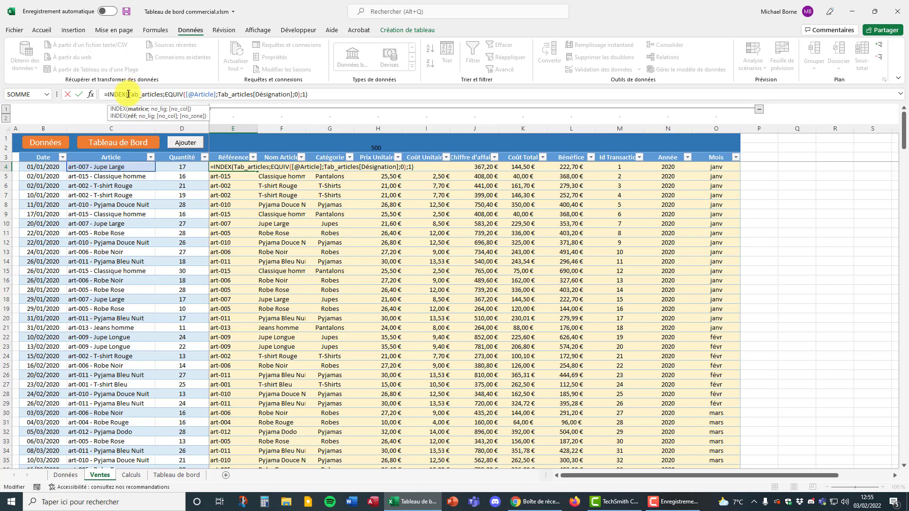
drag(128, 95, 163, 94)
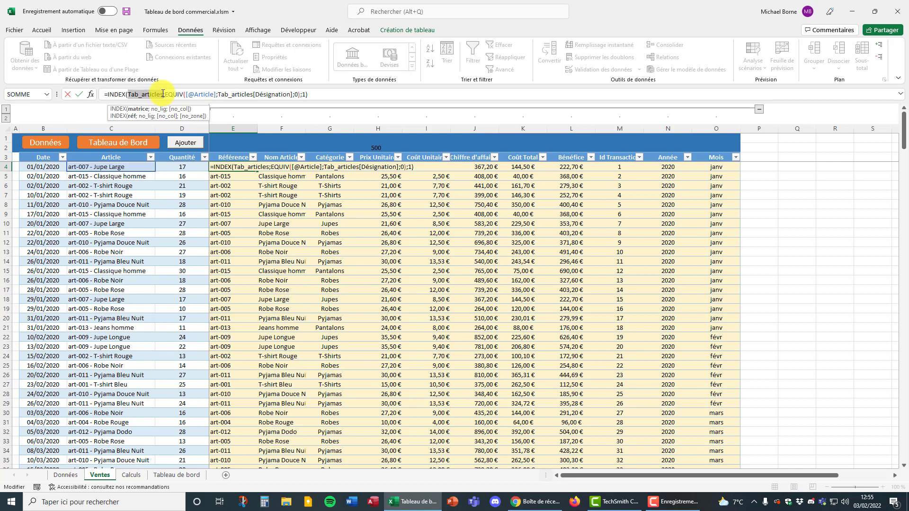
double_click(175, 94)
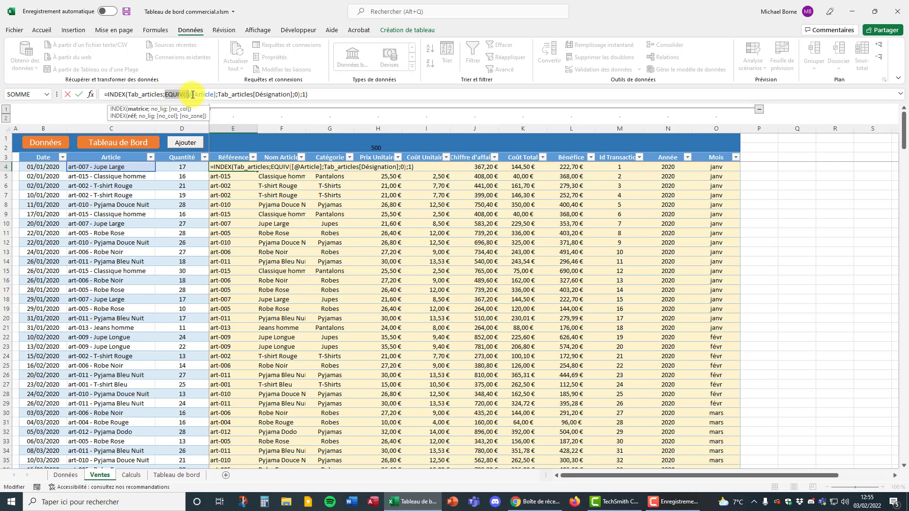
drag(192, 94, 303, 93)
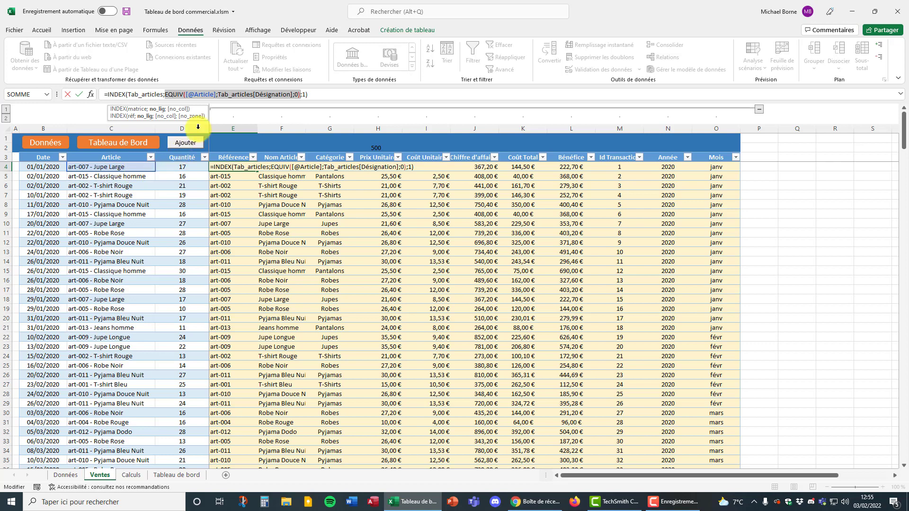
click(187, 94)
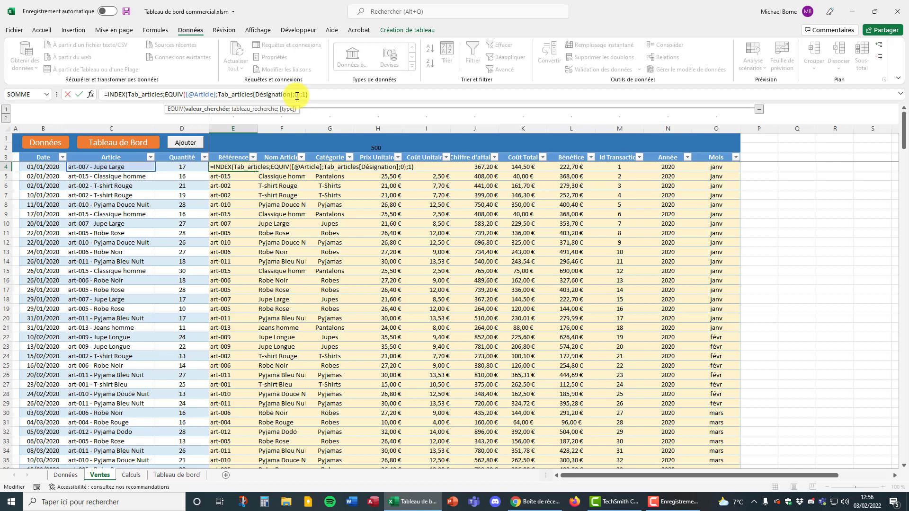
key(Escape)
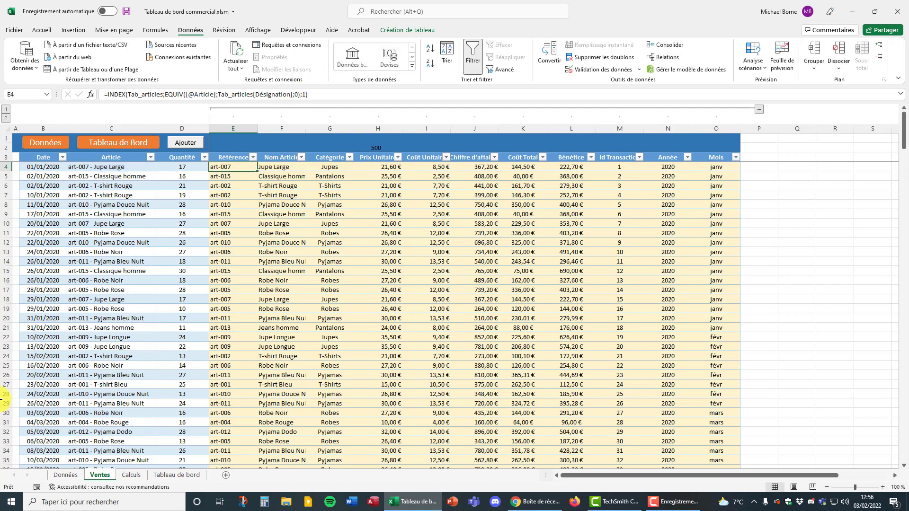
Step: On the Données sheet, highlight the whole article table E4:J20, then its Référence column E4:E20
click(66, 475)
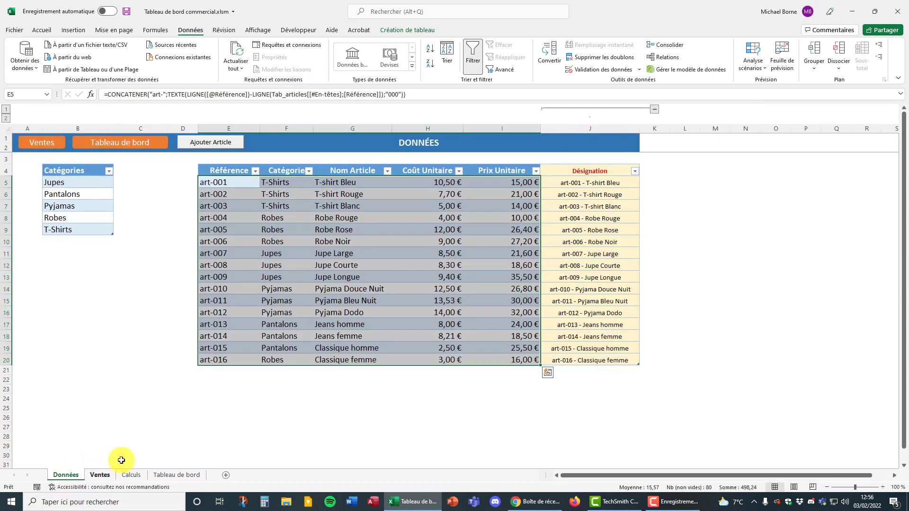
click(389, 399)
drag(228, 172, 582, 360)
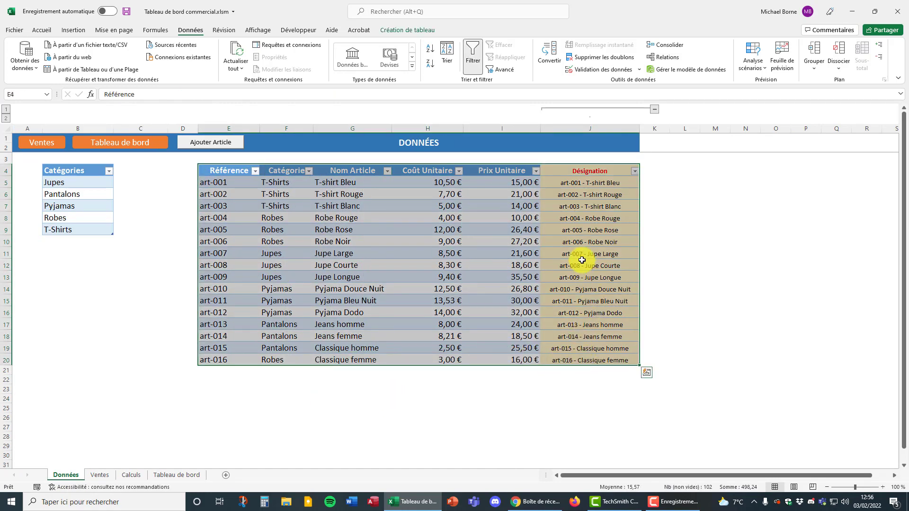
click(234, 172)
drag(234, 173, 236, 360)
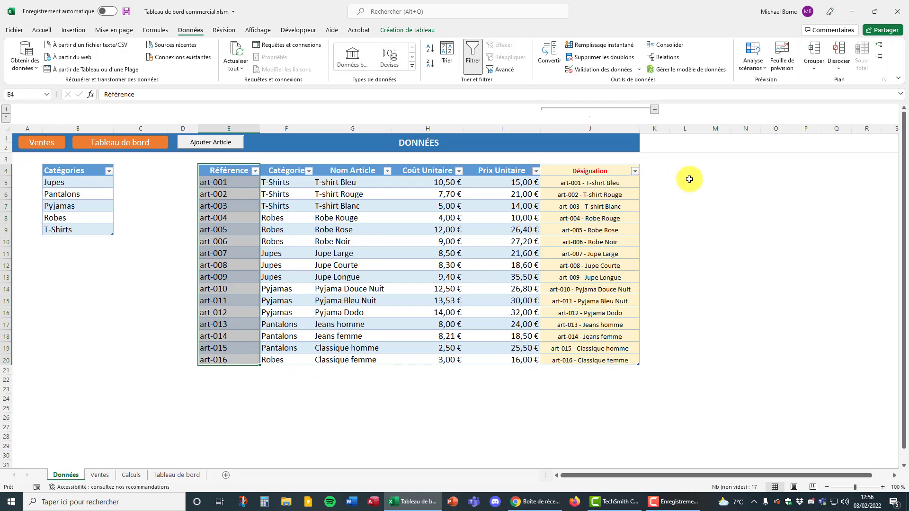
Step: Check the Désignation entries one by one from J5 to art-007 - Jupe Large in J11, then highlight J5:J20
drag(617, 183, 610, 251)
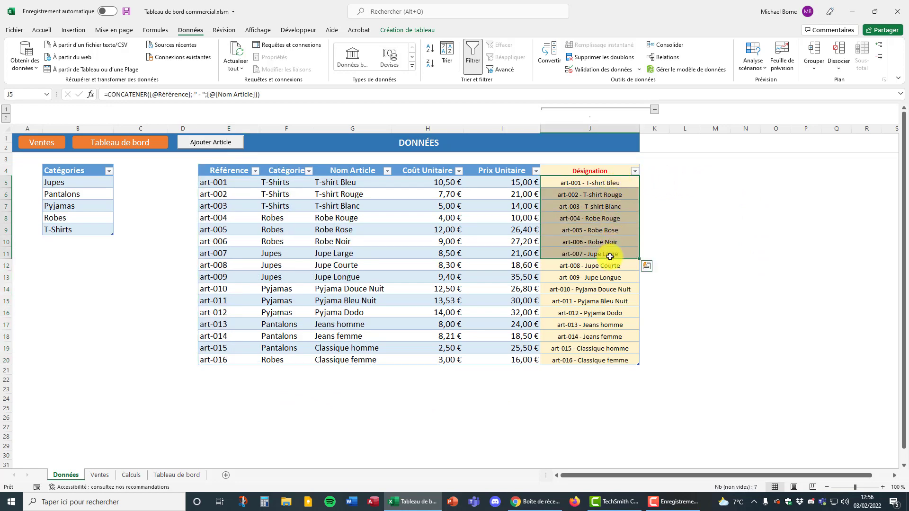
click(610, 255)
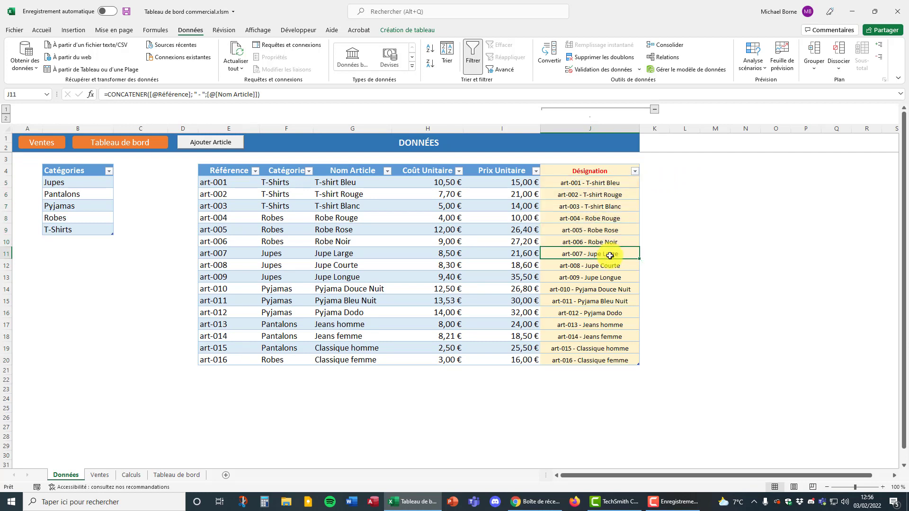
click(603, 182)
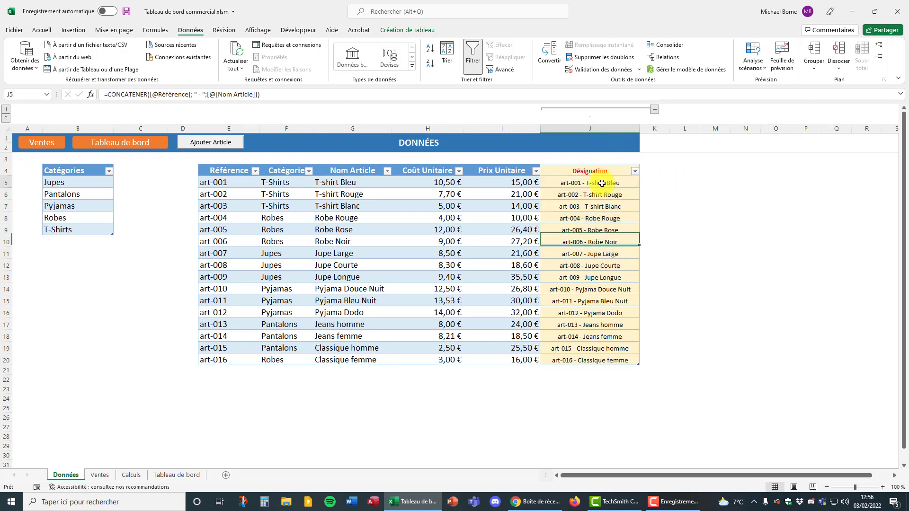
click(601, 195)
click(601, 205)
click(602, 219)
click(601, 231)
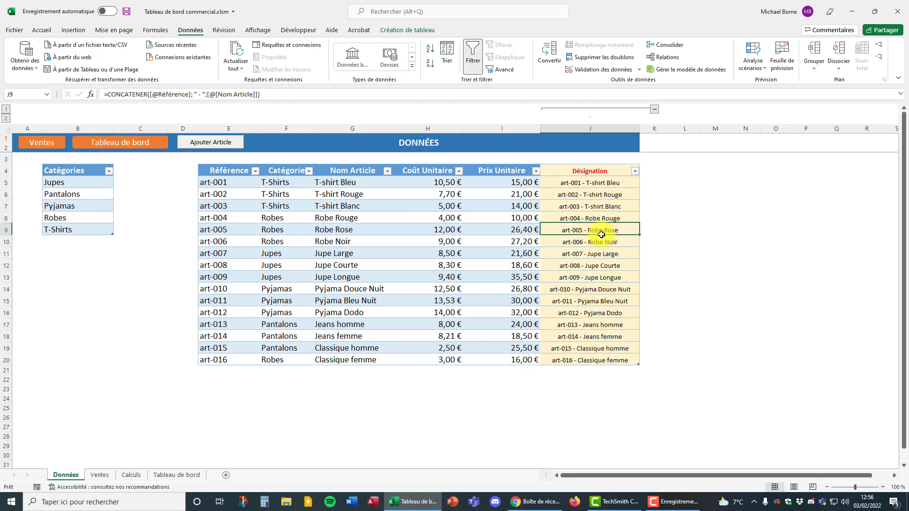
click(601, 242)
click(601, 255)
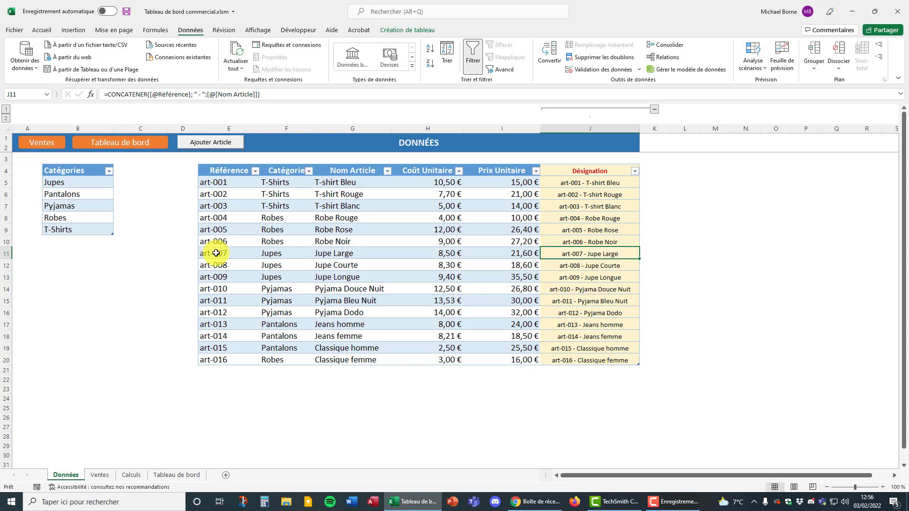
drag(567, 182, 617, 358)
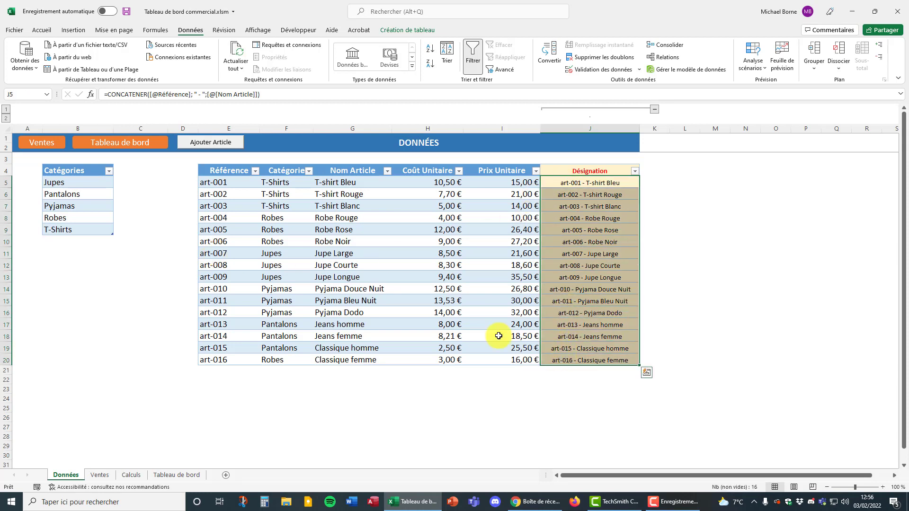
Step: On the Ventes sheet, review the lookup formulas of the first sale from Nom Article to Coût Unitaire, F4:I4
click(99, 475)
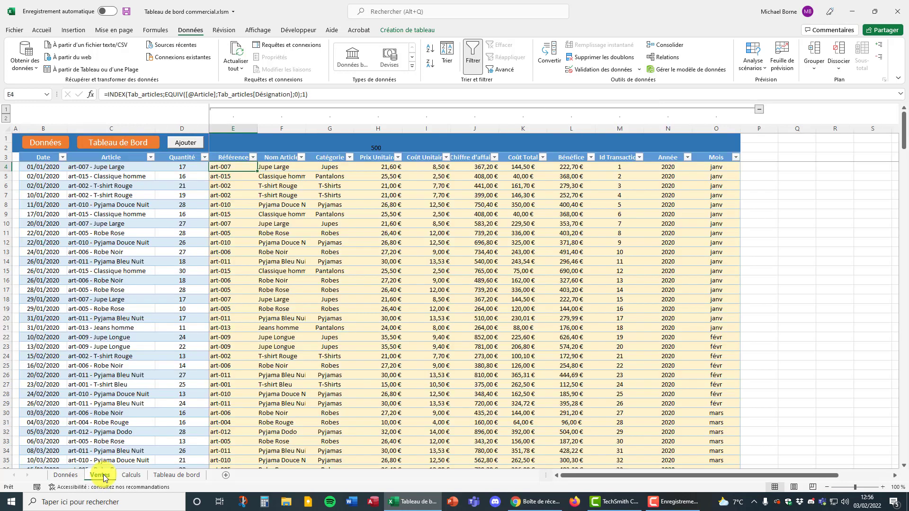
click(291, 170)
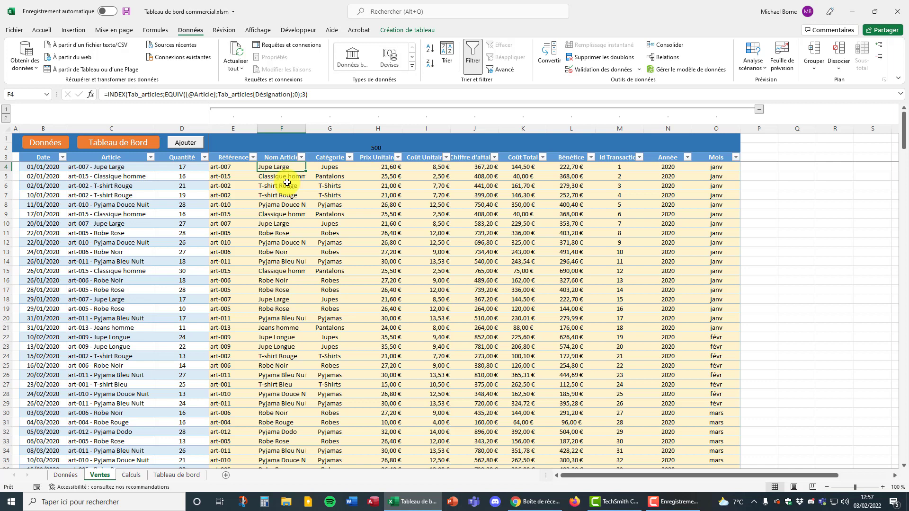
click(334, 167)
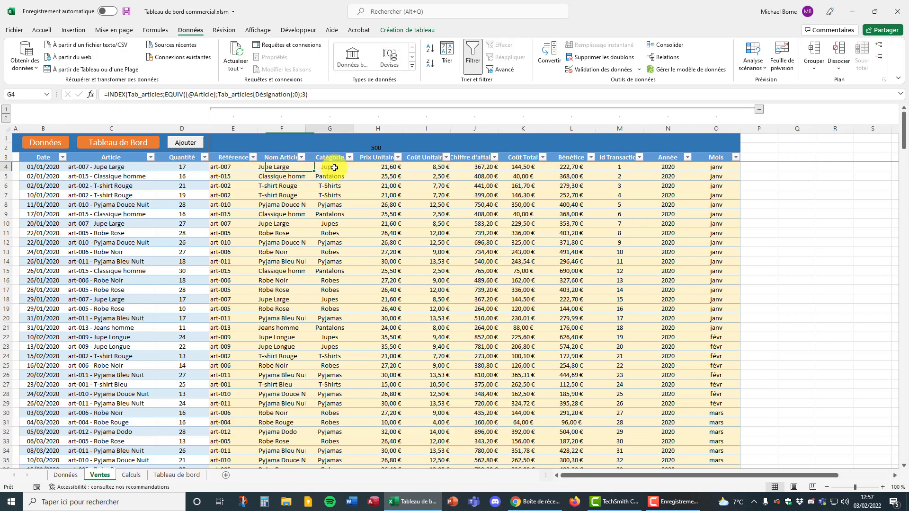
click(376, 169)
click(421, 167)
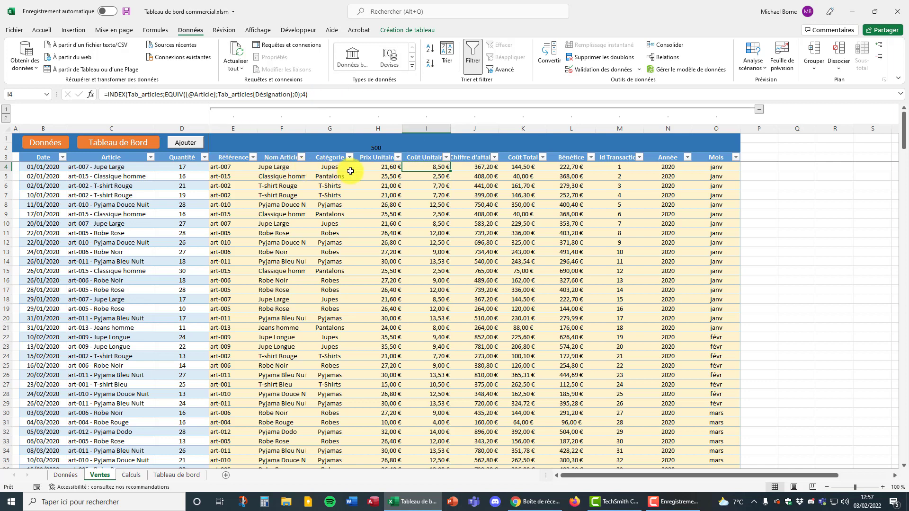
Step: Examine the INDEX and EQUIV arguments of the Prix Unitaire formula in H4, then exit without editing it
click(370, 167)
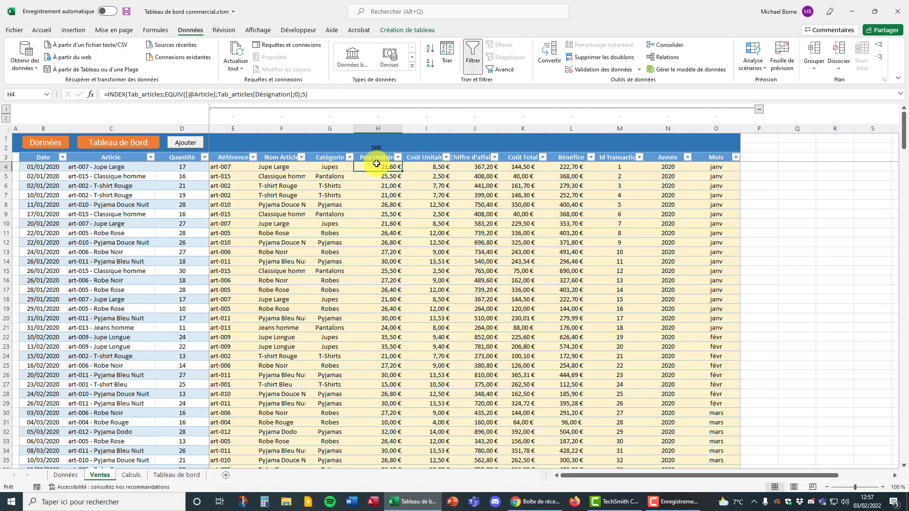
double_click(373, 168)
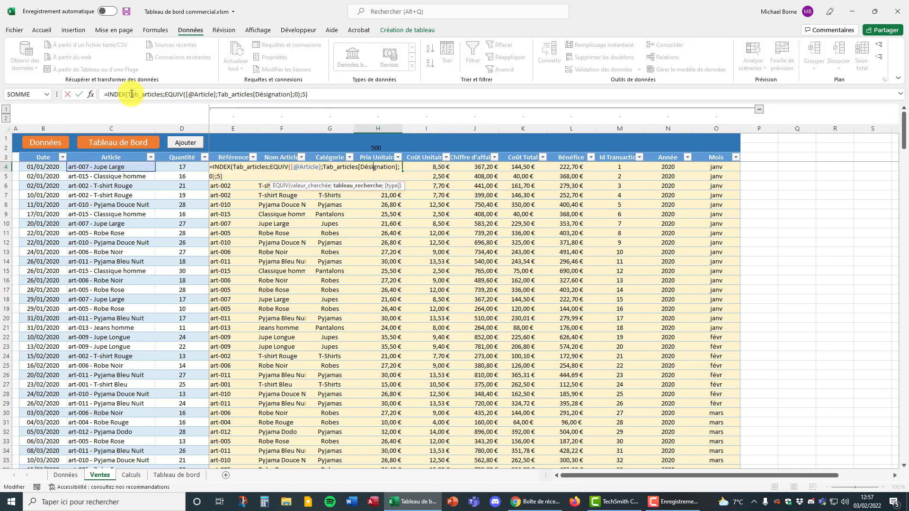
drag(129, 95, 304, 97)
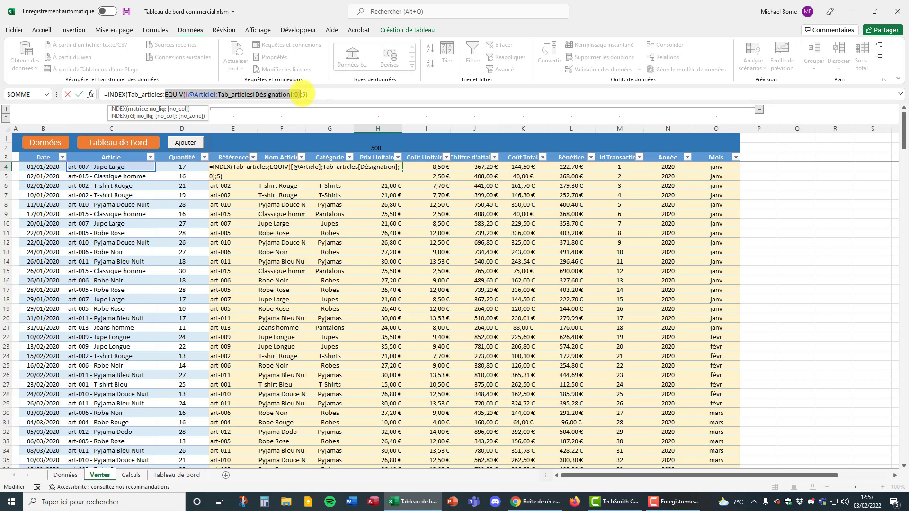
key(Escape)
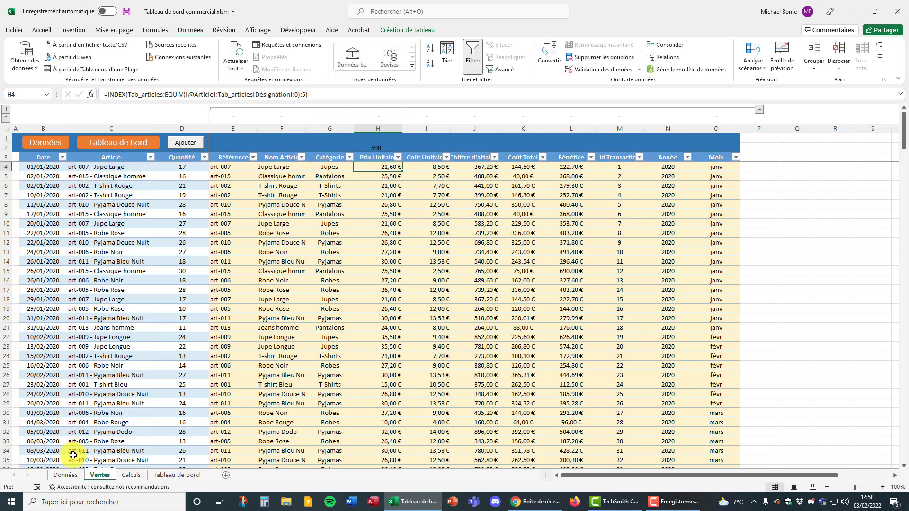
Step: On the Données sheet, highlight the article table E4:J20 and go through its headers in order from Référence to Prix Unitaire
click(73, 475)
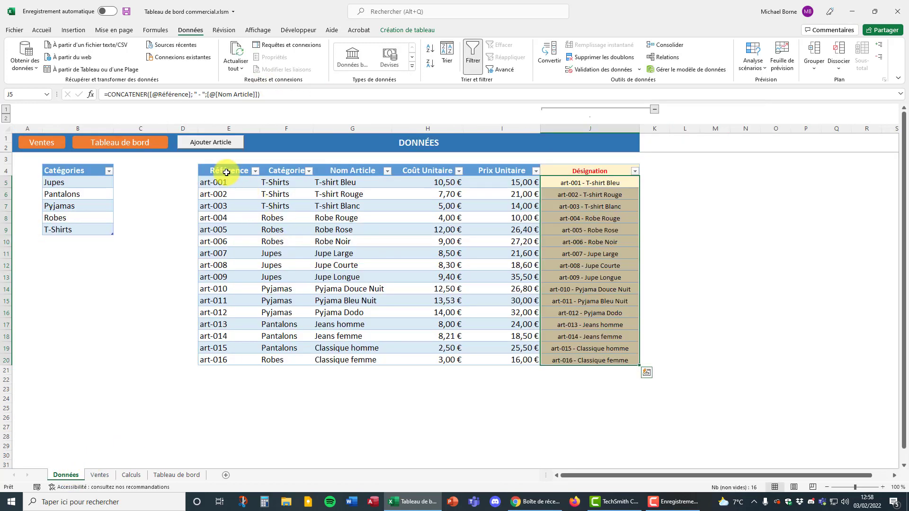
drag(227, 173, 574, 359)
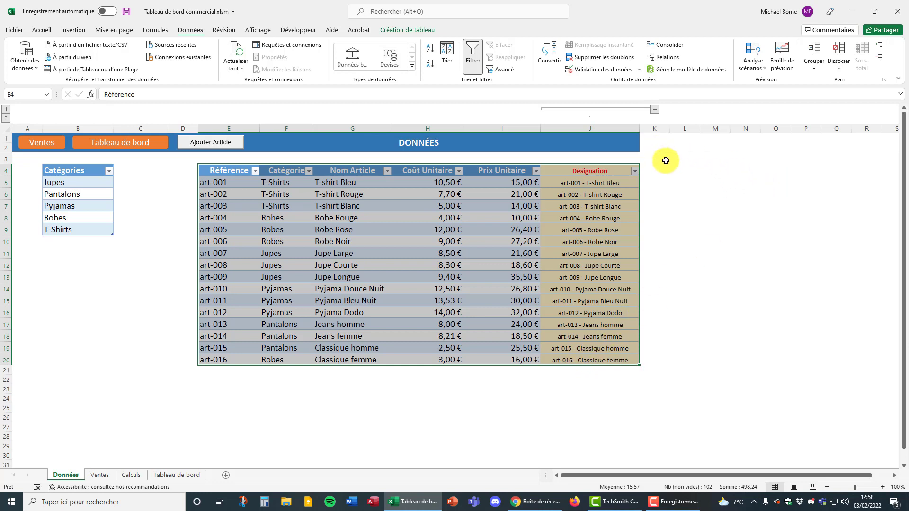
click(230, 172)
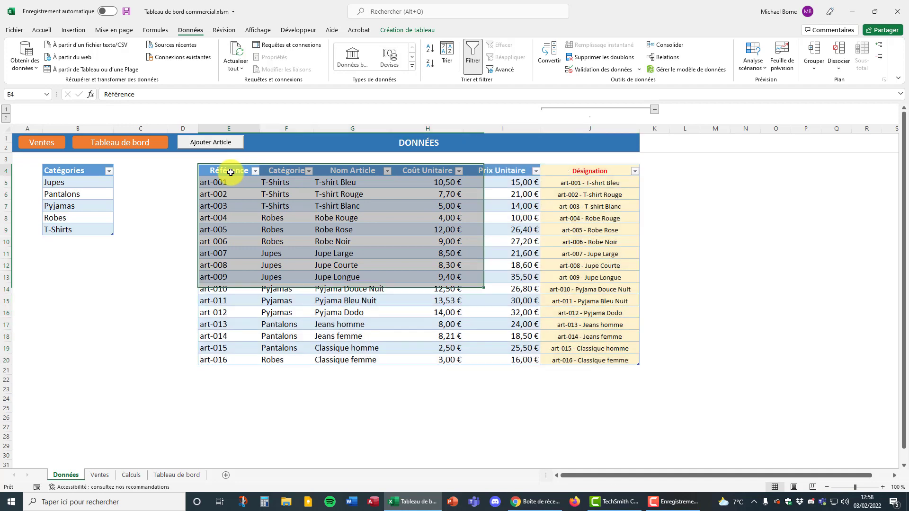
click(271, 171)
click(344, 171)
click(419, 169)
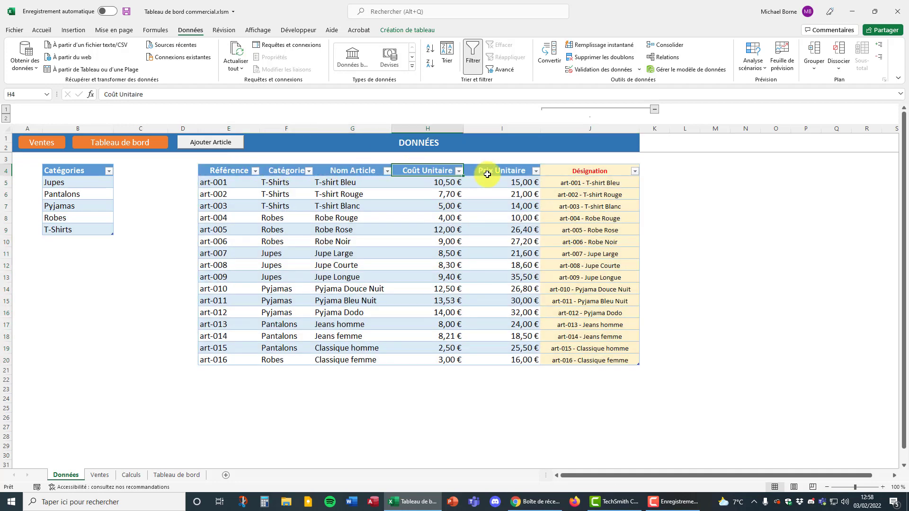
click(487, 171)
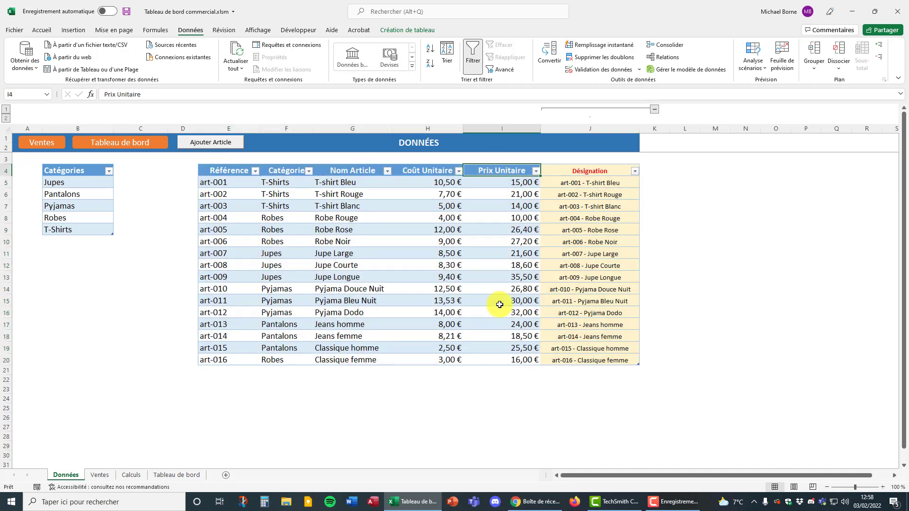
Step: Trace the lookup in the article table from the Désignation art-007 - Jupe Large in J11 across row 11 to Prix Unitaire
mouse_move(216, 173)
mouse_down()
mouse_move(397, 336)
mouse_move(574, 356)
mouse_up()
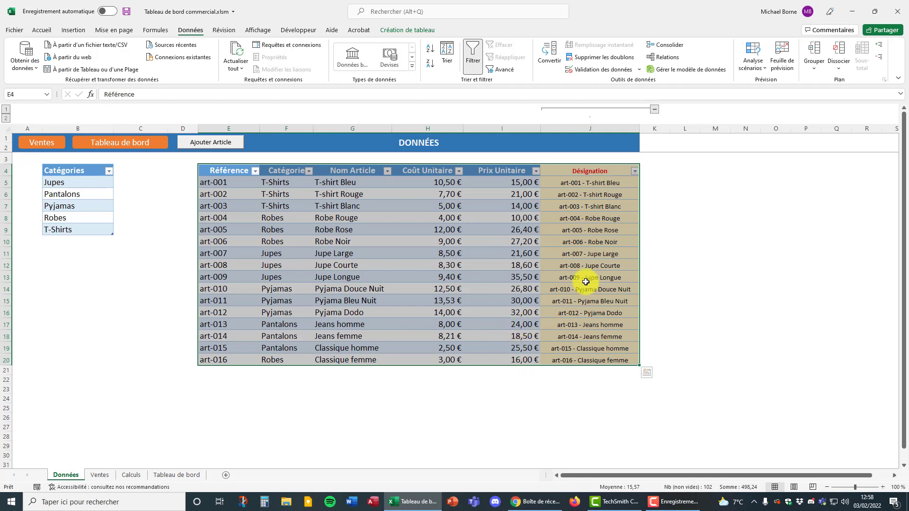
drag(587, 183, 591, 356)
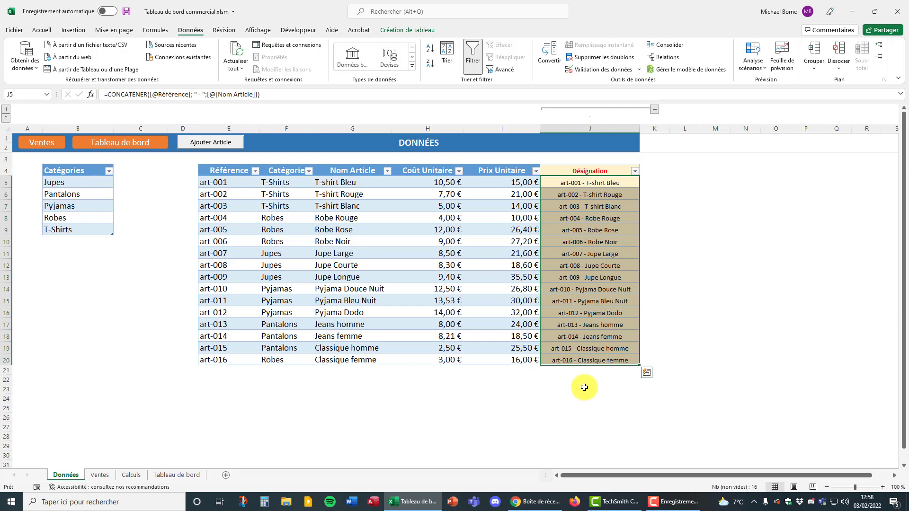
click(591, 254)
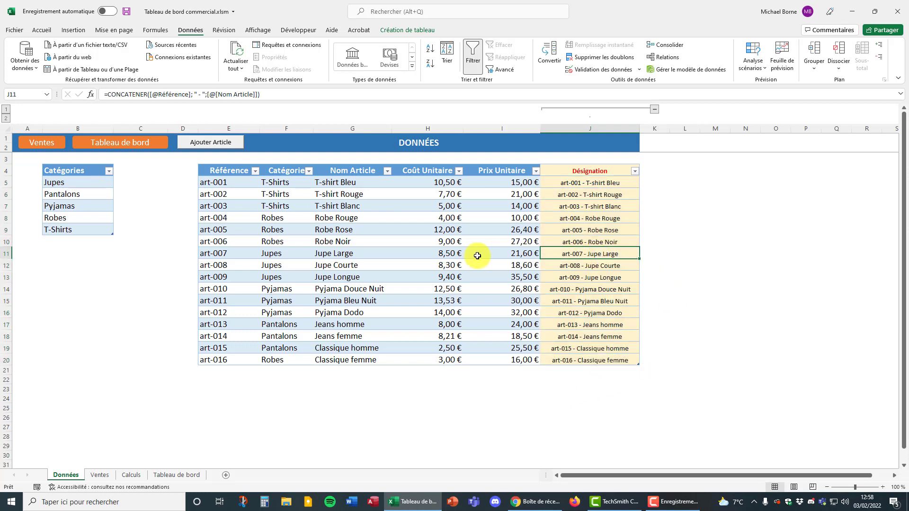
click(215, 255)
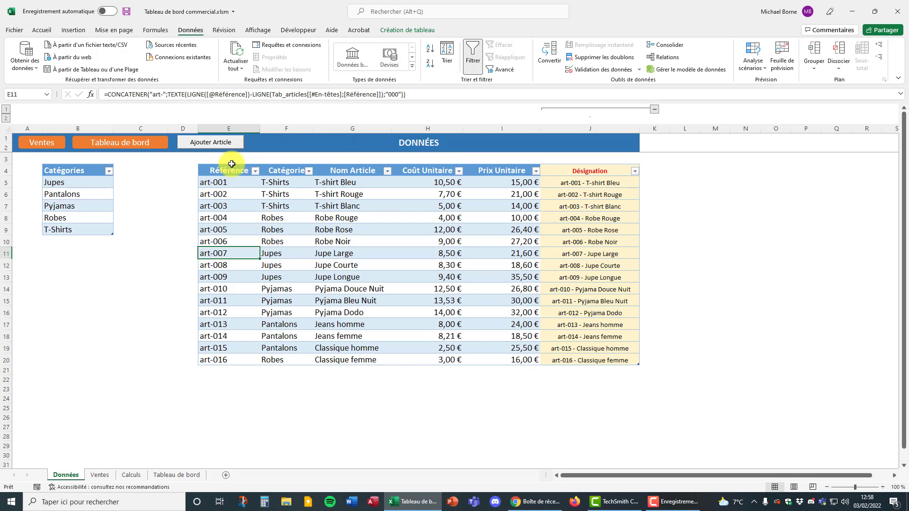
click(520, 256)
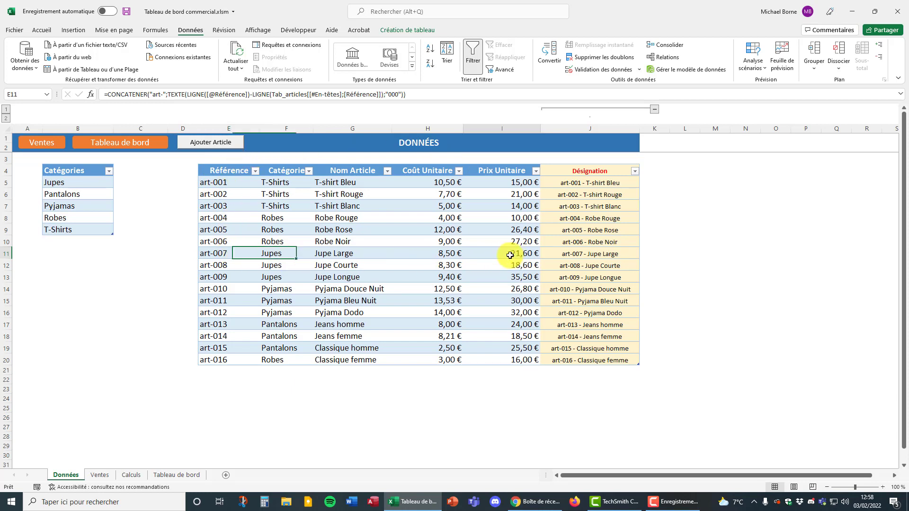
Step: Return to the Ventes sheet and compare the Catégorie and Coût Unitaire lookup formulas in G4 and I4
click(99, 474)
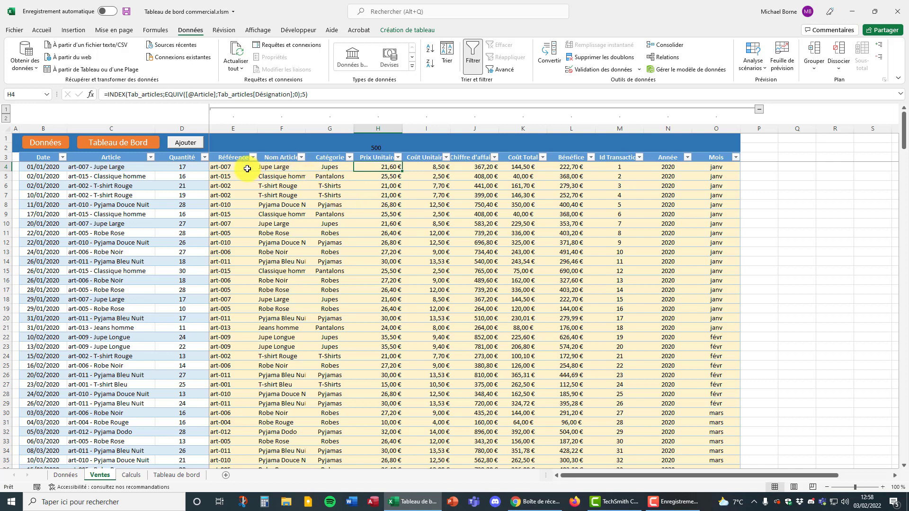
click(326, 166)
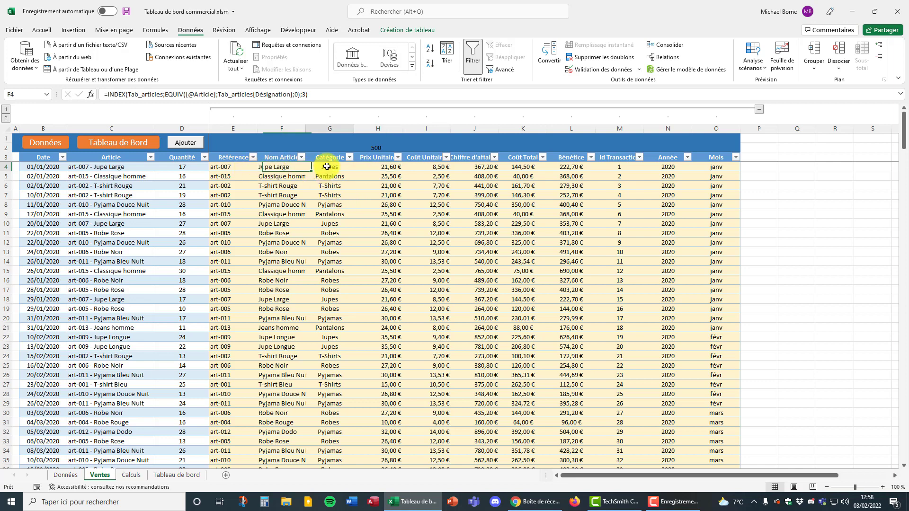
click(427, 168)
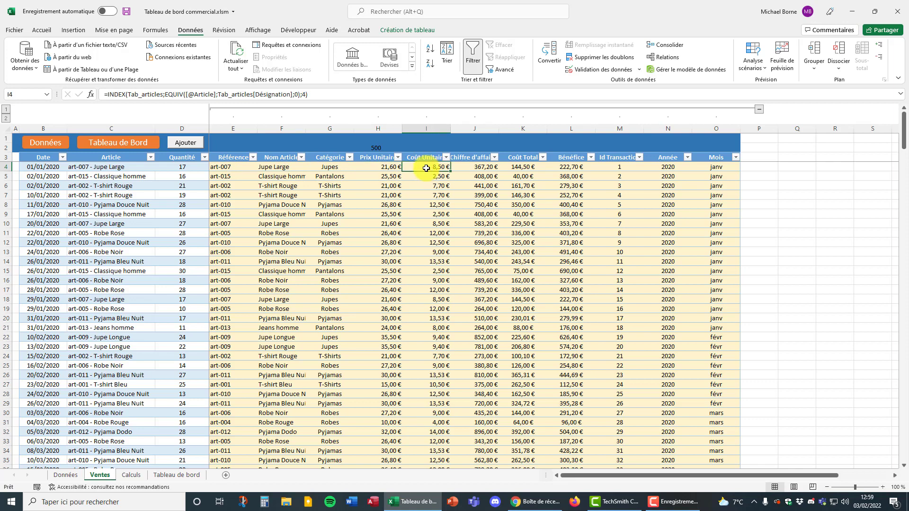
Step: Examine the Chiffre d'affaires, Coût Total and Bénéfice formulas in J4, K4 and L4 without editing them
click(472, 167)
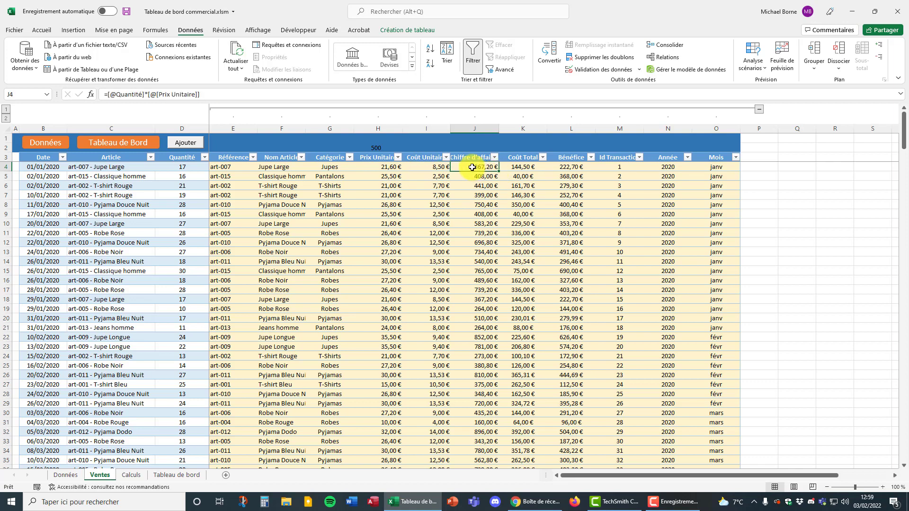
double_click(472, 167)
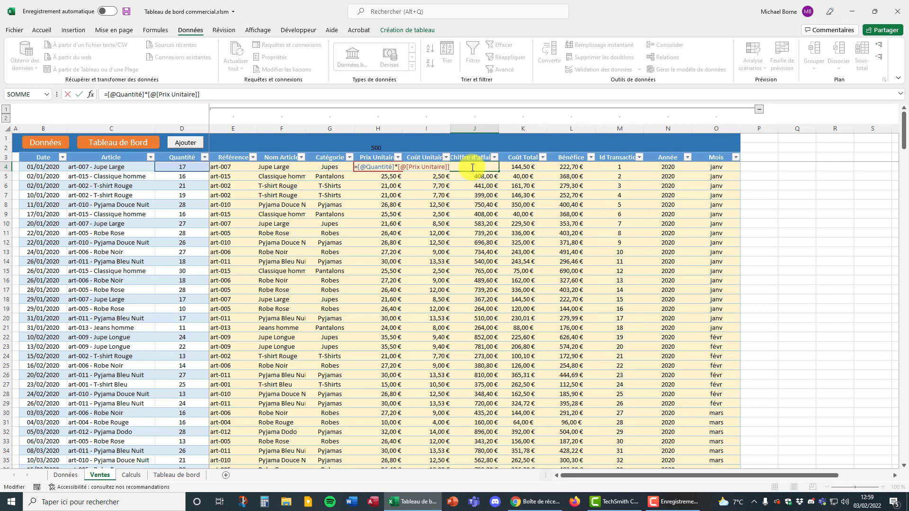
key(Escape)
double_click(523, 167)
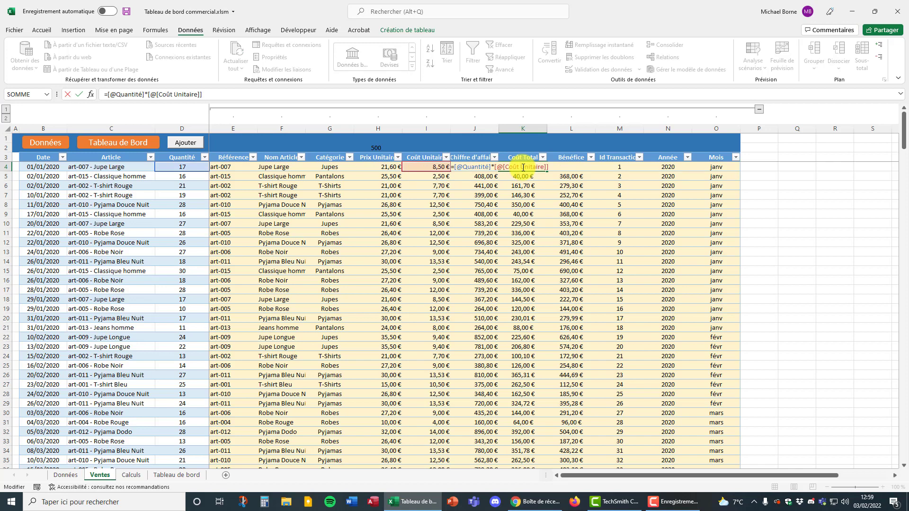
key(Escape)
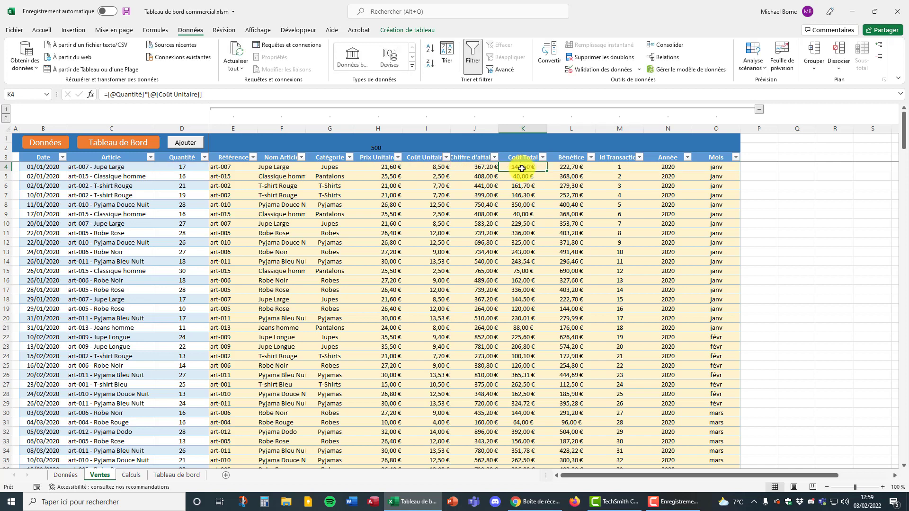
click(574, 168)
double_click(574, 167)
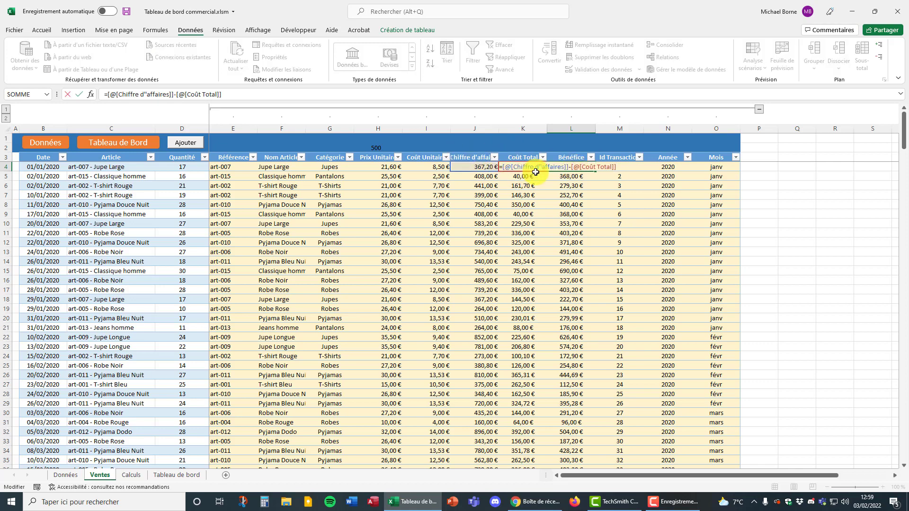
key(Escape)
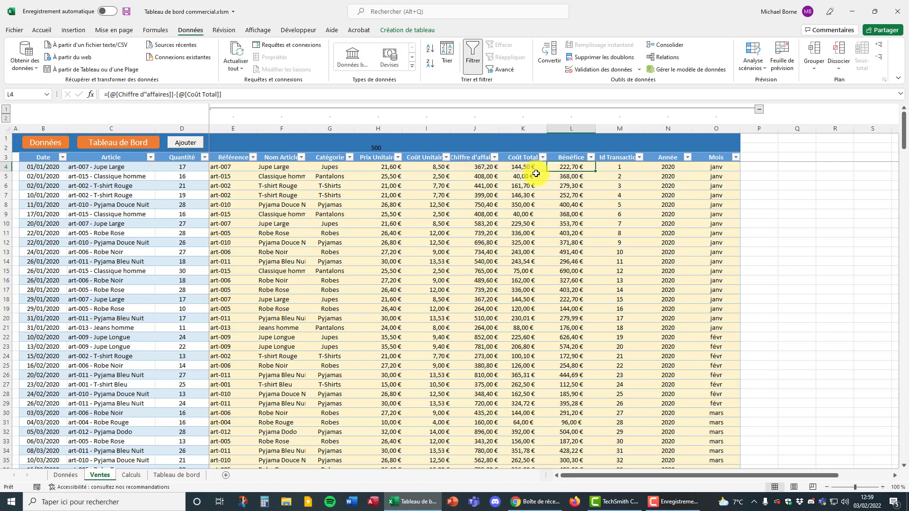
Step: Examine the Id Transaction formula in M4 and the reference of its first LIGNE function, leaving it unedited
click(628, 169)
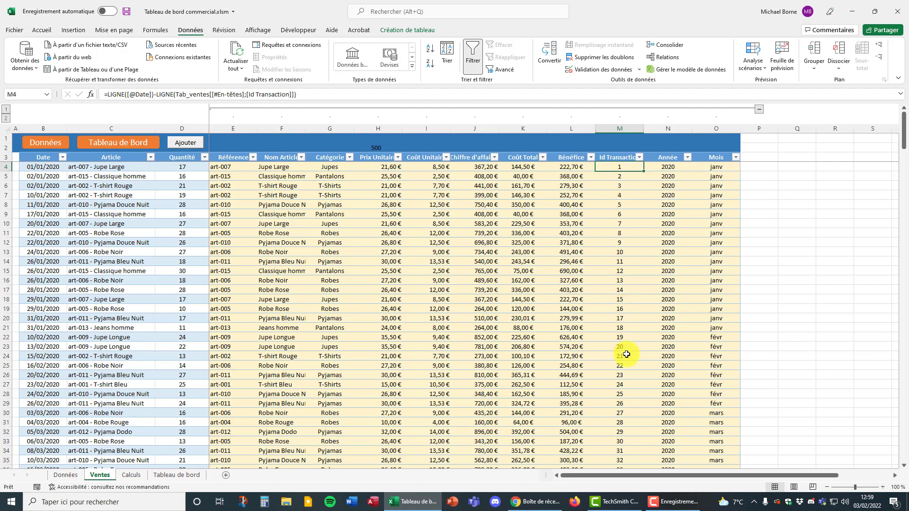
scroll(629, 369, down, 1)
scroll(635, 385, up, 1)
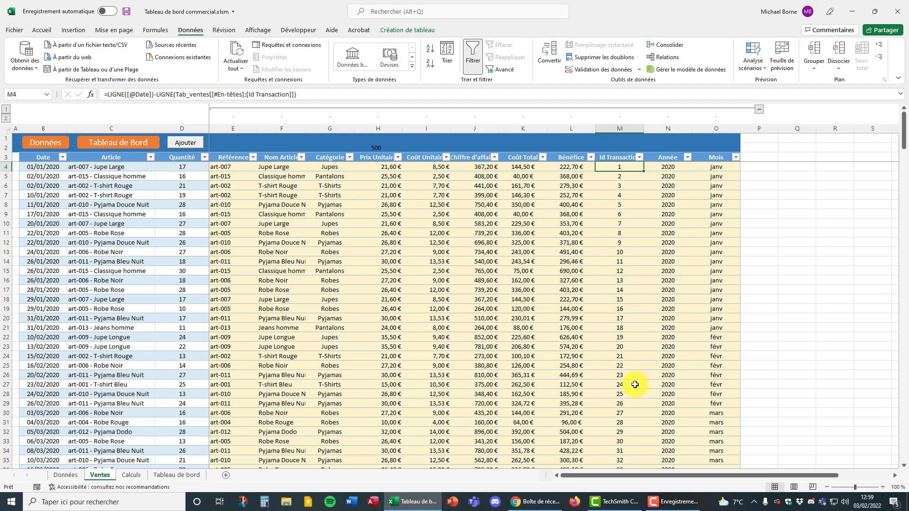
double_click(635, 169)
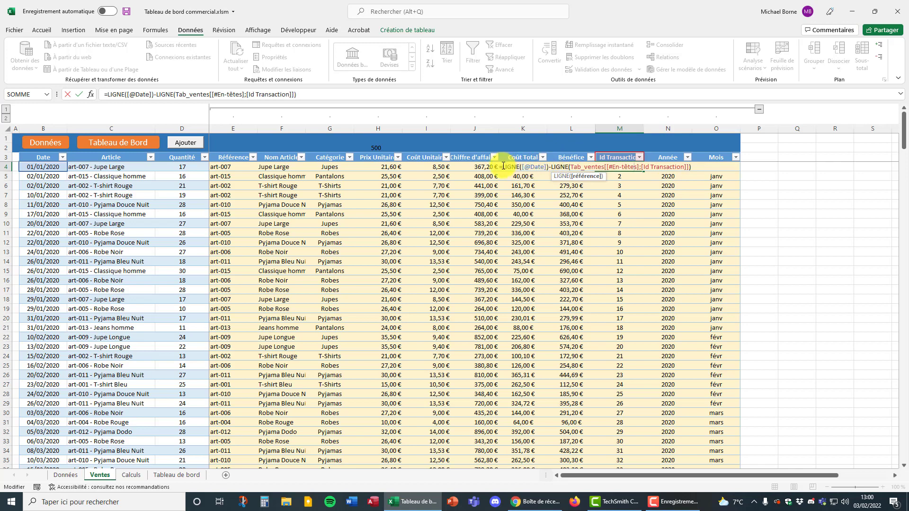
drag(518, 165, 521, 166)
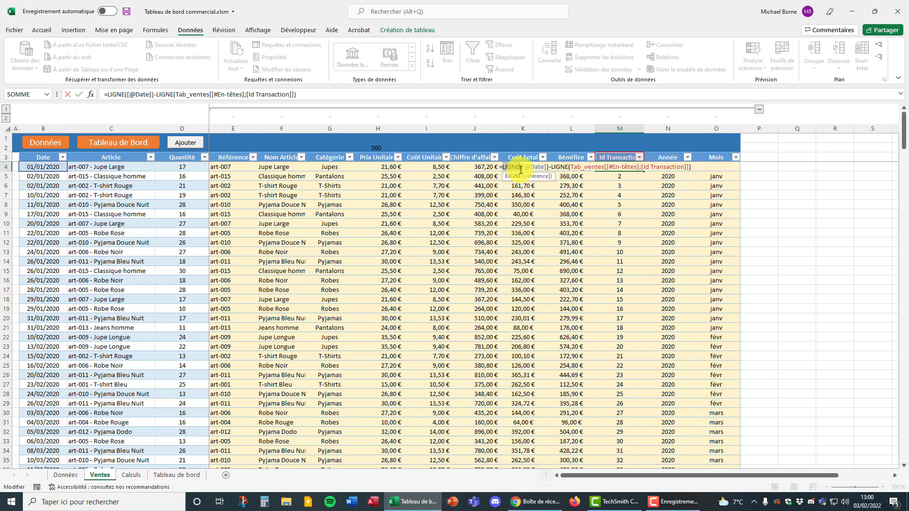
key(Escape)
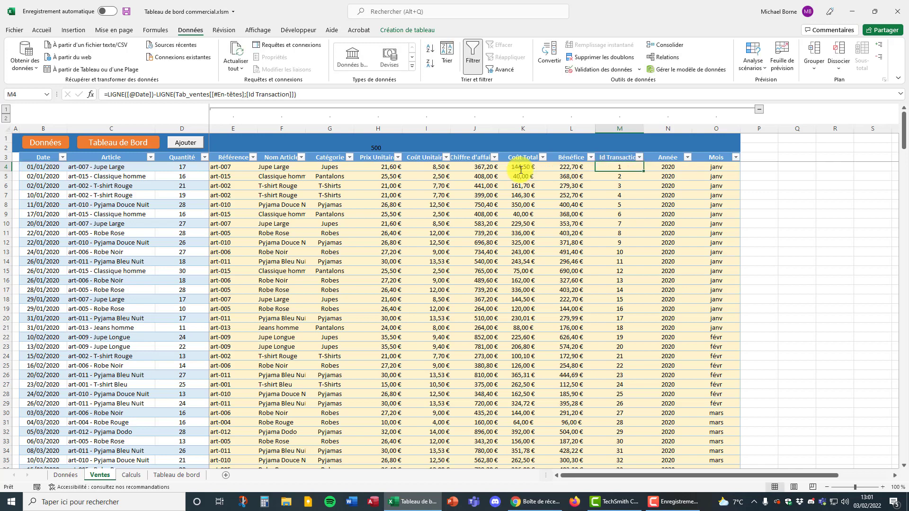
Step: Inspect the cells referenced by the Id Transaction formula in M11, keeping the formula as it is
click(633, 233)
double_click(635, 232)
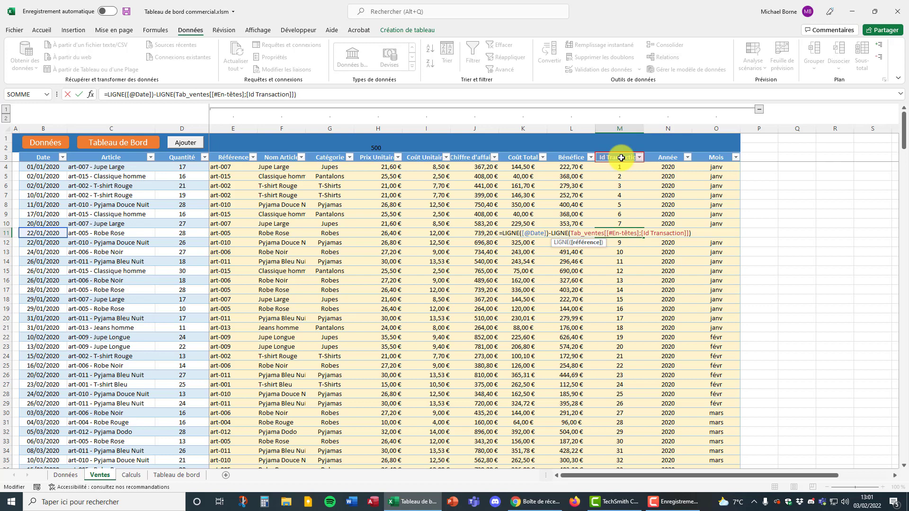
key(ctrl+Return)
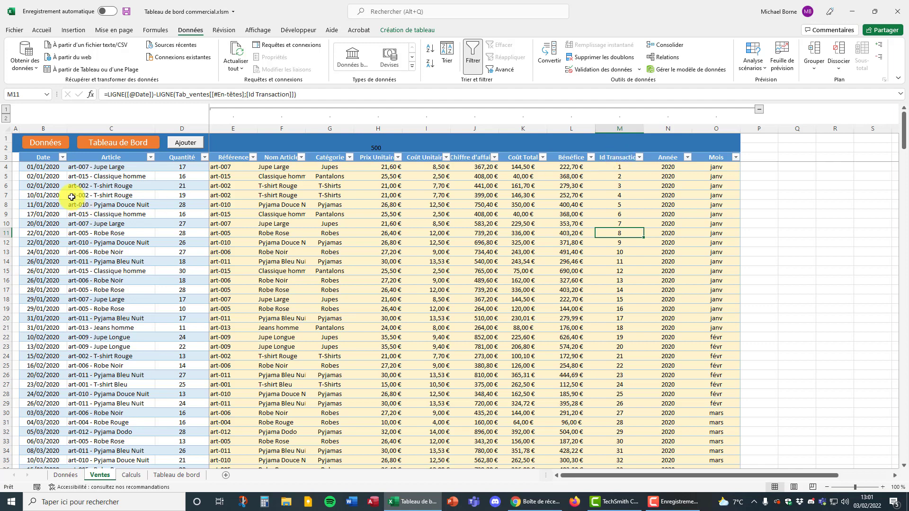
Step: Compare the date in B6 with the Année formula in N6, highlighting its ANNEE function without editing it
click(34, 186)
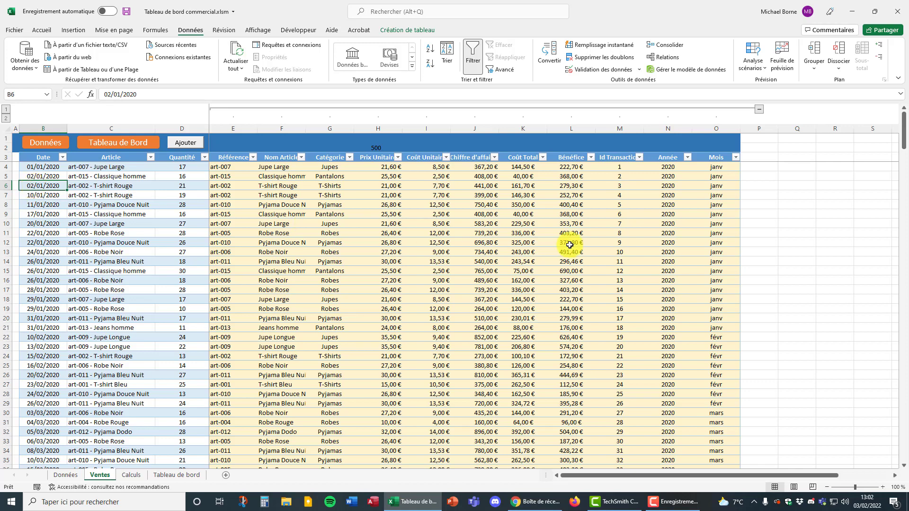
click(683, 186)
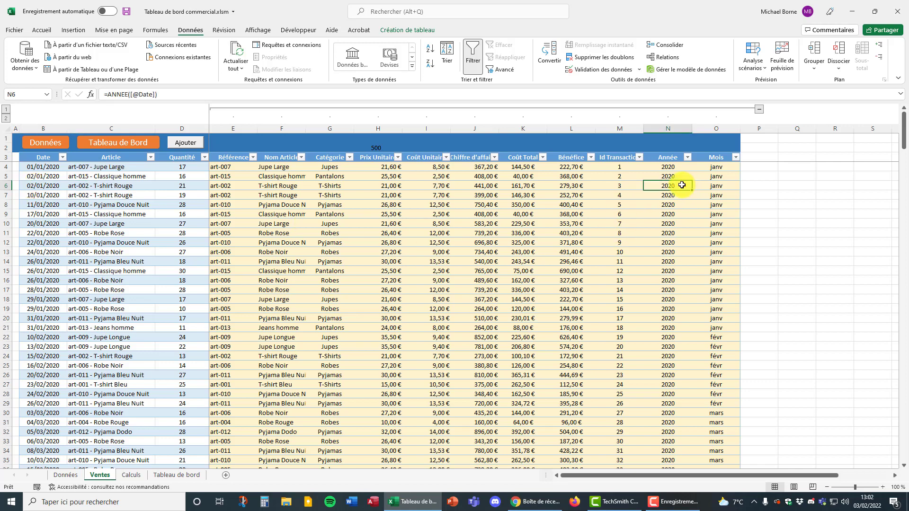
double_click(683, 186)
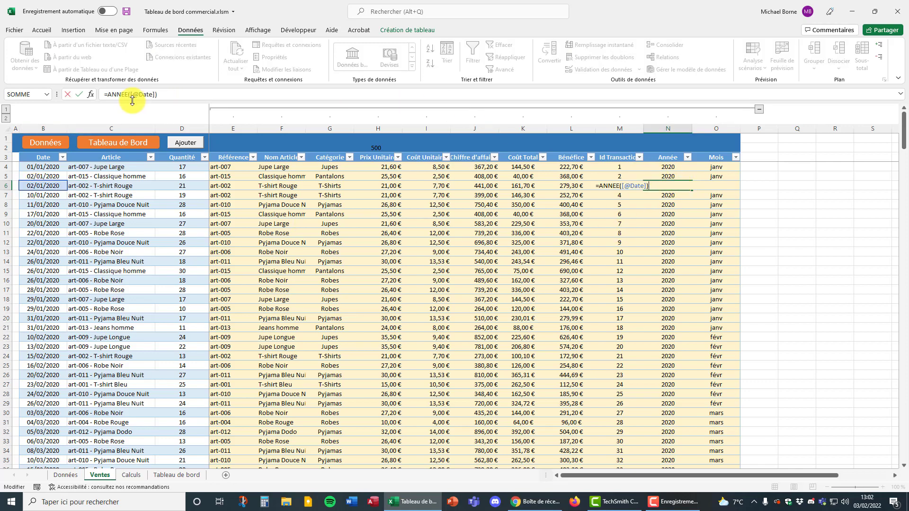
drag(106, 94, 127, 94)
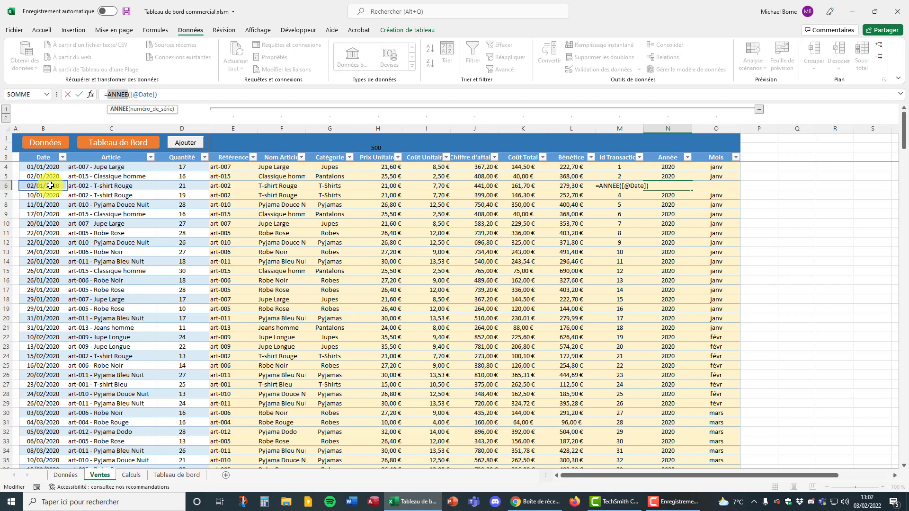
key(Escape)
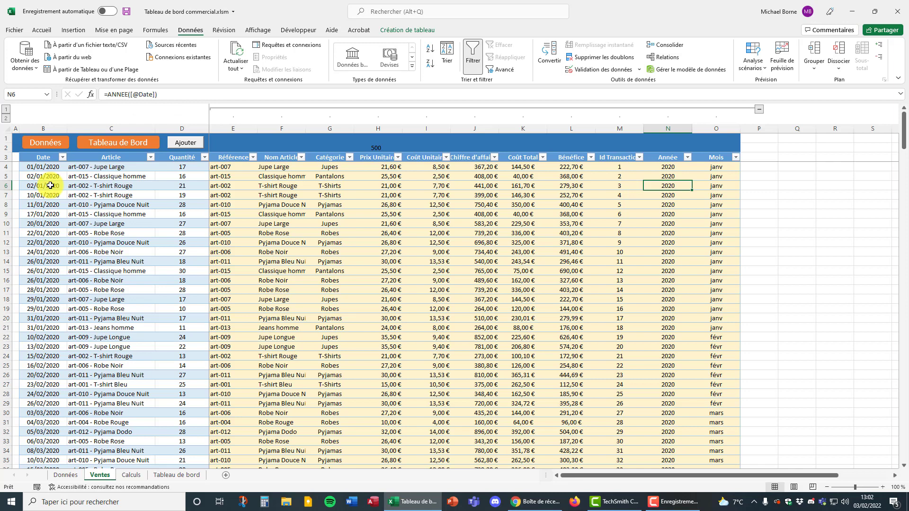
Step: Examine the Mois formula in O6, highlighting the TEXTE function, its Date argument and the "mmm" format
click(727, 185)
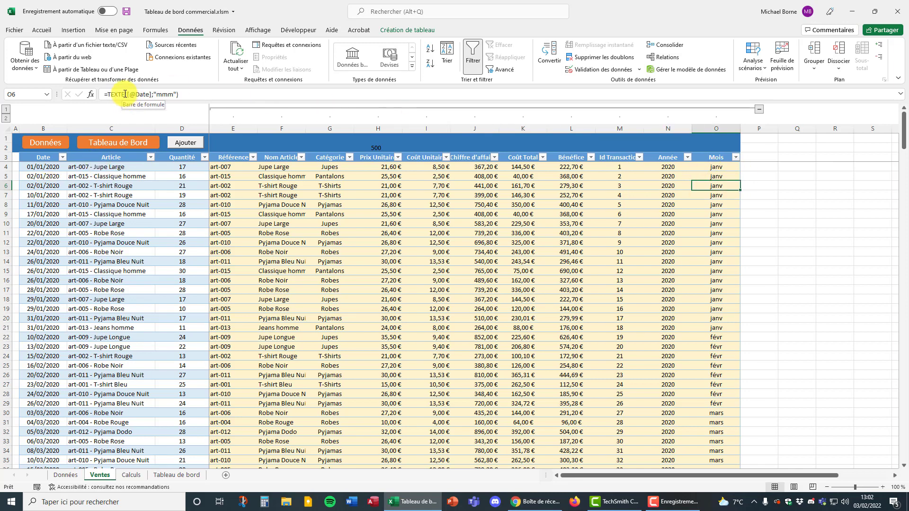
drag(125, 94, 110, 94)
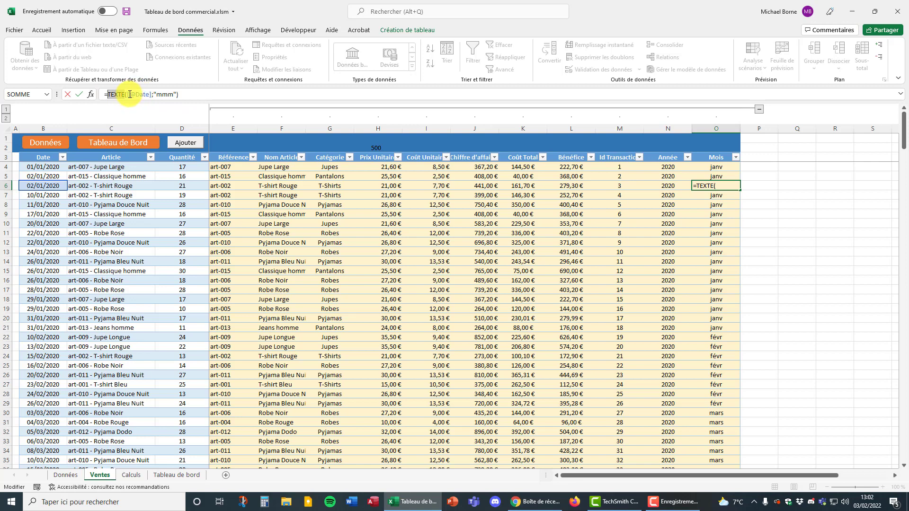
drag(128, 94, 158, 94)
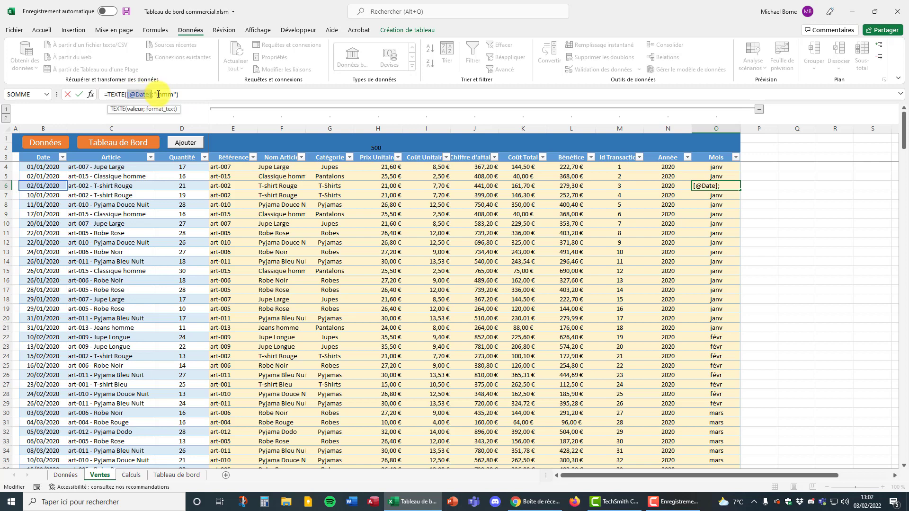
click(170, 110)
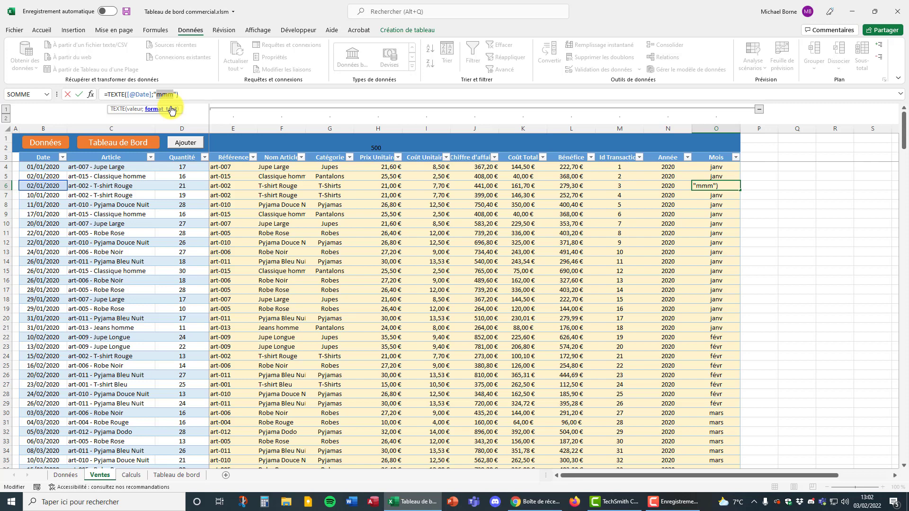
key(Return)
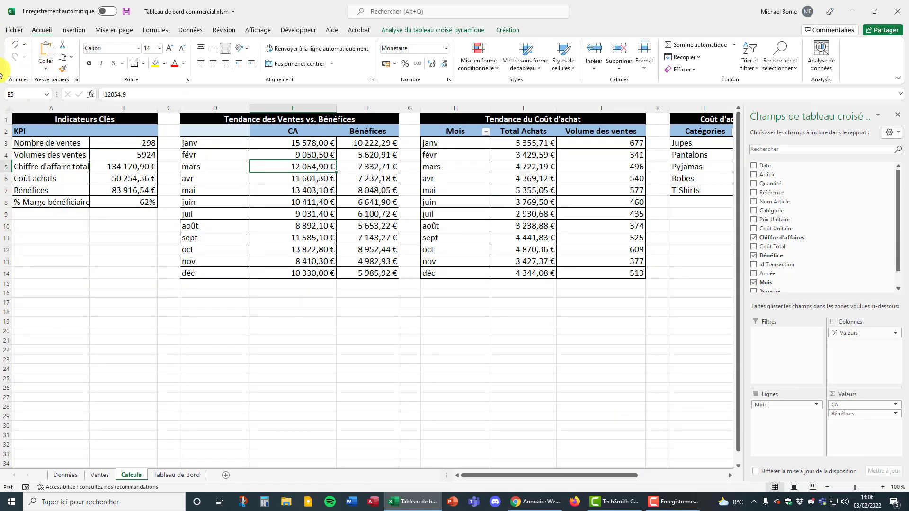
Step: On the Calculs sheet, hide the pivot table field list and highlight the key indicator values in B3:B8
click(897, 115)
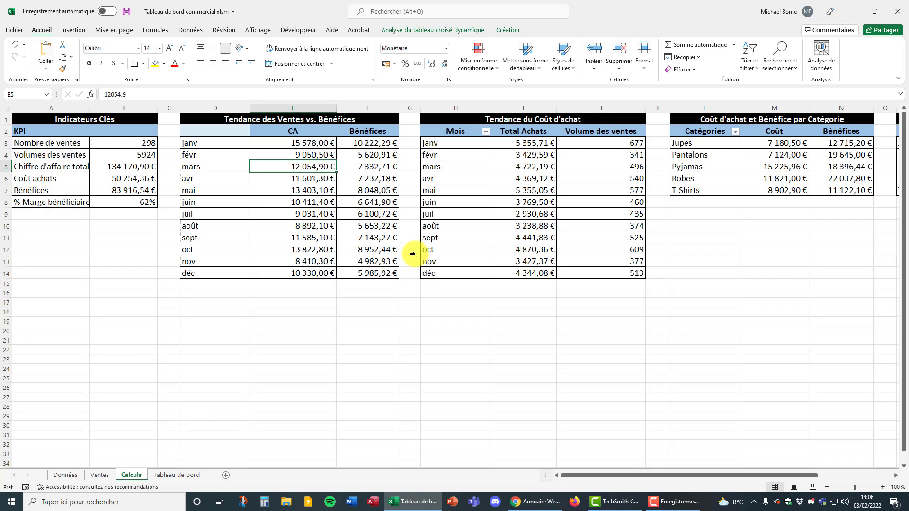
drag(124, 143, 130, 197)
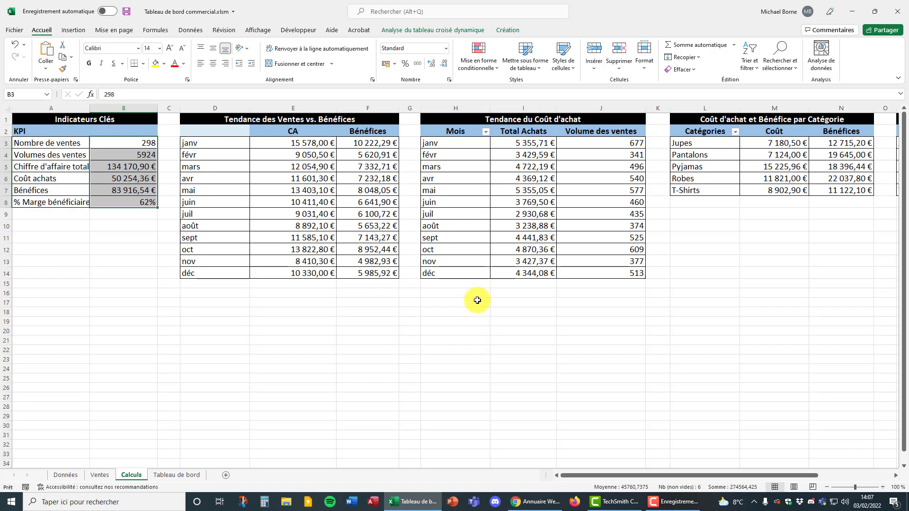
Step: Insert a pivot table based on the ventes range in the existing Calculs sheet at cell A19
click(61, 320)
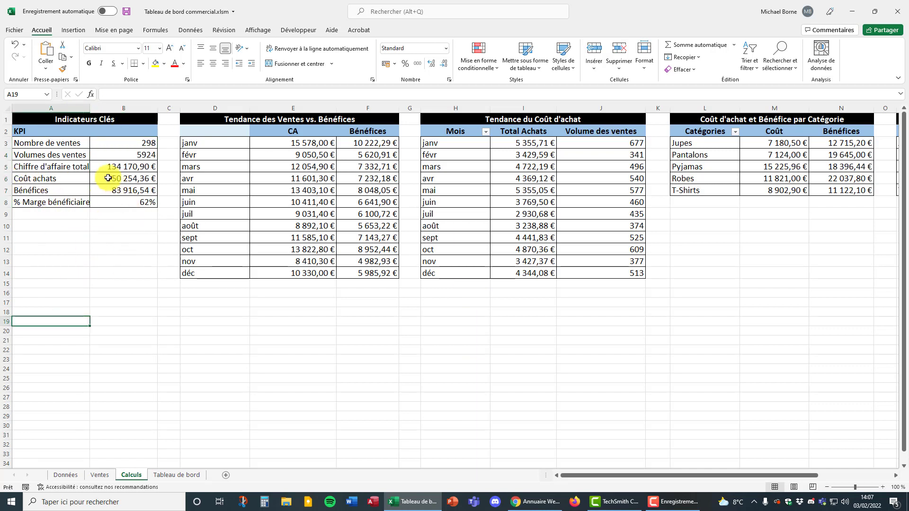
click(69, 32)
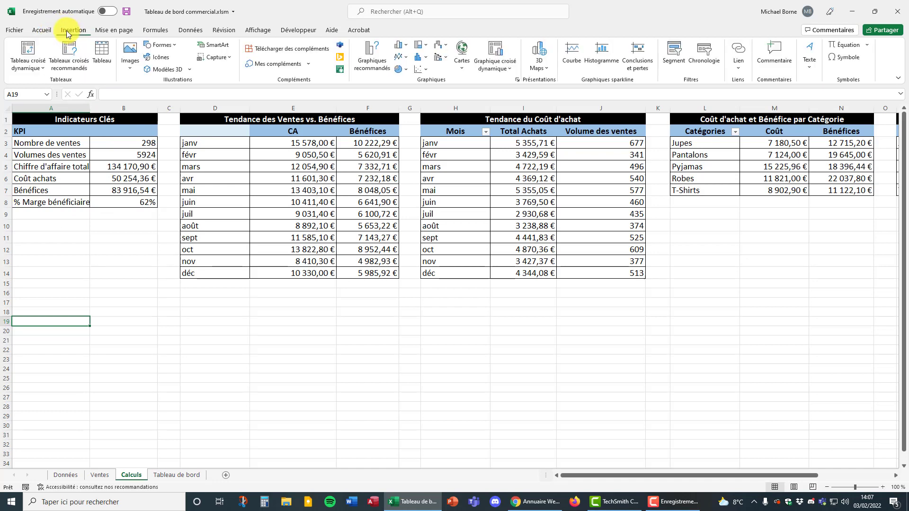
click(35, 71)
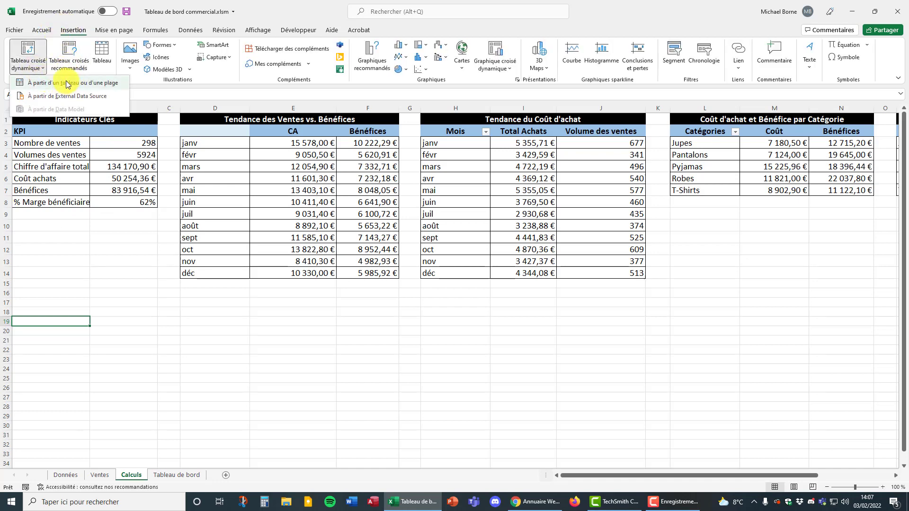
click(68, 84)
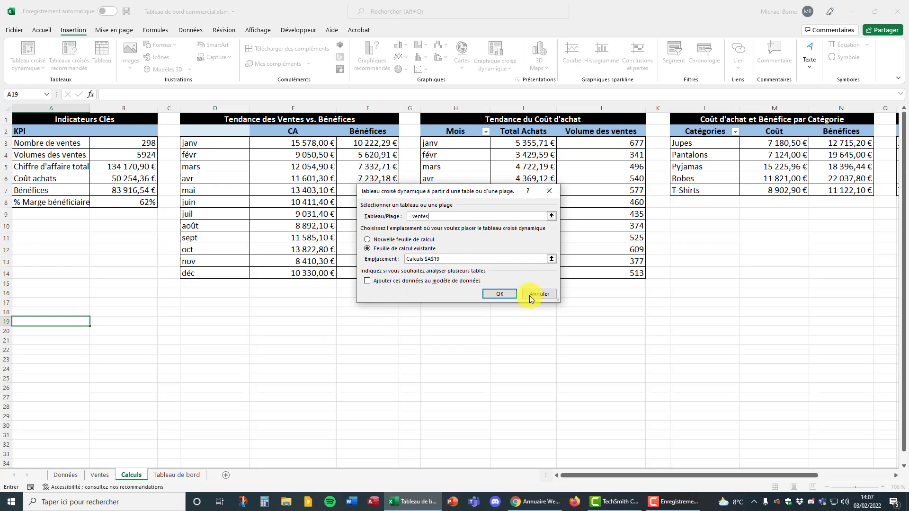
click(500, 294)
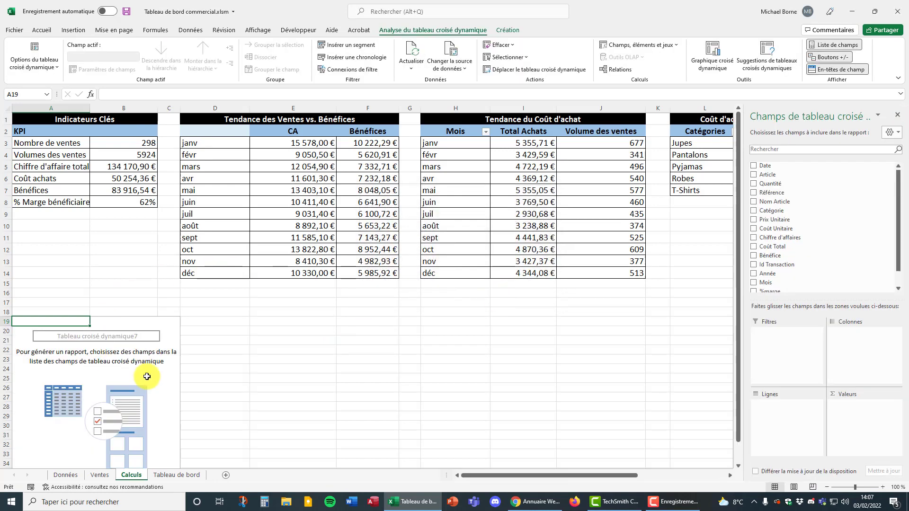
Step: Review the available fields of the new pivot table and place Mois in its row labels
scroll(199, 313, down, 2)
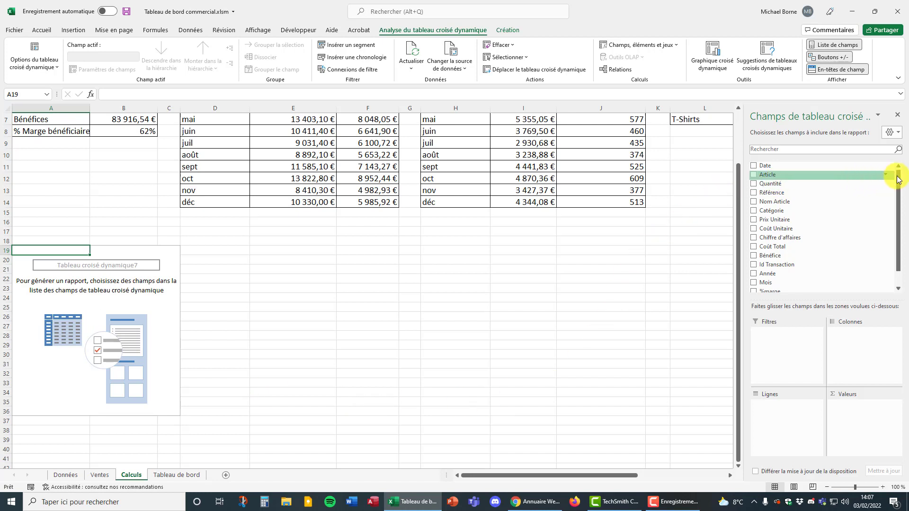
drag(897, 176, 901, 228)
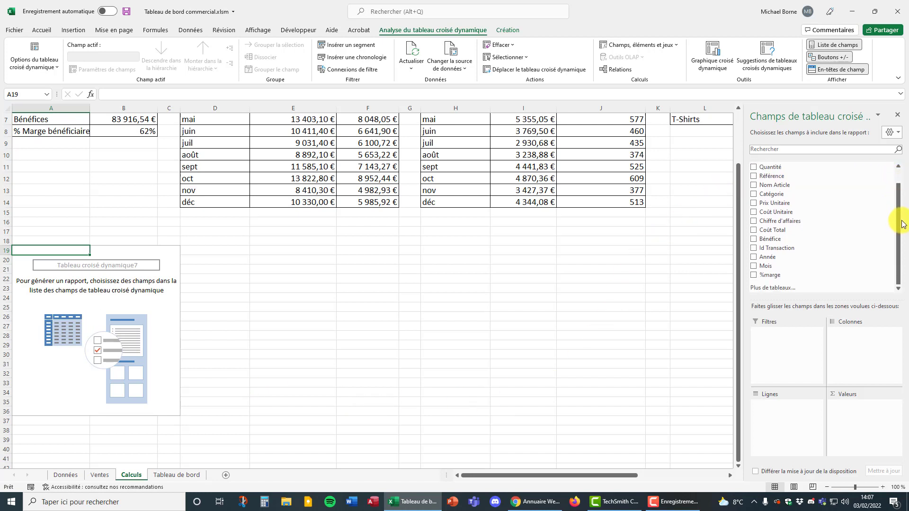
drag(767, 275, 797, 287)
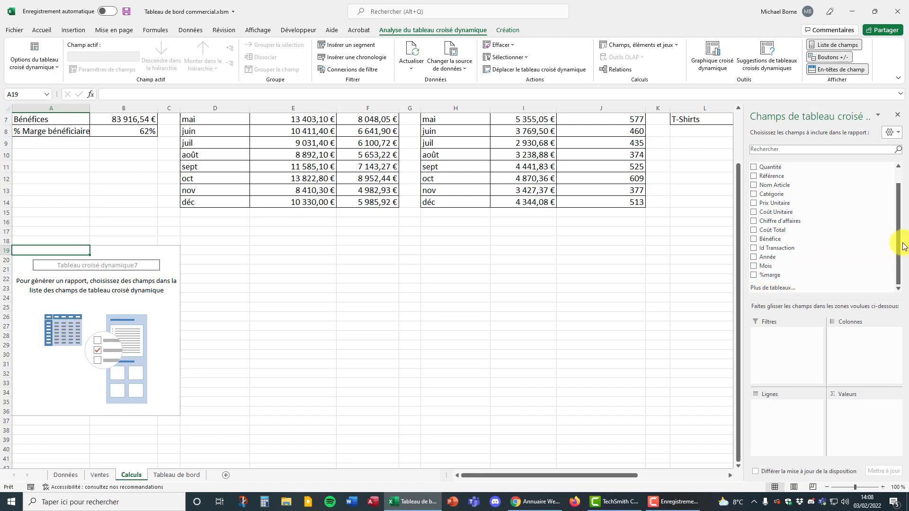
drag(895, 237, 892, 199)
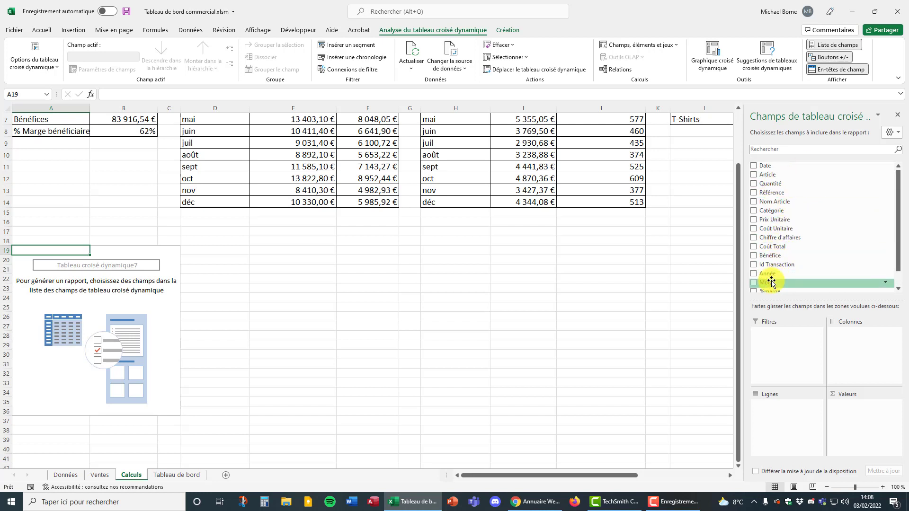
drag(774, 283, 776, 410)
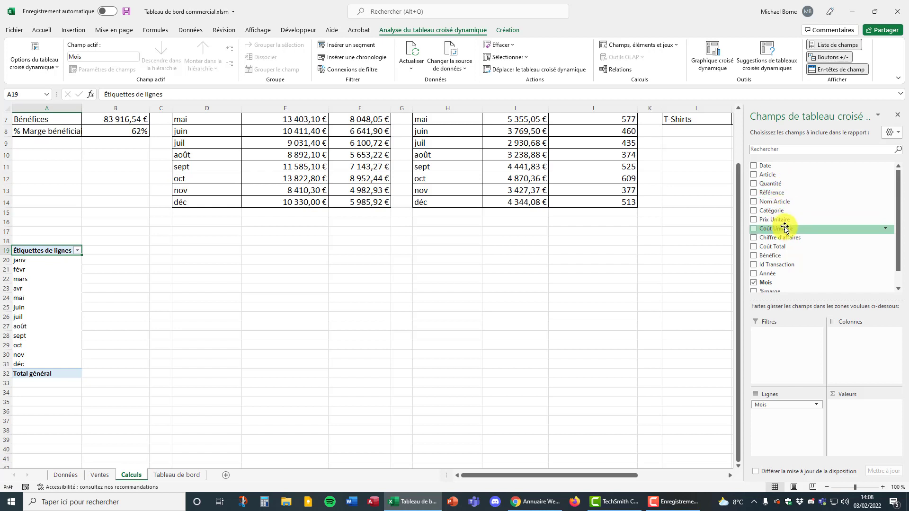
Step: Add Chiffre d'affaires as the pivot table's values and Année as its column labels
drag(790, 241, 864, 414)
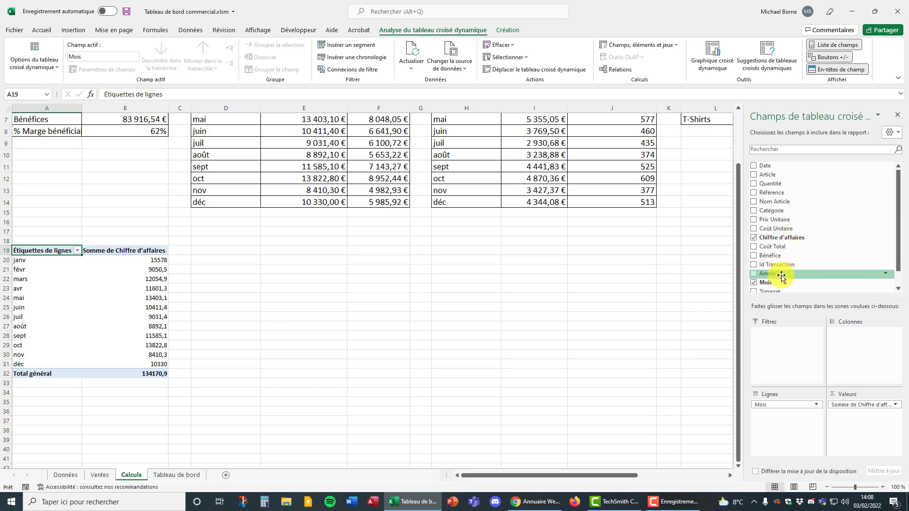
drag(781, 277, 881, 342)
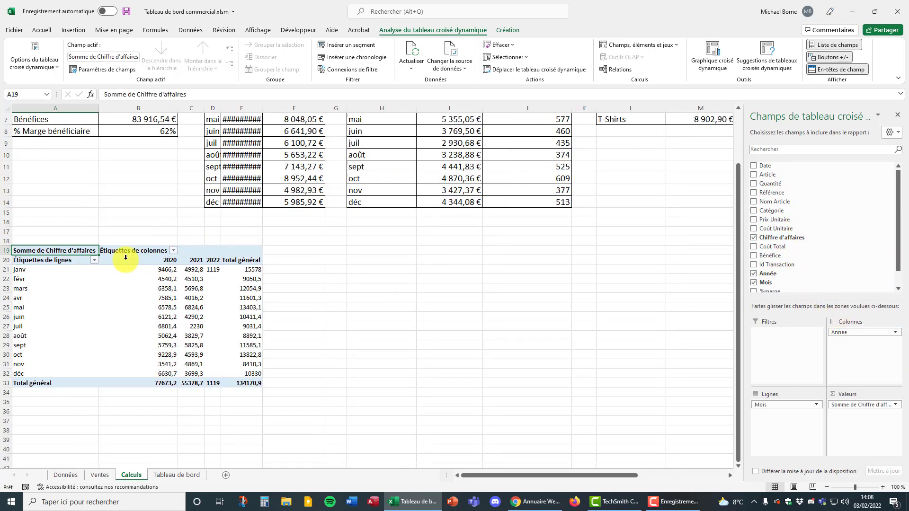
click(171, 272)
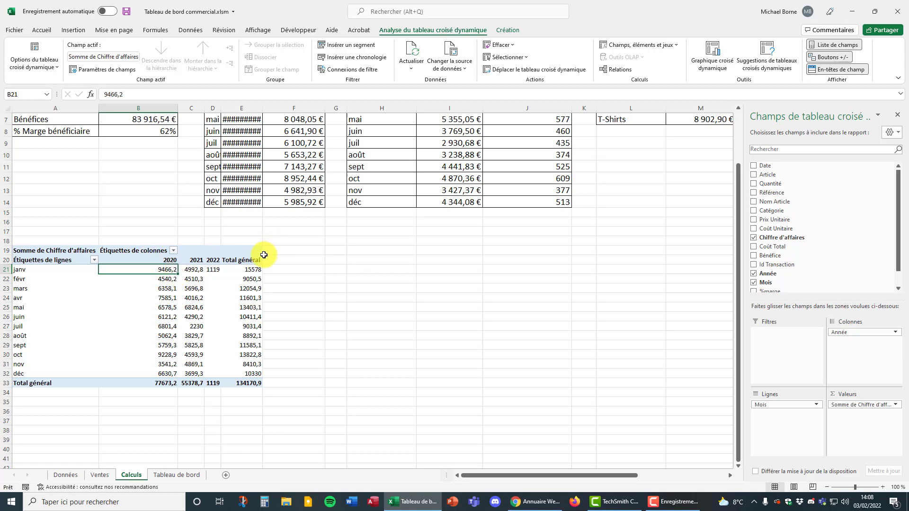
scroll(354, 294, up, 2)
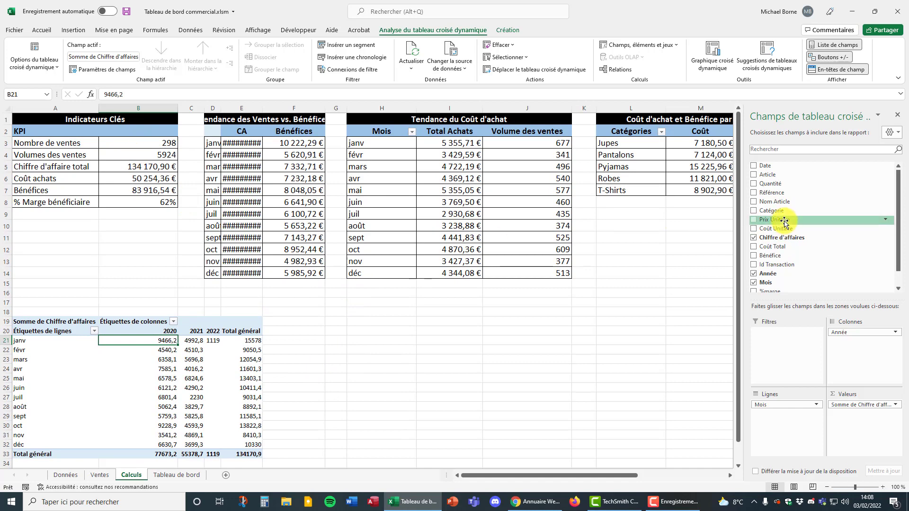
Step: Remove Année, Chiffre d'affaires and Mois from the pivot table at A19 to empty its layout
drag(860, 333, 825, 289)
drag(852, 403, 817, 284)
drag(801, 407, 829, 286)
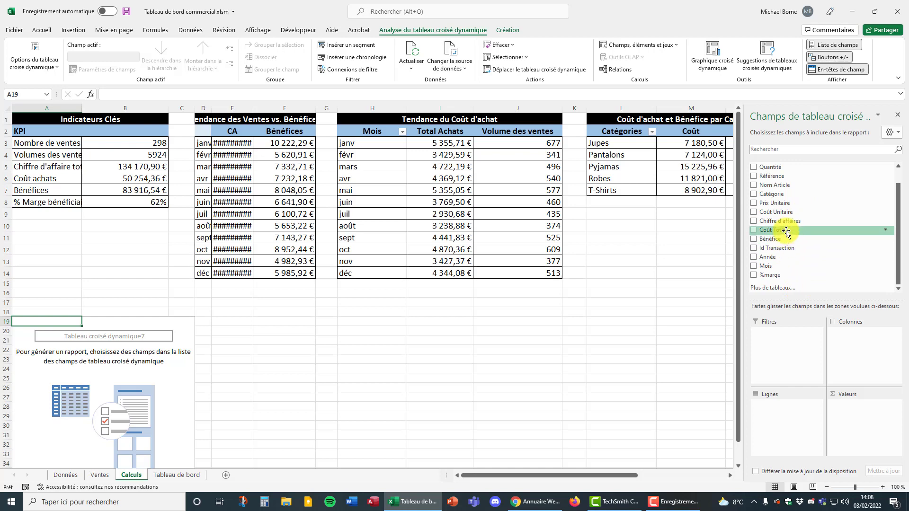
Step: Add the Quantité field to the values of the empty pivot table at A19
scroll(785, 225, up, 1)
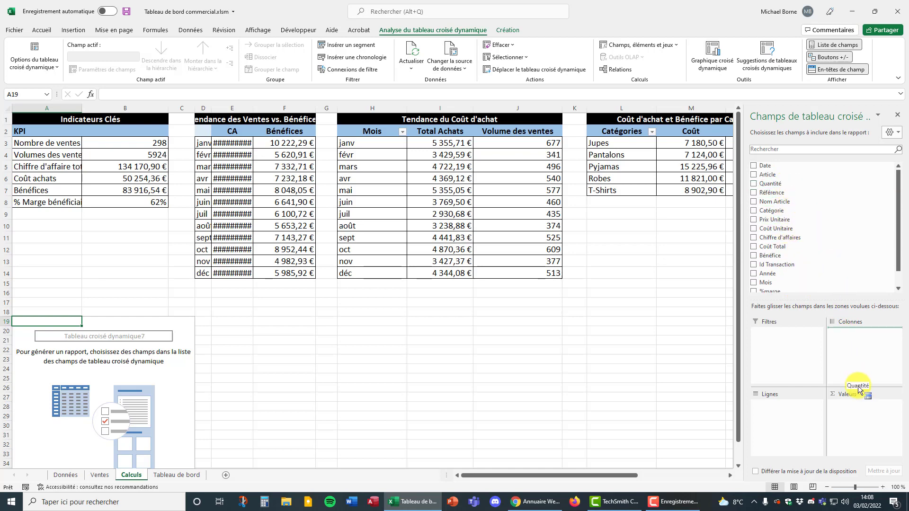
drag(861, 403, 860, 406)
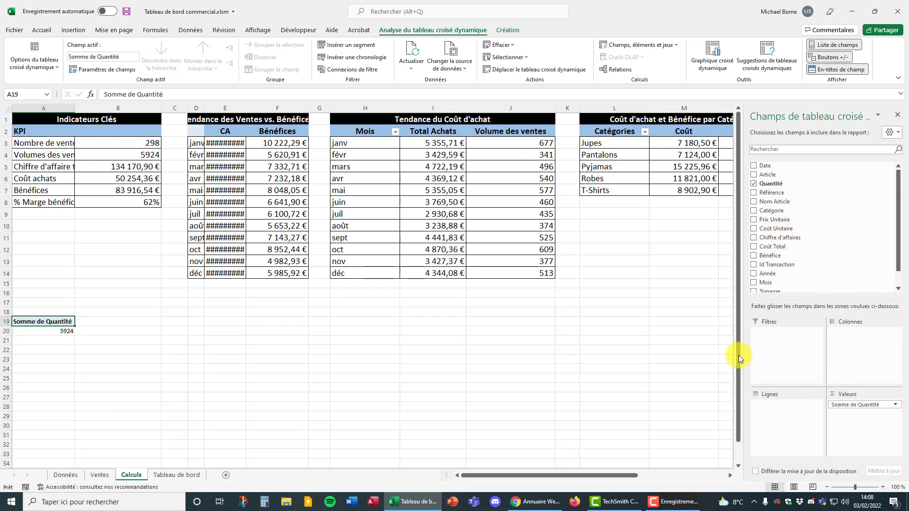
click(54, 332)
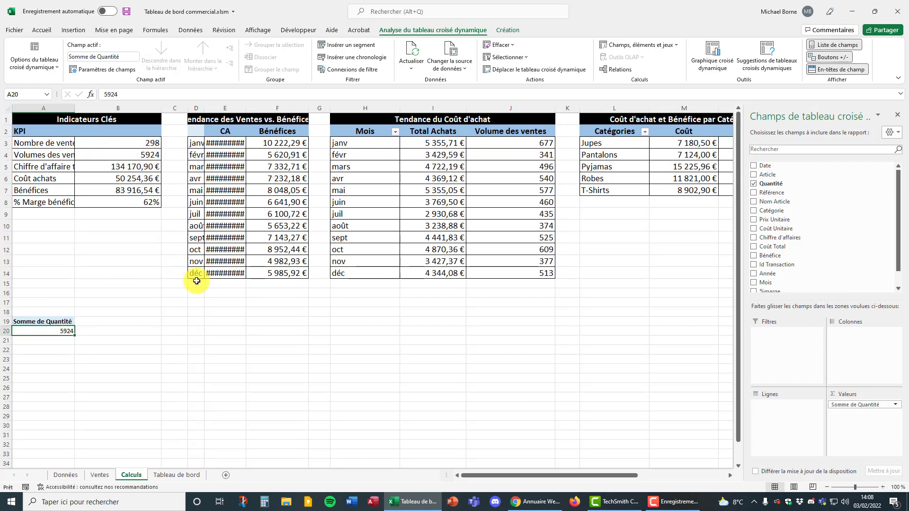
Step: Add Chiffre d'affaires as a second value field and move the Valeurs labels from columns to rows
drag(777, 211, 859, 416)
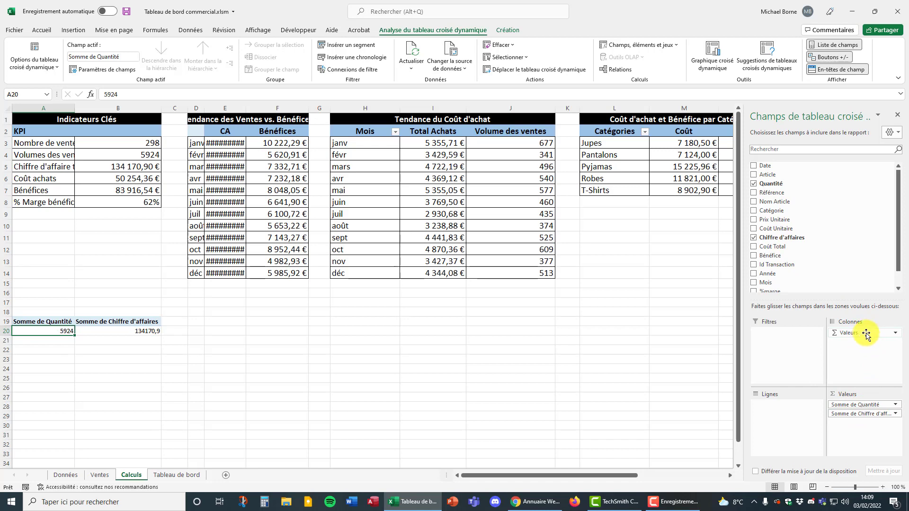
drag(866, 334, 781, 405)
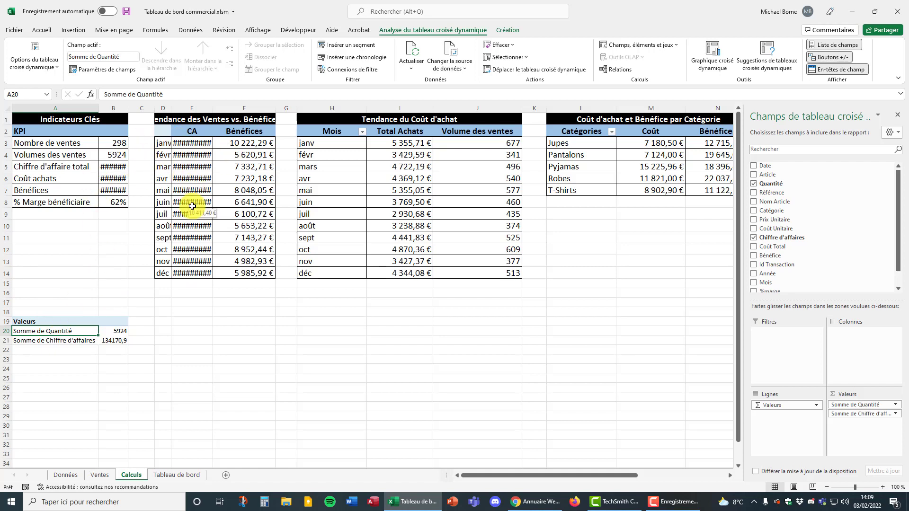
drag(44, 321, 115, 342)
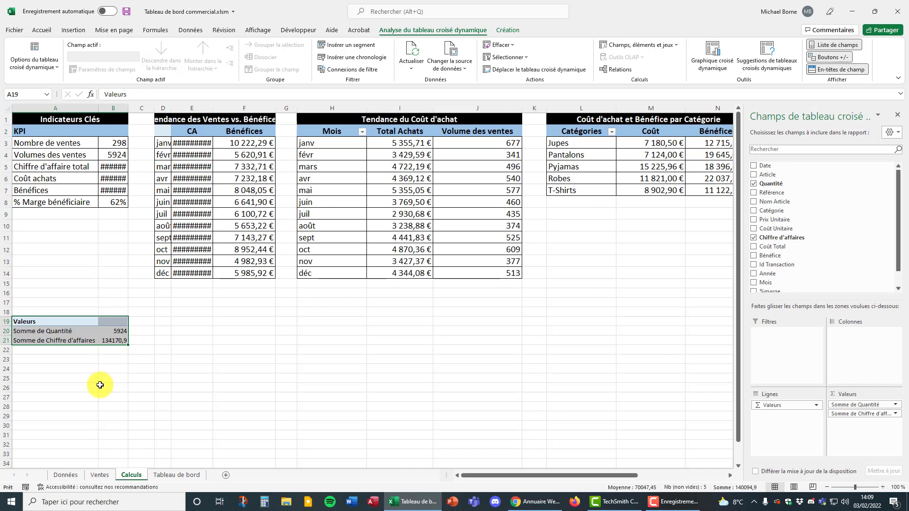
Step: Turn off automatic column width adjustment on update in the pivot table's options, and widen column B to fit the euro amounts
click(80, 331)
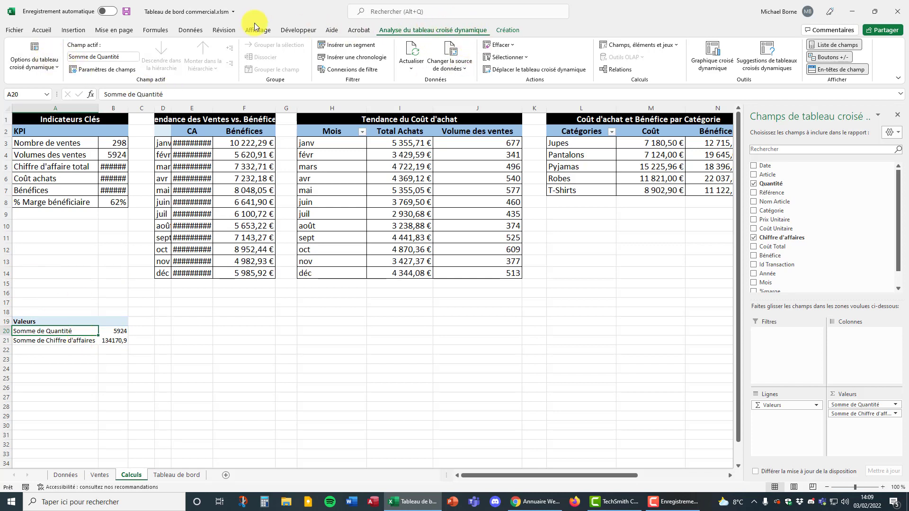
click(57, 67)
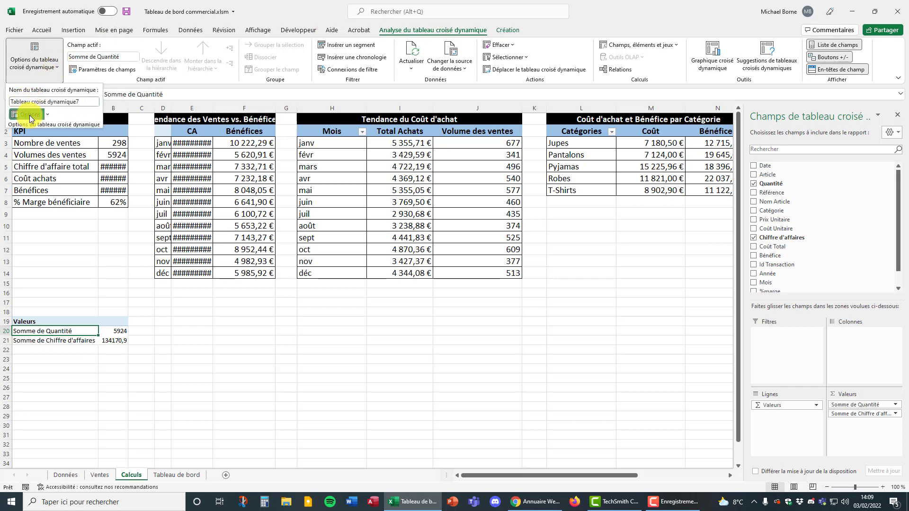
click(29, 115)
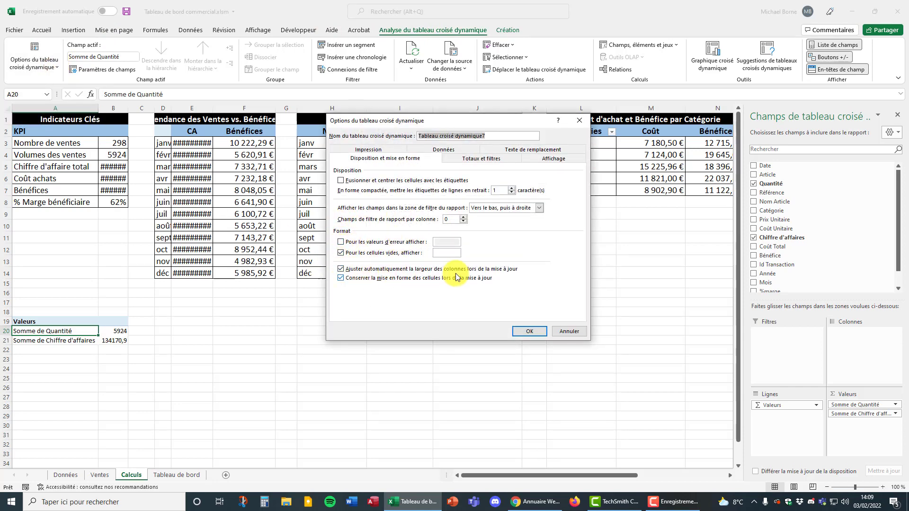
click(340, 269)
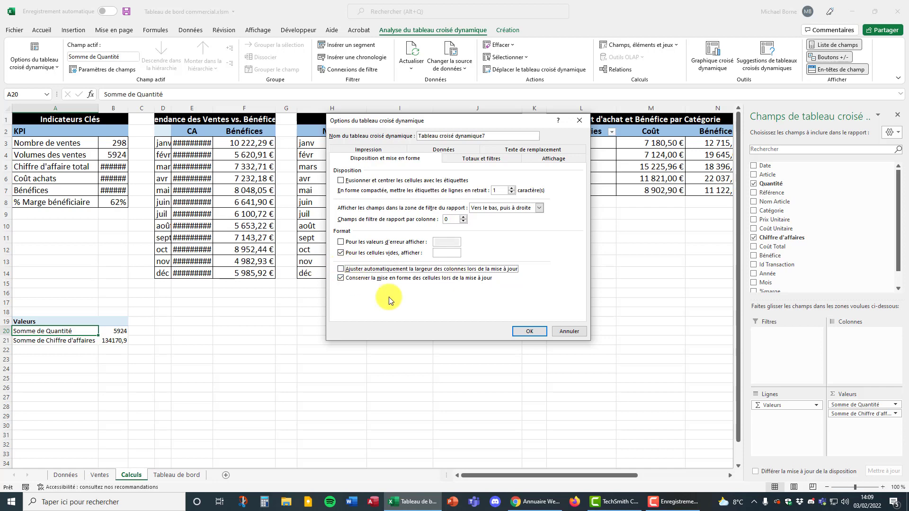
click(529, 331)
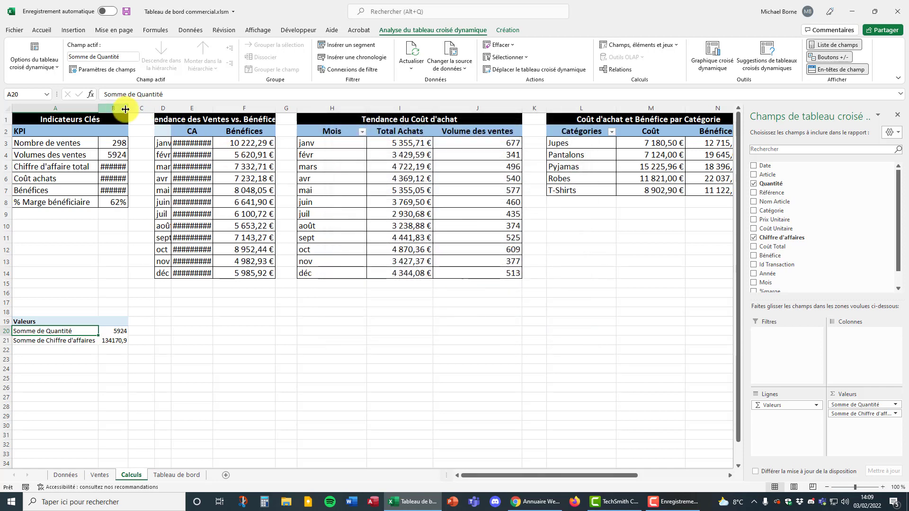
drag(127, 108, 167, 109)
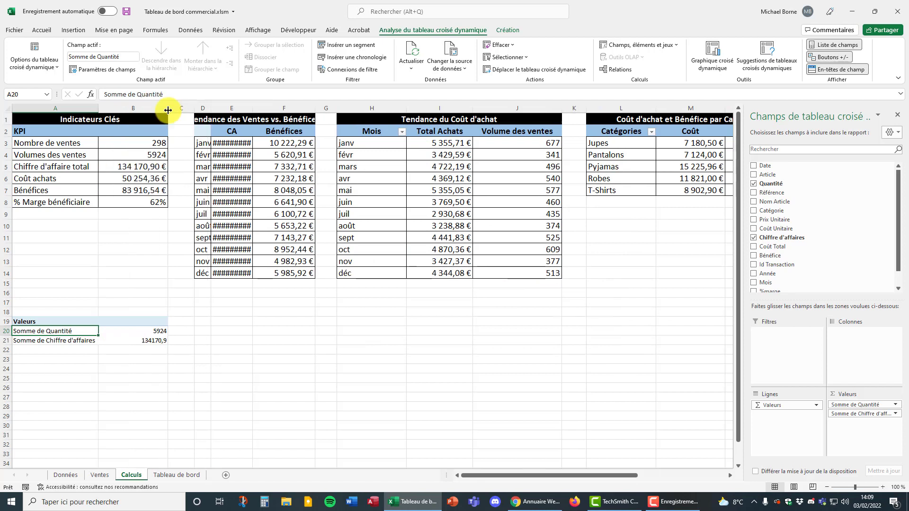
Step: Add Coût Total, Bénéfice and Id Transaction to the pivot table's values, below Chiffre d'affaires
mouse_move(131, 334)
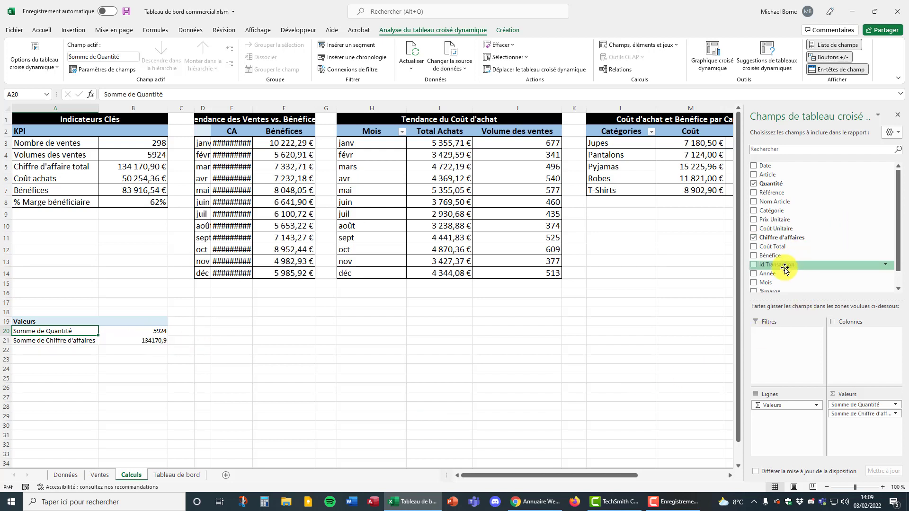
drag(774, 246, 867, 415)
scroll(790, 251, down, 1)
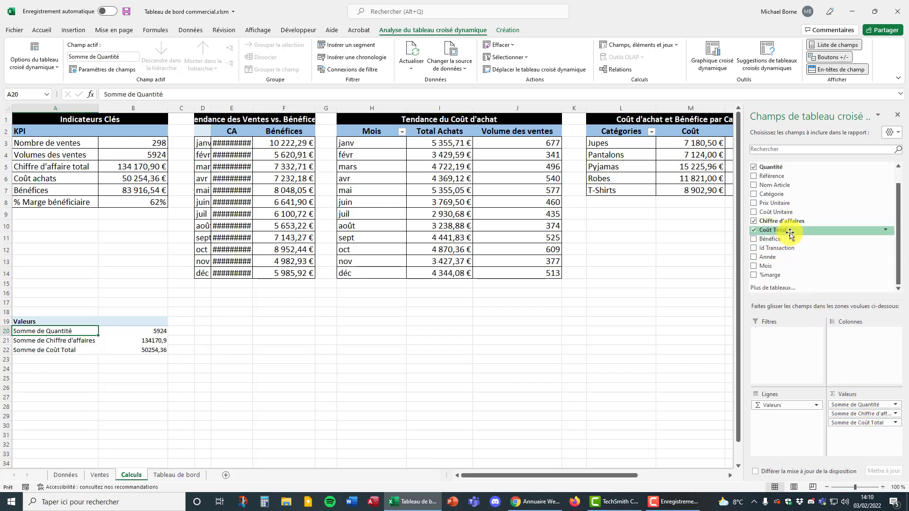
drag(780, 241, 861, 431)
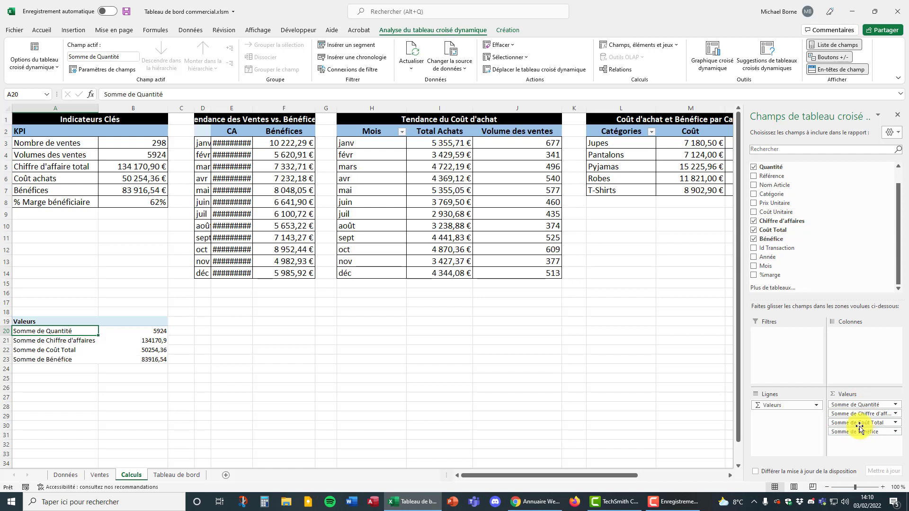
scroll(833, 267, up, 1)
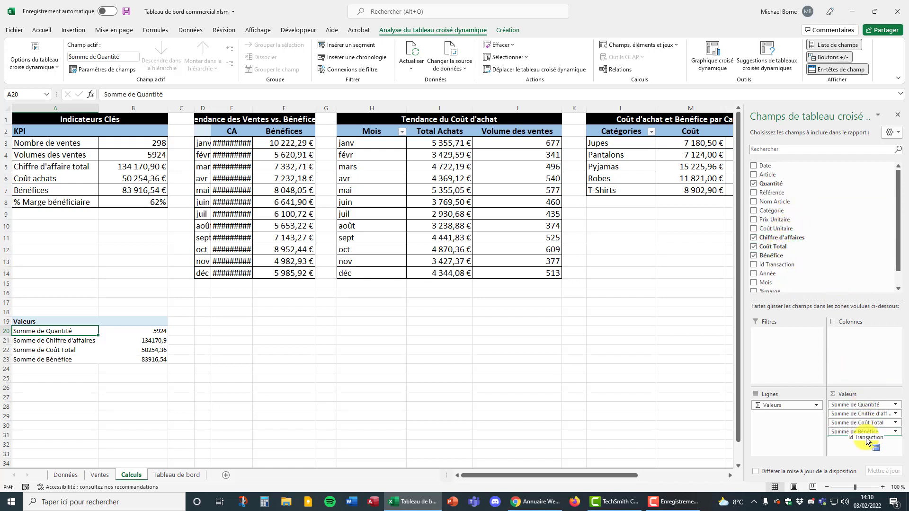
drag(867, 443, 866, 443)
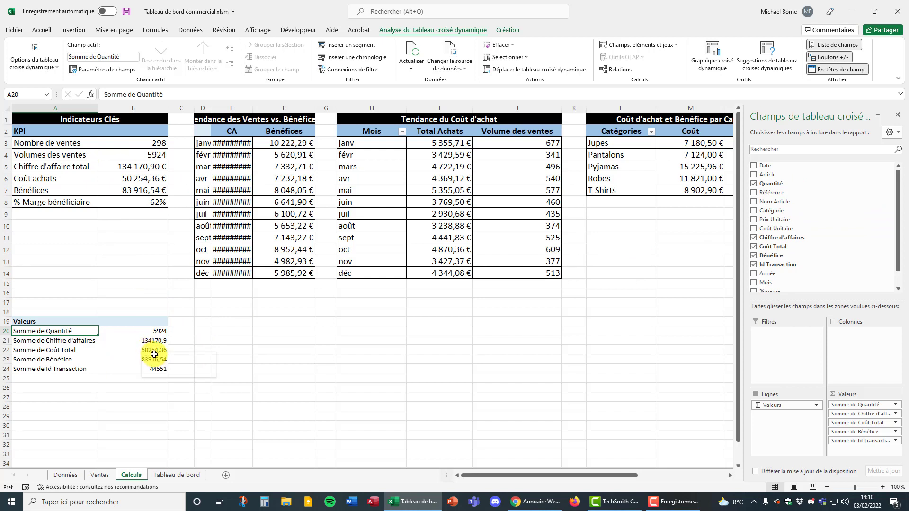
Step: Summarize the Id Transaction value field by Nombre instead of Somme
click(896, 442)
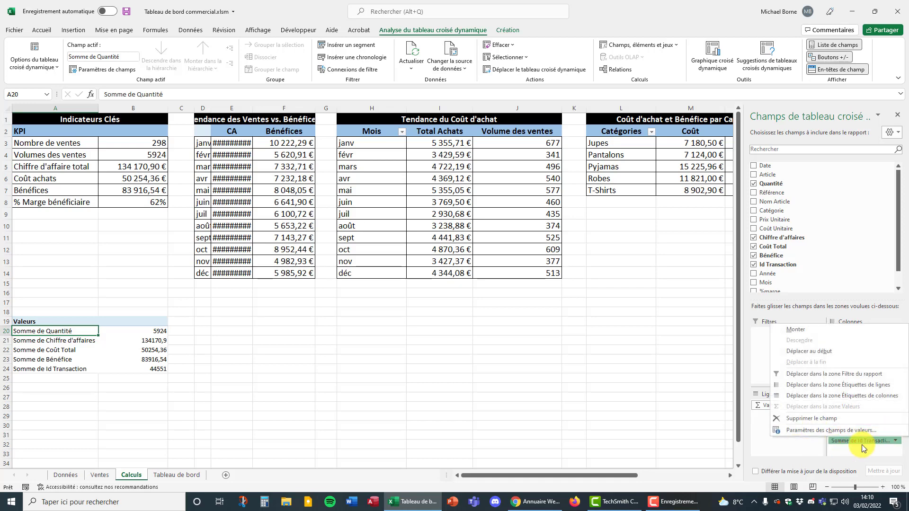
click(826, 430)
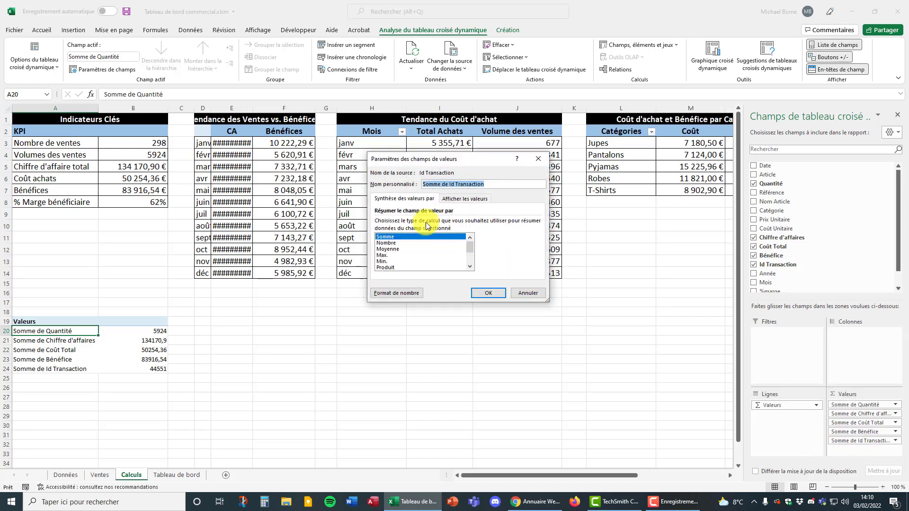
click(392, 243)
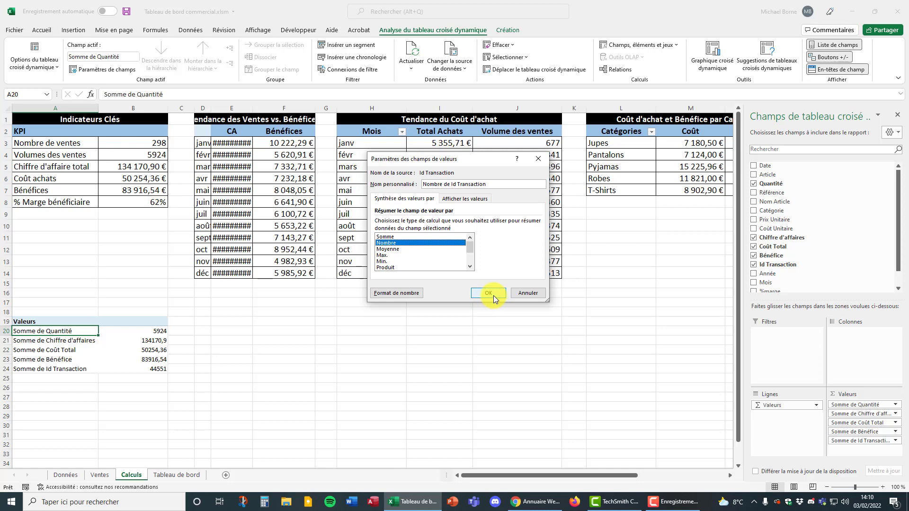
drag(488, 184, 418, 185)
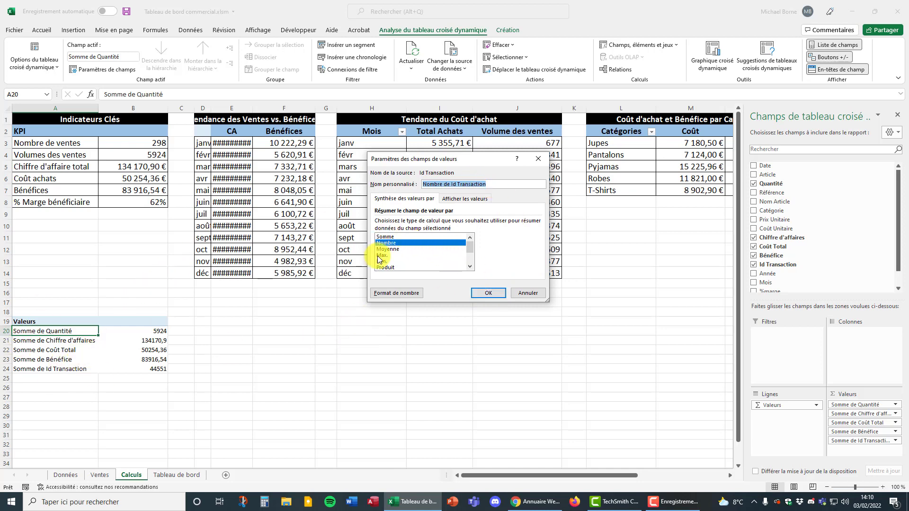
click(498, 296)
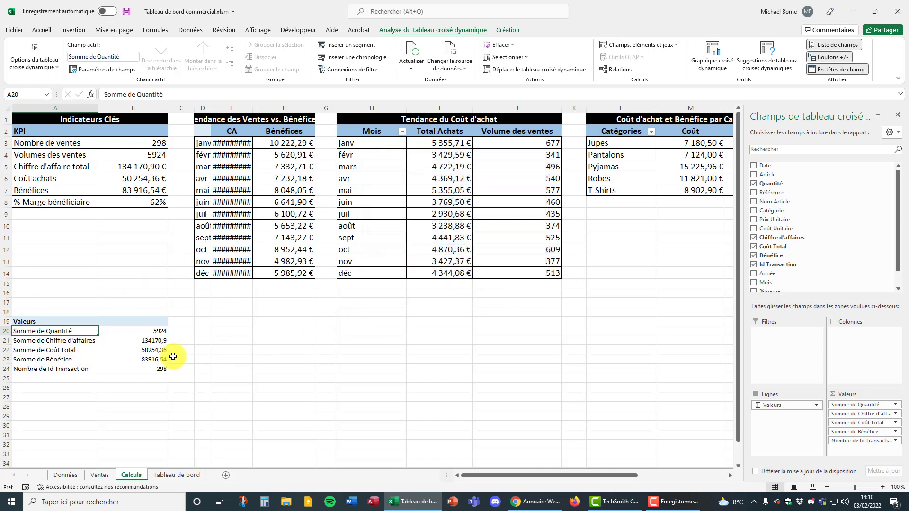
Step: Compare the transaction count with the key indicators table, and move Nombre de Id Transaction to the top of the value fields
click(144, 368)
click(140, 144)
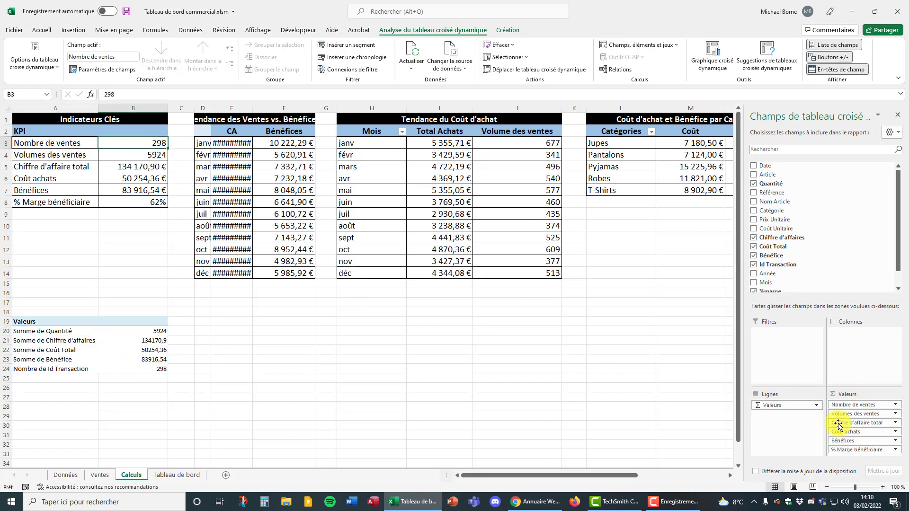
click(149, 349)
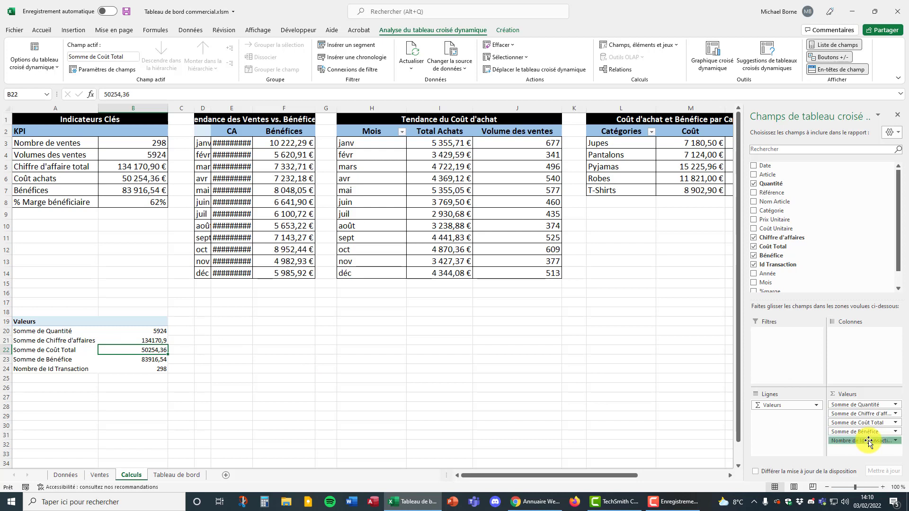
drag(866, 440, 866, 405)
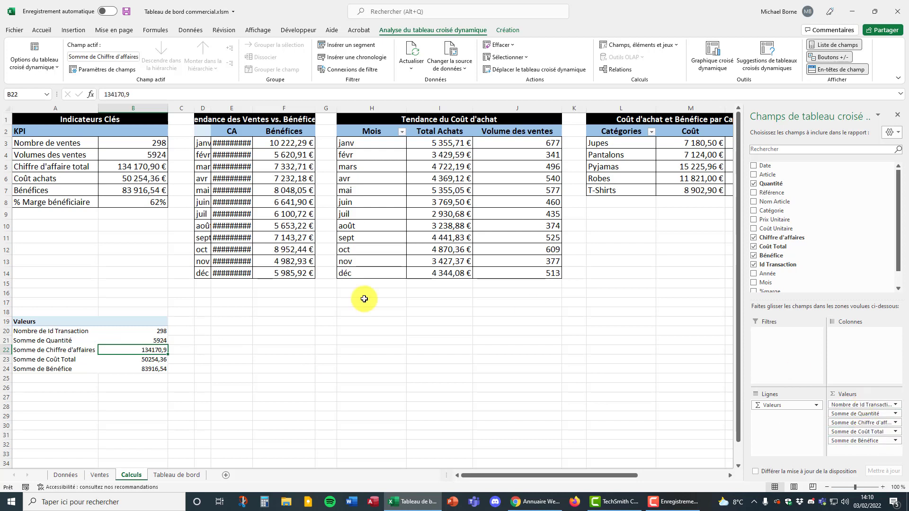
Step: Review the value field settings of Quantité and compare the new pivot table's values with the Indicateurs Clés table
click(142, 341)
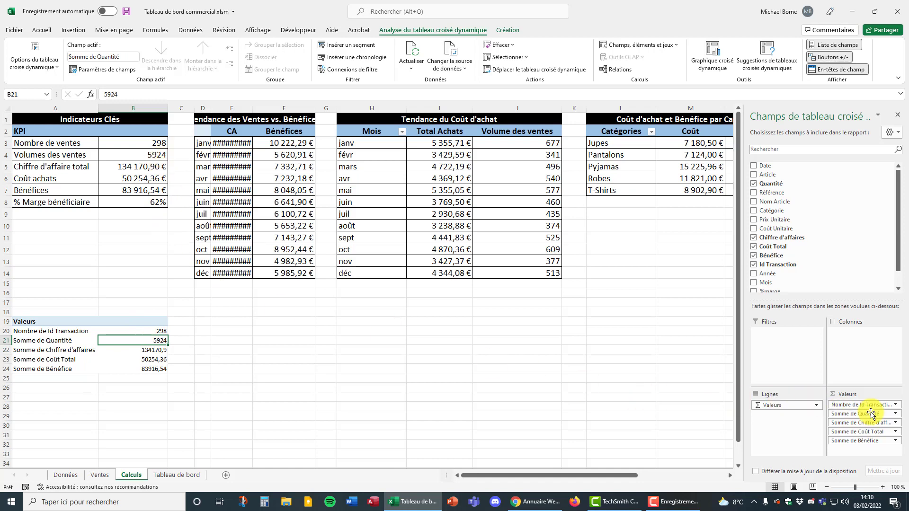
click(895, 414)
click(806, 401)
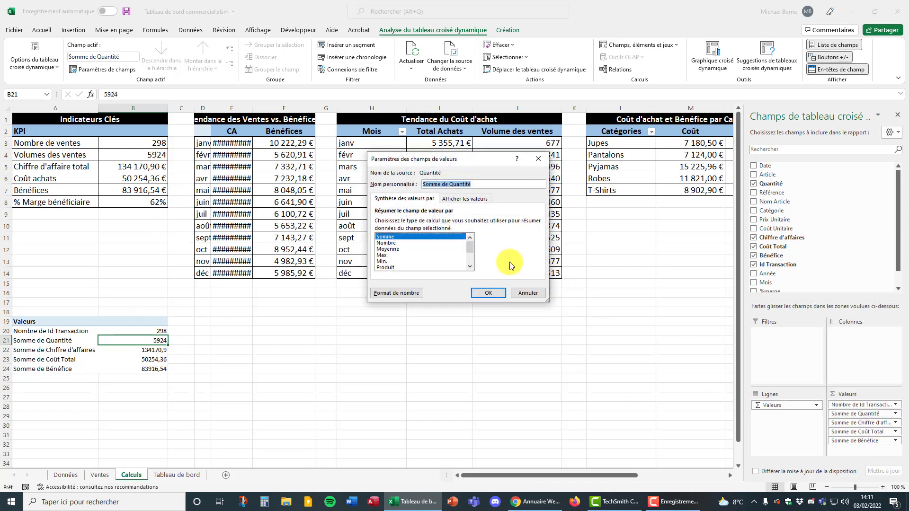
click(496, 293)
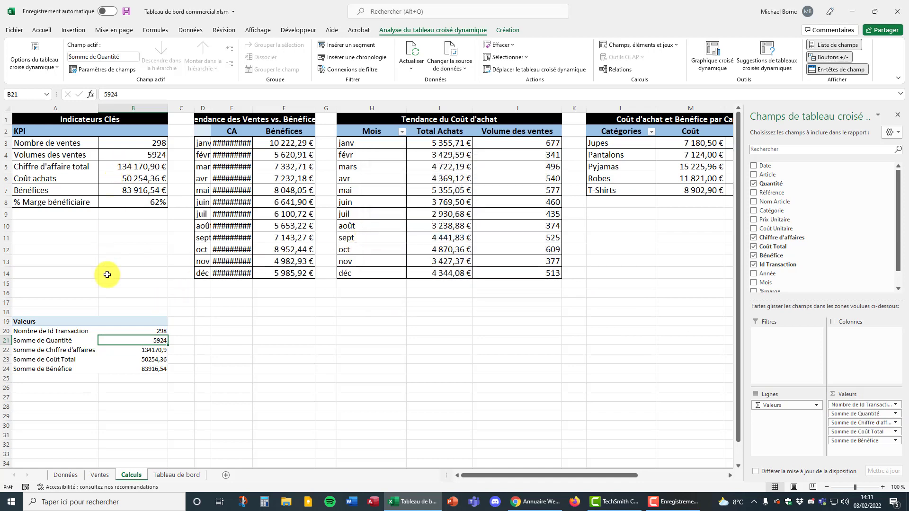
click(115, 166)
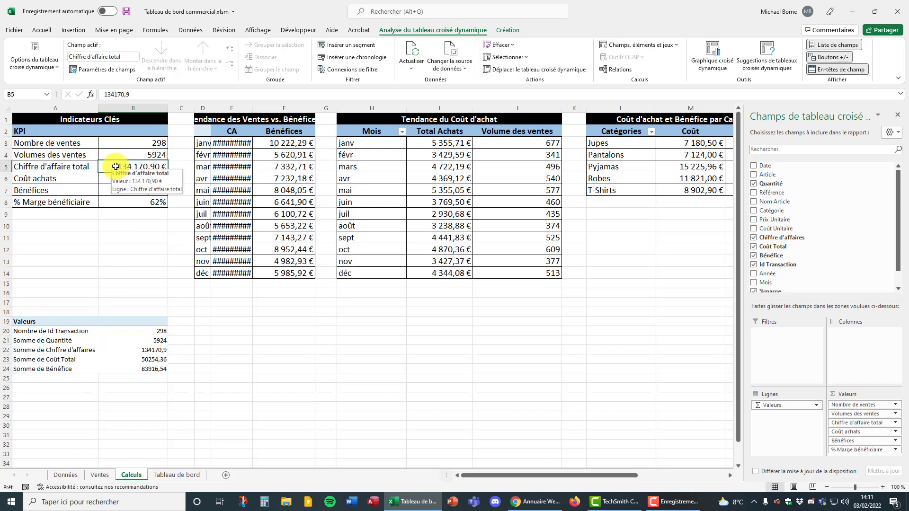
click(135, 360)
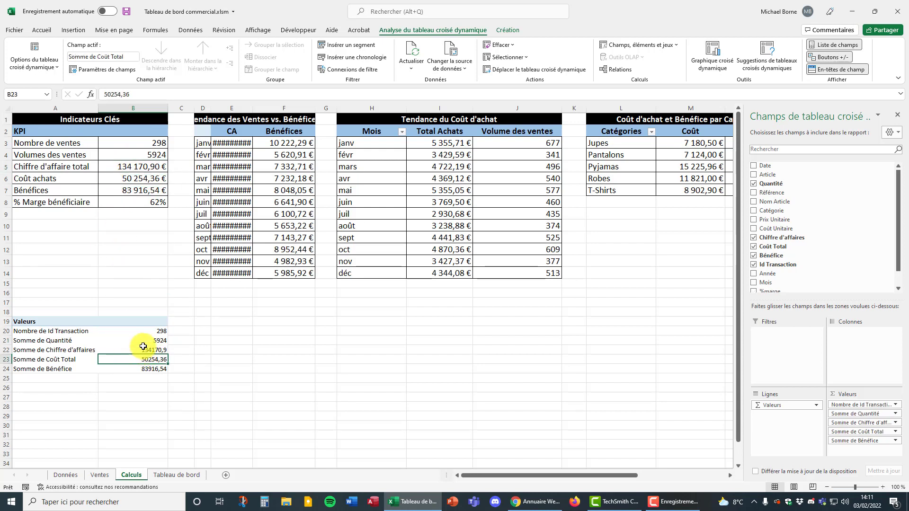
Step: Rename the pivot table's Somme de Bénéfice value field as Bénéfices
click(132, 370)
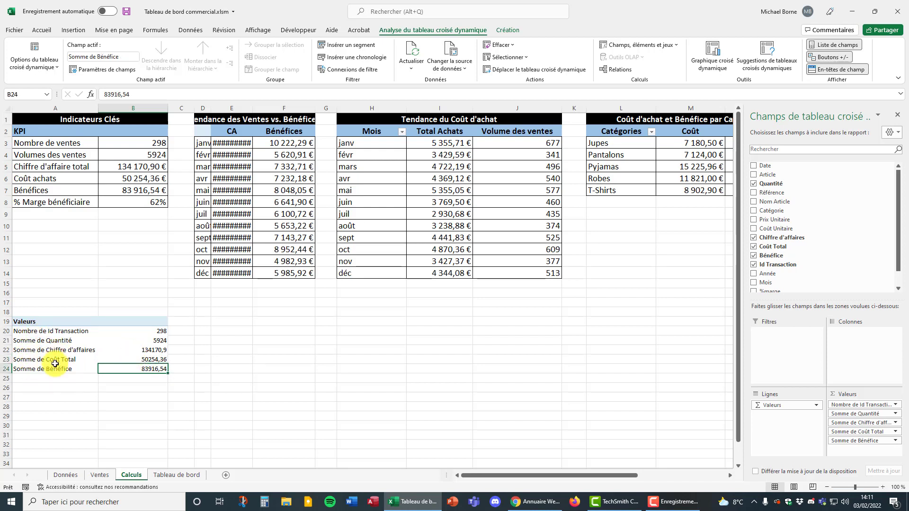
click(825, 441)
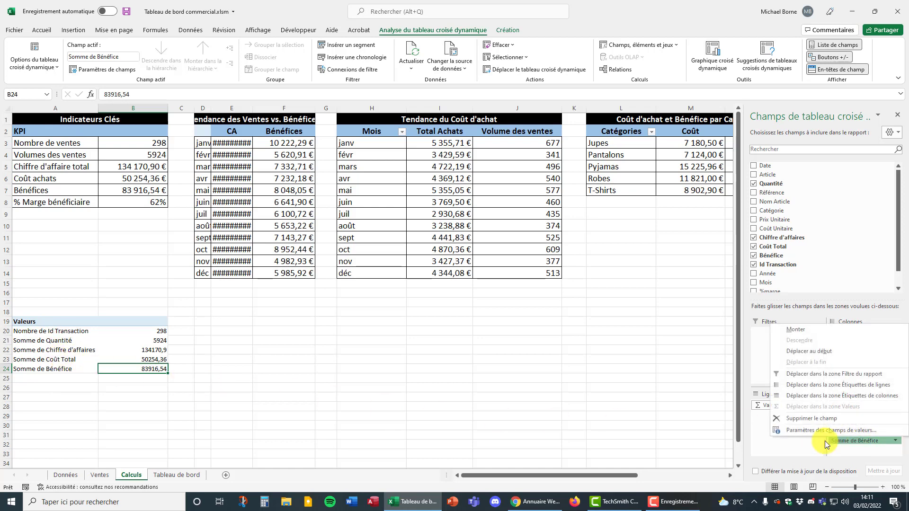
click(817, 431)
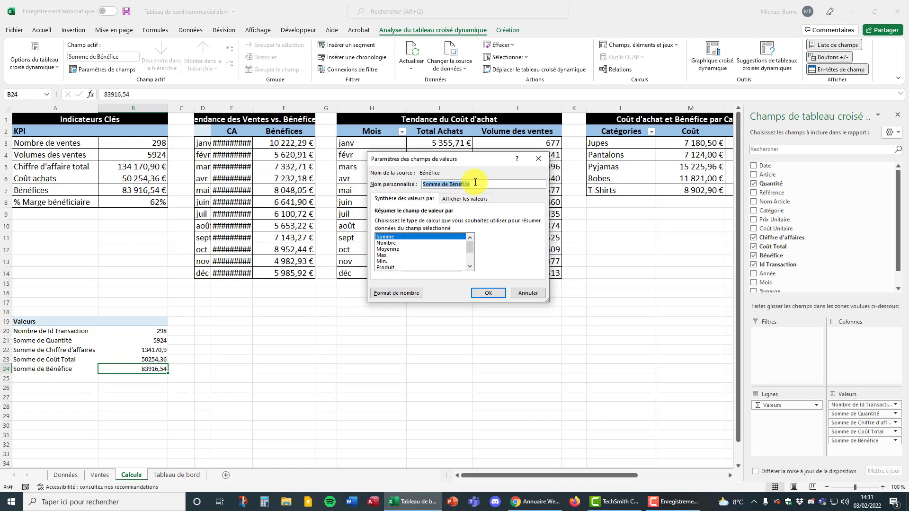
text(Bénéfices)
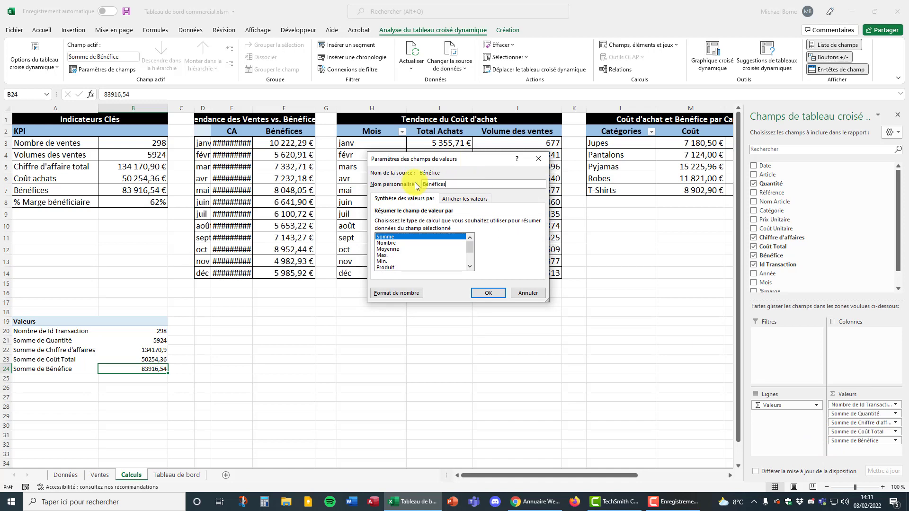
click(488, 293)
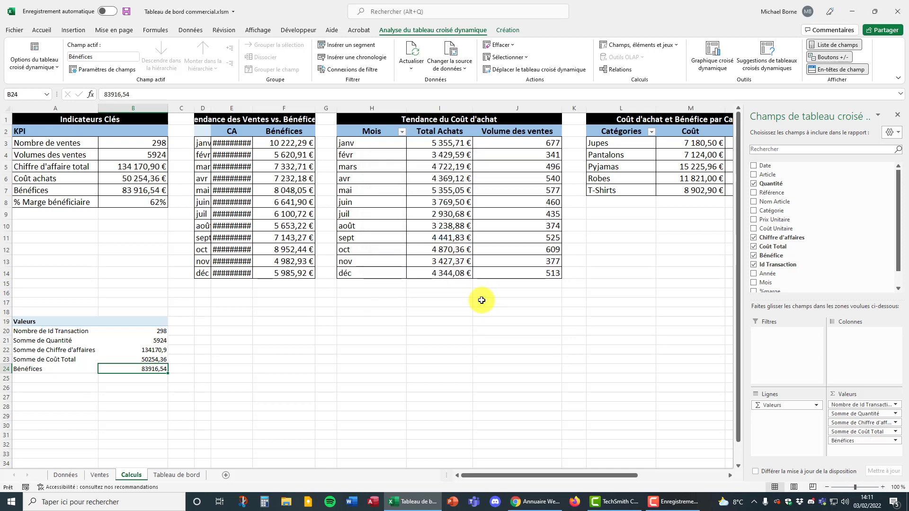
Step: Examine the % Marge bénéficiaire indicator in the Indicateurs Clés table and the %marge field it is based on
click(139, 380)
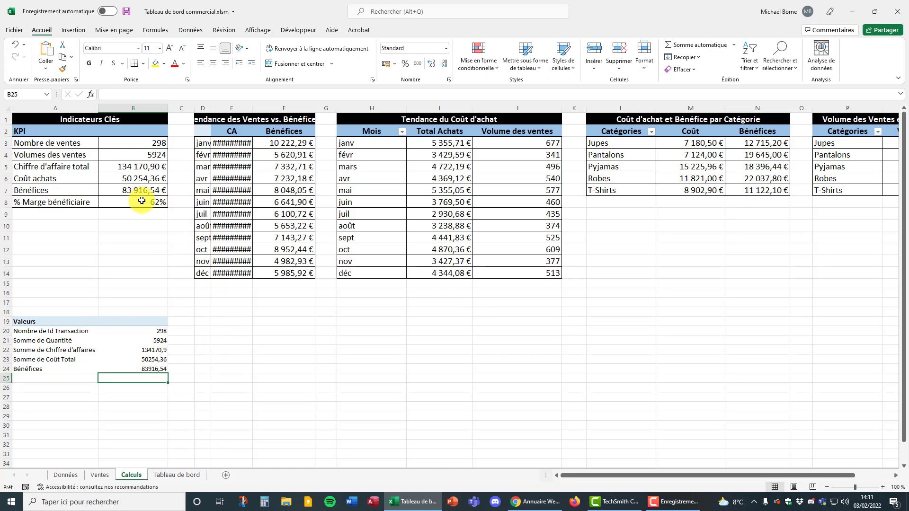
click(141, 201)
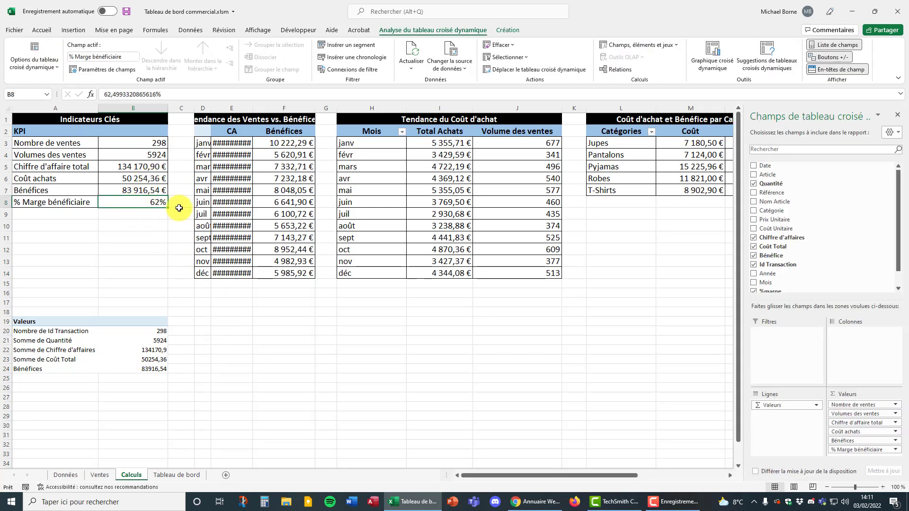
drag(898, 194, 896, 211)
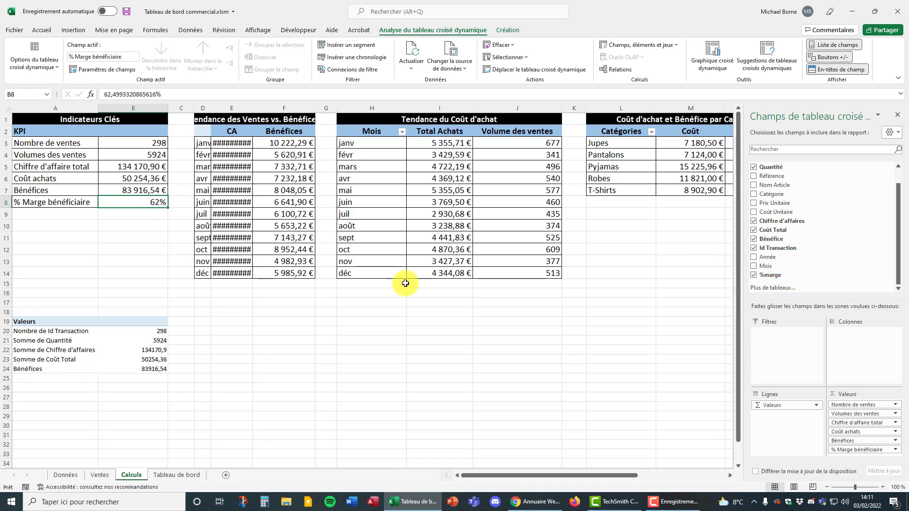
click(100, 351)
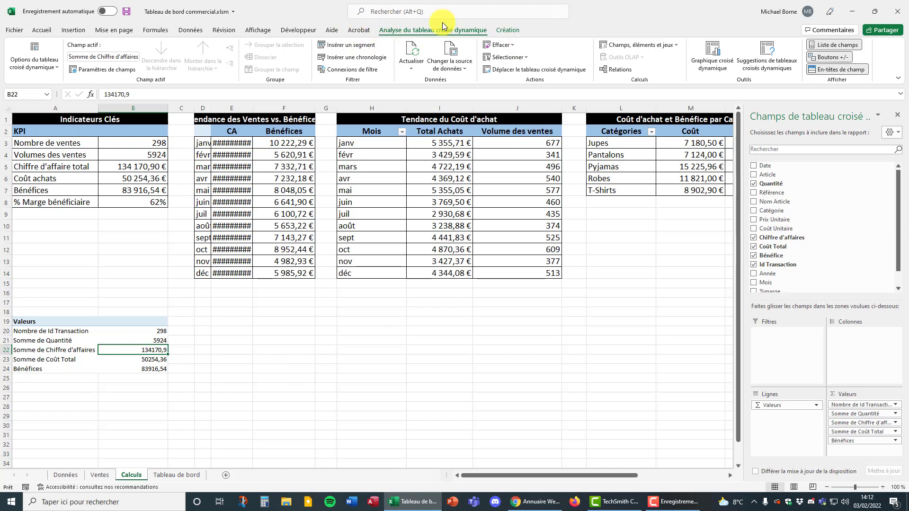
click(663, 45)
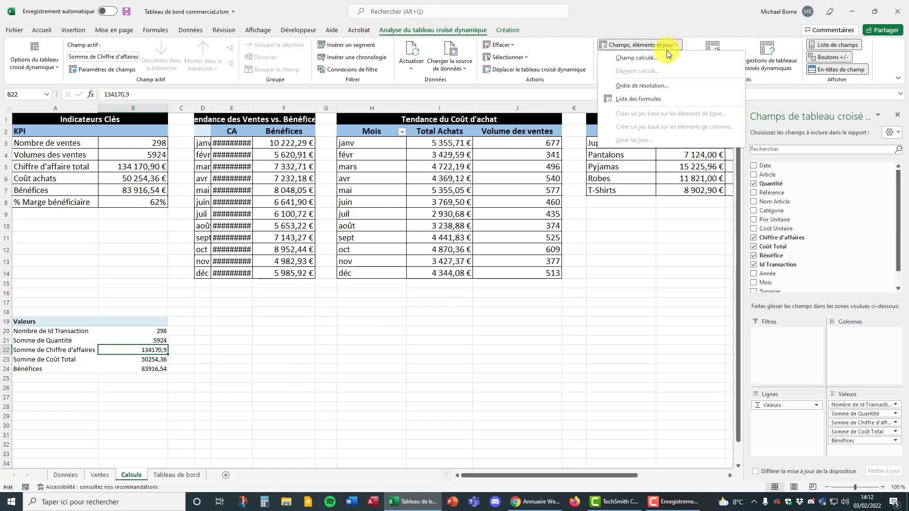
click(652, 59)
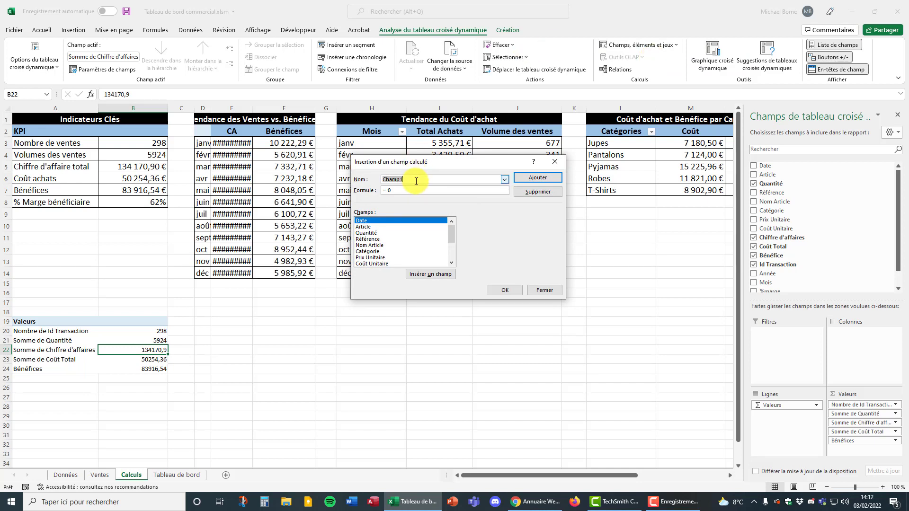
text(% marge)
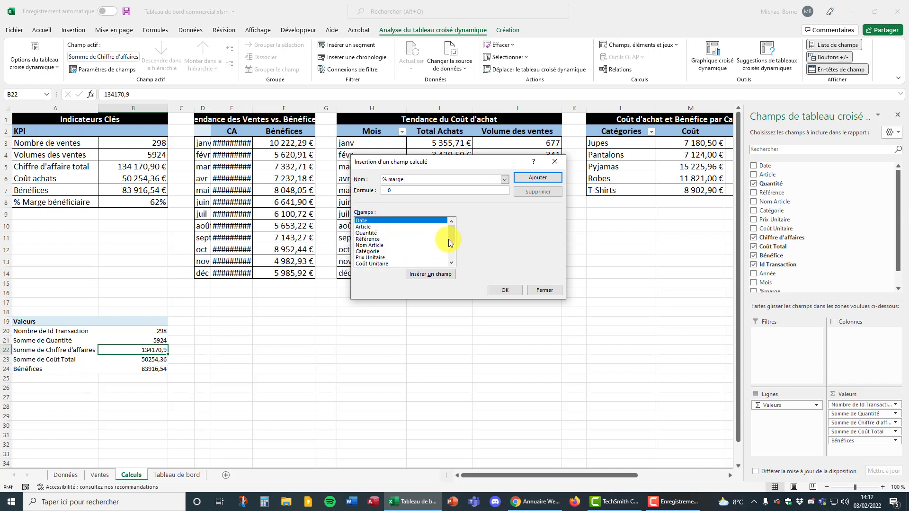
drag(453, 236, 453, 247)
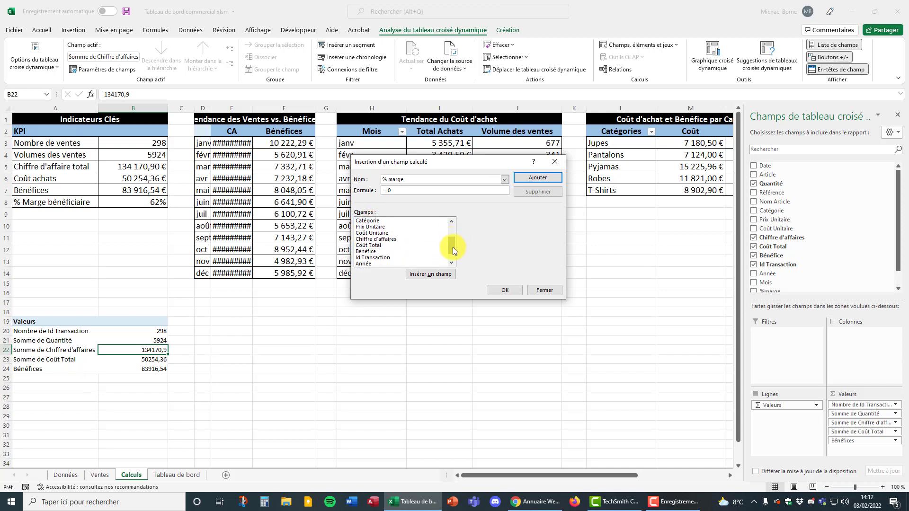
click(367, 252)
click(428, 277)
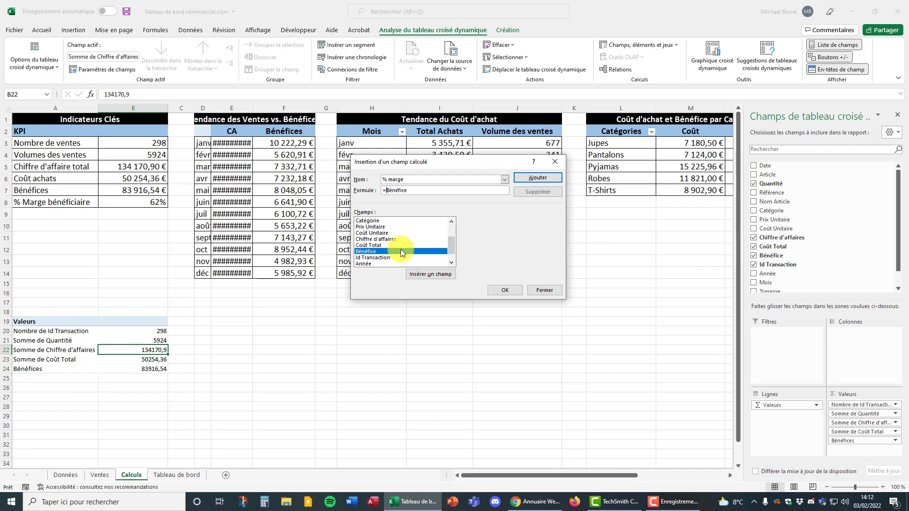
click(544, 290)
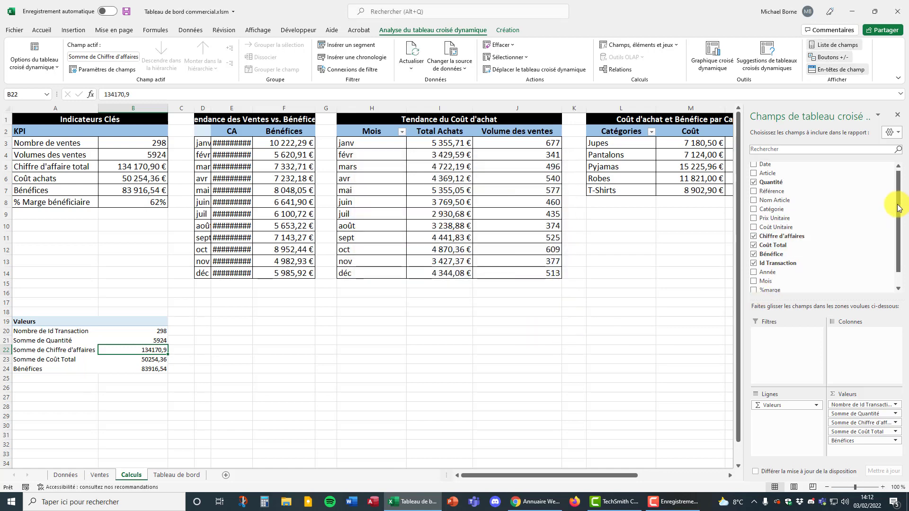
Step: Add the existing %marge field to the new pivot table's values, below Bénéfices
drag(898, 208, 899, 223)
drag(780, 277, 859, 449)
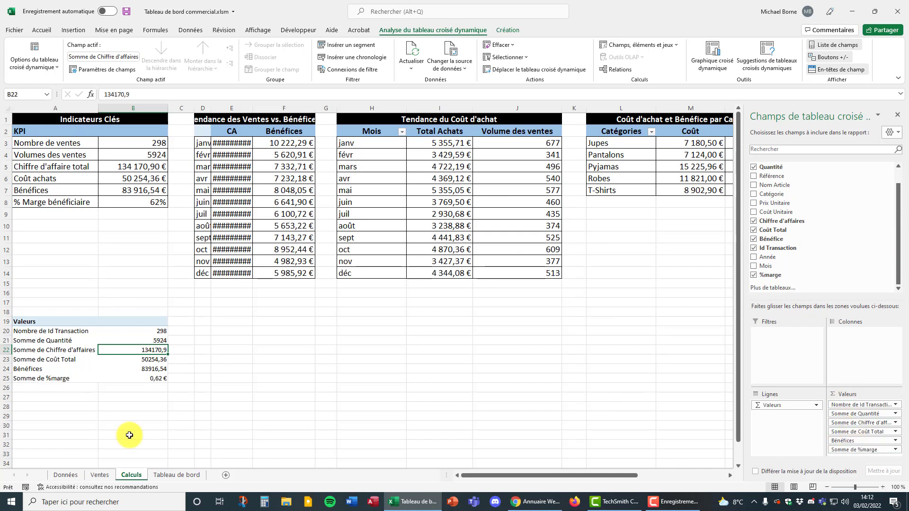
click(150, 379)
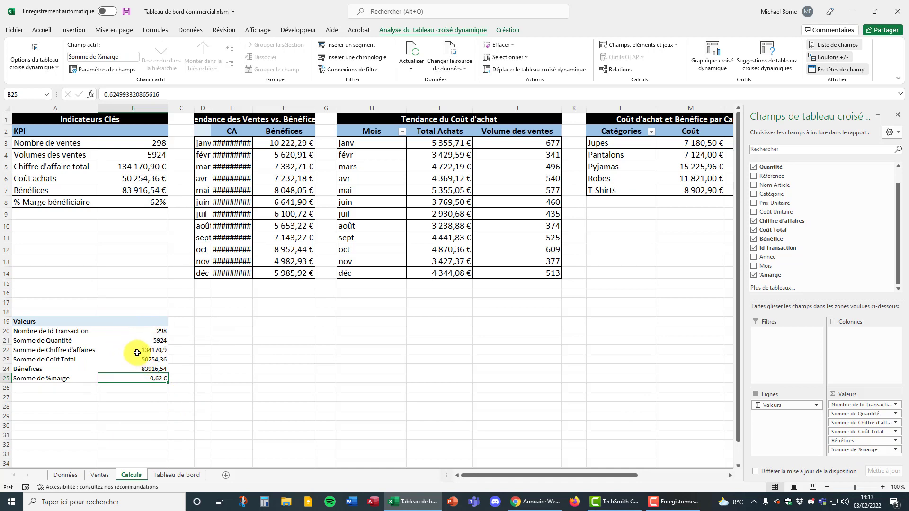
Step: Format the Chiffre d'affaires, Coût Total and Bénéfices values in B22:B24 as Monétaire
drag(136, 349, 140, 370)
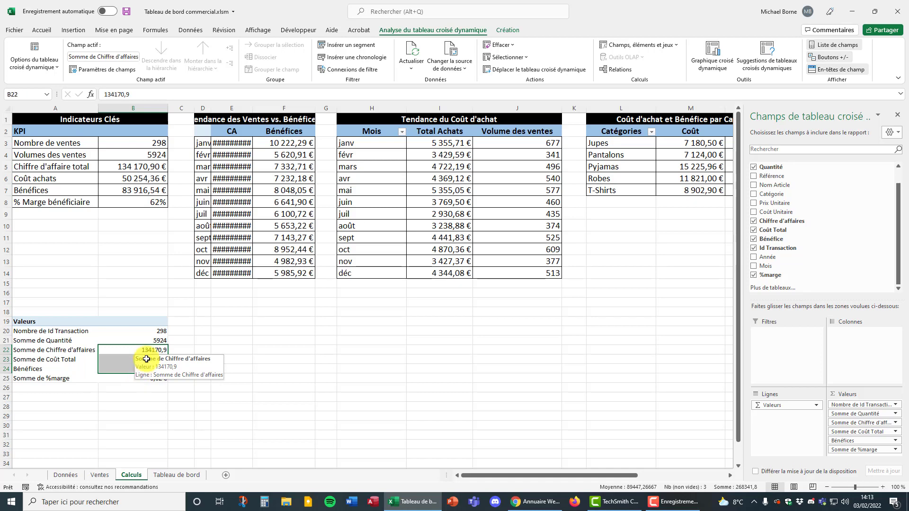
click(41, 29)
click(446, 48)
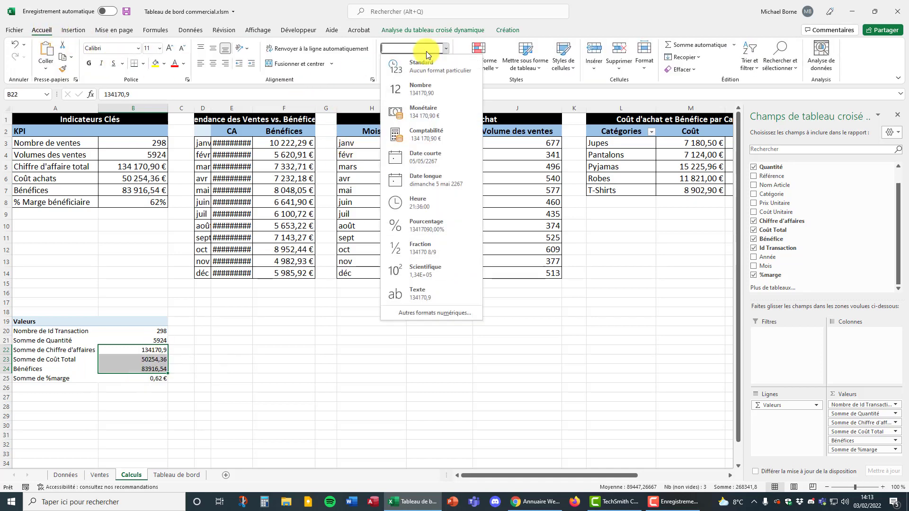
click(419, 110)
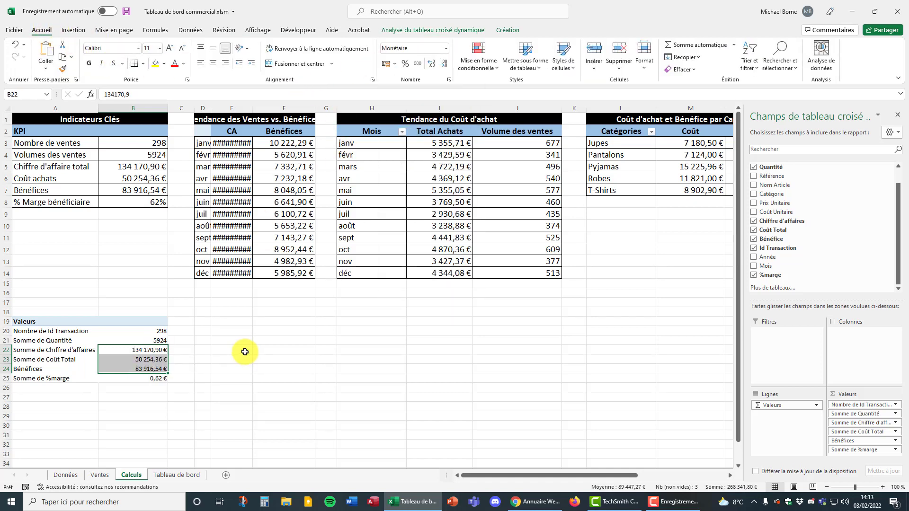
Step: Rename the Somme de %marge value field as %marges and format its value as Pourcentage
click(152, 379)
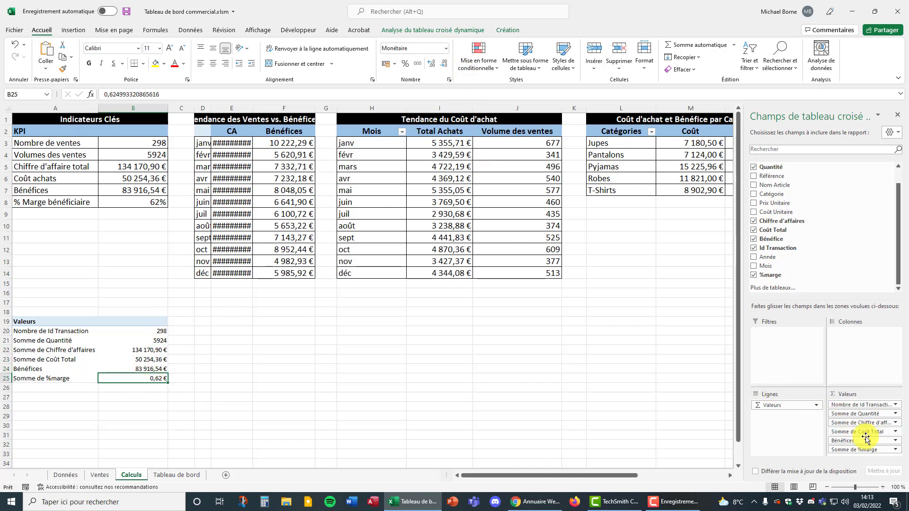
click(896, 454)
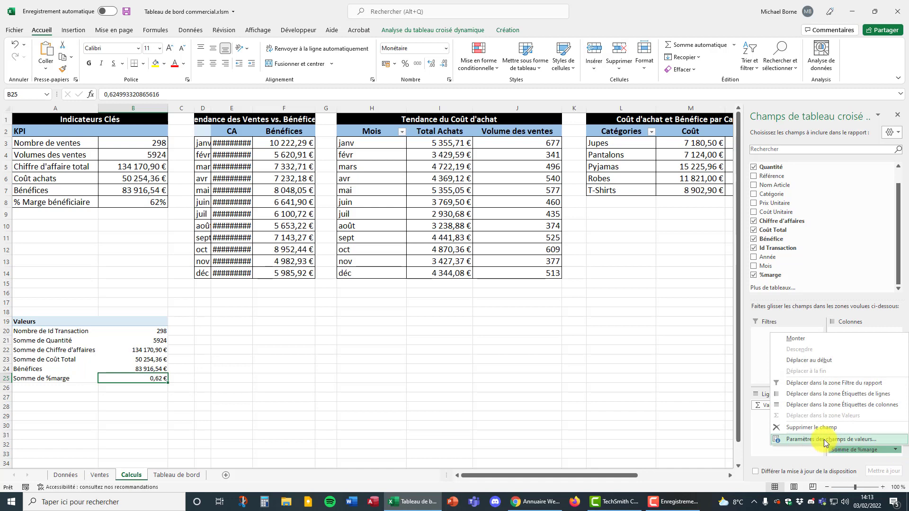
click(828, 446)
click(451, 184)
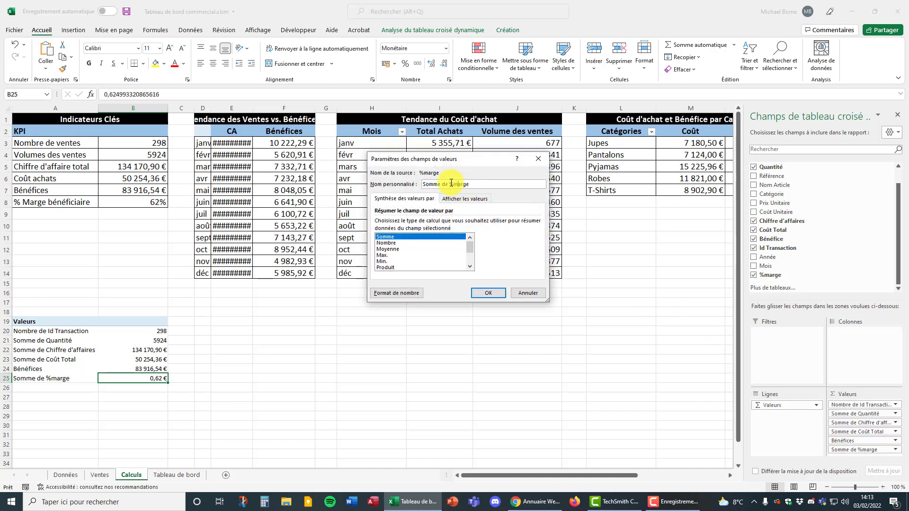
drag(450, 183, 415, 183)
key(BackSpace)
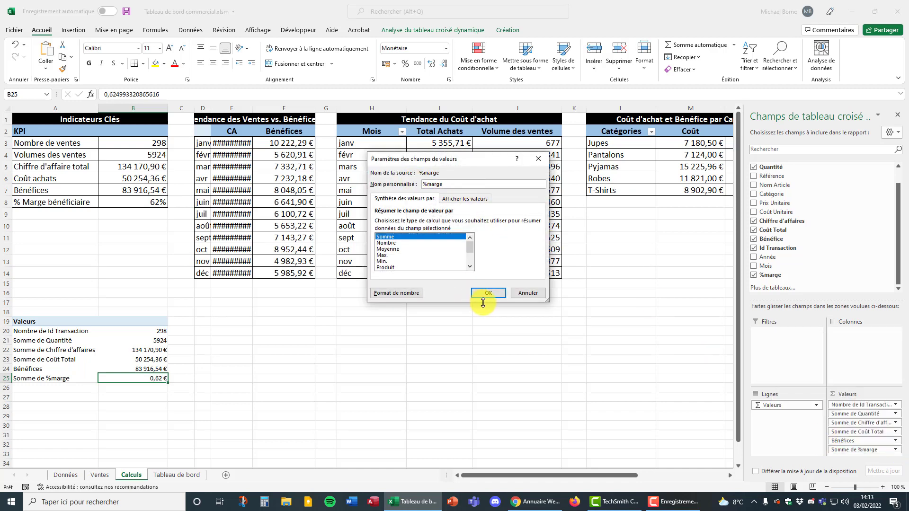
click(490, 294)
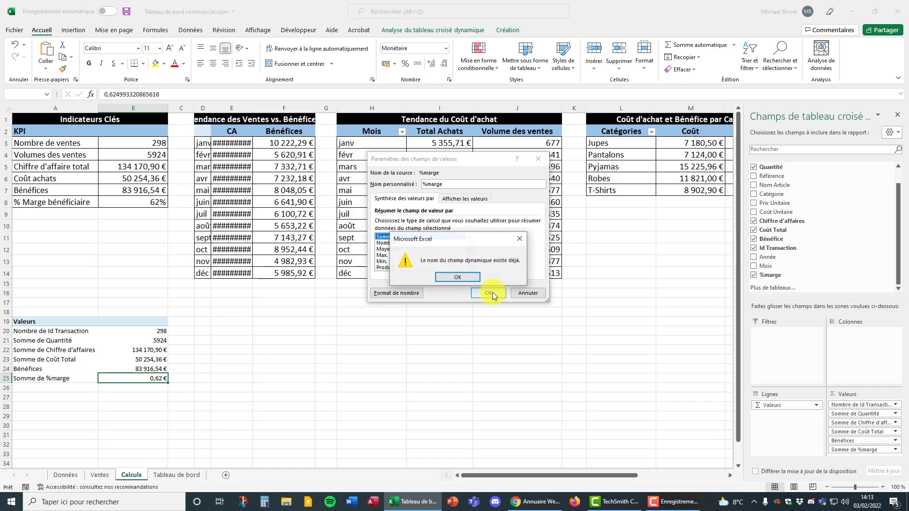
click(462, 276)
text(s)
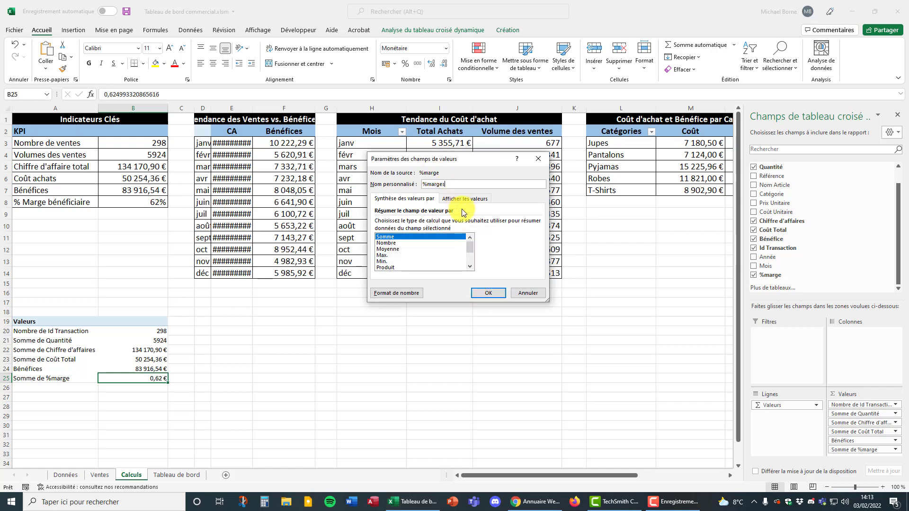
click(488, 292)
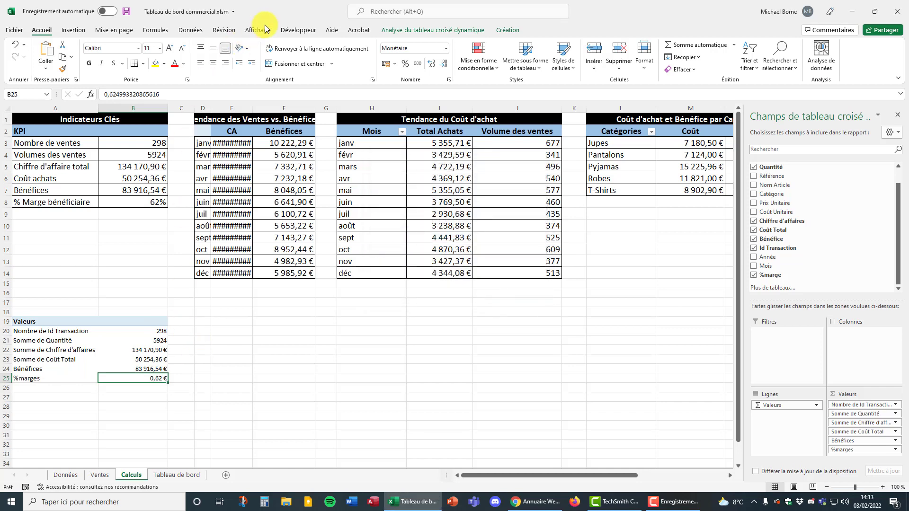
click(445, 48)
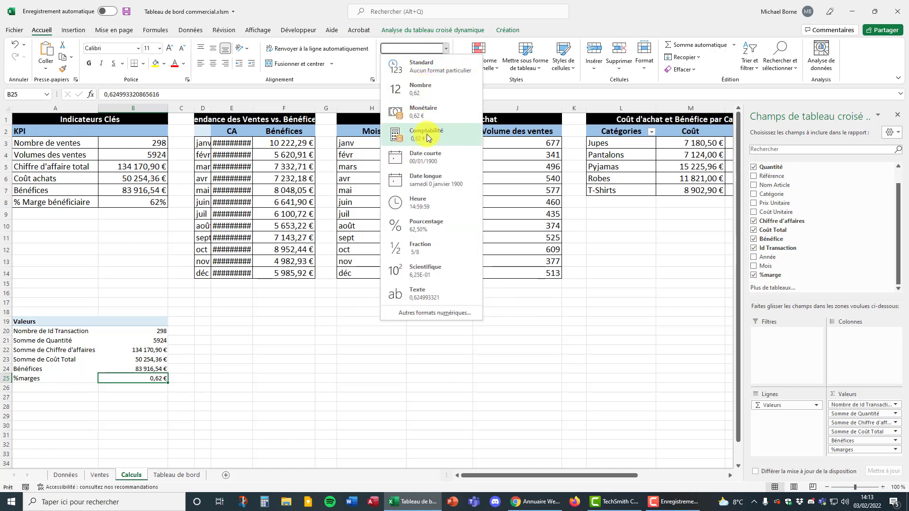
click(429, 230)
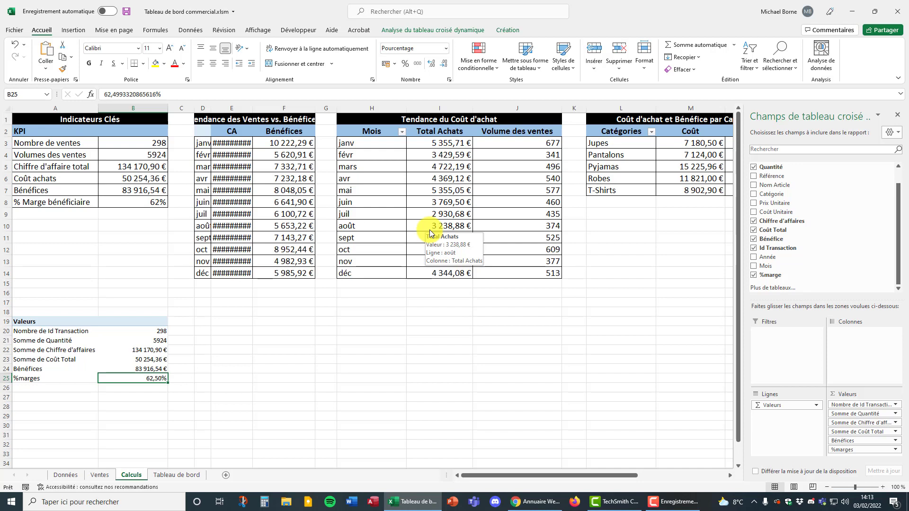
Step: Compare the new pivot table's values in B20:B25 with the key figures on the Tableau de bord sheet
drag(143, 331, 144, 379)
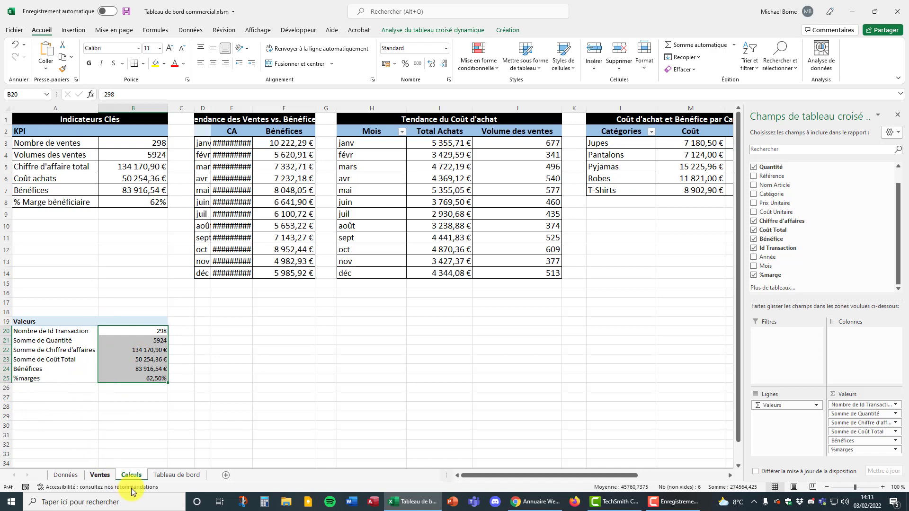
click(176, 475)
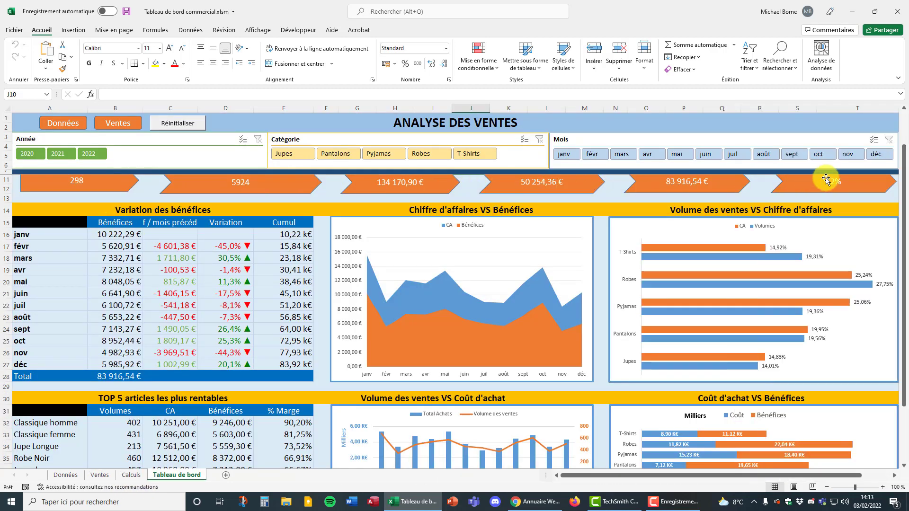
click(131, 475)
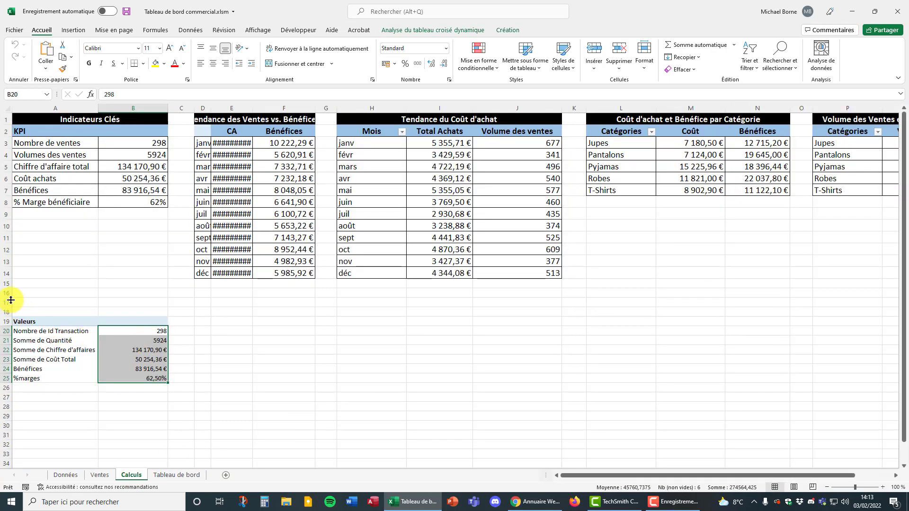
Step: Delete rows 17 to 25 of the Calculs sheet, including the demonstration pivot table
drag(2, 303, 4, 377)
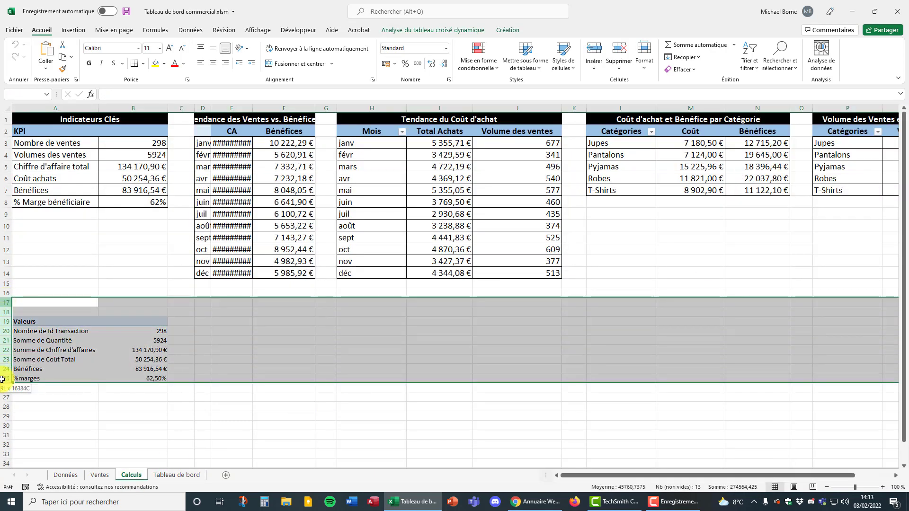
right_click(3, 304)
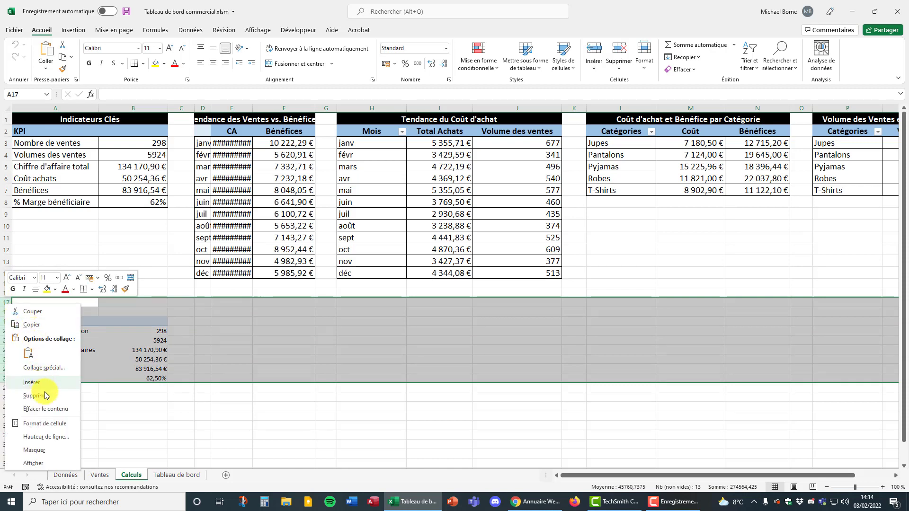
click(76, 393)
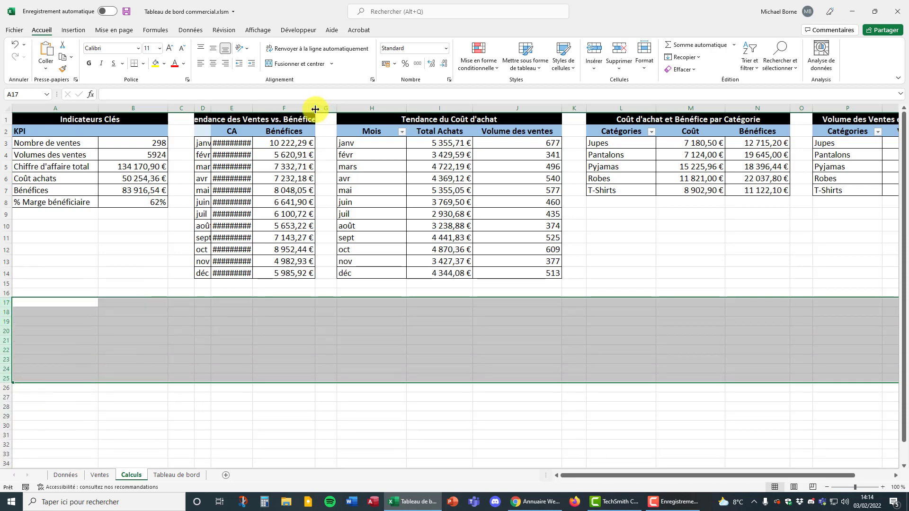
Step: Autofit column E and display the field list of the Tendance des Ventes vs. Bénéfices pivot table
double_click(252, 108)
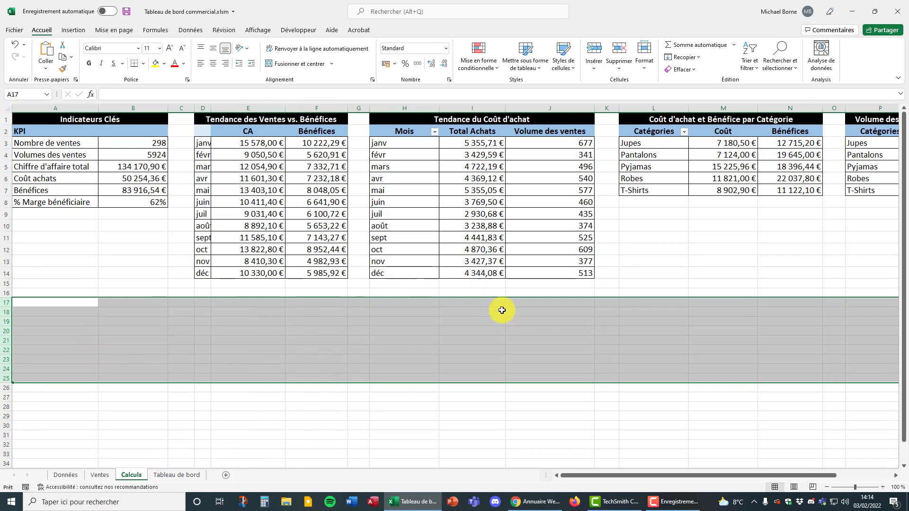
click(273, 179)
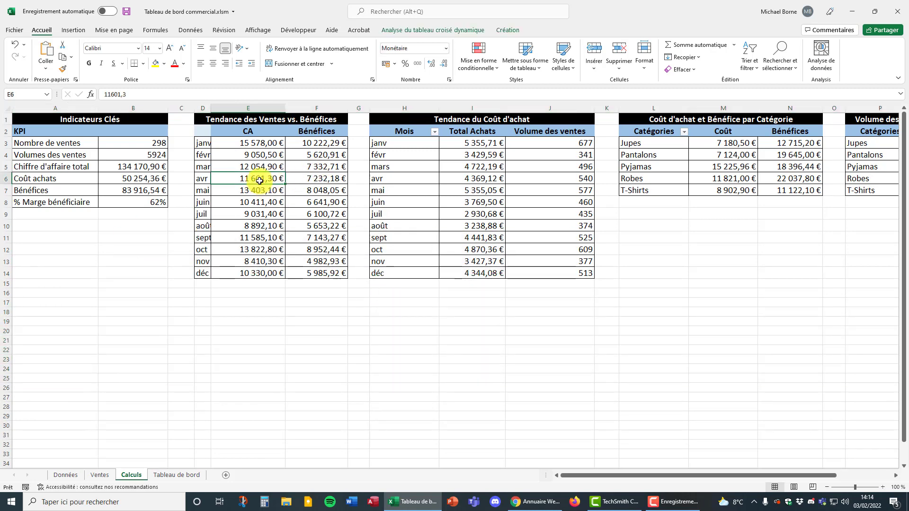
click(450, 29)
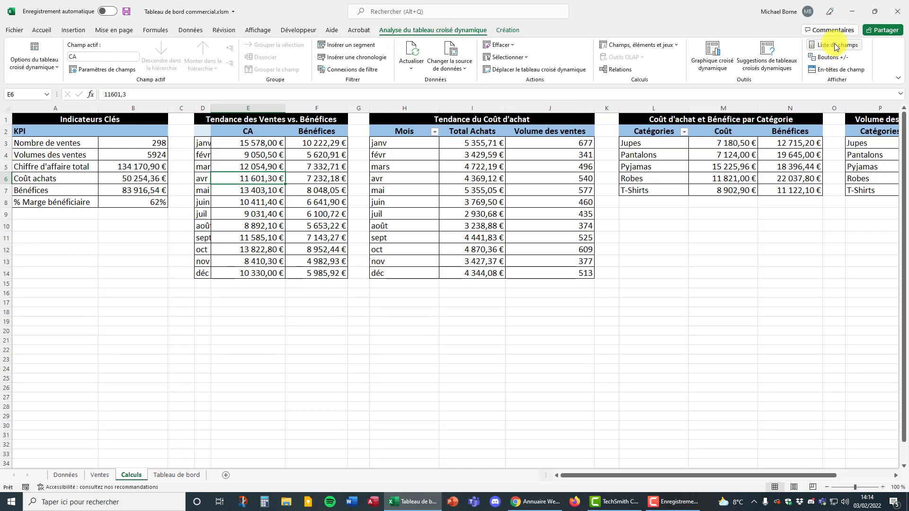
click(835, 45)
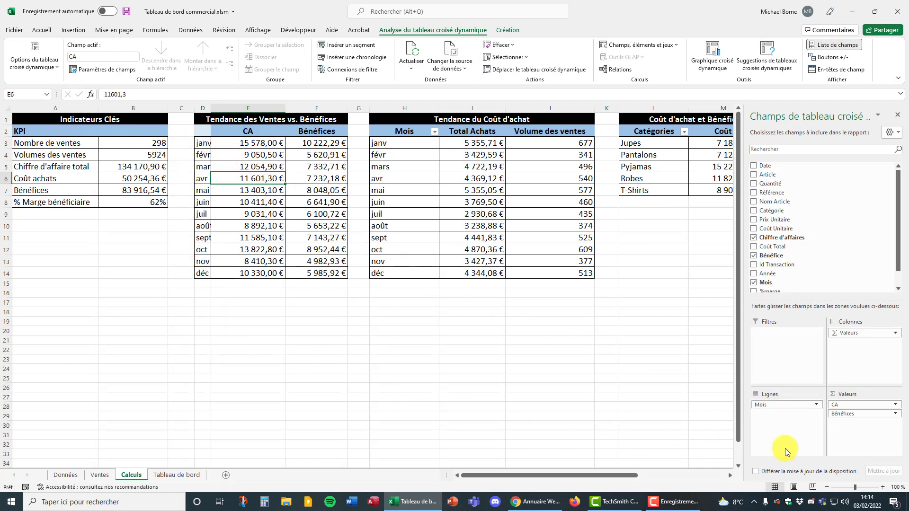
Step: Check the value field settings of the CA field in the Tendance des Ventes vs. Bénéfices pivot table
click(895, 405)
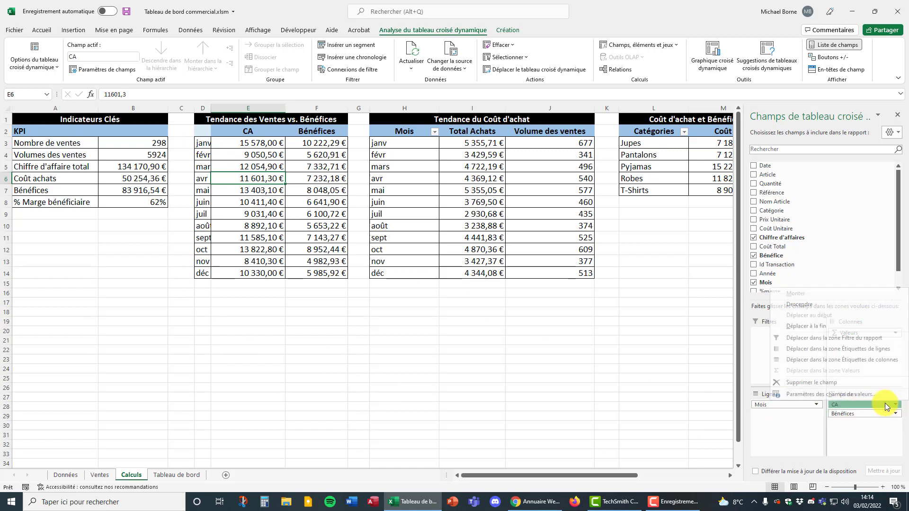
click(810, 397)
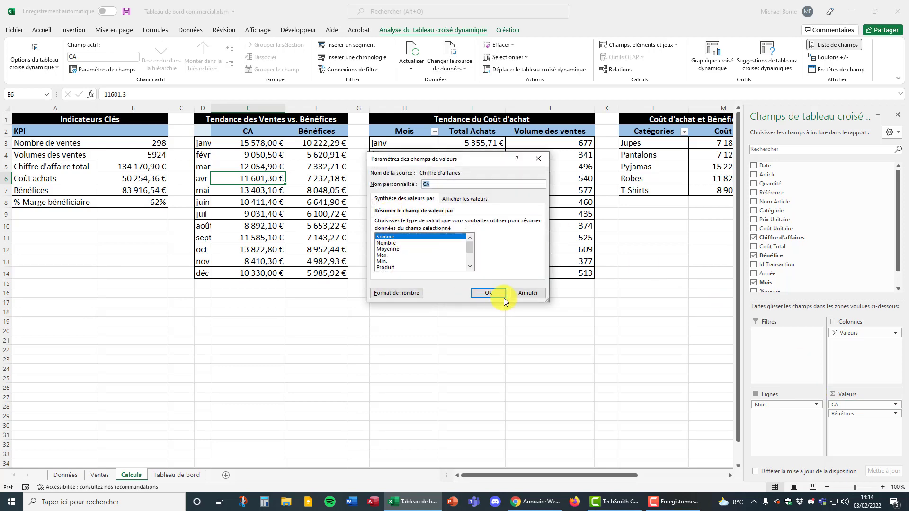
click(492, 292)
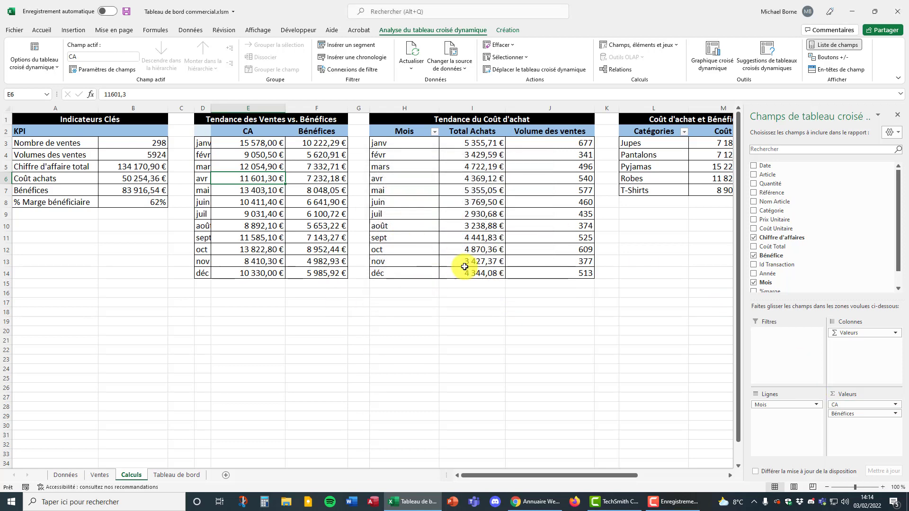
Step: Examine the fields used in the Tendance du Coût d'achat and Volume des Ventes et Chiffre d'affaires par Catégorie pivot tables
click(481, 215)
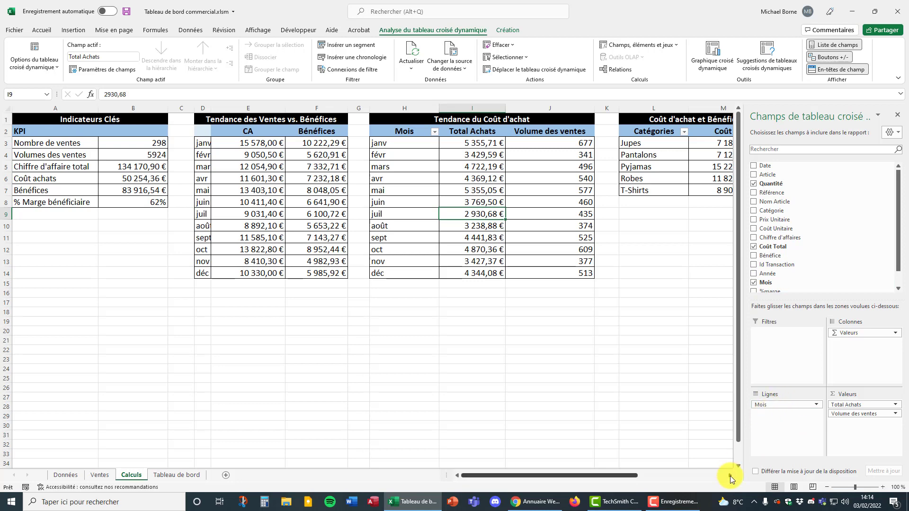
click(730, 475)
click(730, 475)
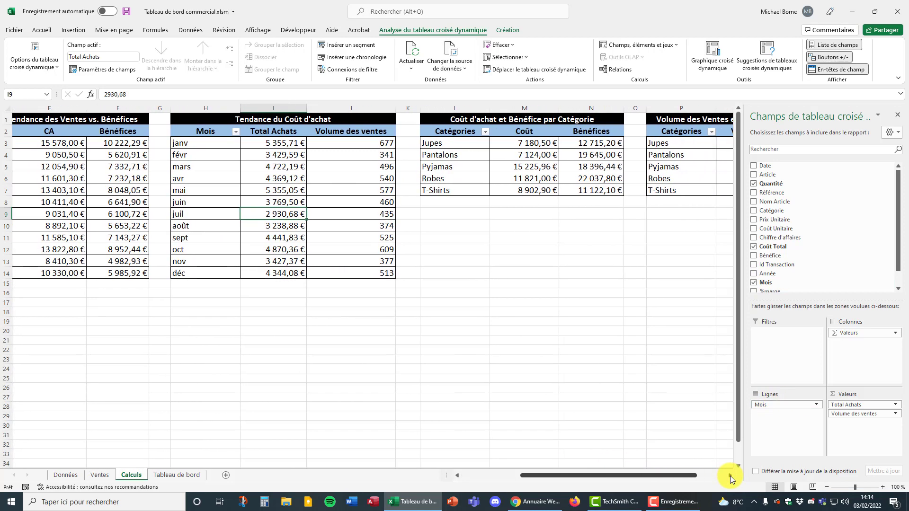
click(729, 475)
click(727, 475)
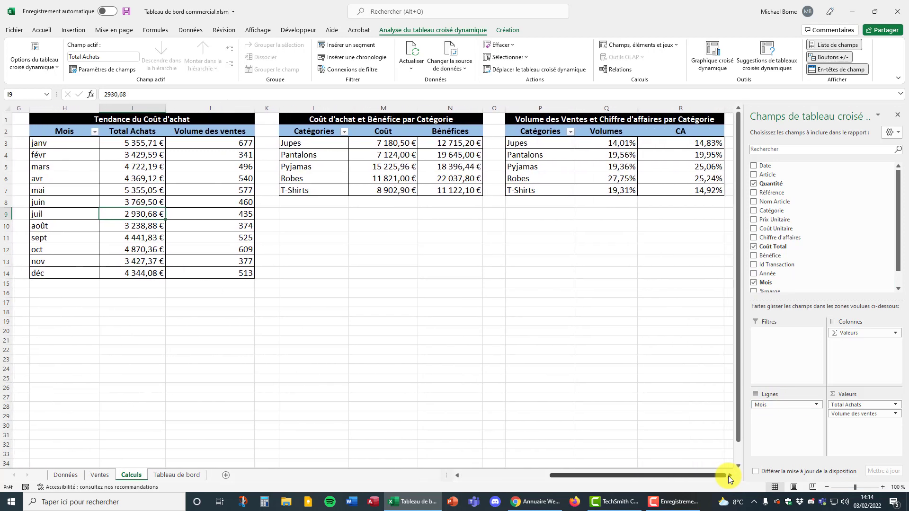
click(728, 476)
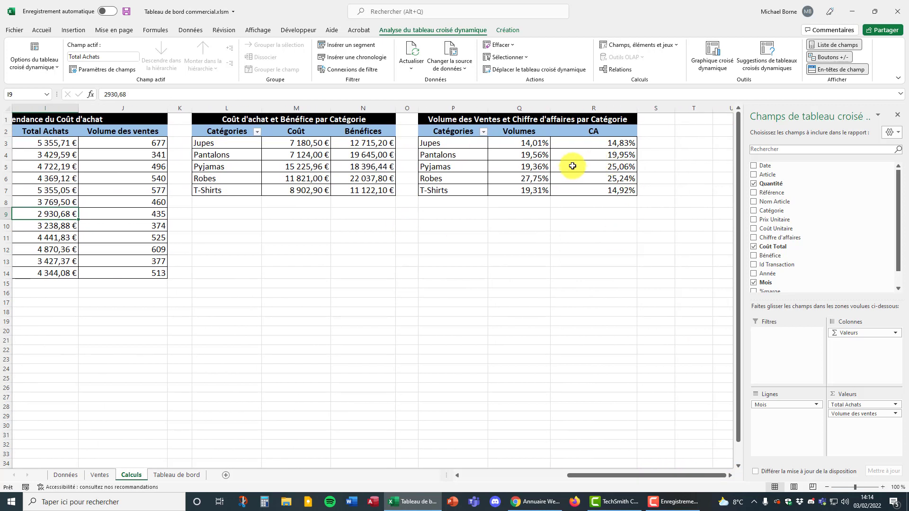
click(572, 166)
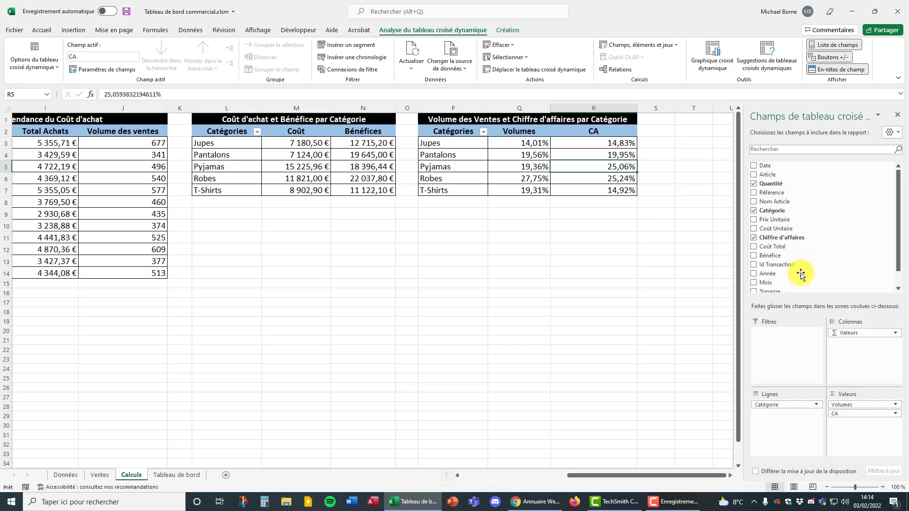
Step: Review the available value display calculations for the Volumes field, keeping % du total général
click(895, 406)
click(826, 395)
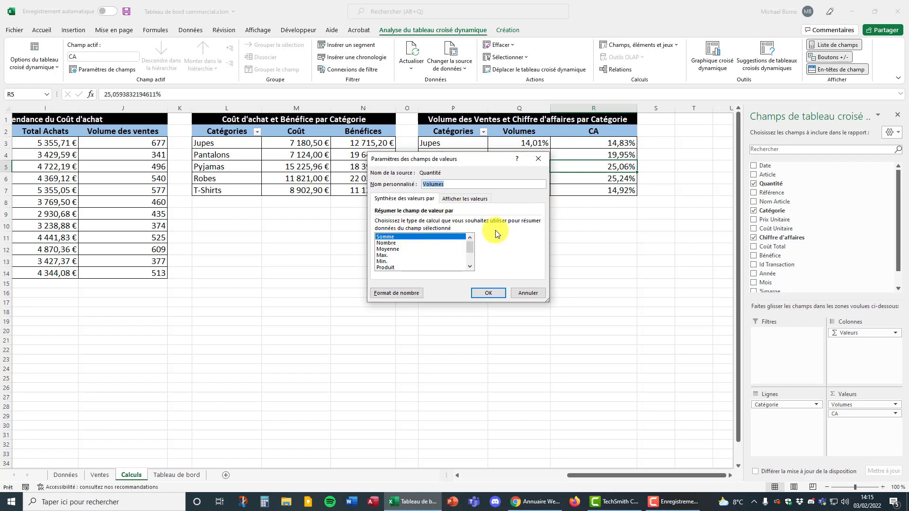
click(458, 203)
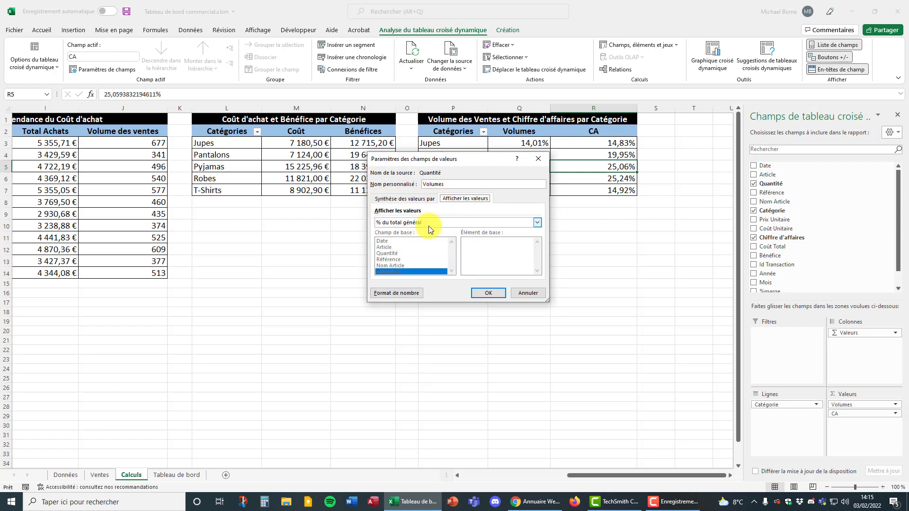
click(537, 222)
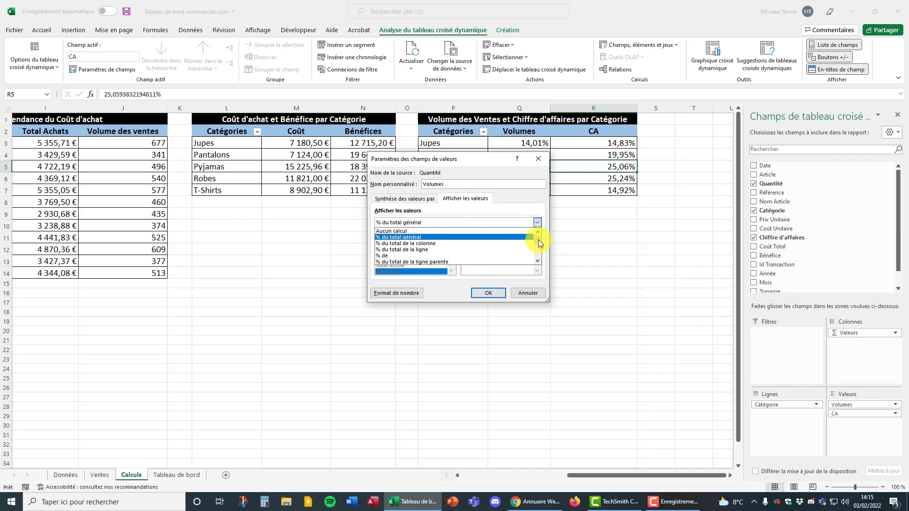
drag(539, 240, 538, 251)
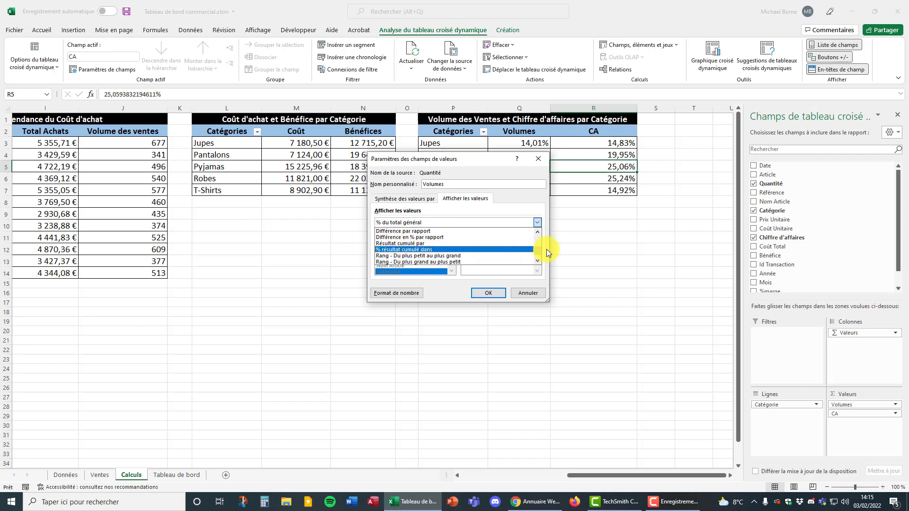
scroll(541, 246, up, 3)
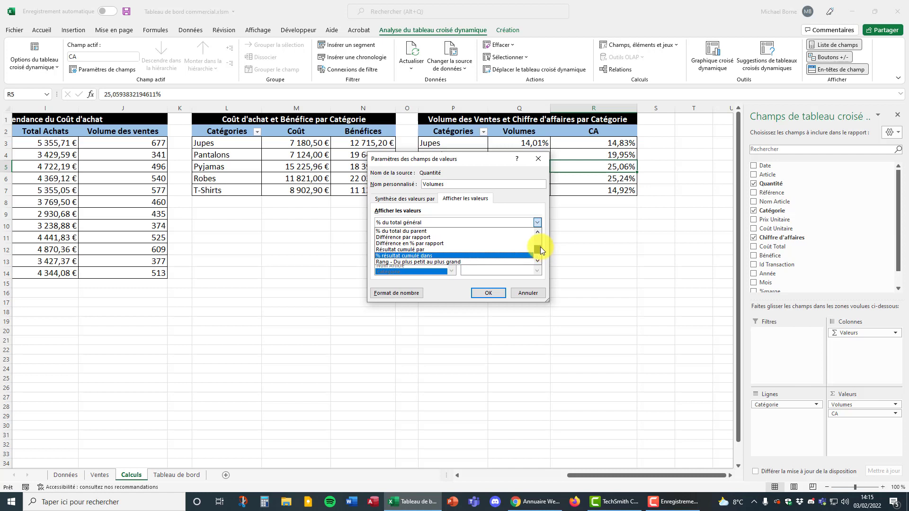
click(462, 223)
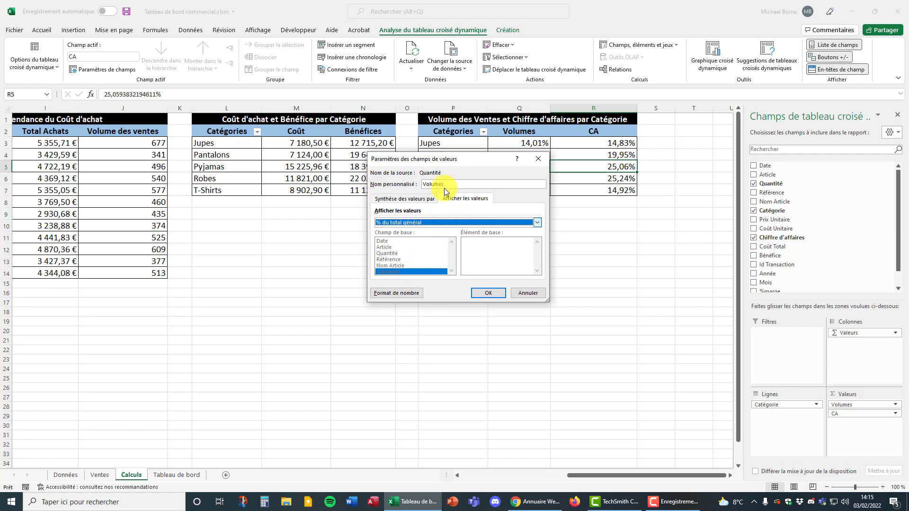
click(488, 296)
click(498, 295)
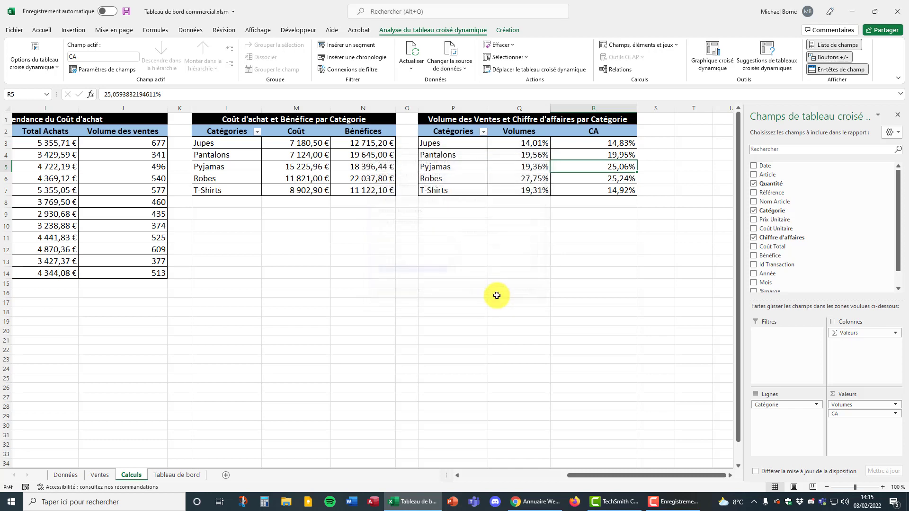
Step: Close the pivot table field list and examine the charts on the Tableau de bord sheet
click(899, 117)
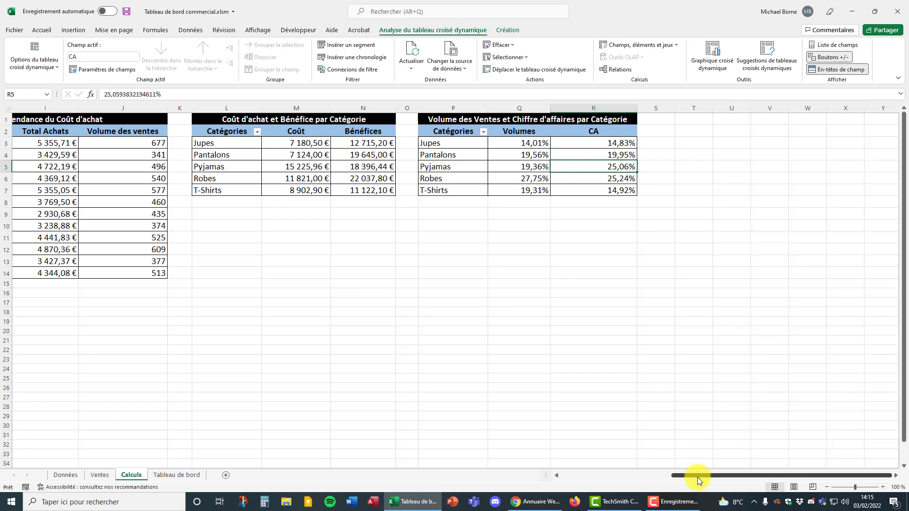
drag(697, 473, 595, 477)
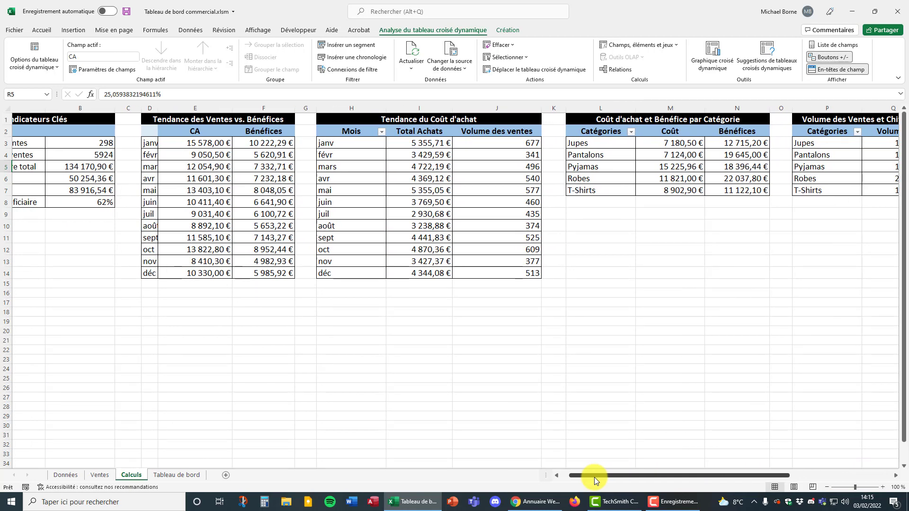
click(177, 475)
scroll(648, 285, down, 2)
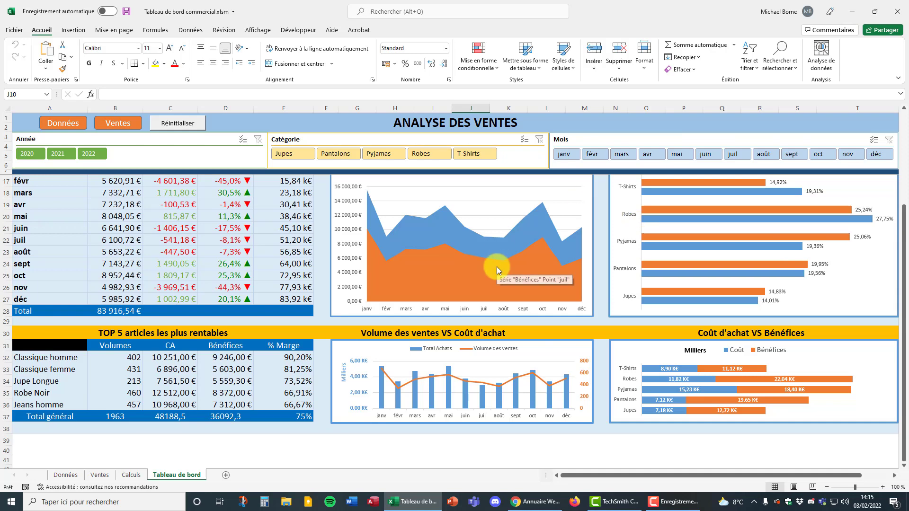
Step: Inspect the Mois filter options of the Tendance du Coût d'achat pivot table on Calculs and revisit the Tableau de bord sheet
click(135, 476)
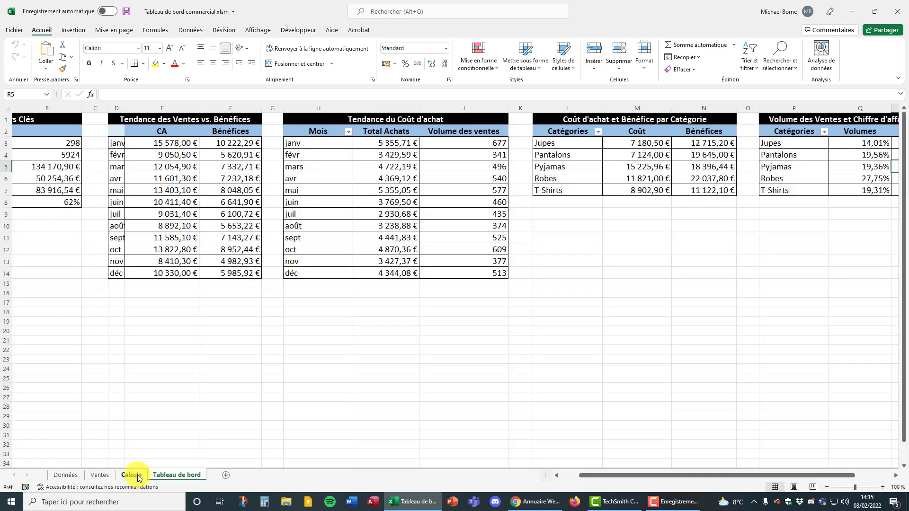
drag(589, 476, 573, 475)
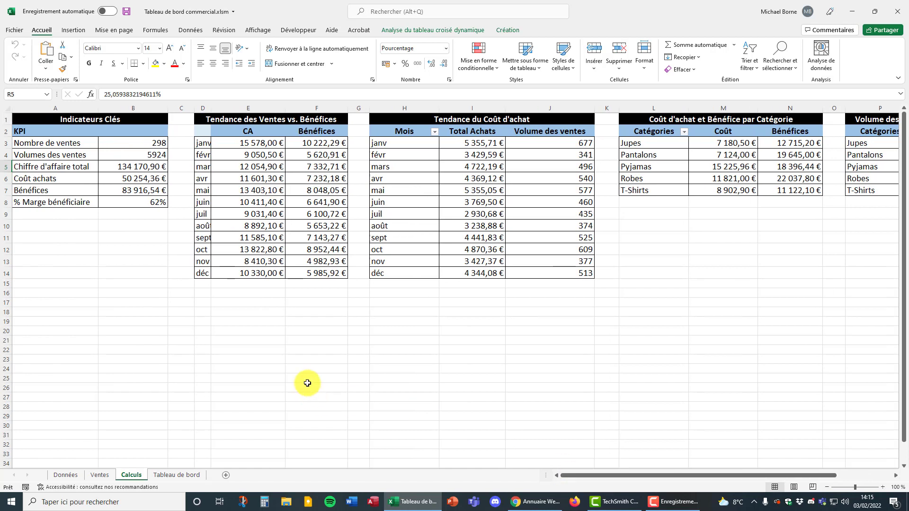
click(434, 132)
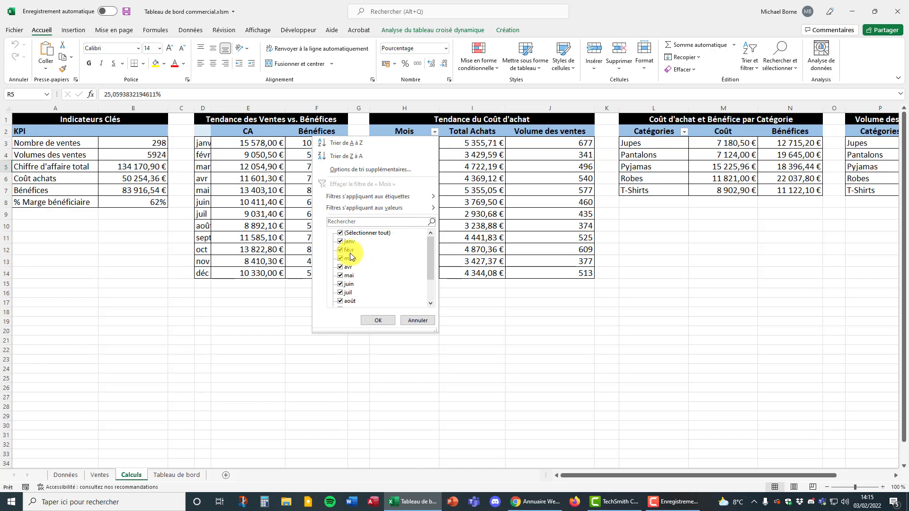
click(375, 127)
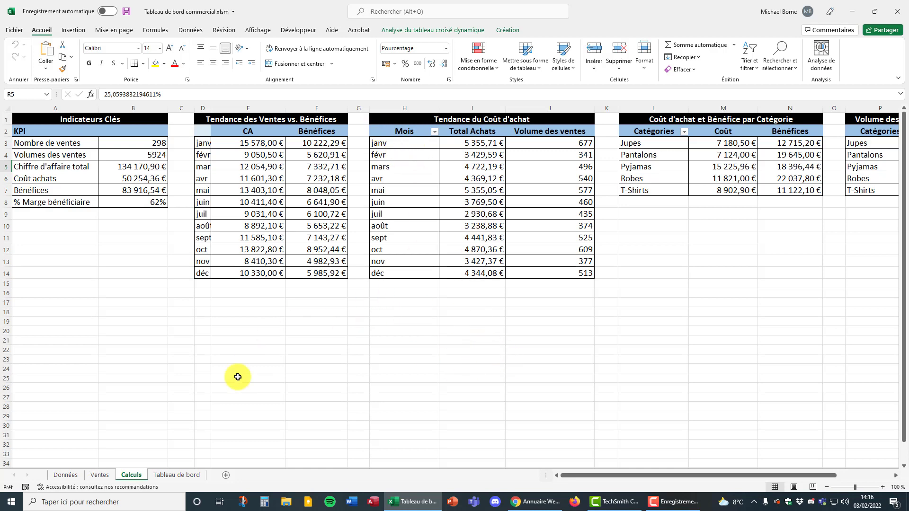
click(179, 475)
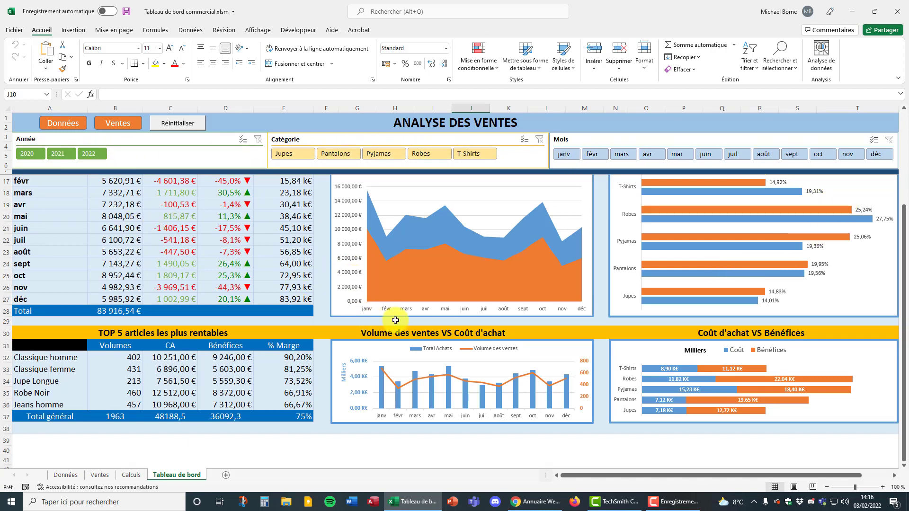
Step: Insert an Article slicer for the Indicateurs Clés pivot table on the Calculs sheet
click(133, 475)
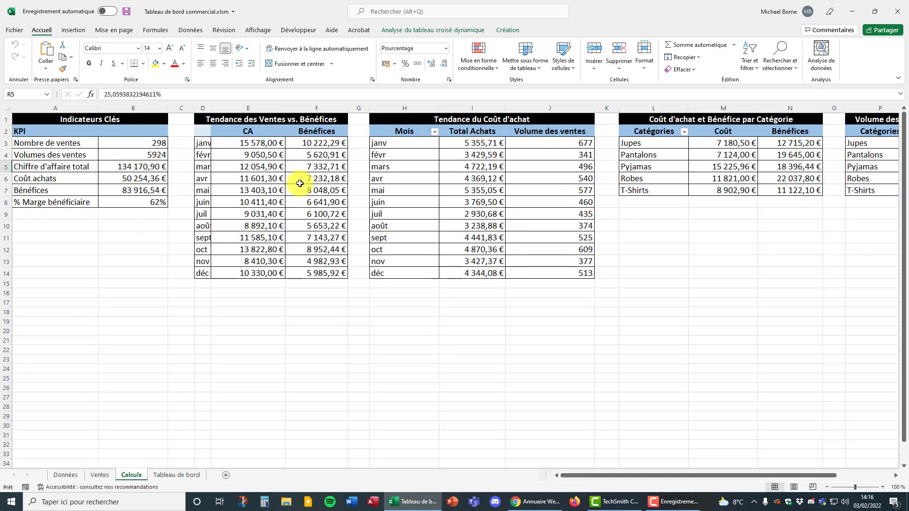
click(71, 170)
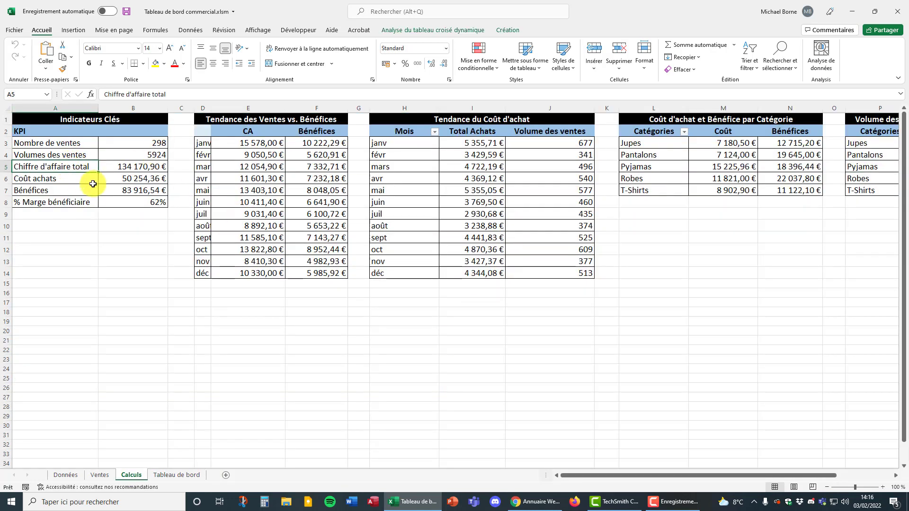
click(432, 31)
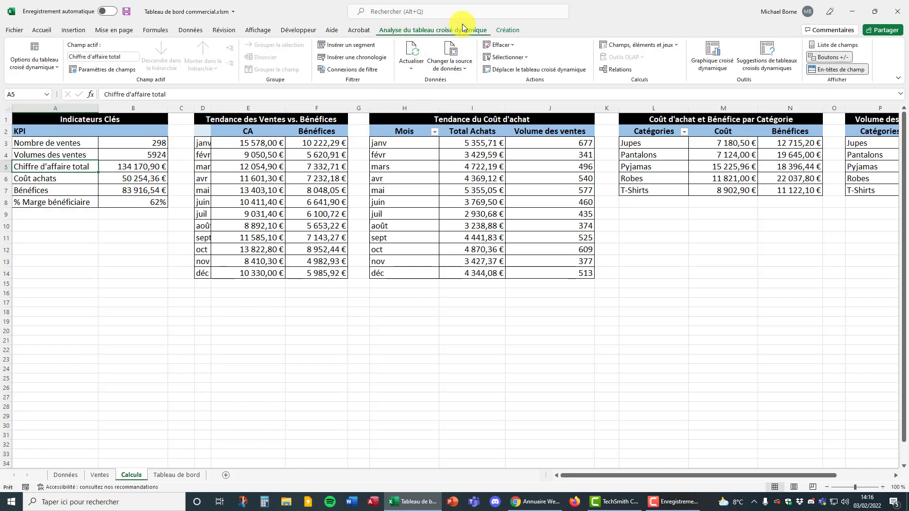
click(354, 48)
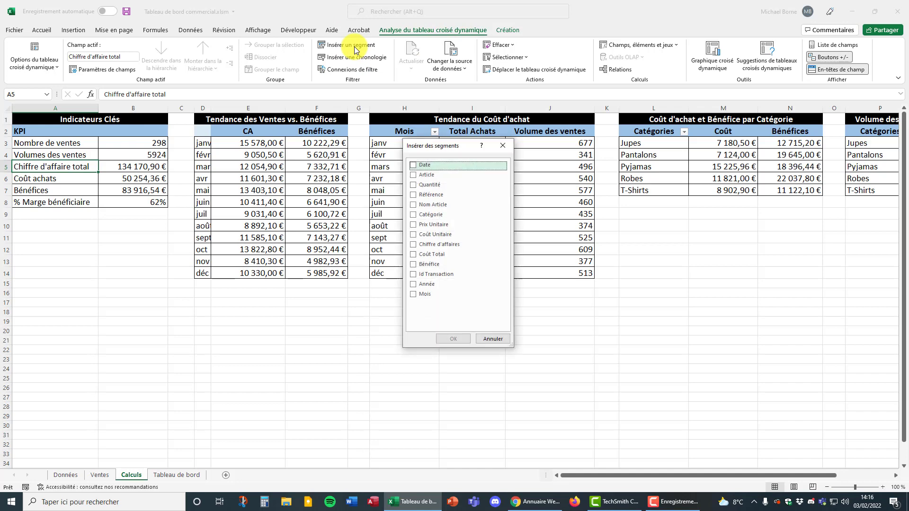
click(414, 176)
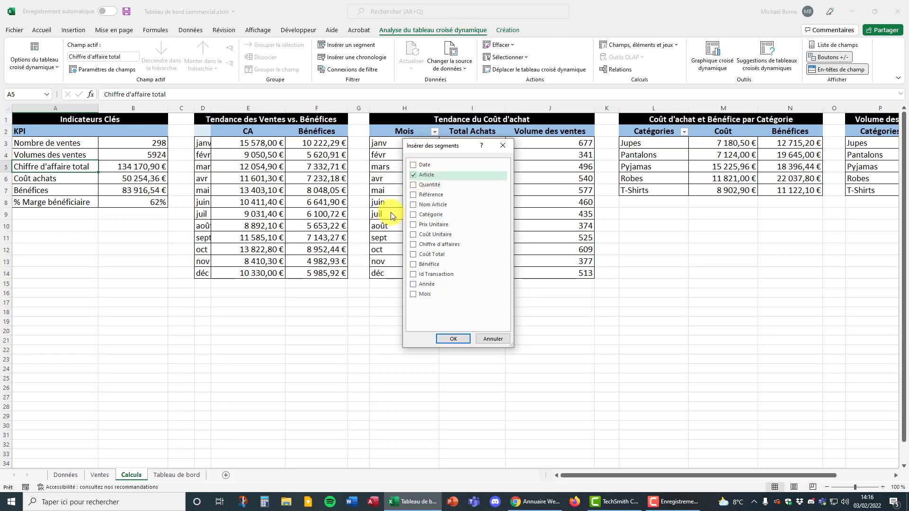
click(452, 339)
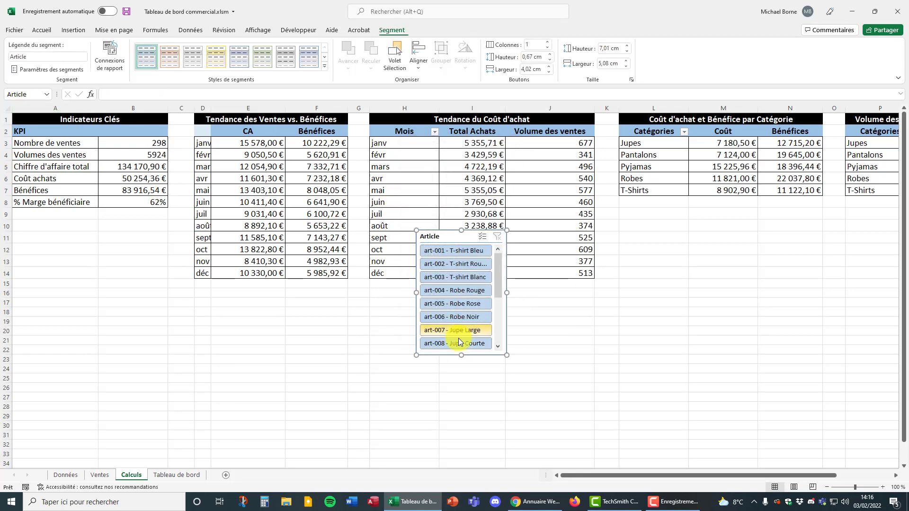
Step: Move the Article slicer over the lower rows of columns D to F and enlarge it to about 9.39 cm high by 9.71 cm wide
drag(430, 236, 205, 258)
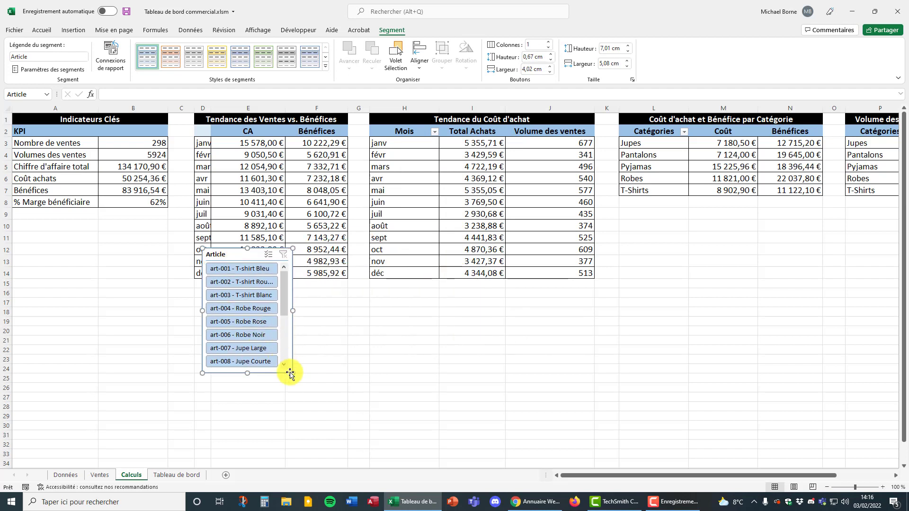
drag(292, 374, 375, 415)
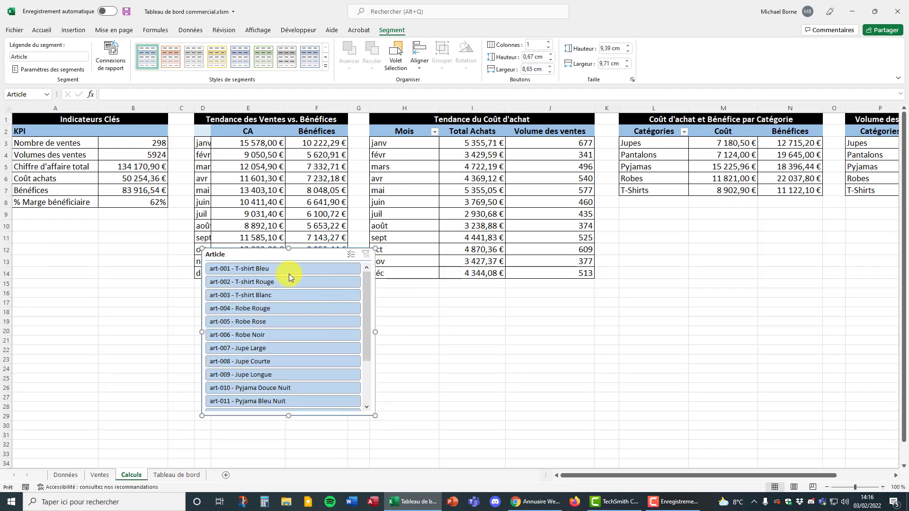
Step: Filter the Indicateurs Clés table by art-002, art-003 and art-004 in turn with the Article slicer, and clear the filter
scroll(290, 280, down, 3)
scroll(308, 364, up, 3)
click(279, 283)
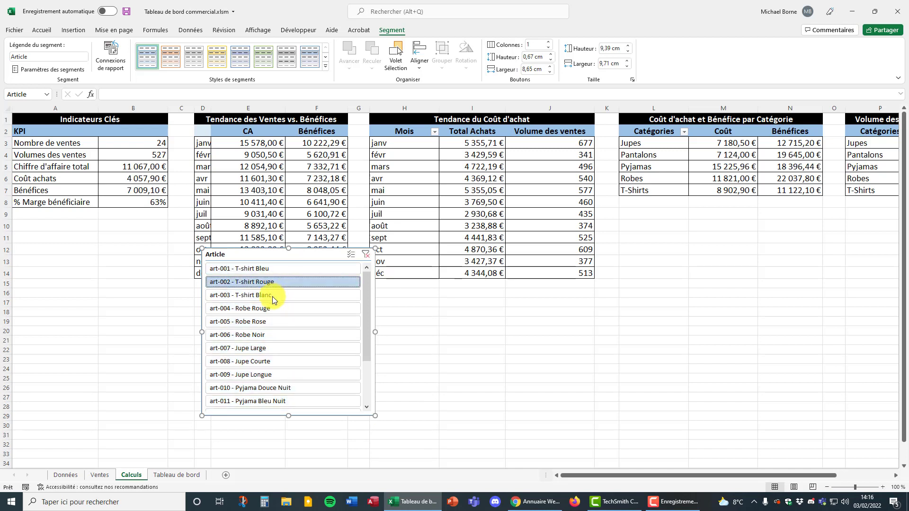
click(271, 296)
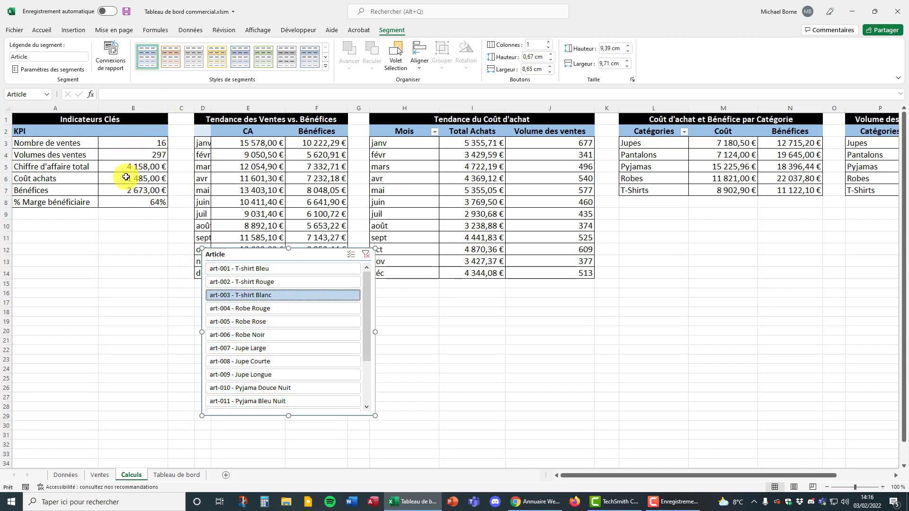
click(253, 308)
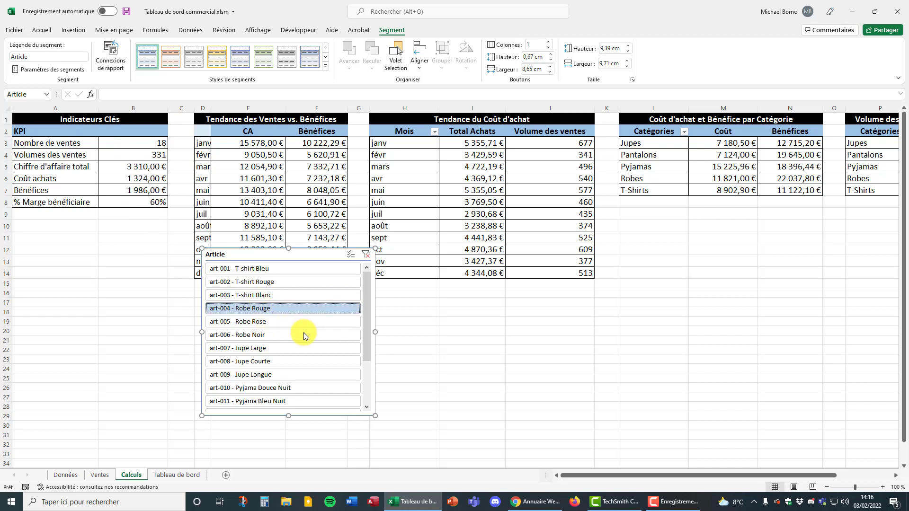
click(367, 256)
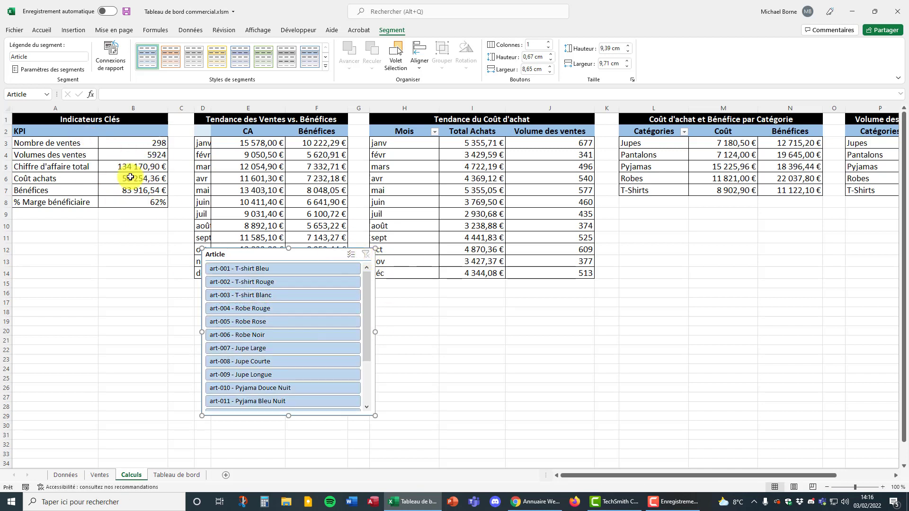
Step: Enable multiple selection in the Article slicer and exclude the articles art-001 to art-005
click(350, 255)
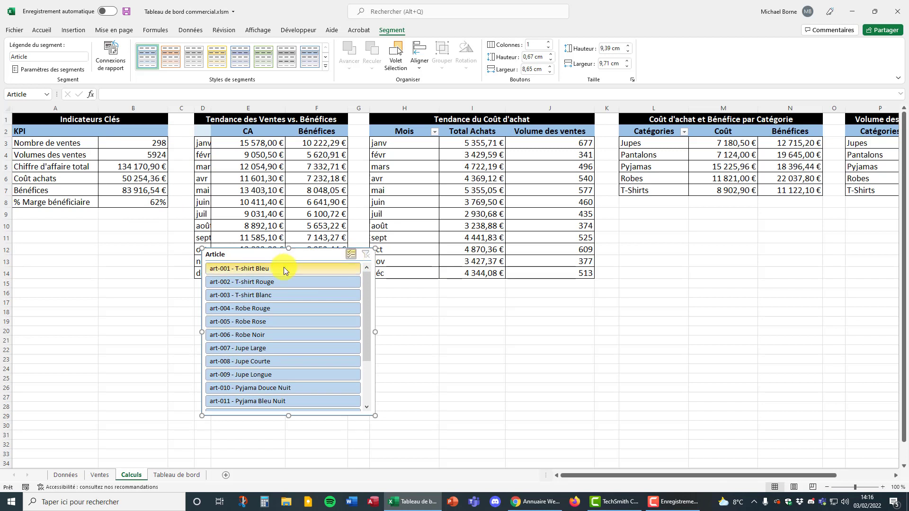
click(283, 268)
click(283, 282)
click(285, 295)
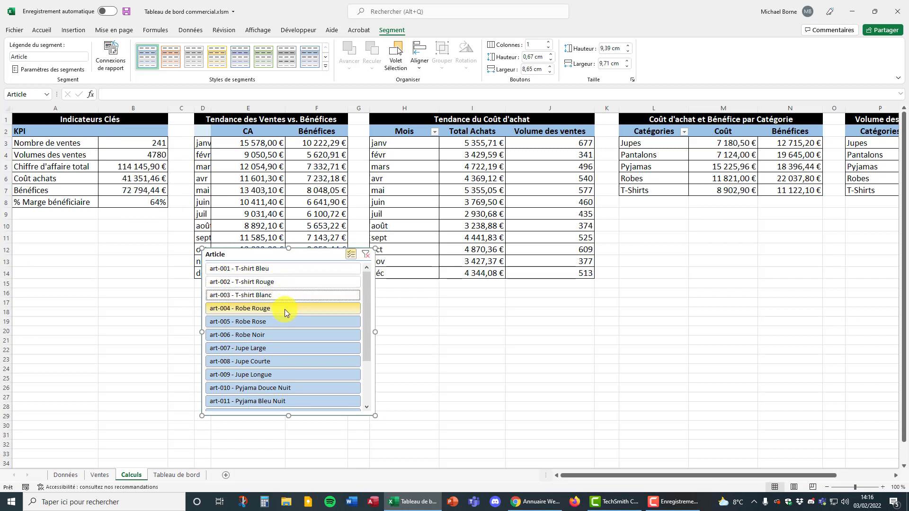
click(285, 308)
click(300, 327)
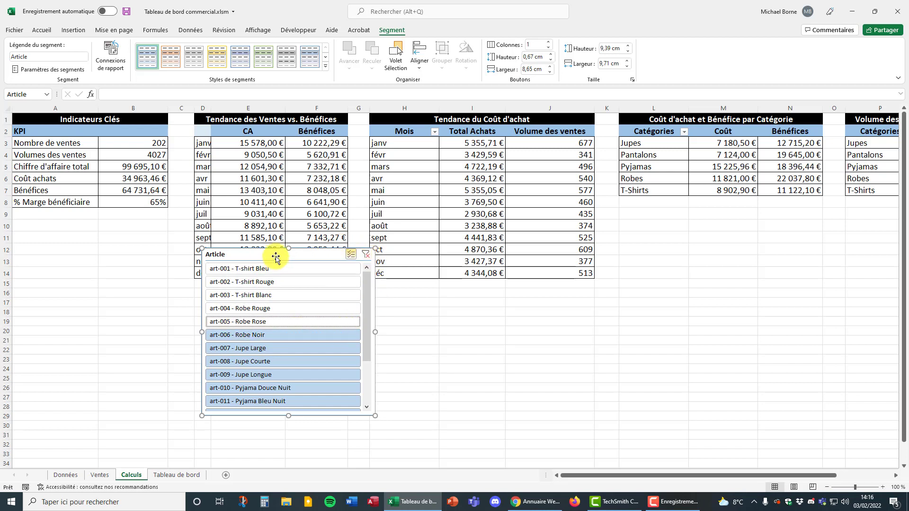
Step: Move the Article slicer off column F to below the Indicateurs Clés table
drag(276, 258, 164, 245)
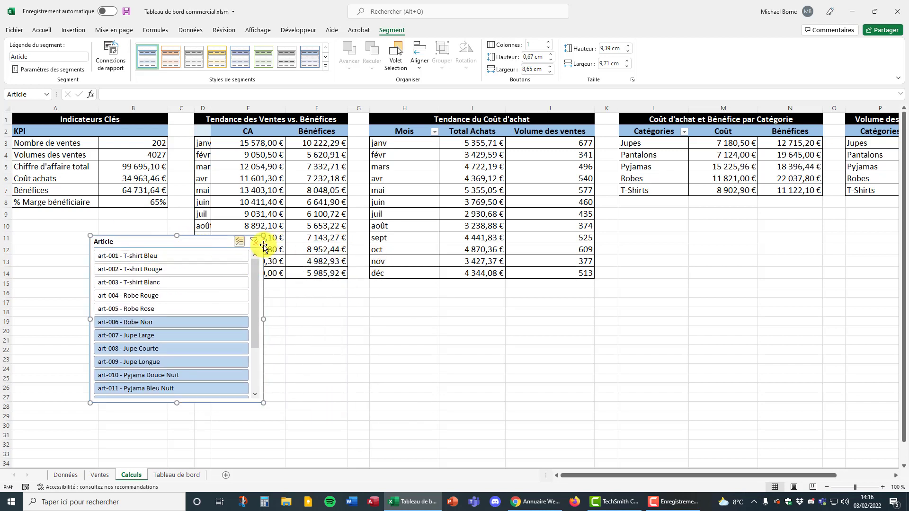
click(301, 302)
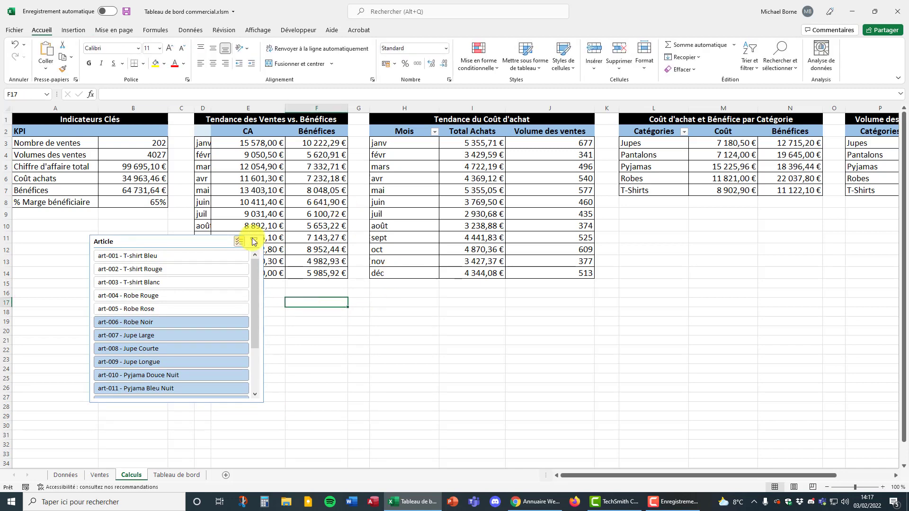
drag(208, 244, 161, 256)
Step: Connect the Article slicer to the Tendance des Ventes vs. Bénéfices pivot table and move the slicer below row 14
click(273, 190)
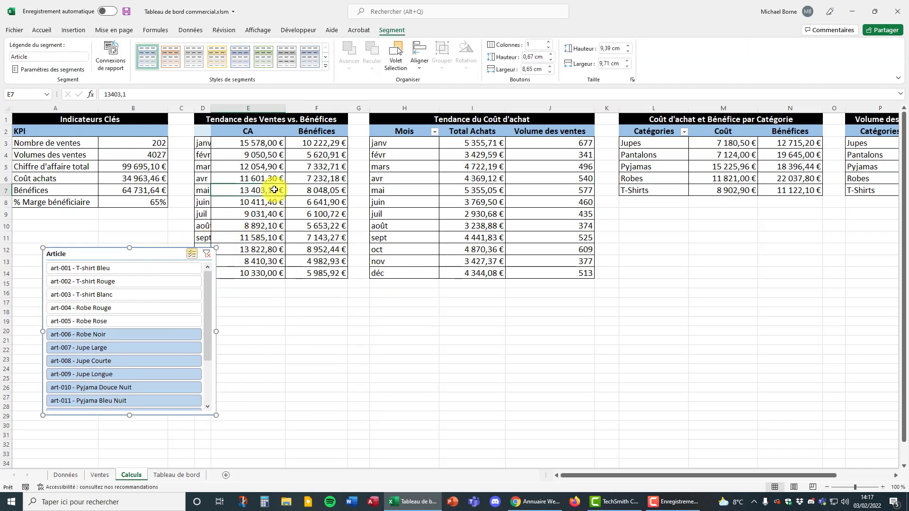
click(429, 32)
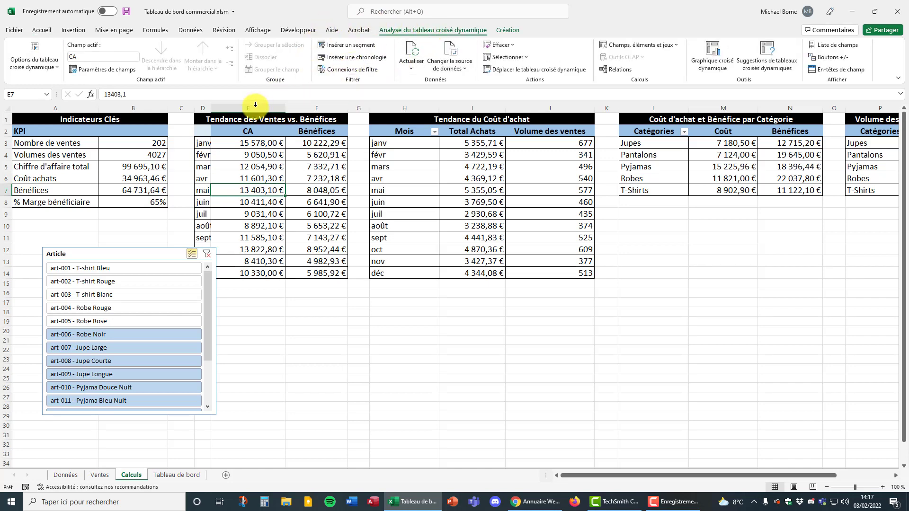
click(347, 71)
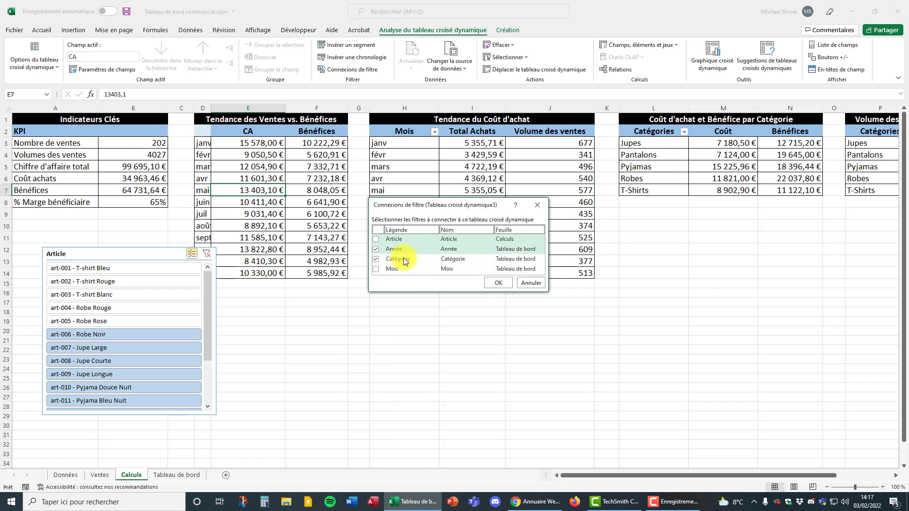
click(376, 239)
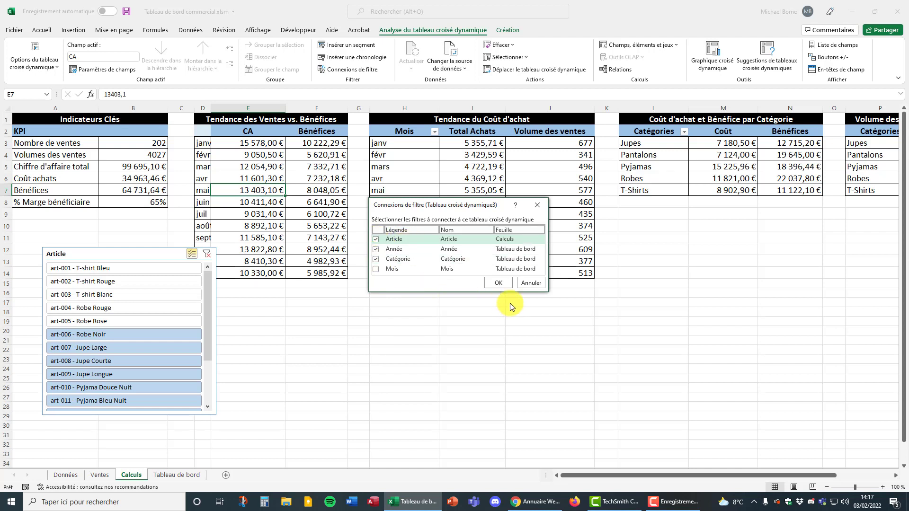
click(501, 282)
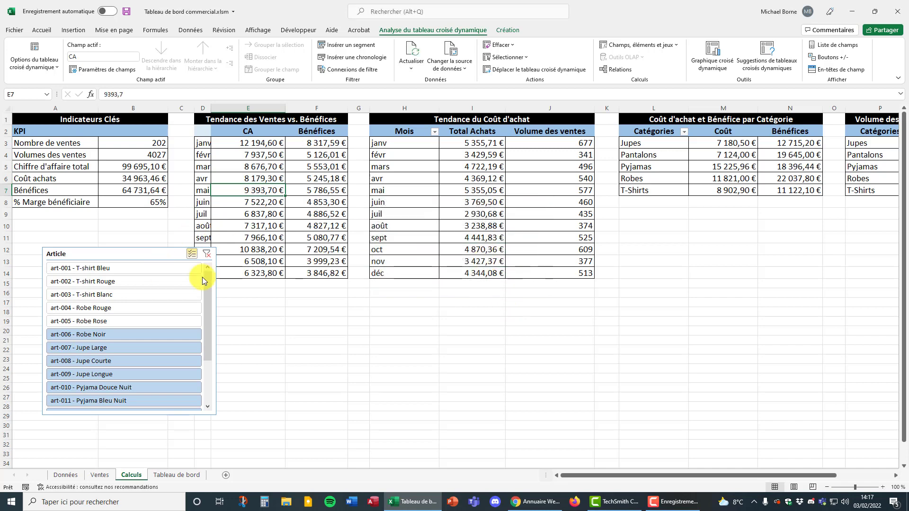
drag(115, 258, 146, 314)
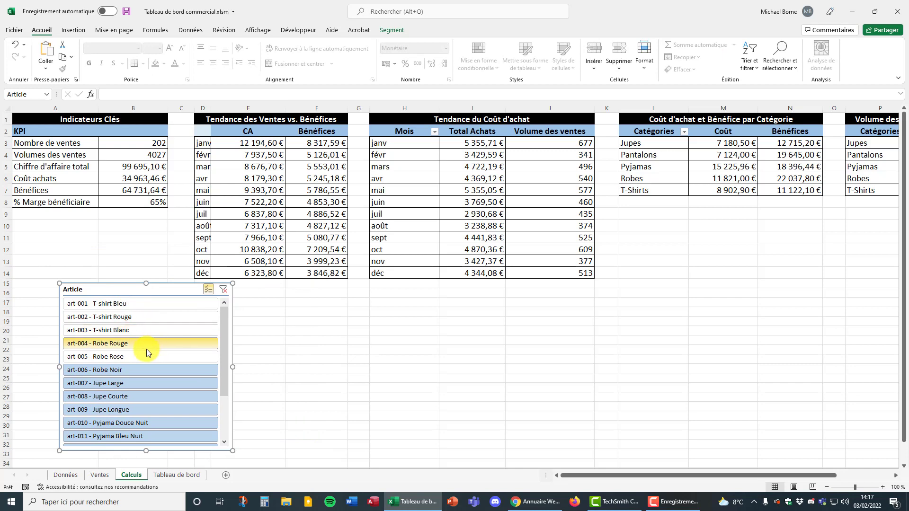
Step: In the Article slicer, exclude Robe Noir, Jupe Large and Jupe Courte, then re-include Jupe Large and Robe Noir and add Robe Rose
click(125, 368)
click(137, 381)
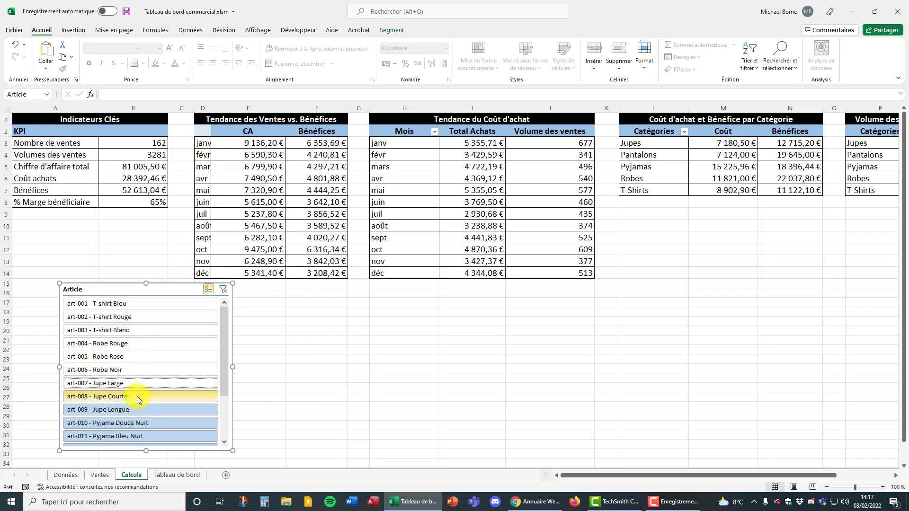
click(138, 396)
click(140, 383)
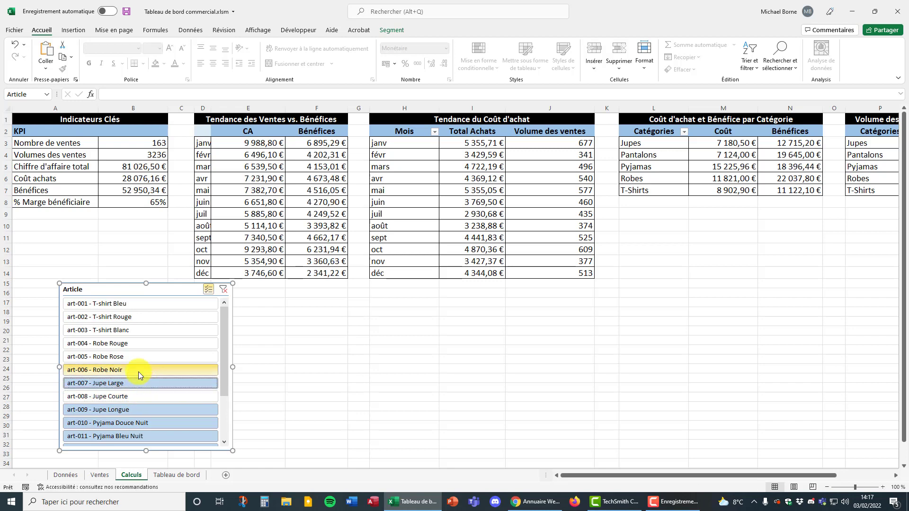
click(139, 372)
click(140, 356)
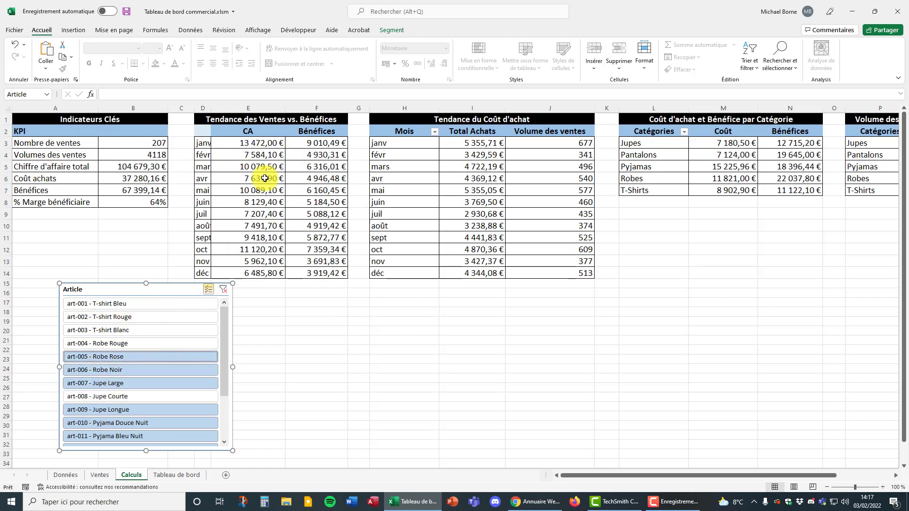
Step: Clear the Article slicer's filter and delete the slicer from the Calculs sheet
click(226, 292)
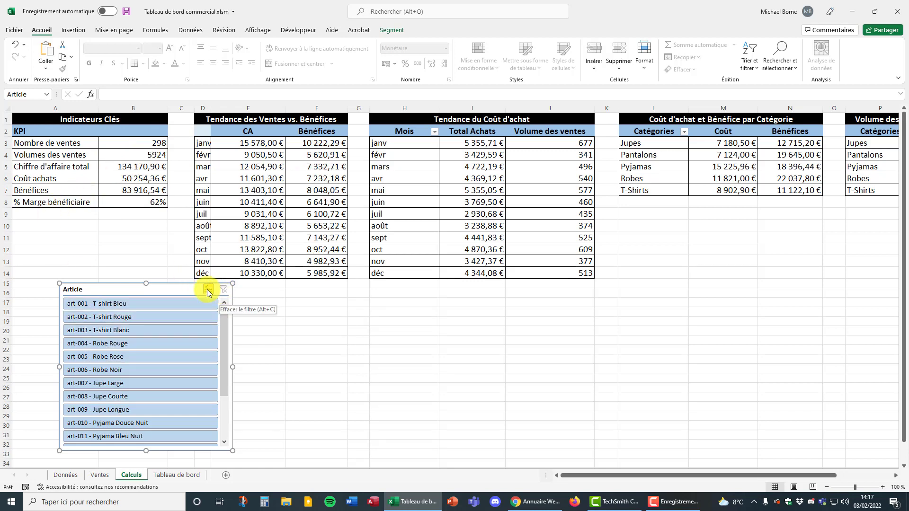
click(175, 291)
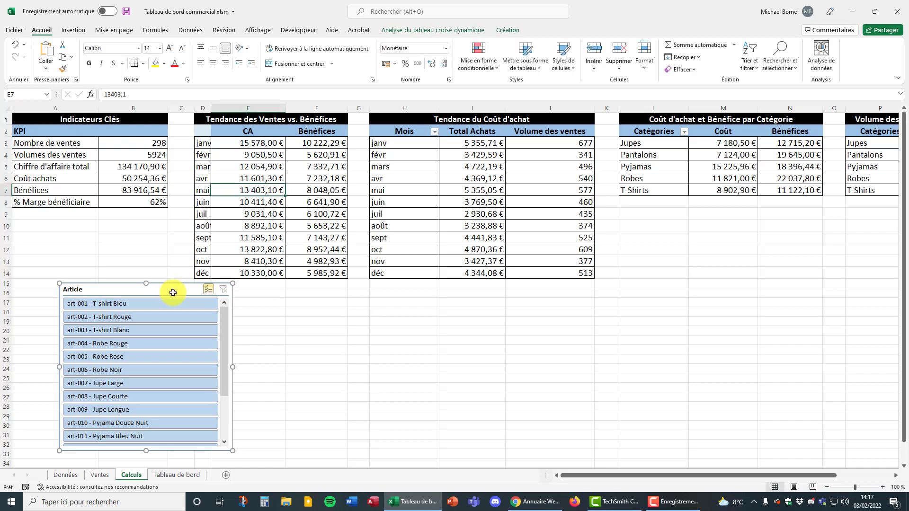
key(Delete)
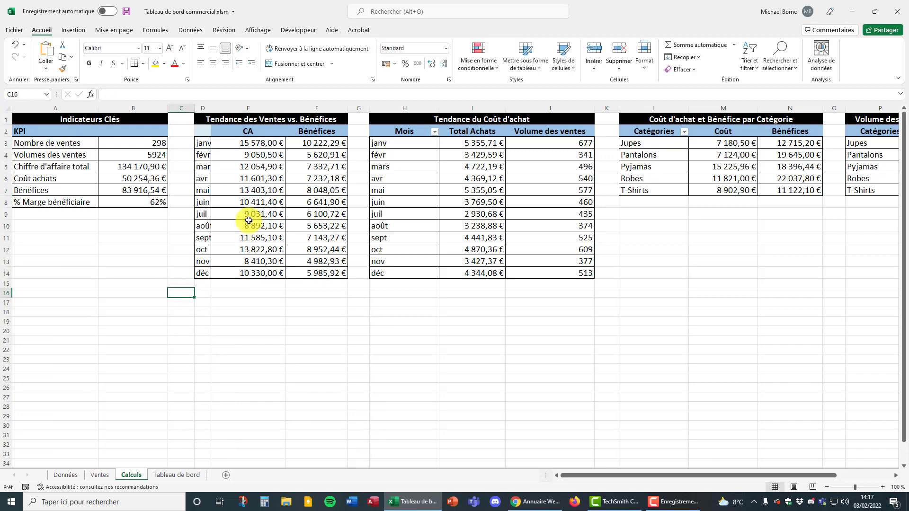
Step: Check which slicers are connected to the Indicateurs Clés pivot table, closing the filter connections without changes
click(126, 120)
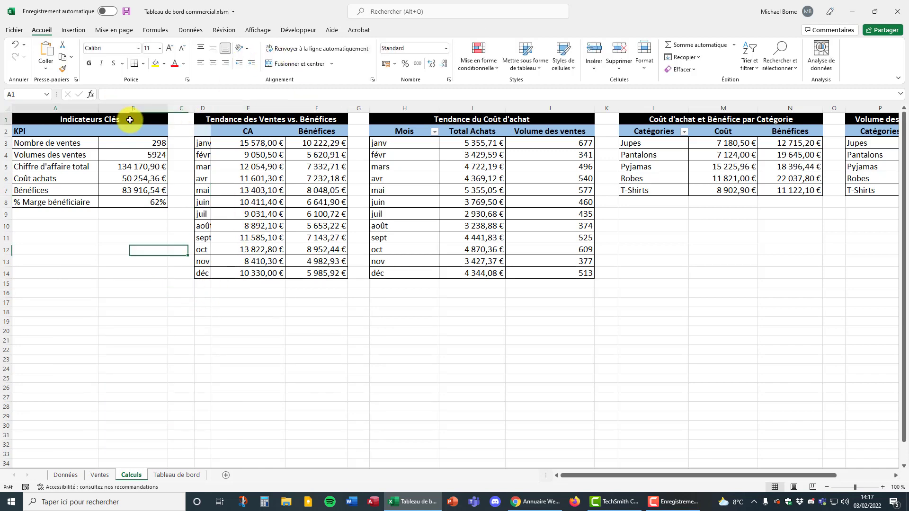
click(145, 143)
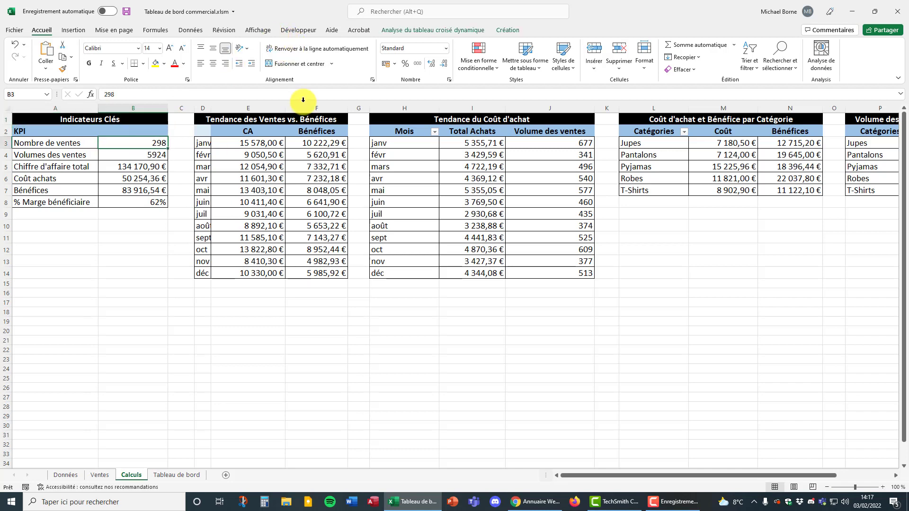
click(445, 33)
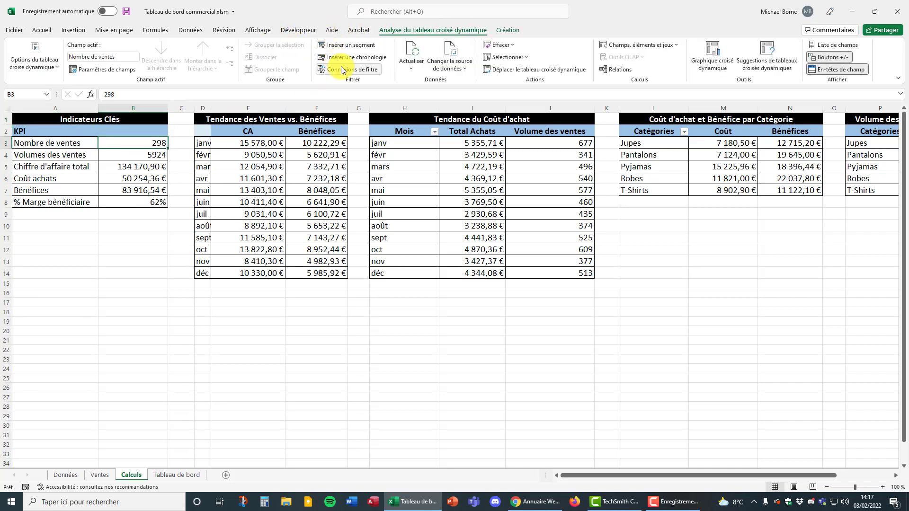
click(334, 69)
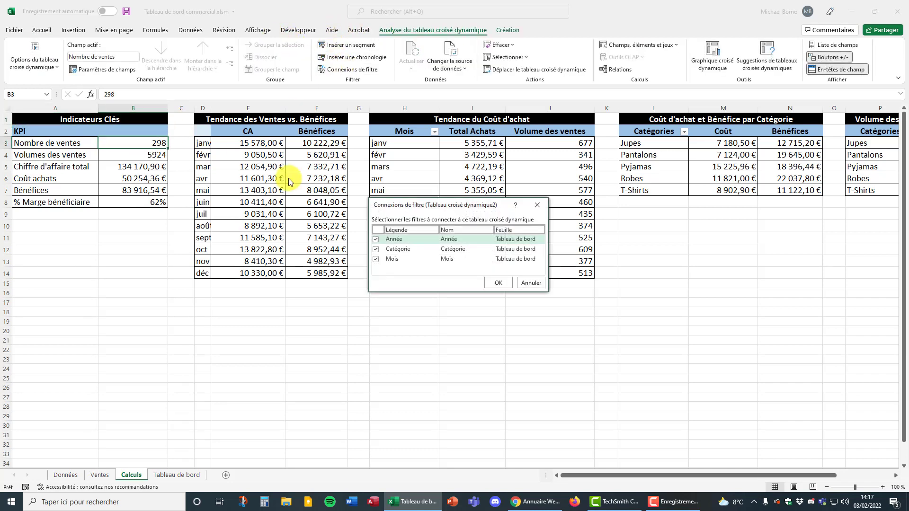
click(376, 240)
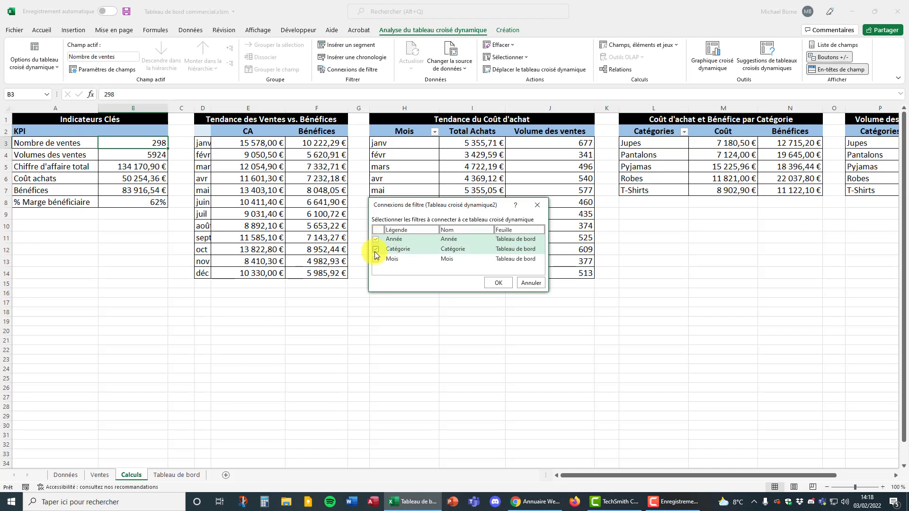
click(376, 259)
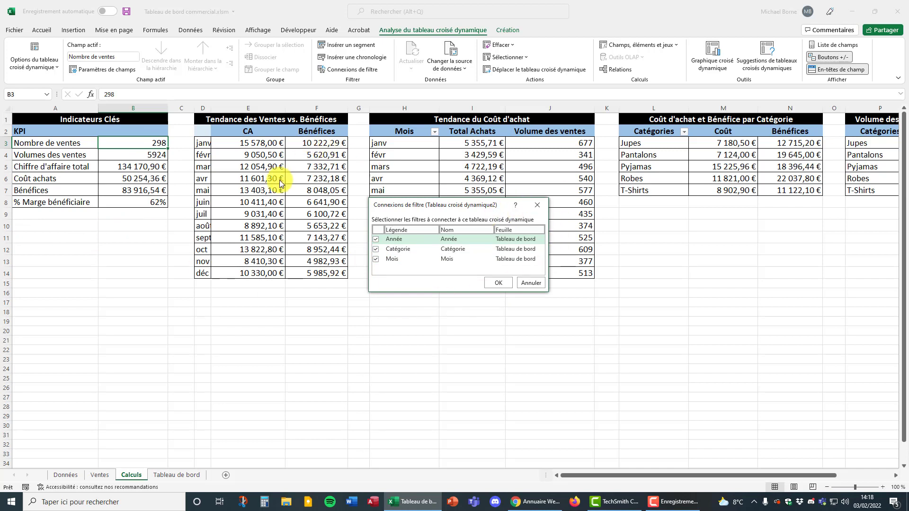
click(537, 206)
Step: Check which slicers are connected to the Tendance du Coût d'achat pivot table, without changing the connections
click(417, 178)
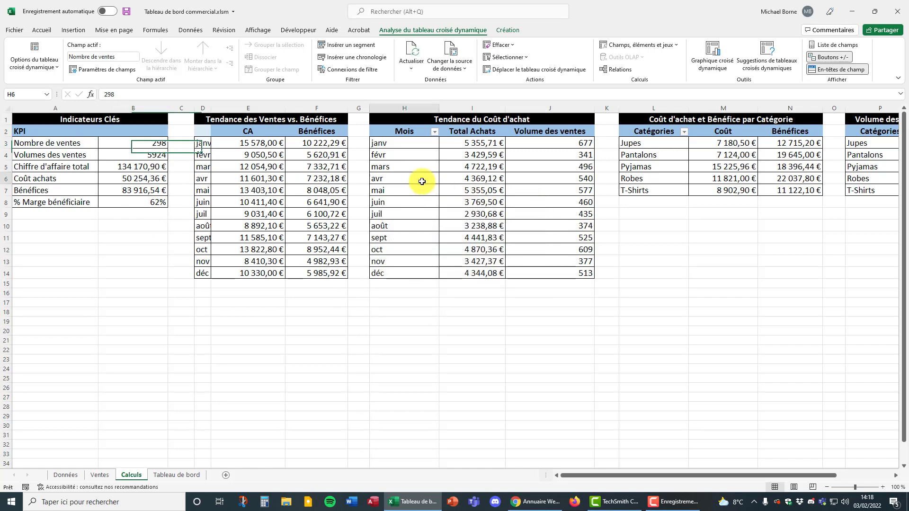
click(356, 71)
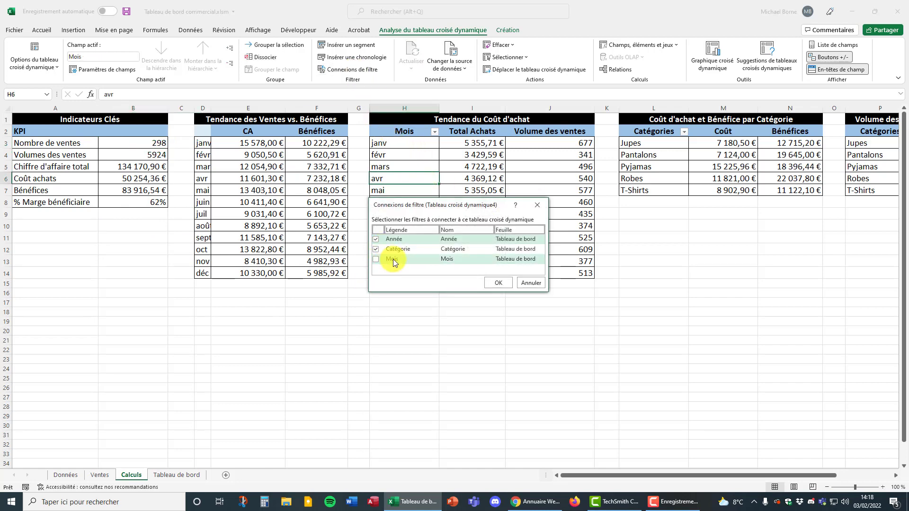
drag(430, 206, 246, 162)
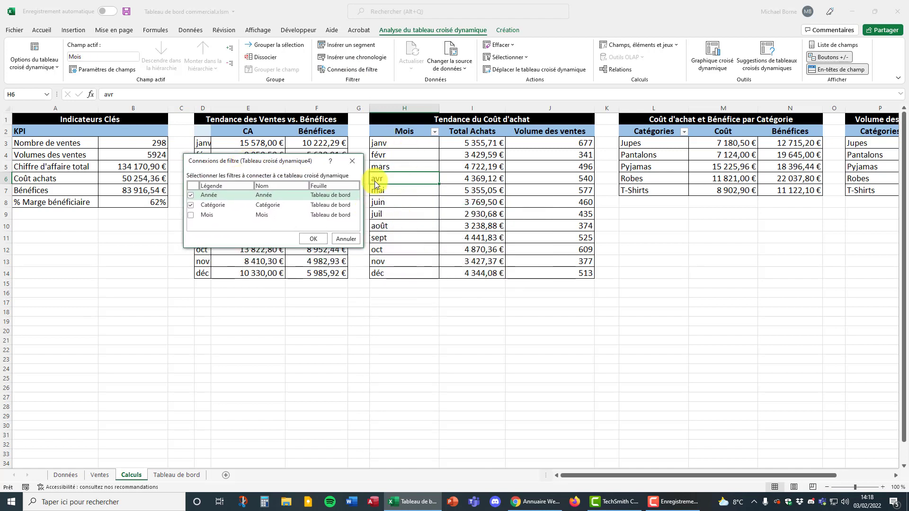
click(345, 239)
Step: Check the filter connections of the Coût d'achat et Bénéfice par Catégorie pivot table, leaving them as they are
click(661, 169)
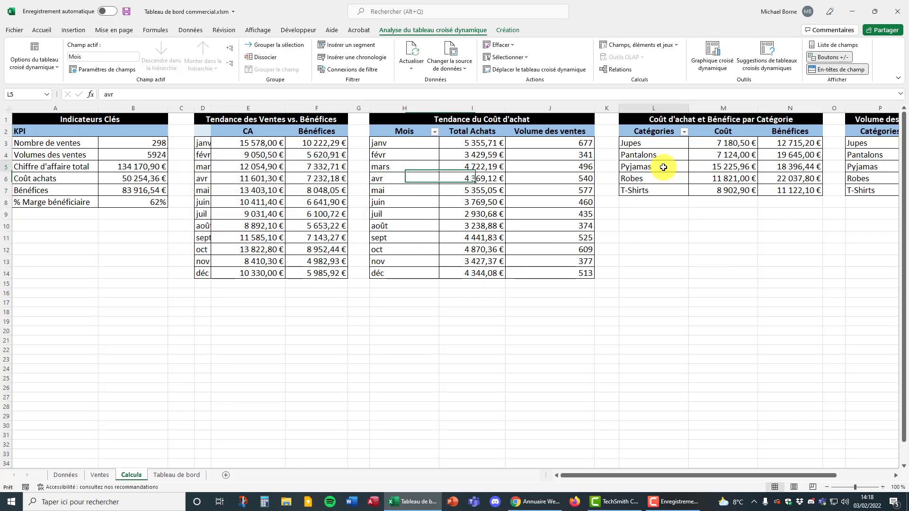
click(343, 71)
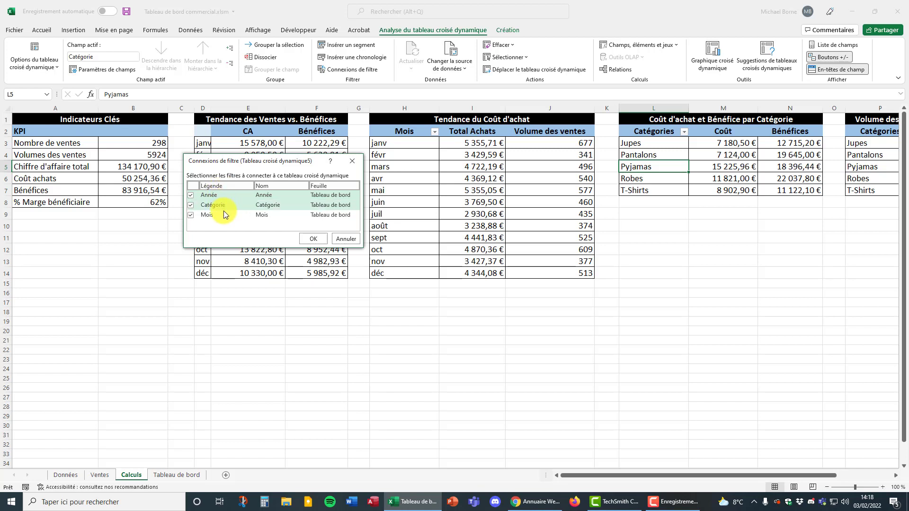
click(353, 162)
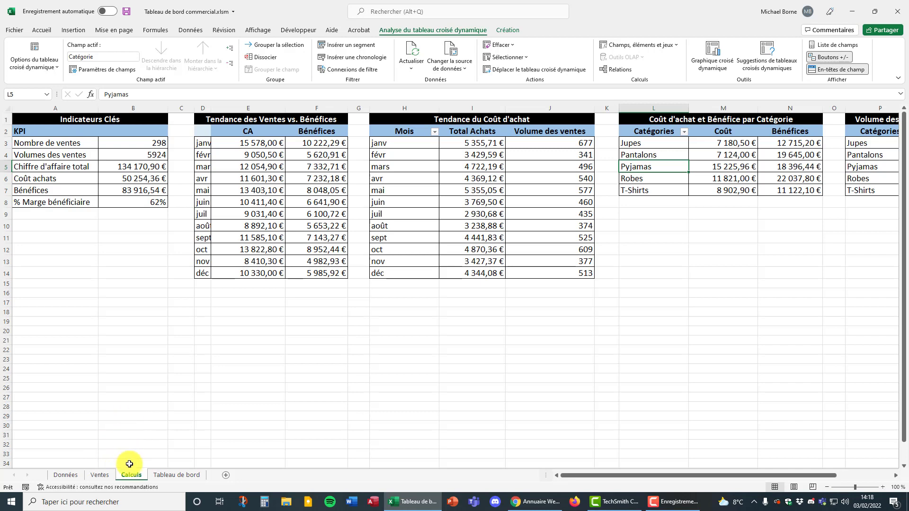
Step: Look at the Année, Catégorie and Mois slicers on the Tableau de bord sheet
click(165, 477)
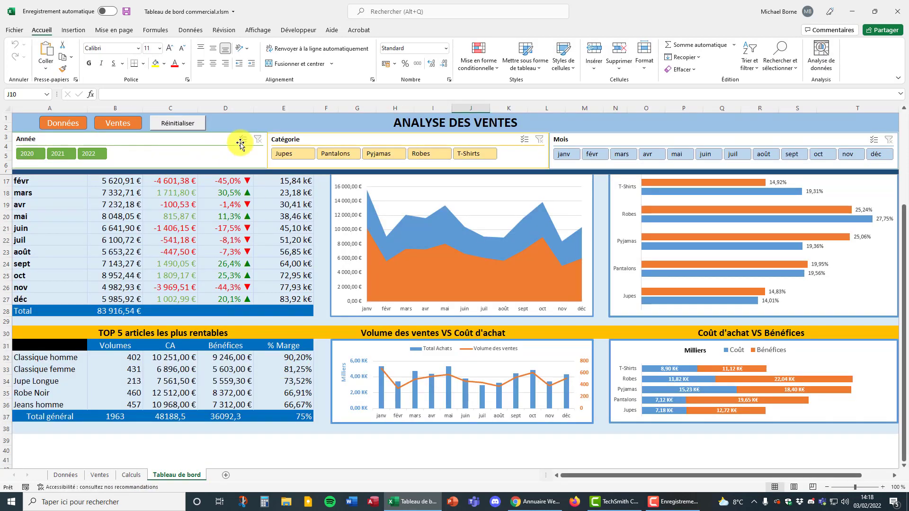
click(189, 140)
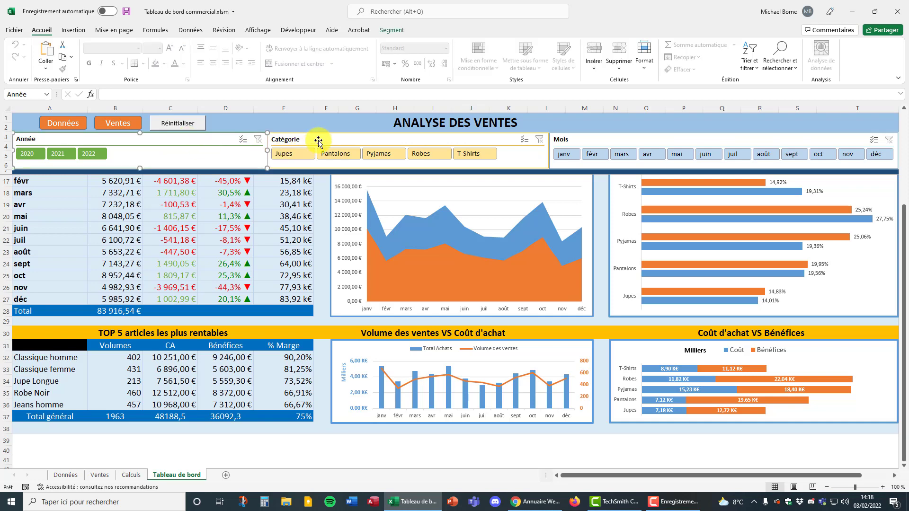
click(513, 141)
click(591, 141)
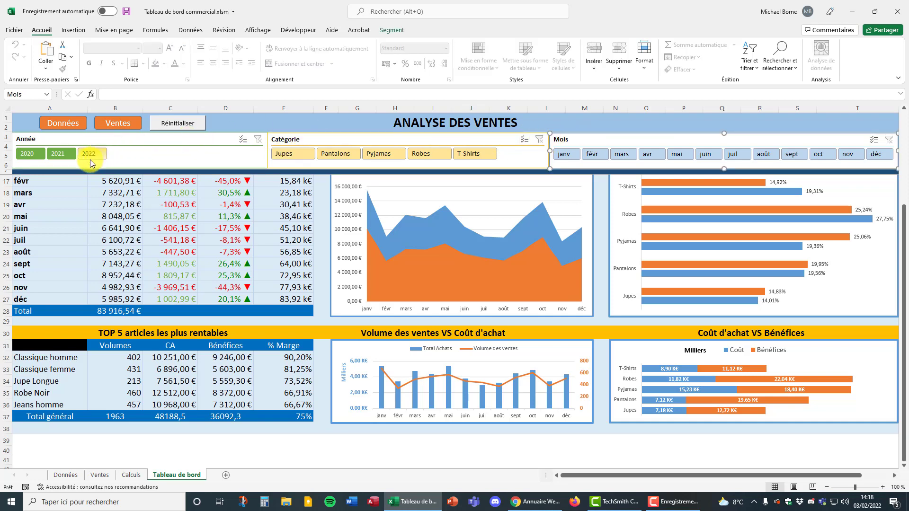
Step: Test the Année slicer with 2020, checking its effect on the Calculs pivot tables, and return to the unfiltered dashboard
click(31, 154)
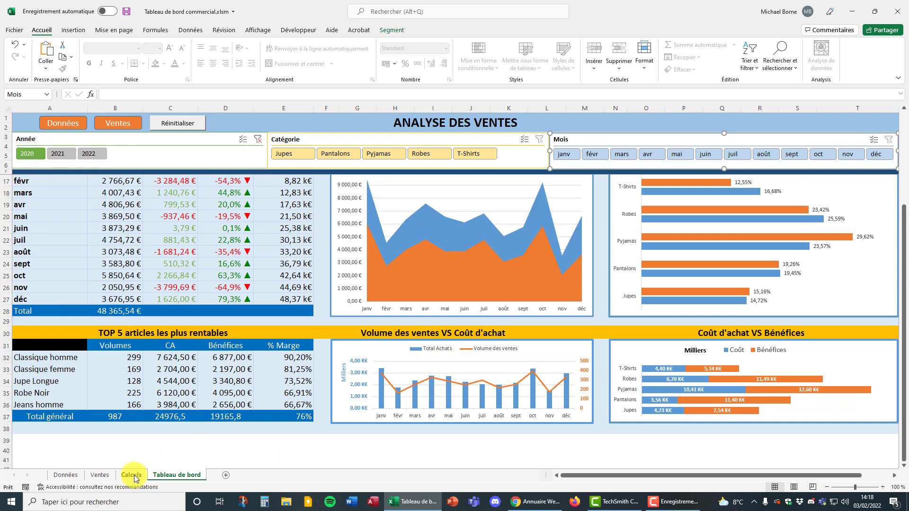
click(132, 475)
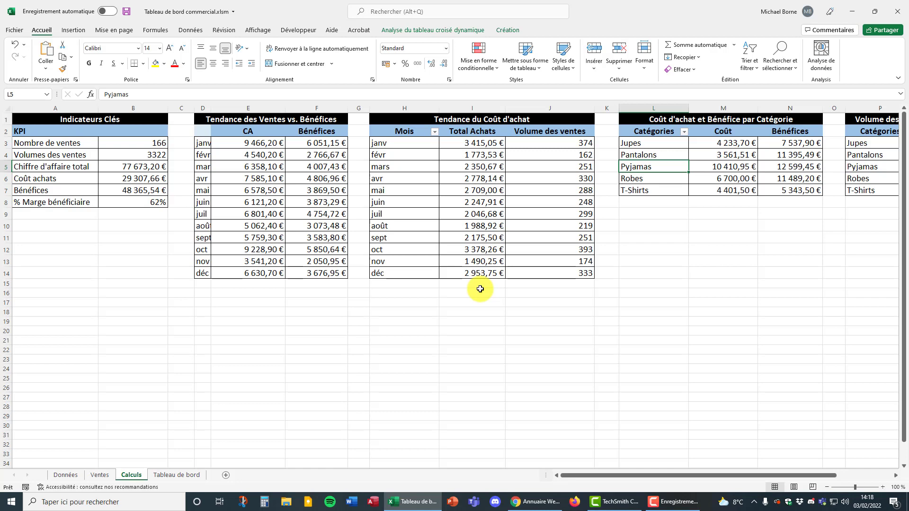
click(187, 474)
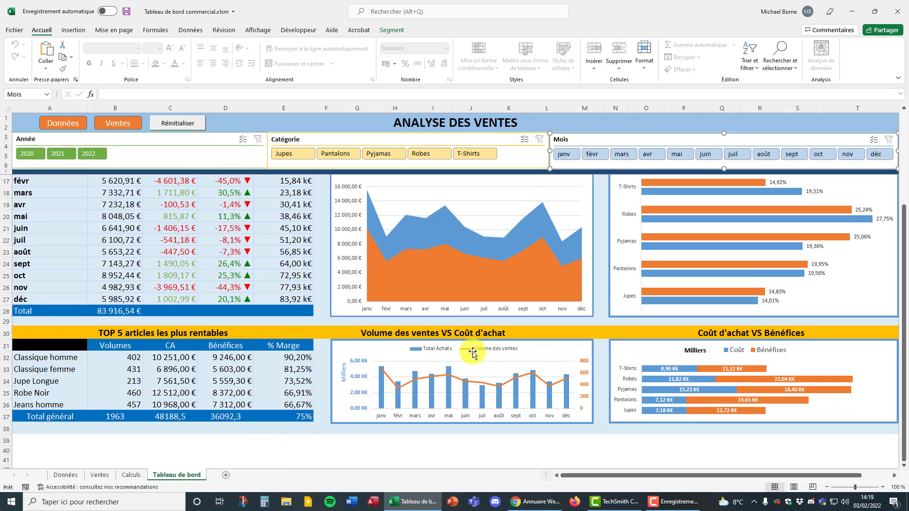
Step: Test the dashboard slicers with Robes, then T-Shirts and févr, checking the Calculs pivot tables before returning to the unfiltered dashboard
click(433, 158)
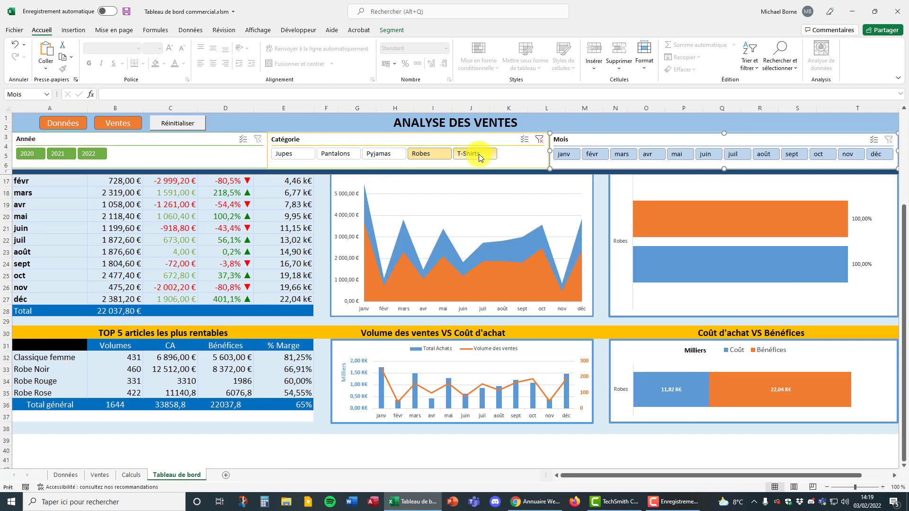
click(480, 156)
click(602, 158)
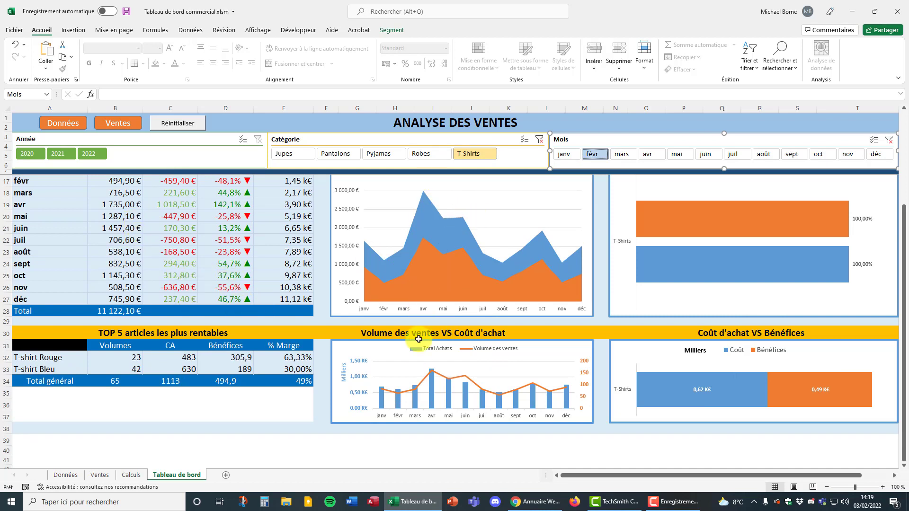
click(131, 475)
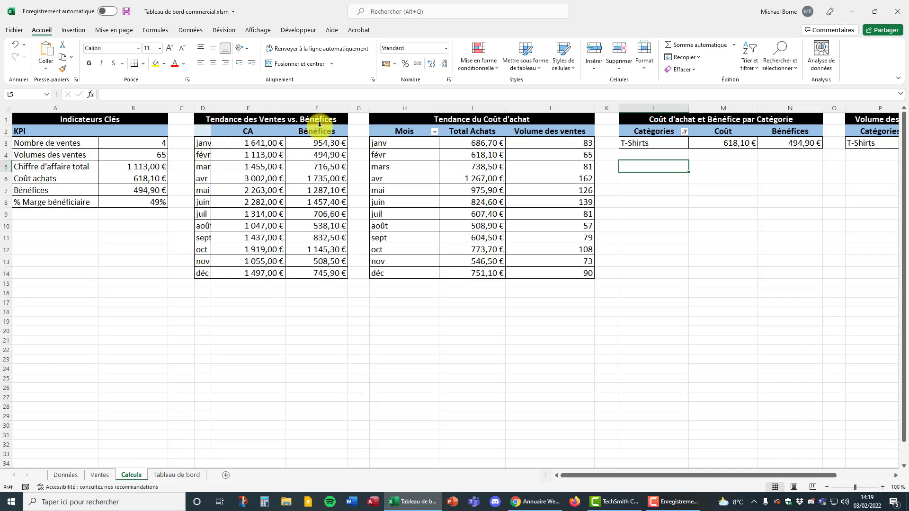
click(172, 476)
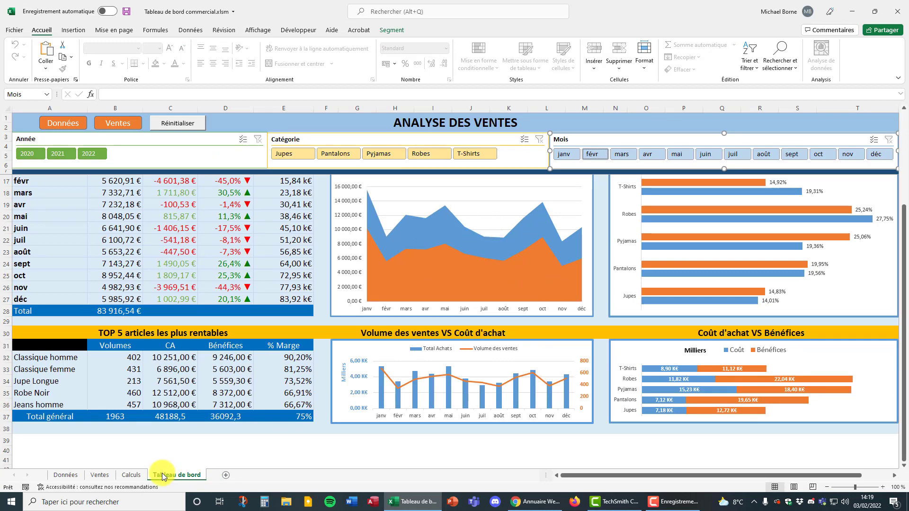
Step: Insert an area pivot chart from the Tendance des Ventes vs. Bénéfices pivot table on the Calculs sheet
click(130, 476)
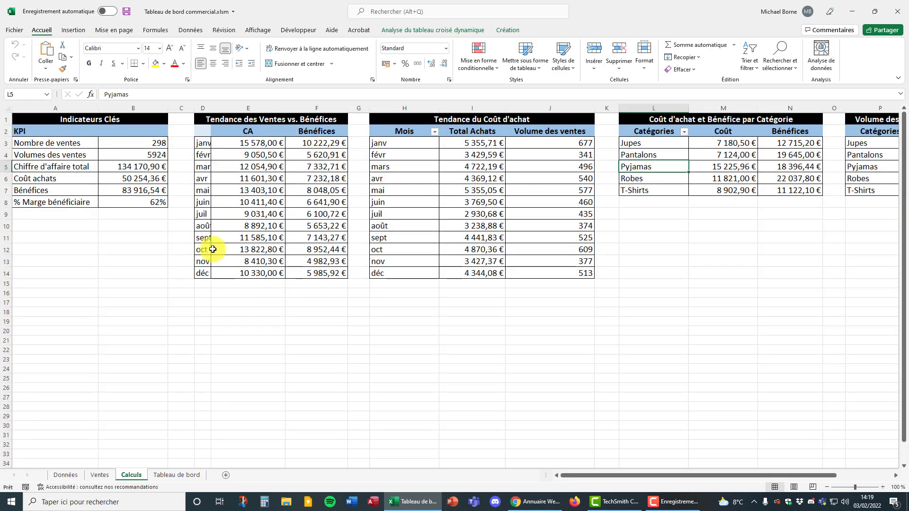
click(258, 191)
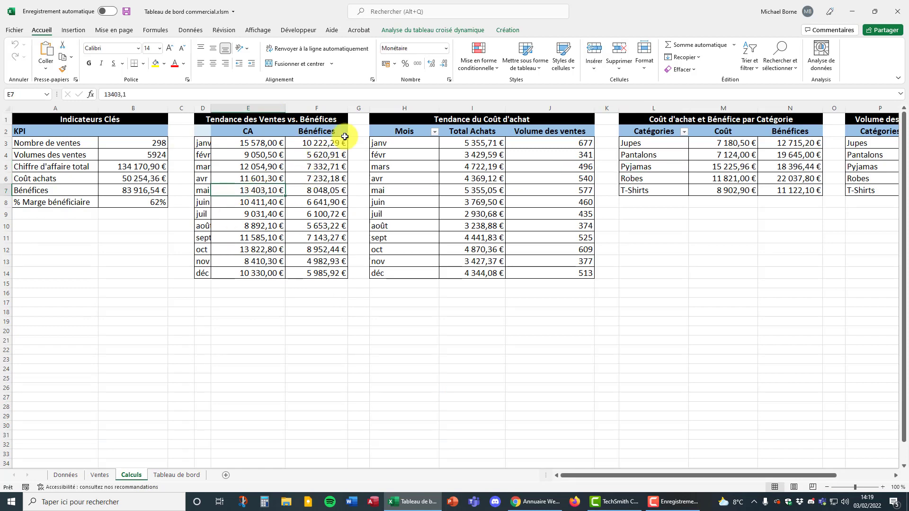
click(418, 30)
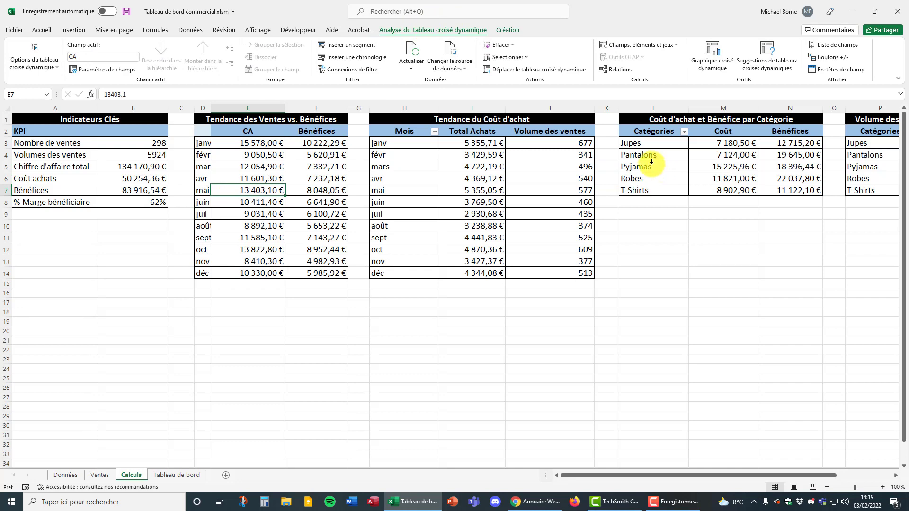
click(510, 35)
click(456, 31)
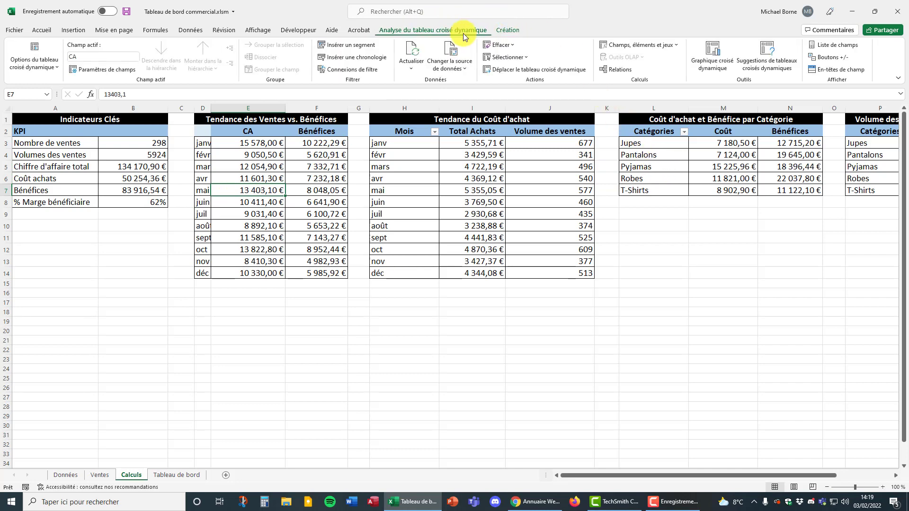
click(713, 62)
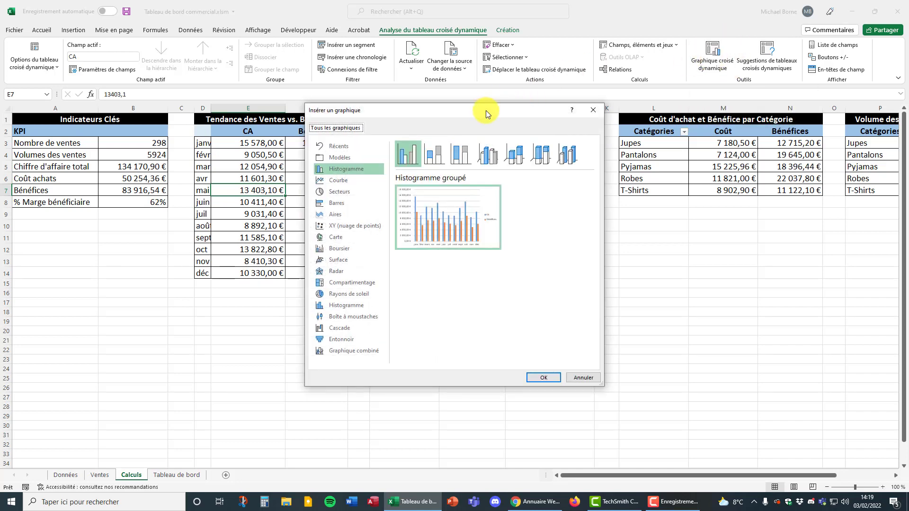
drag(486, 110, 631, 113)
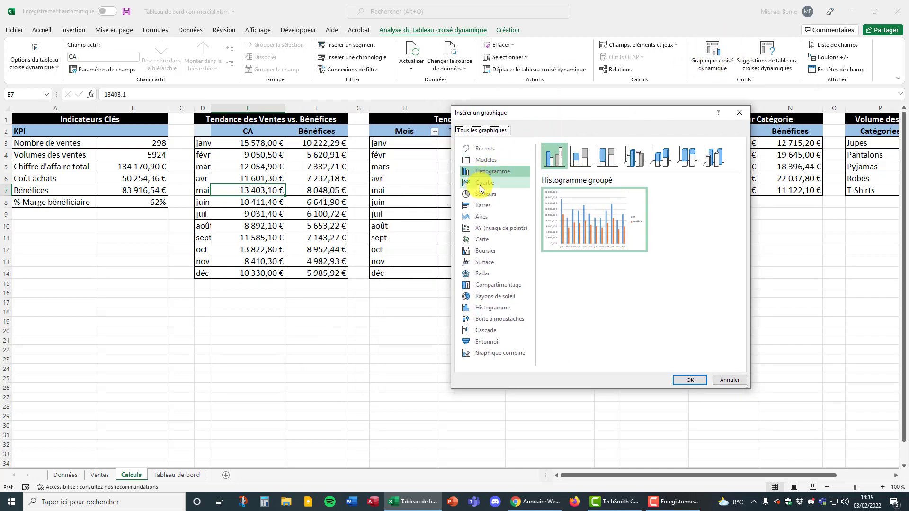
click(481, 219)
mouse_move(586, 229)
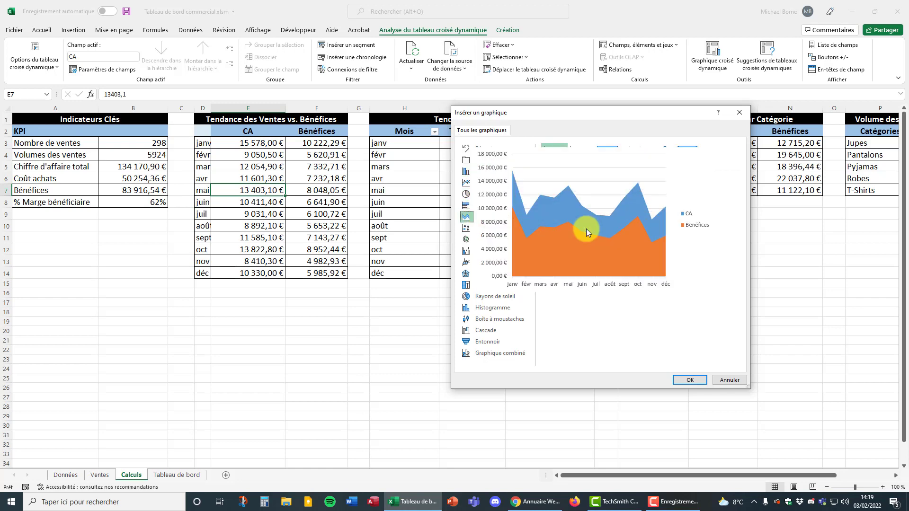
click(685, 382)
drag(535, 238, 625, 247)
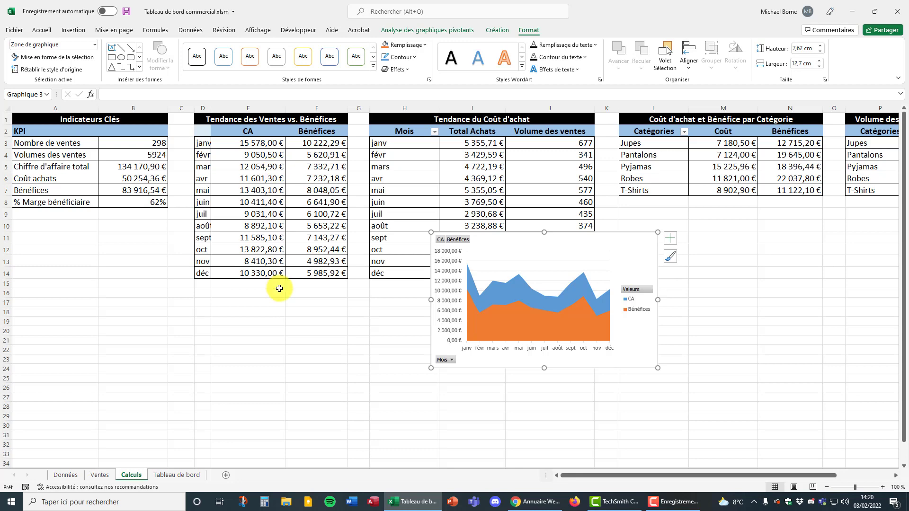
Step: Move the Année slicer from the Tableau de bord sheet to the Calculs sheet, beneath the sales and profits pivot table
click(189, 474)
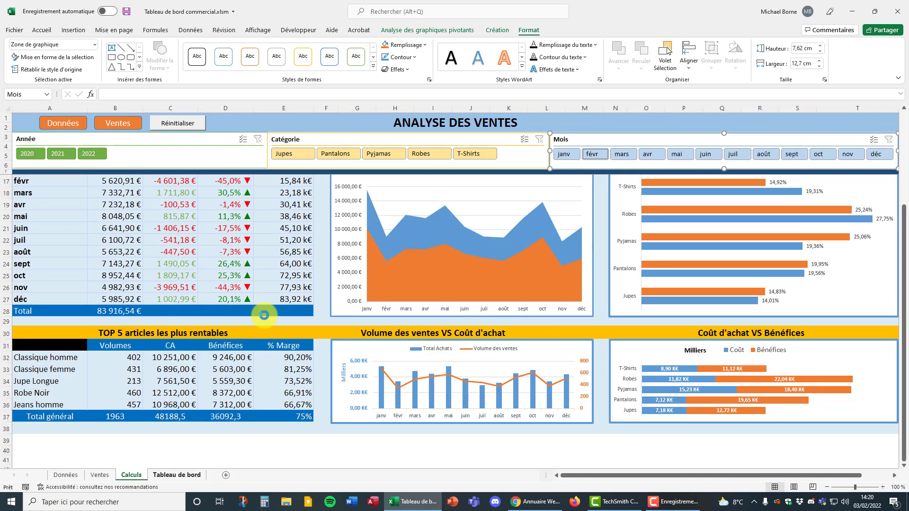
click(200, 140)
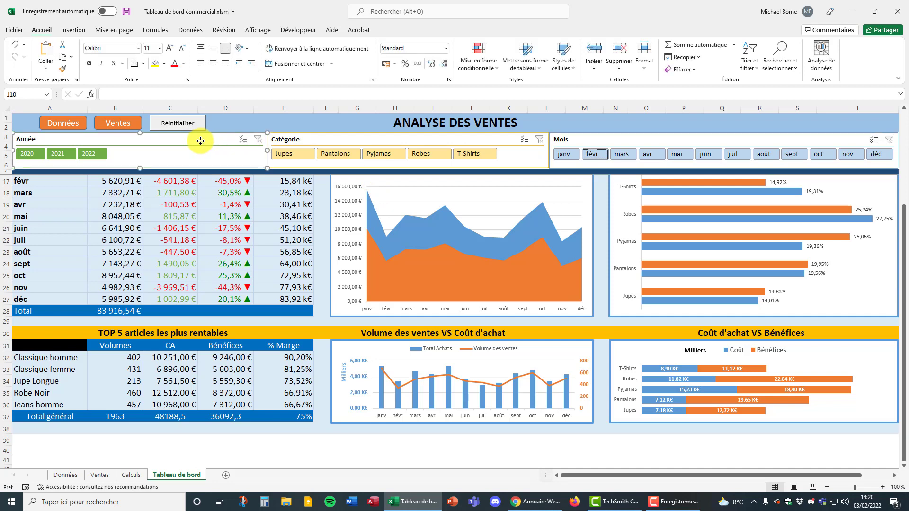
click(132, 475)
click(179, 377)
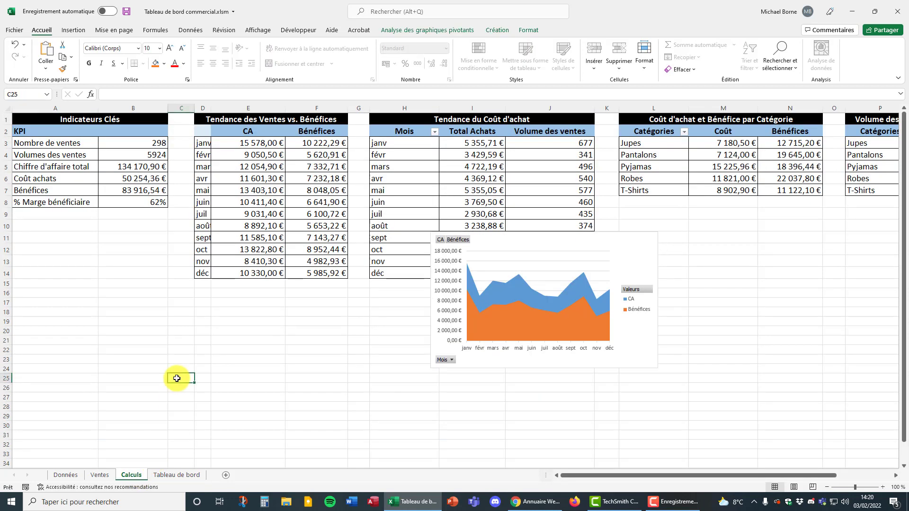
key(ctrl+v)
drag(268, 375, 261, 312)
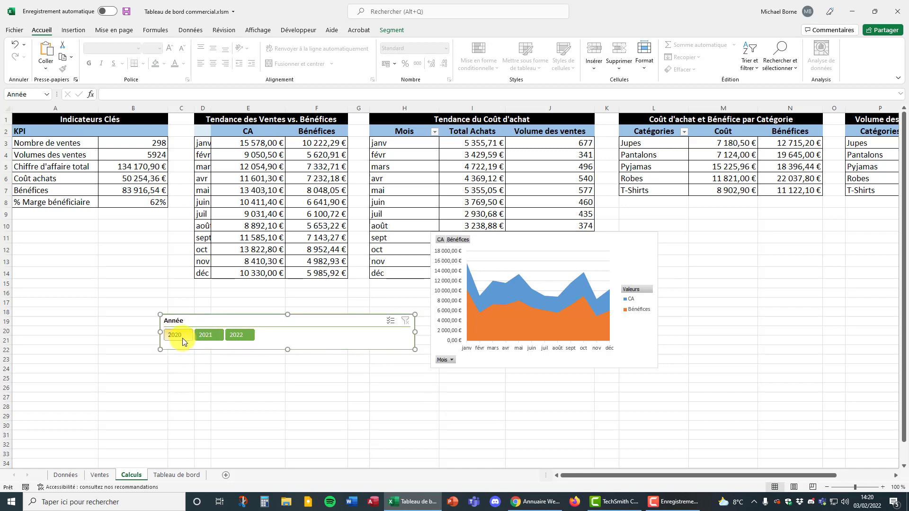
Step: Test the Année slicer with 2020, 2021 and 2022, checking its effect on the pivot tables and the area chart
click(180, 334)
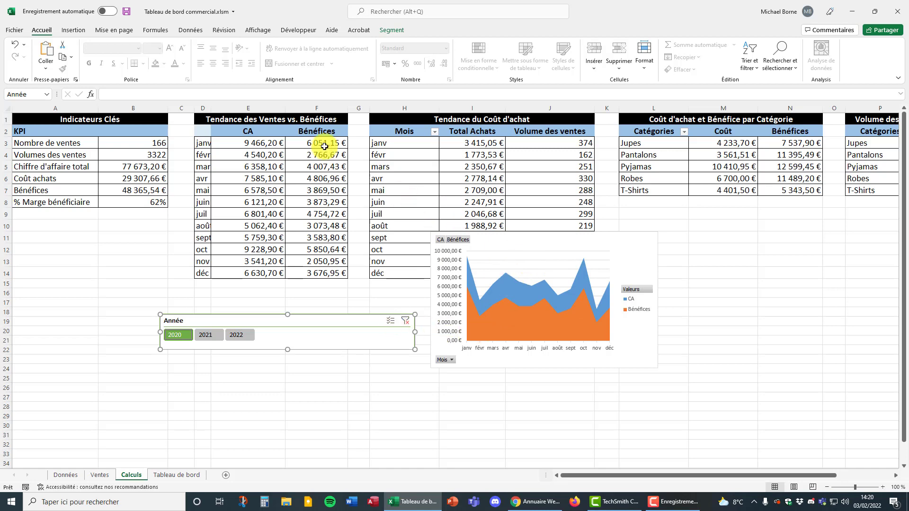
click(212, 334)
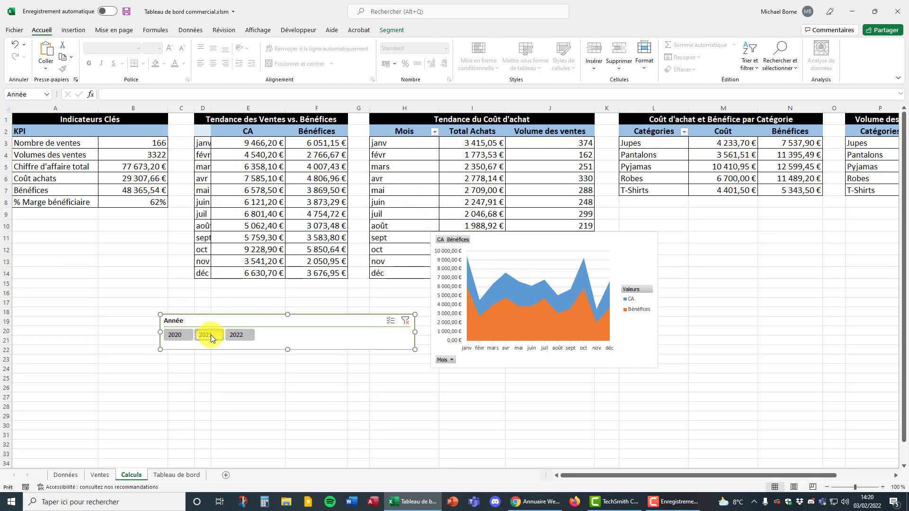
click(241, 336)
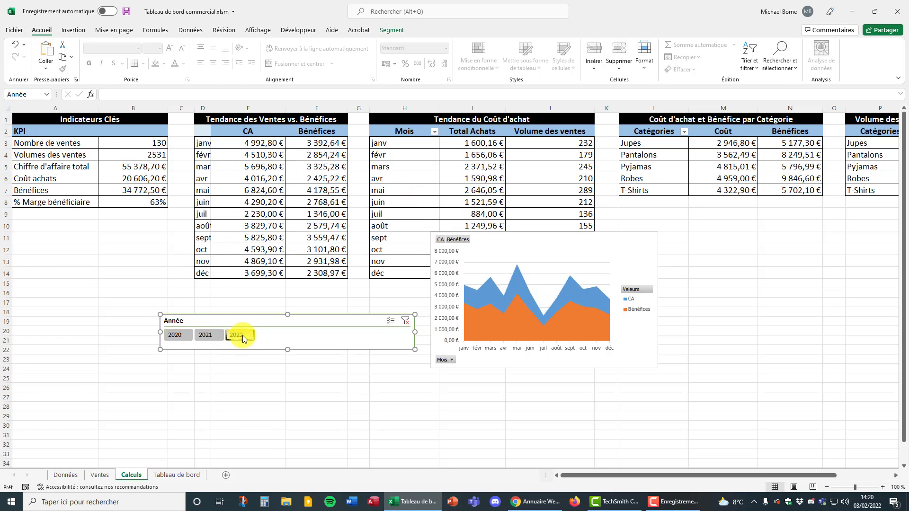
click(215, 339)
click(180, 336)
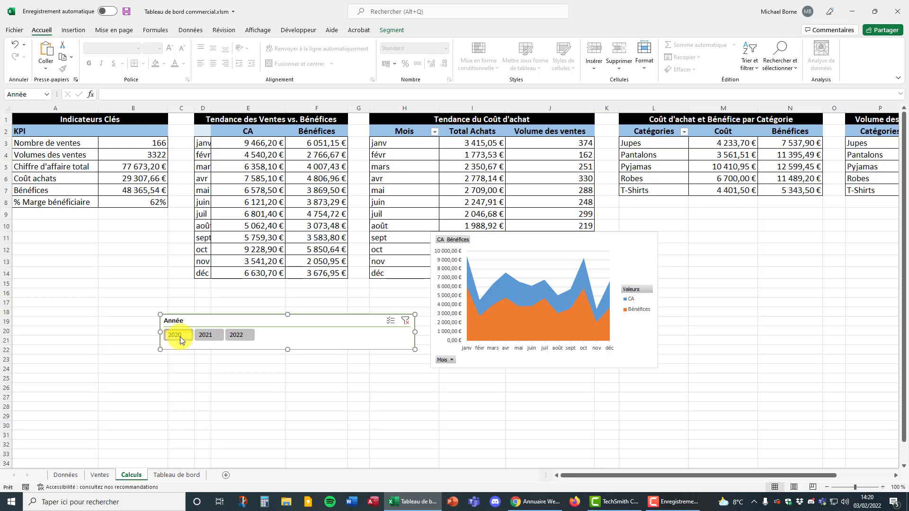
Step: Undo the year selections and the placement of the Année slicer on the Calculs sheet
key(ctrl+z)
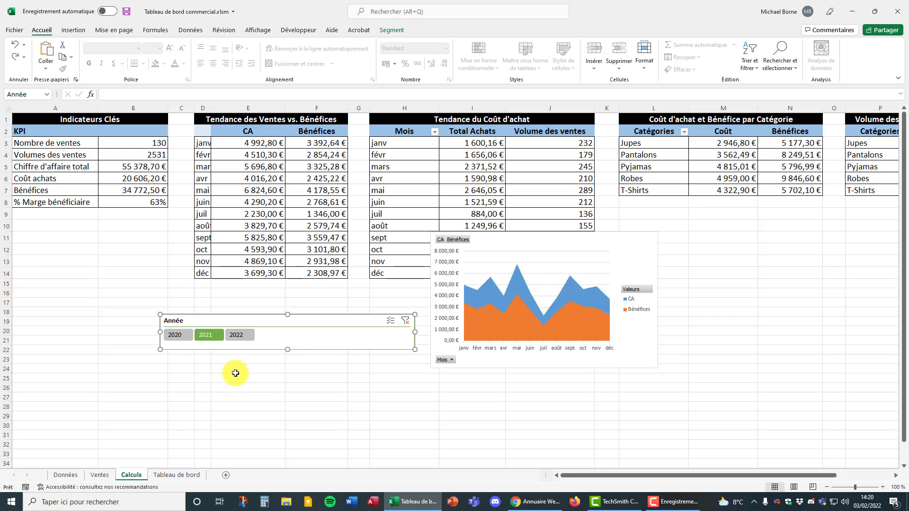
key(ctrl+z)
key(ctrl+y)
key(ctrl+y)
key(ctrl+z)
key(ctrl+z)
key(ctrl+z)
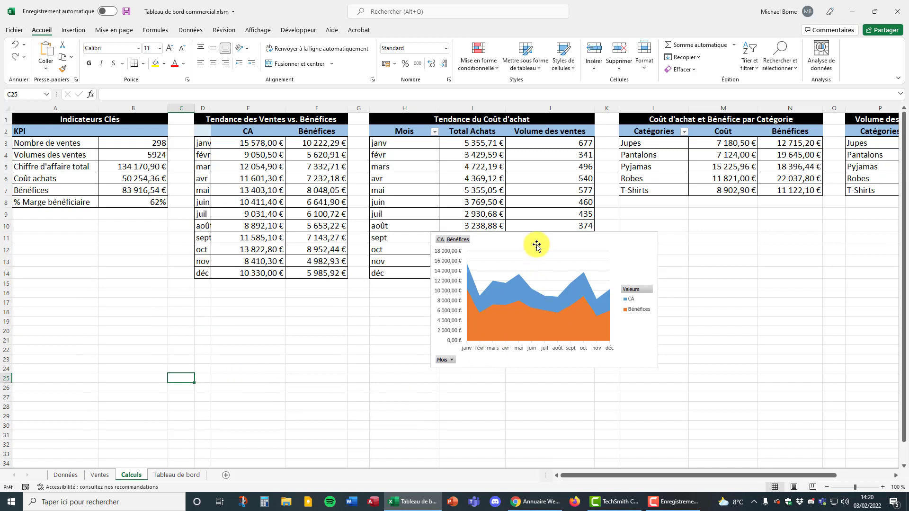
Step: Move the area chart from Calculs to the Tableau de bord sheet and place it over the Variation des bénéfices table
drag(536, 246, 331, 294)
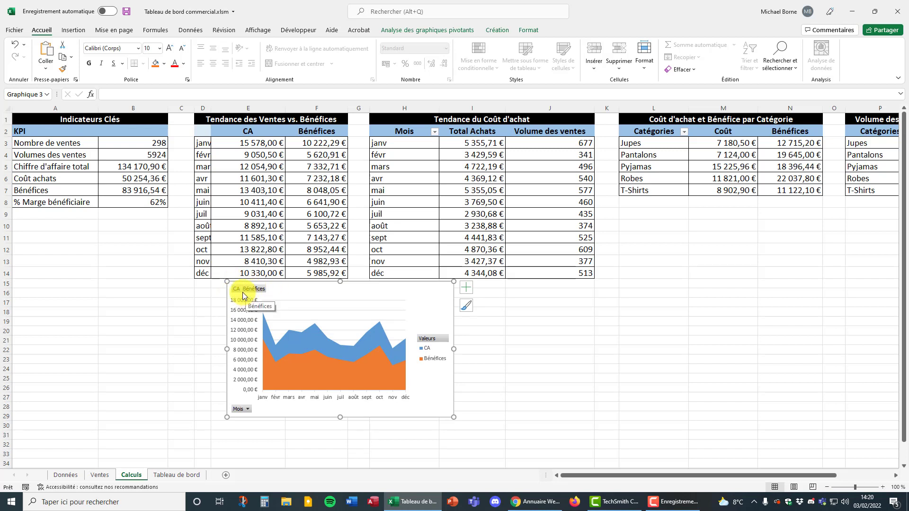
drag(319, 293, 322, 292)
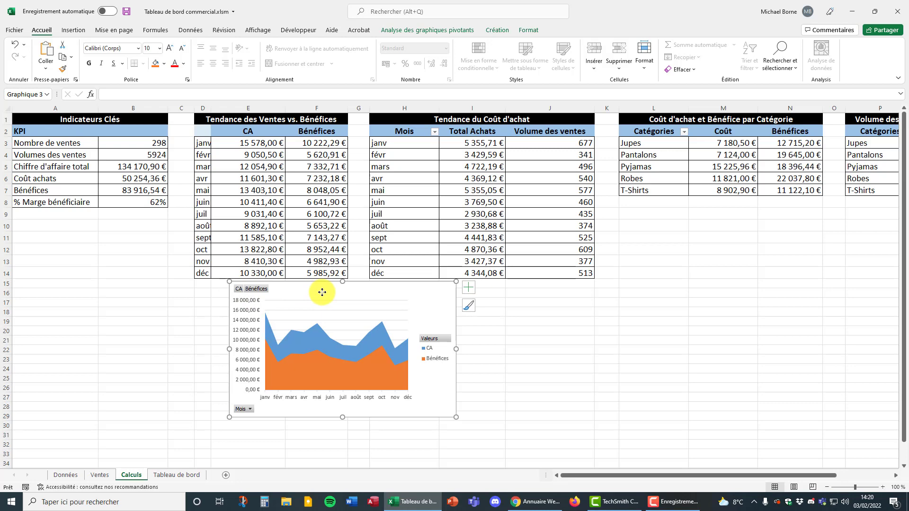
key(ctrl+x)
click(176, 475)
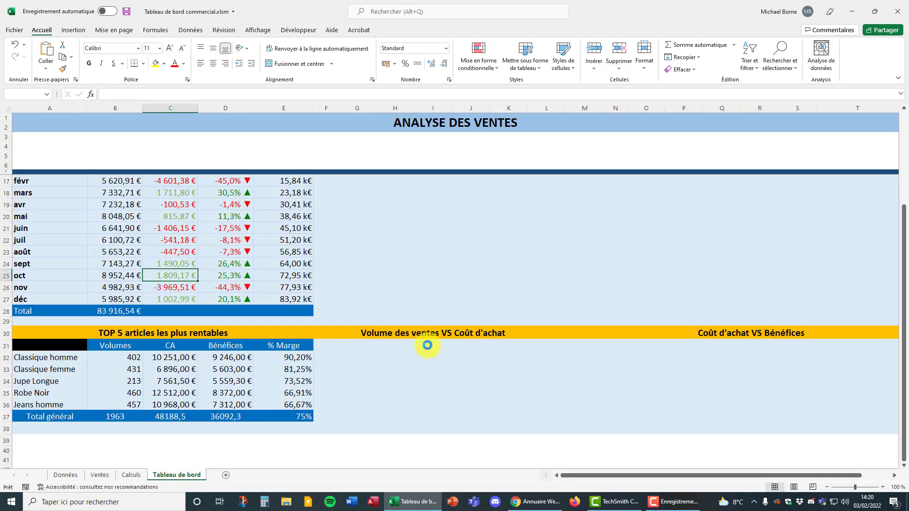
key(ctrl+v)
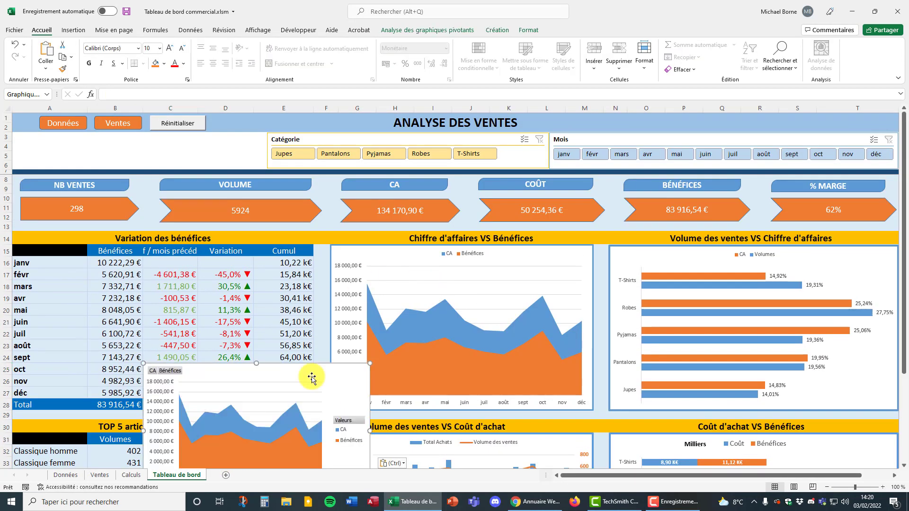
drag(312, 377, 271, 287)
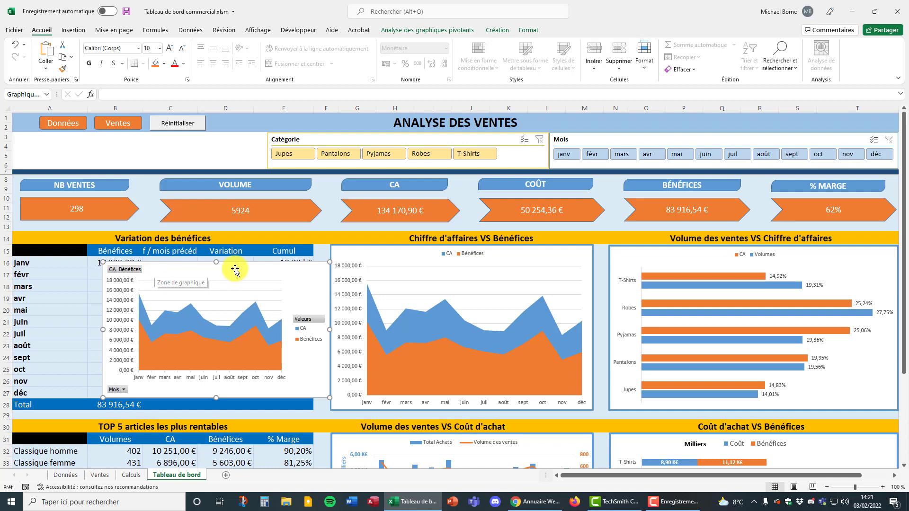
drag(234, 266, 237, 245)
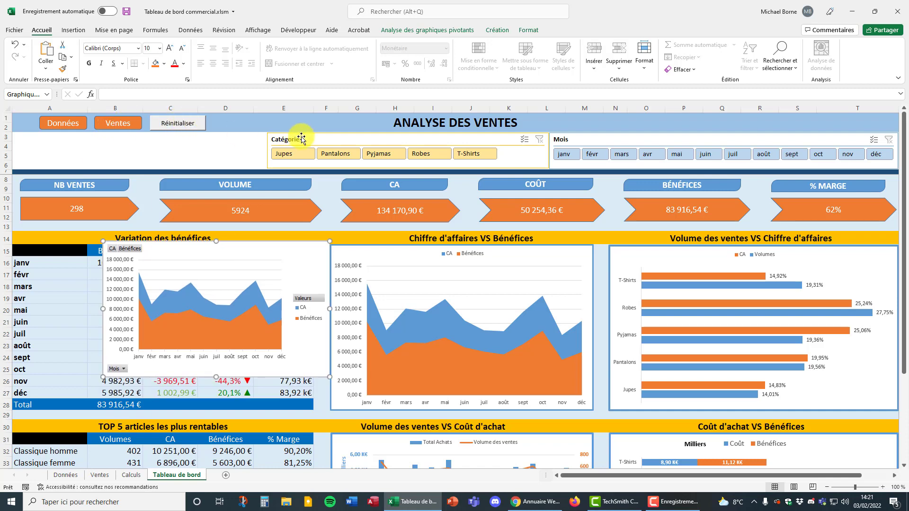
Step: Test the Catégorie slicer with Pantalons and Pyjamas, and undo the filters and the placement of the area chart
click(334, 158)
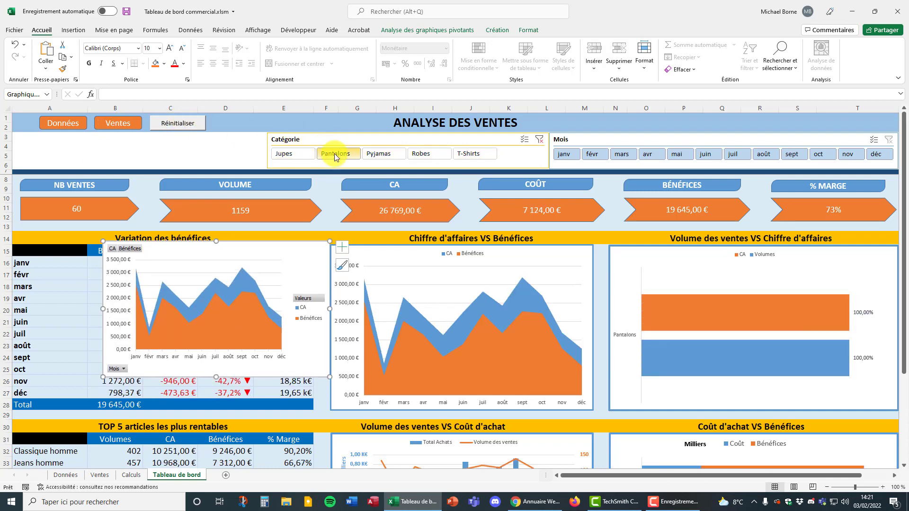
click(381, 154)
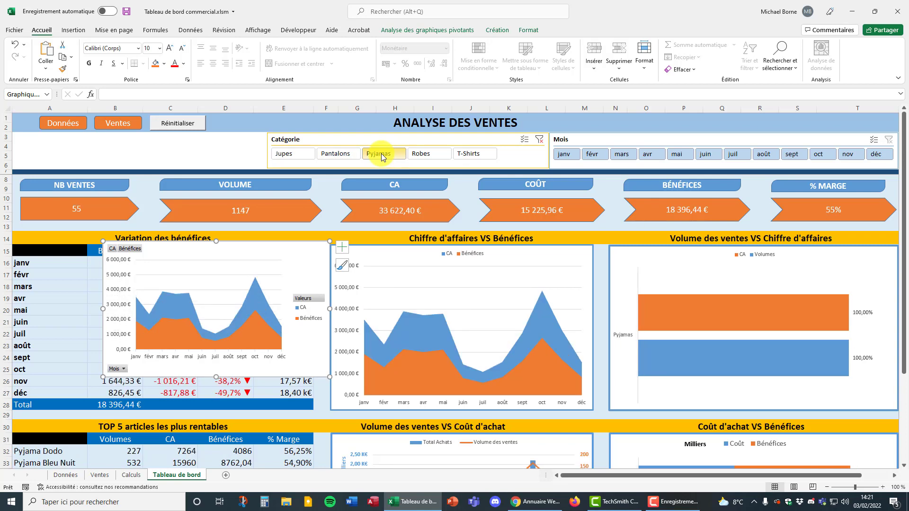
key(ctrl+z)
key(ctrl+z)
key(ctrl+z)
key(ctrl+z)
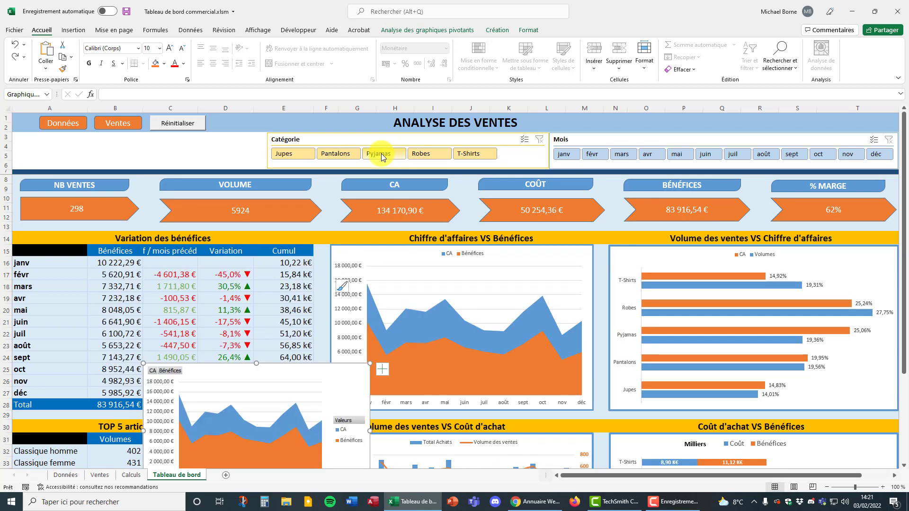
key(ctrl+z)
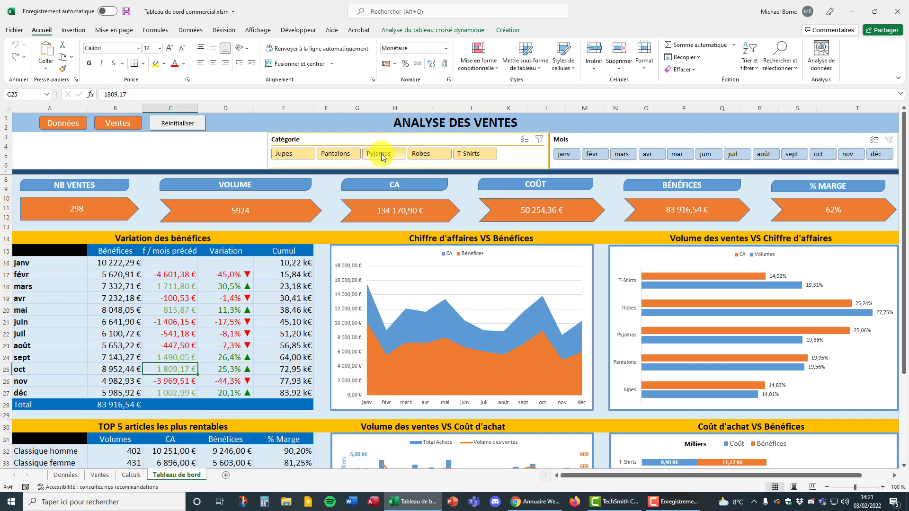
Step: Try to paste the Année slicer back at cell D5 of the Tableau de bord sheet, deleting the pasted chart
click(244, 159)
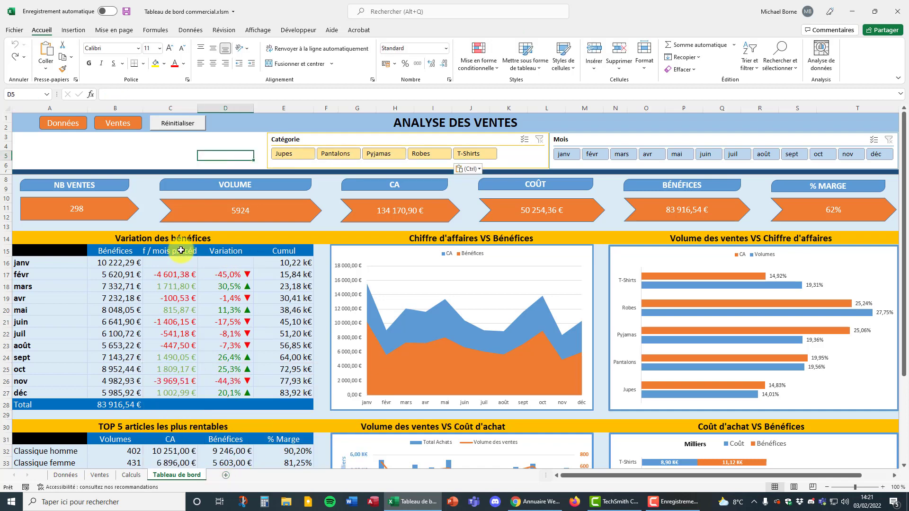
key(ctrl+v)
key(Delete)
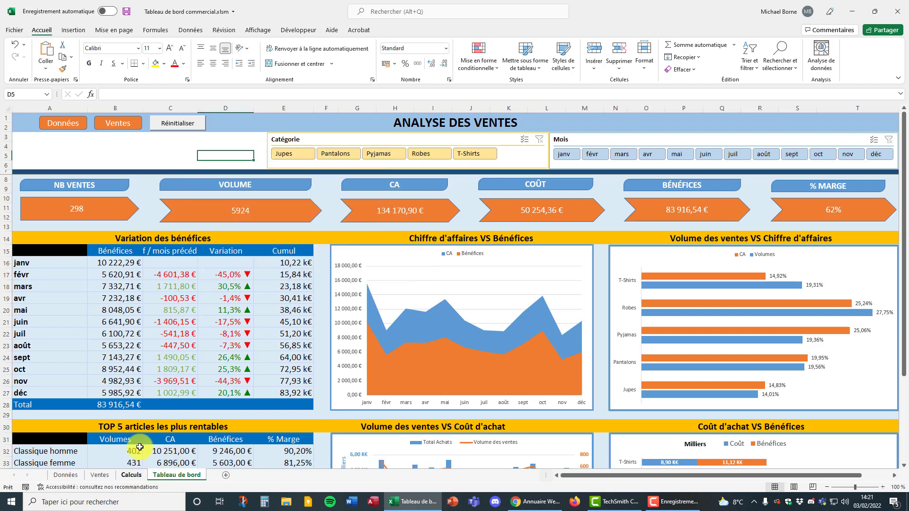
click(131, 475)
click(271, 313)
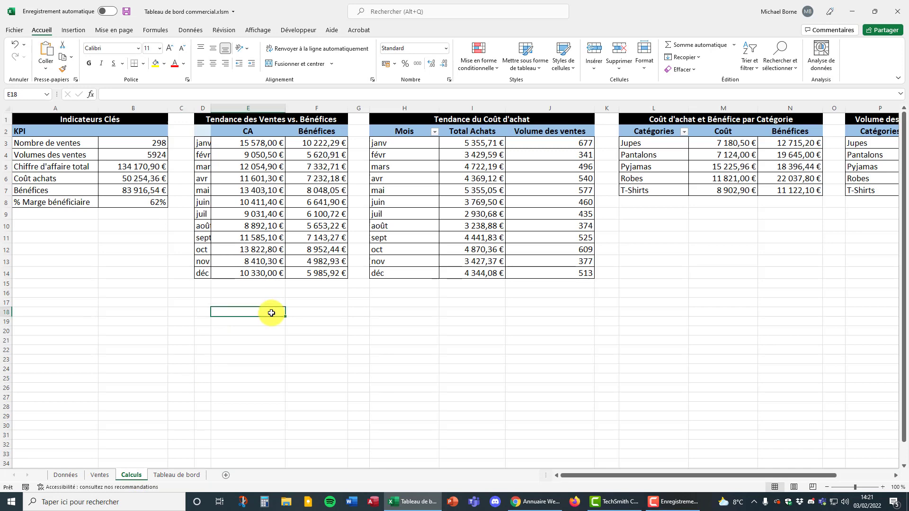
key(ctrl+Page_Down)
key(ctrl+v)
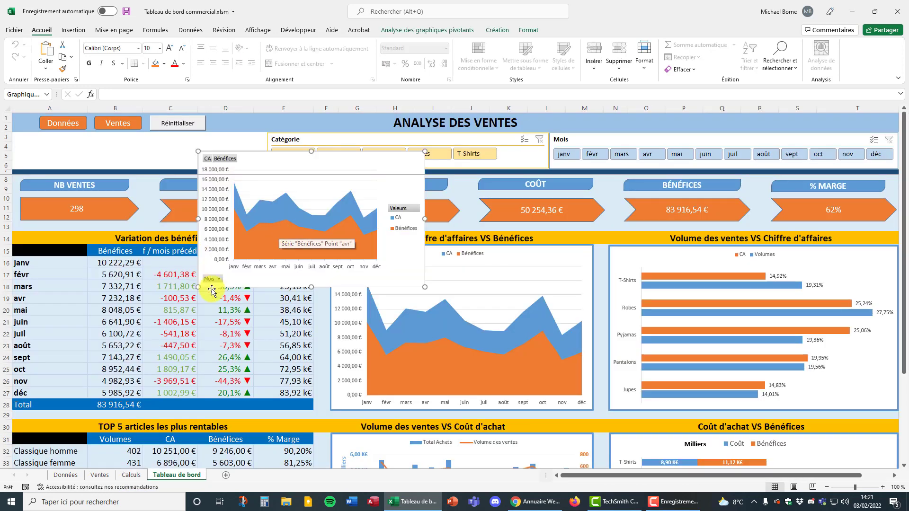
key(Delete)
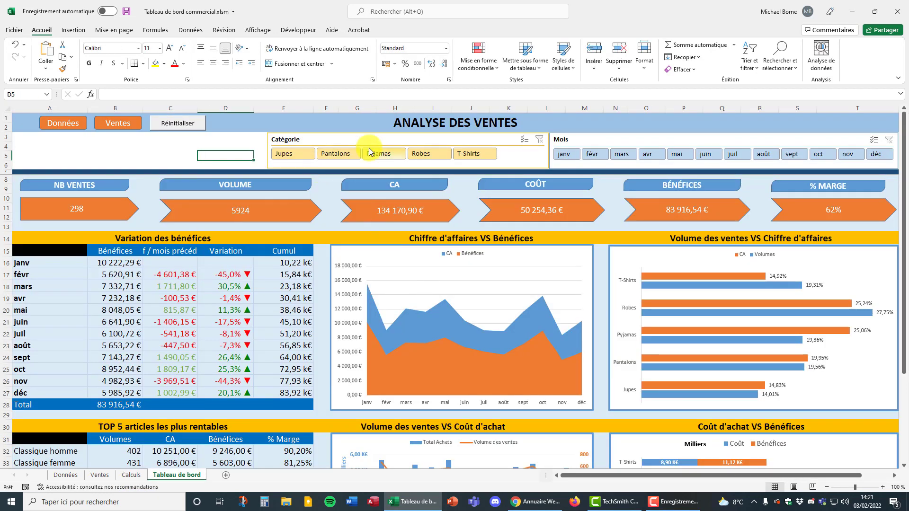
Step: Close the workbook without saving and reopen Tableau de bord commercial.xlsm from the desktop
click(896, 15)
click(461, 269)
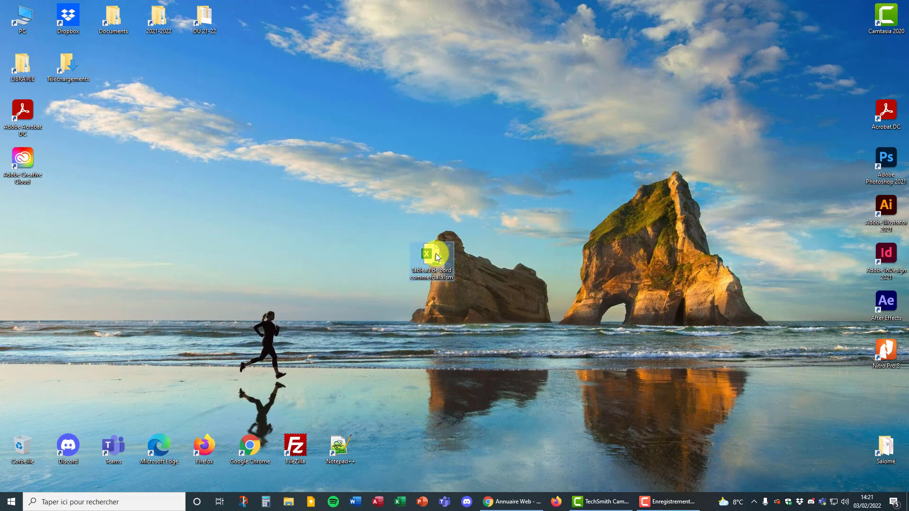
double_click(435, 256)
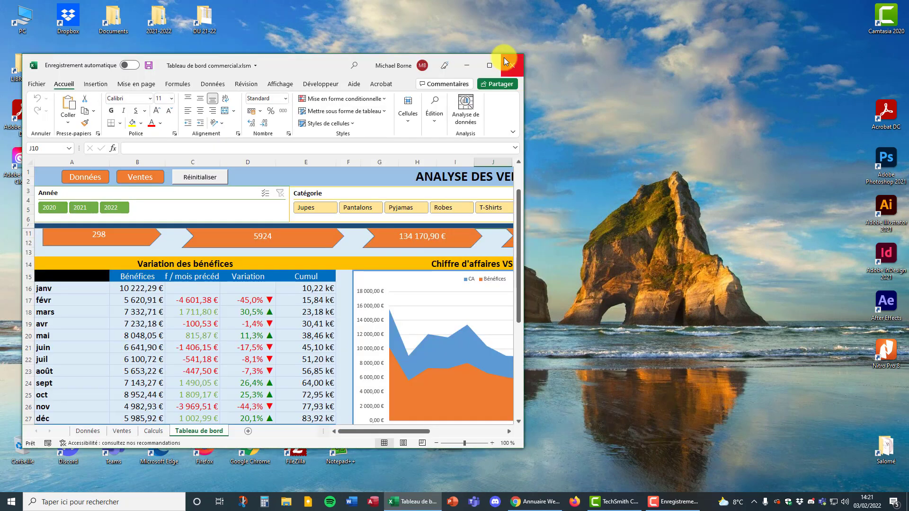
Step: Maximize the workbook window and highlight the Tendance du Coût d'achat data, H3:J14, on the Calculs sheet to review its pivot tables
click(489, 65)
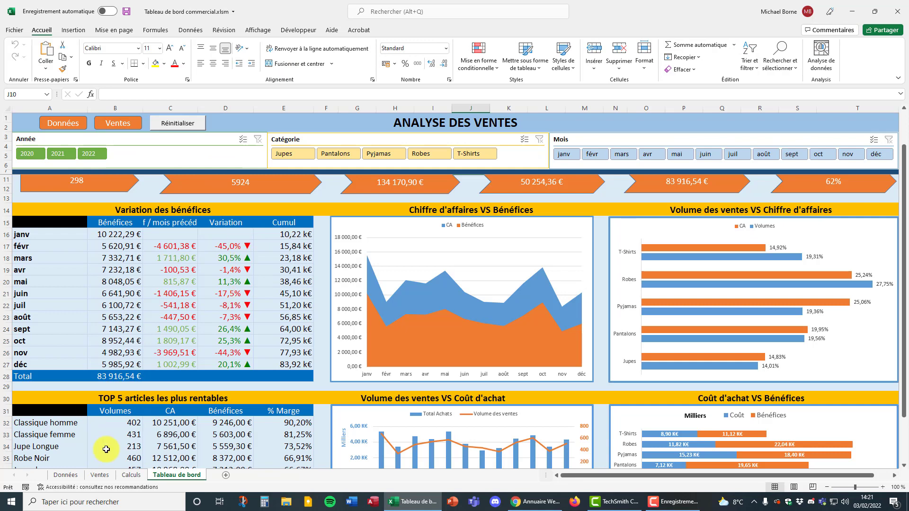
click(132, 474)
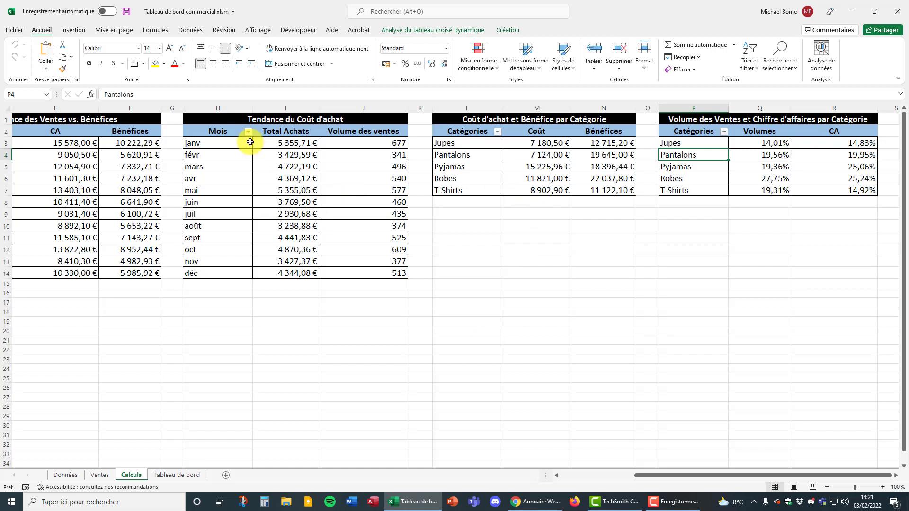
drag(214, 145, 354, 273)
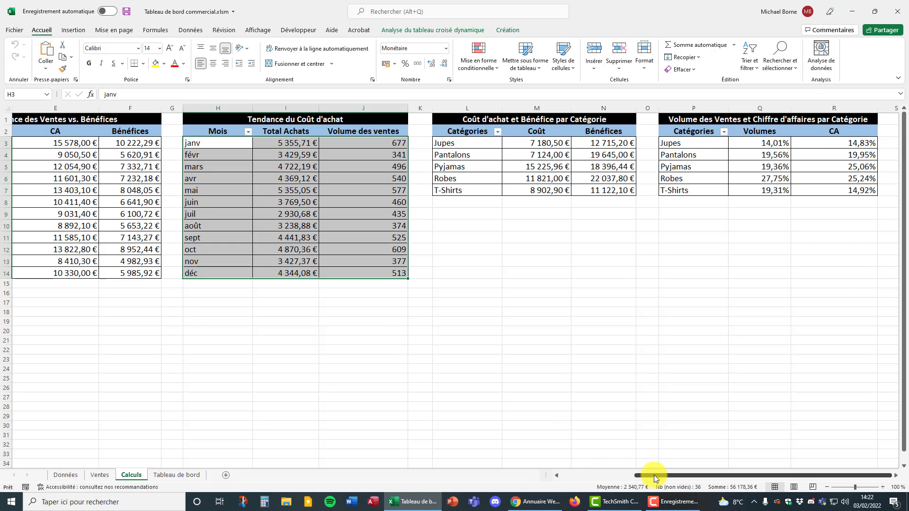
drag(655, 476, 557, 473)
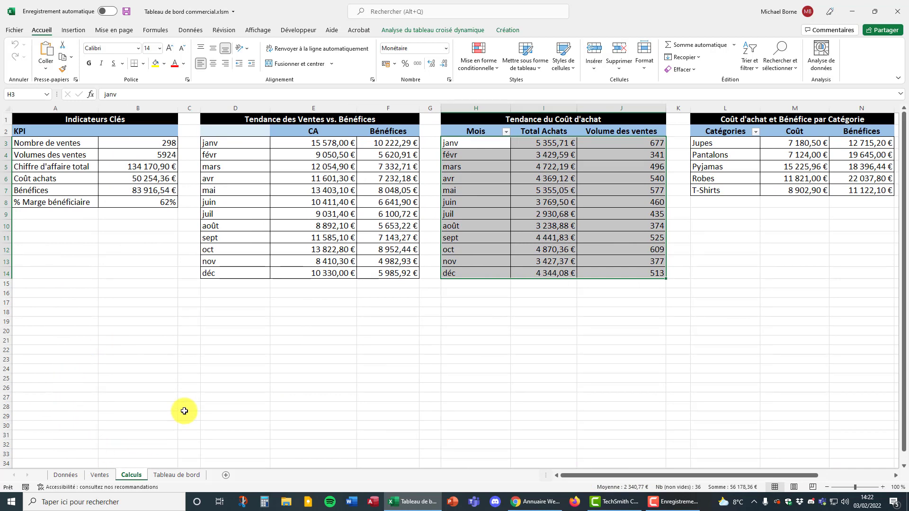
Step: Review the header of the Tableau de bord sheet, selecting title rows 1 and 2, the Année slicer and the Catégorie slicer
click(180, 476)
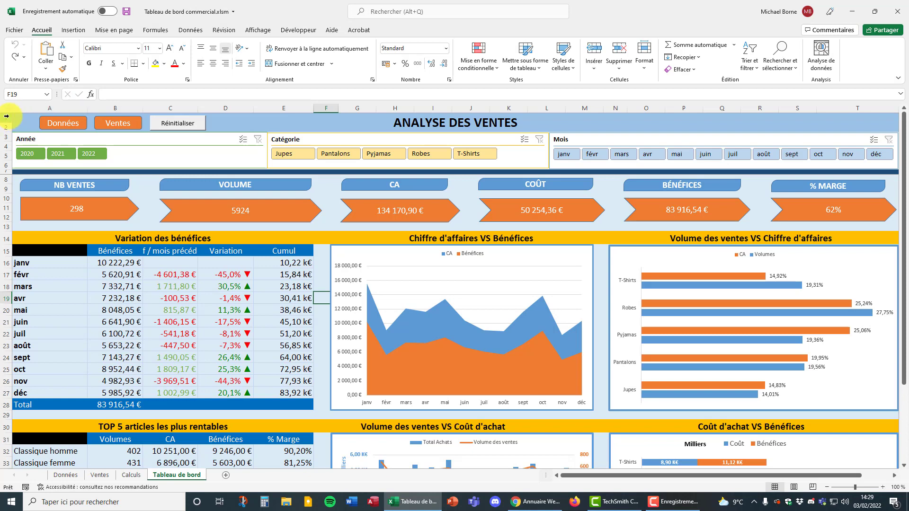
drag(8, 116, 8, 125)
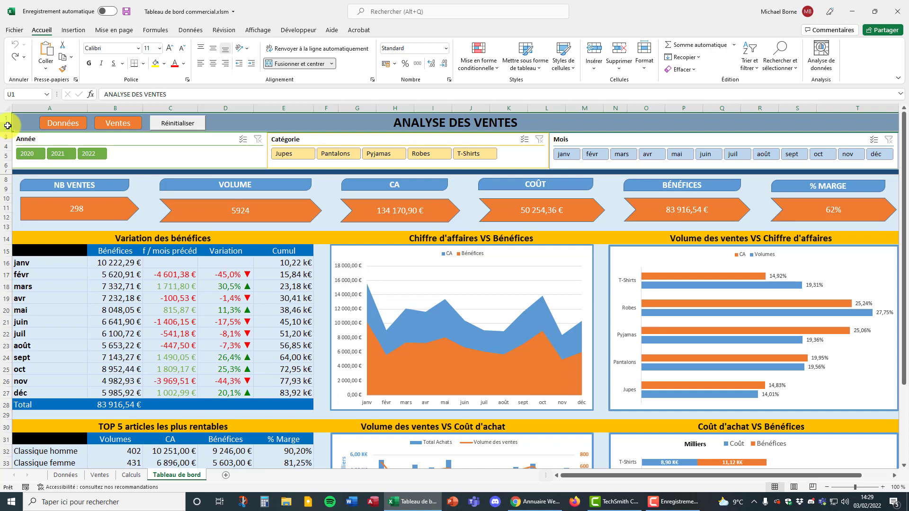
click(121, 142)
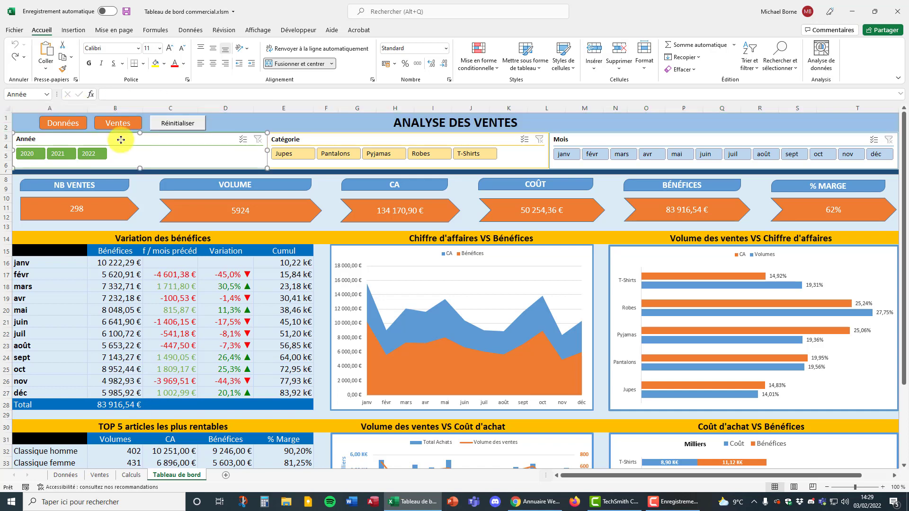
mouse_move(346, 137)
mouse_down()
mouse_move(333, 224)
mouse_move(278, 262)
mouse_move(151, 266)
mouse_move(156, 237)
mouse_move(381, 134)
mouse_move(348, 140)
mouse_up()
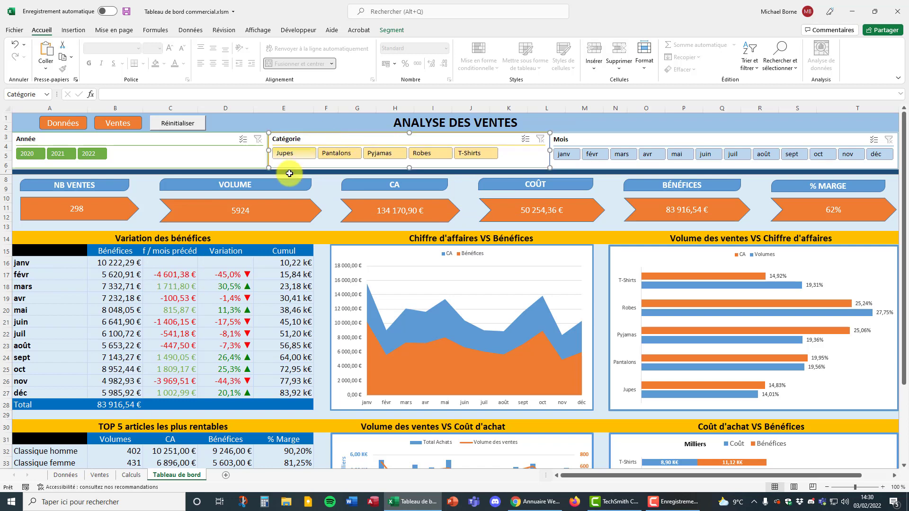
Step: Test the slicers by filtering the dashboard to 2022 and Robes, and clear both filters
click(91, 154)
click(297, 155)
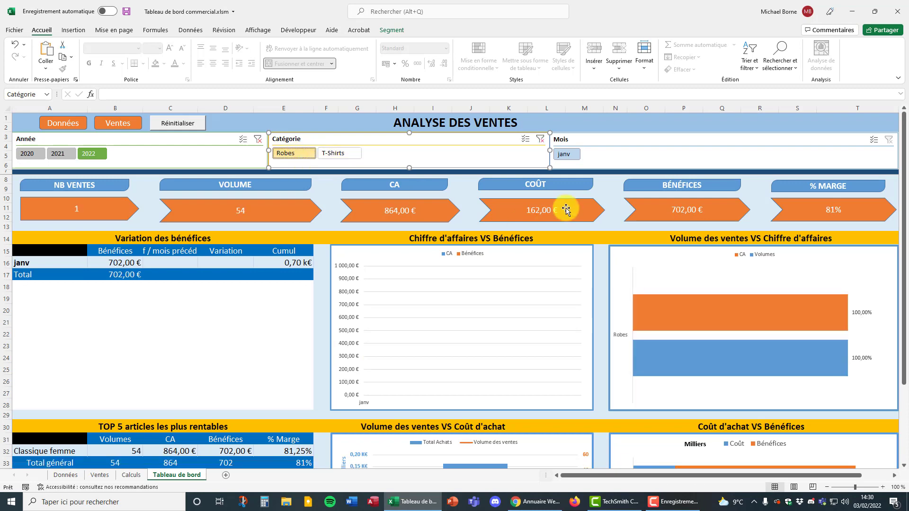
click(257, 139)
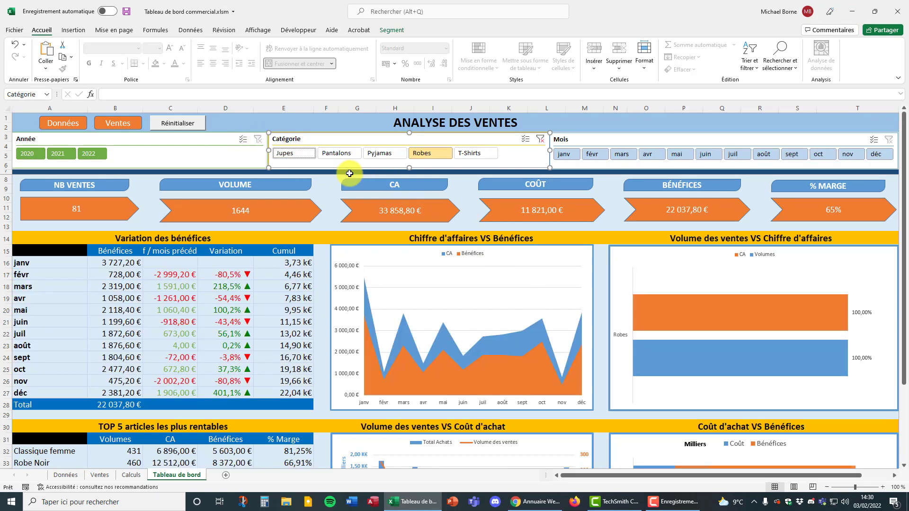
click(540, 138)
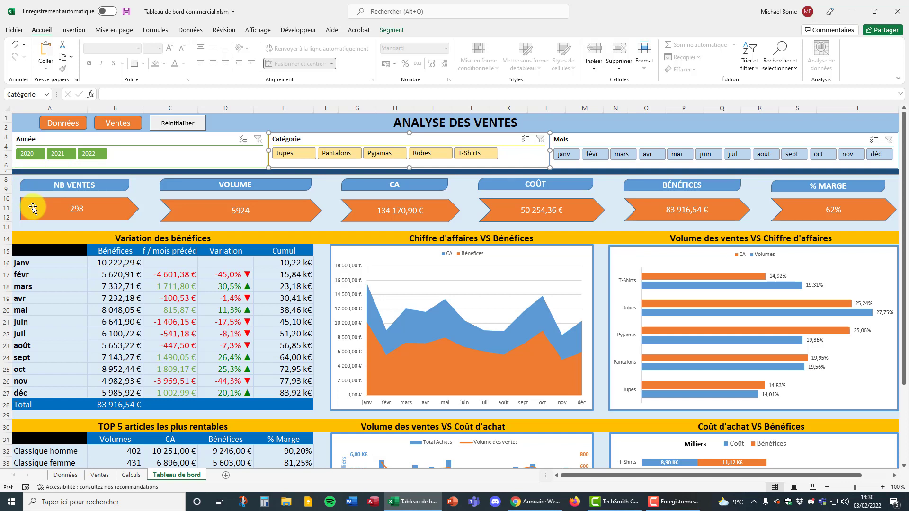
Step: Inspect the NB VENTES arrow shape, the available shapes for insertion, and the shape's link formula =Calculs!B3
click(123, 207)
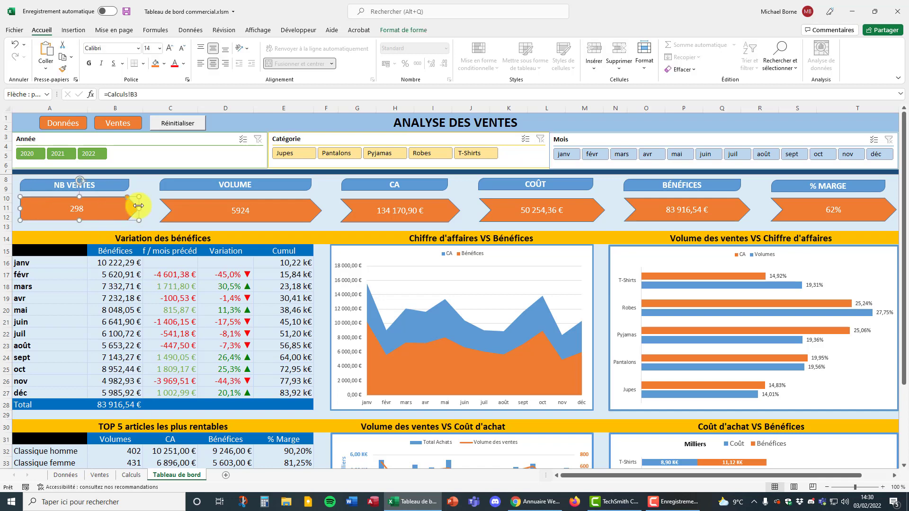
click(81, 30)
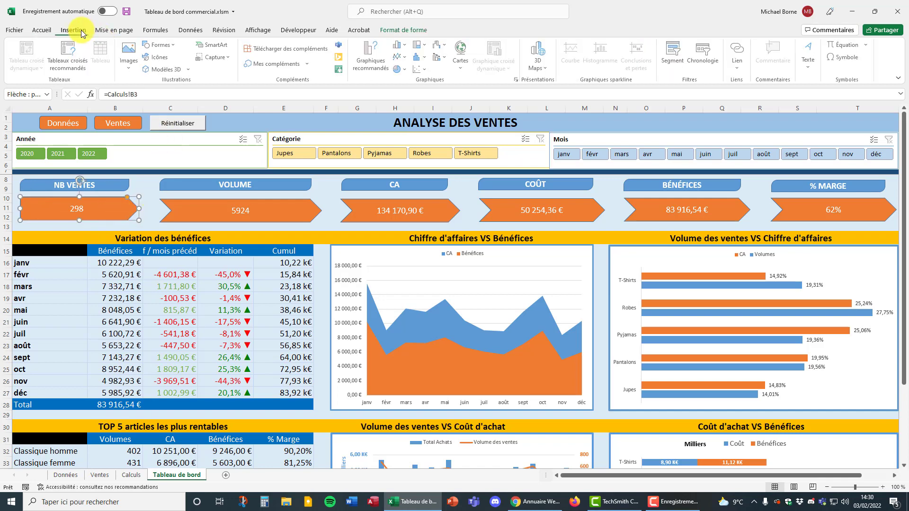
click(161, 44)
click(184, 46)
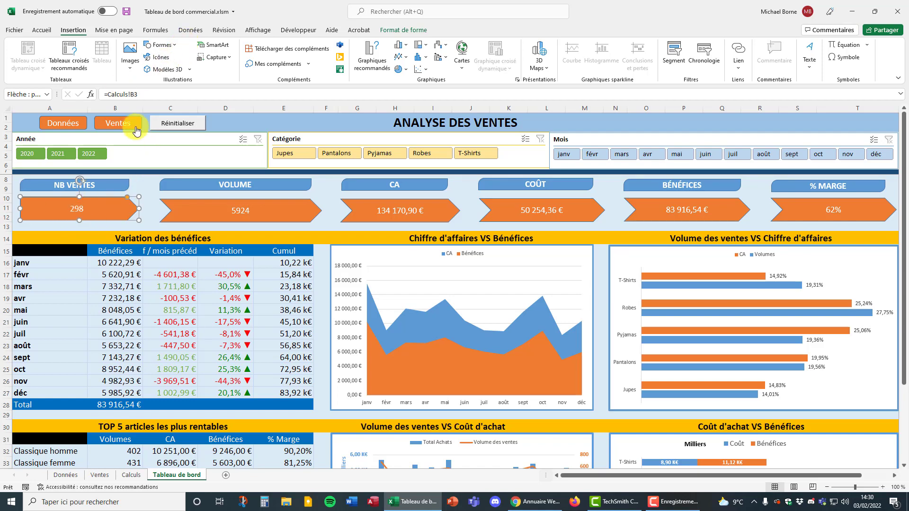
drag(105, 94, 133, 94)
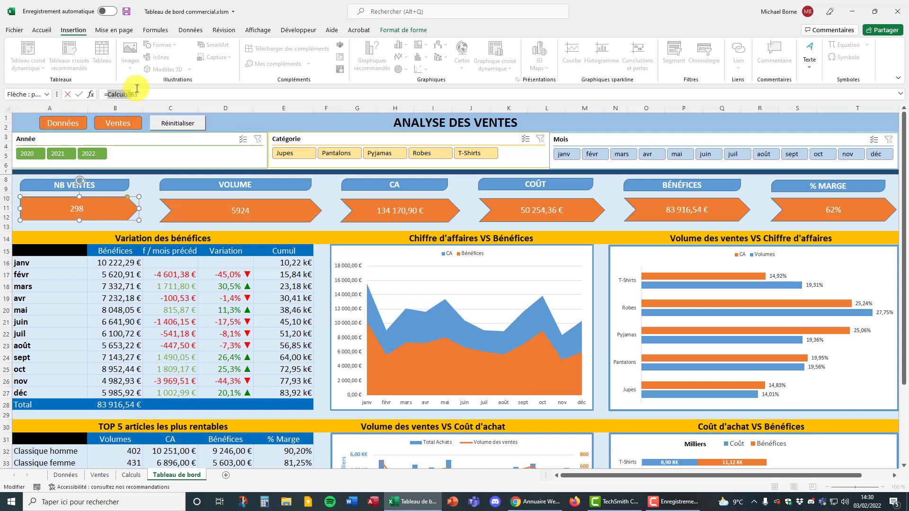
key(Return)
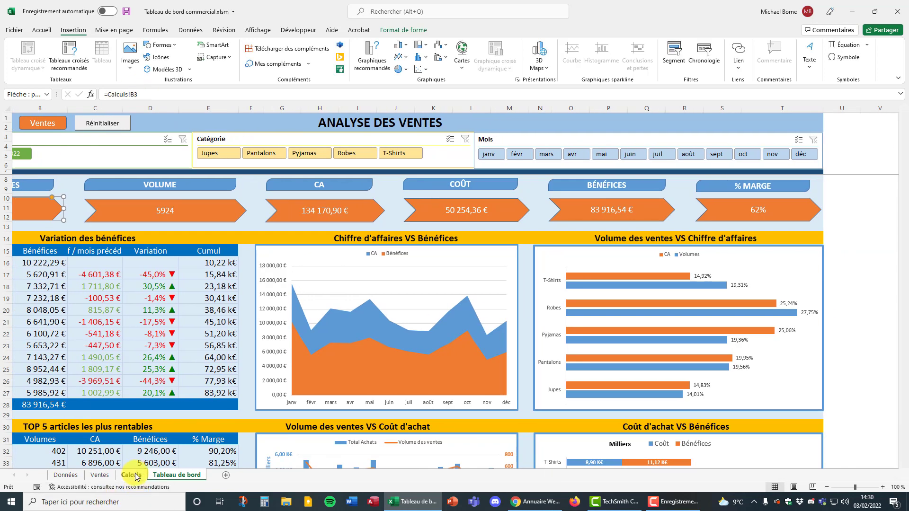
Step: Examine the source values of the KPI shapes in cells B3:B8 of the Calculs sheet
click(134, 475)
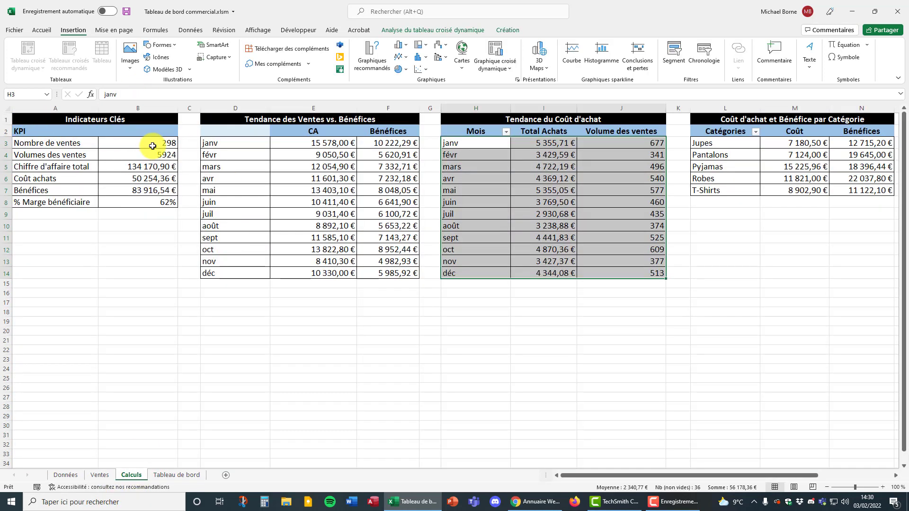
click(153, 147)
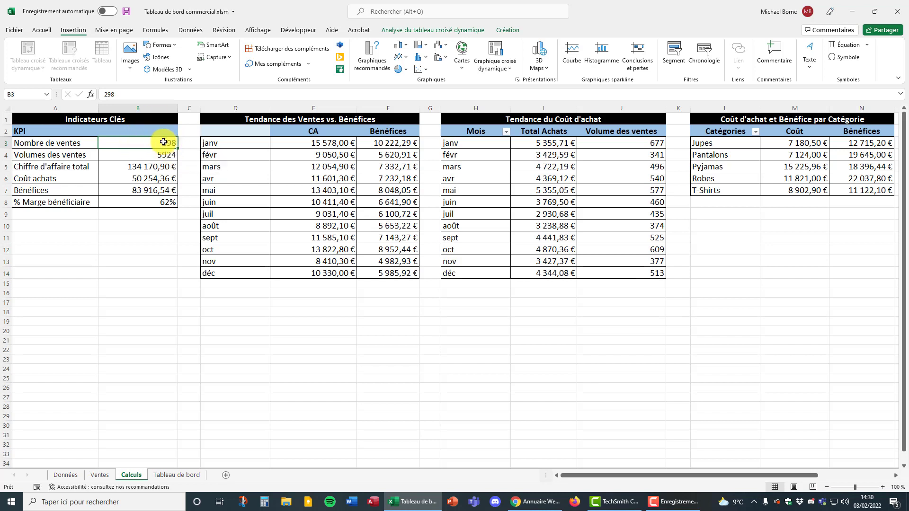
mouse_move(163, 142)
drag(152, 143, 150, 199)
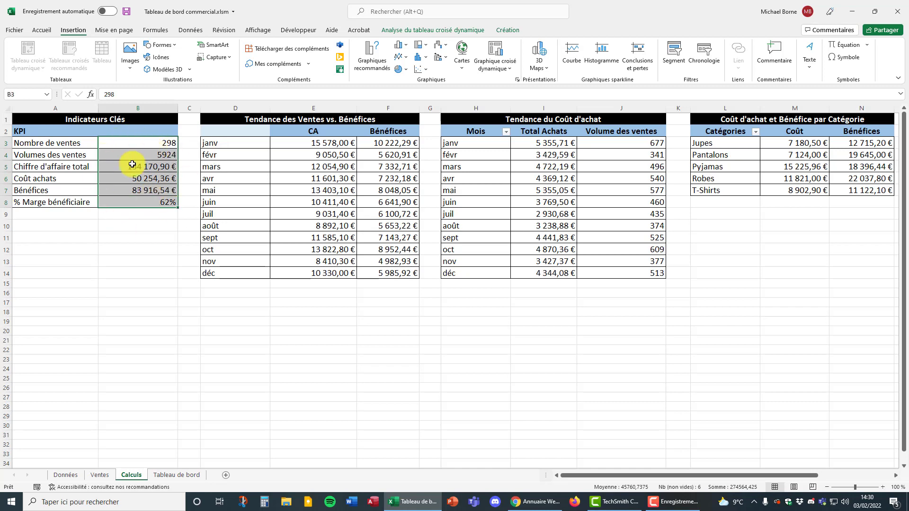
Step: Review the Tableau de bord layout, selecting the heading row 14 and the charts for revenue, sales volume and purchase cost
click(177, 474)
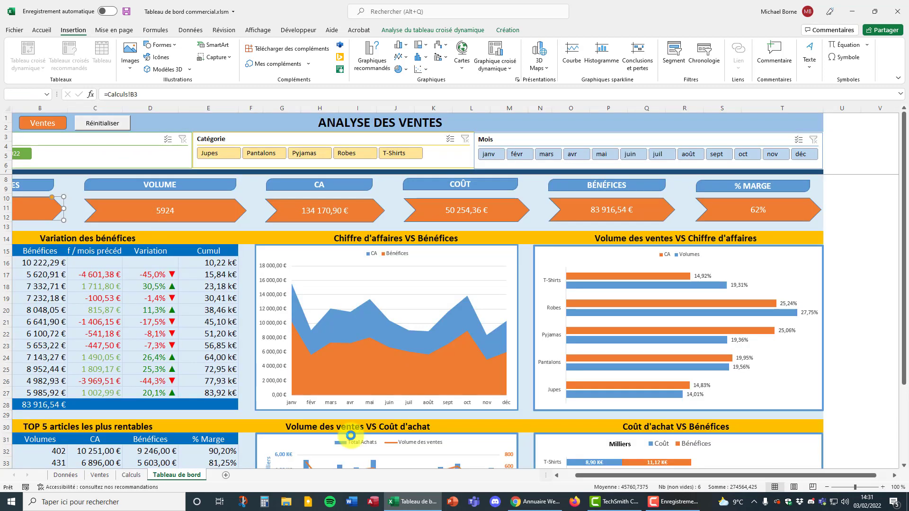
drag(586, 478, 564, 473)
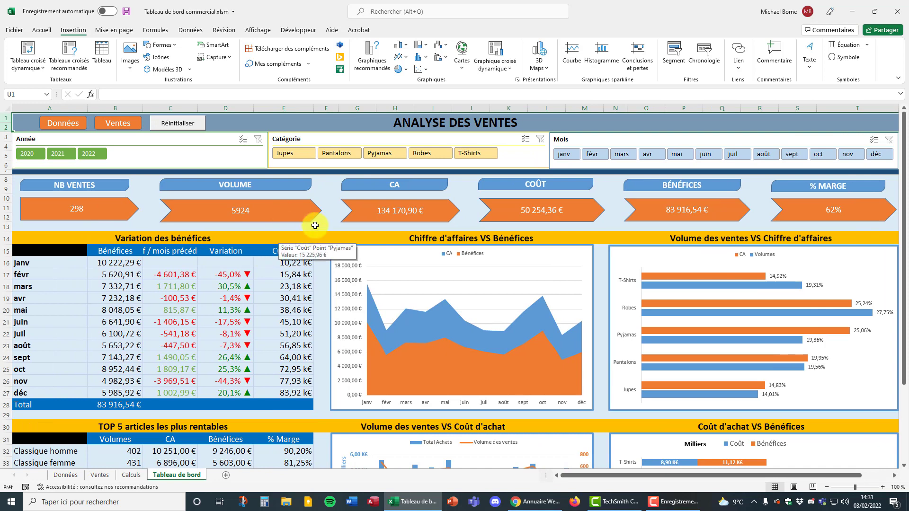
scroll(323, 220, down, 2)
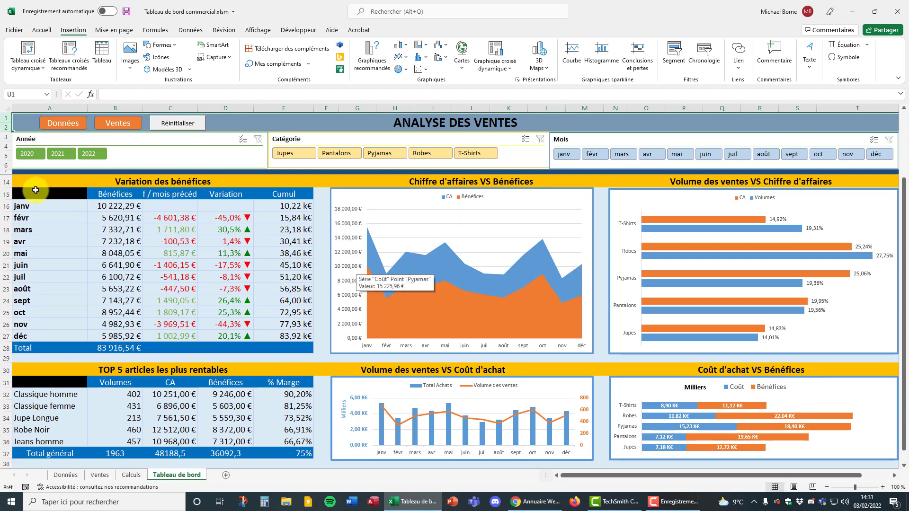
click(2, 181)
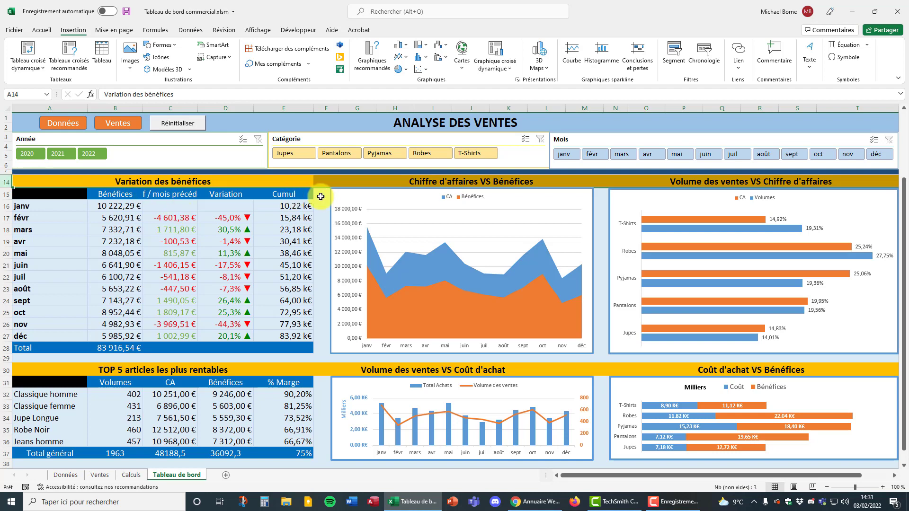
click(339, 197)
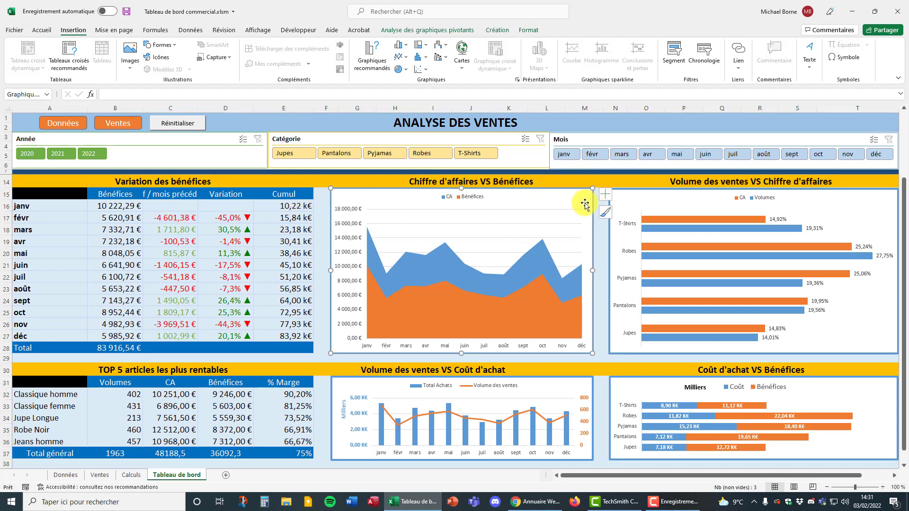
click(623, 202)
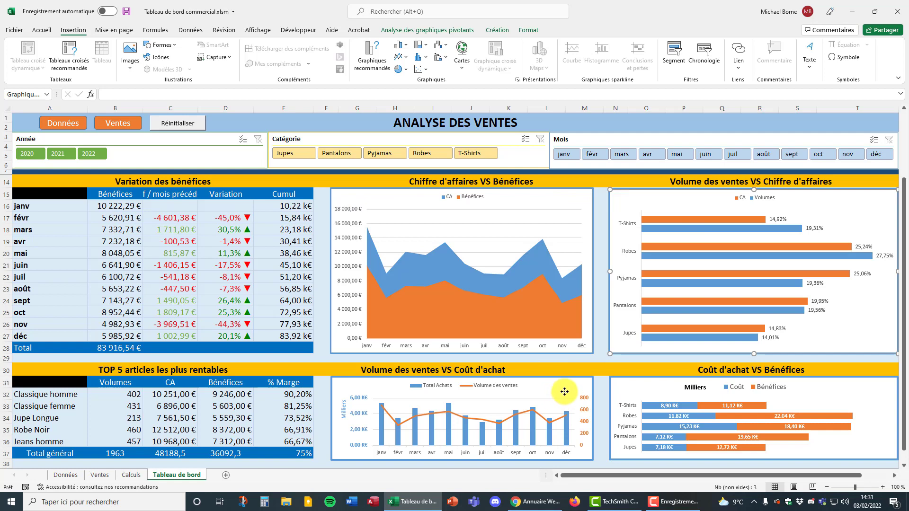
click(625, 387)
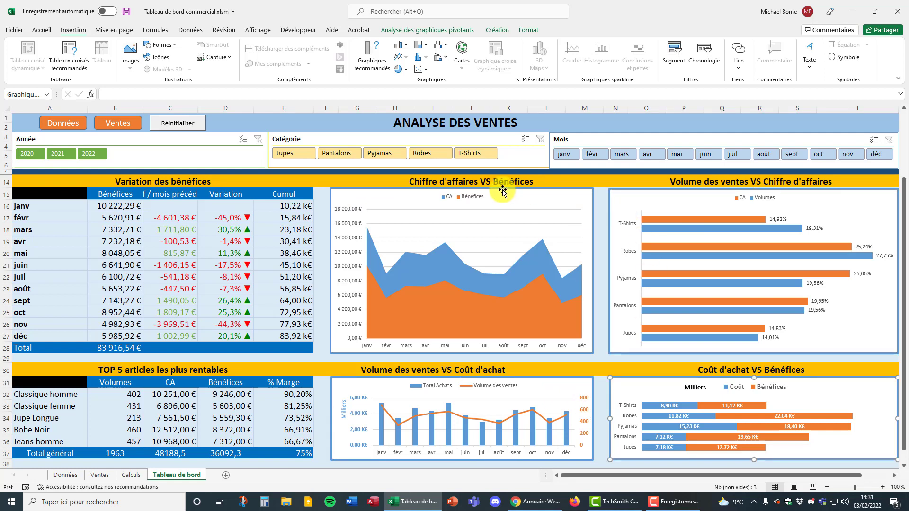
Step: Examine the pivot tables behind the charts on the Calculs sheet, from Volume des Ventes par Catégorie back to Ventes vs. Bénéfices
click(131, 475)
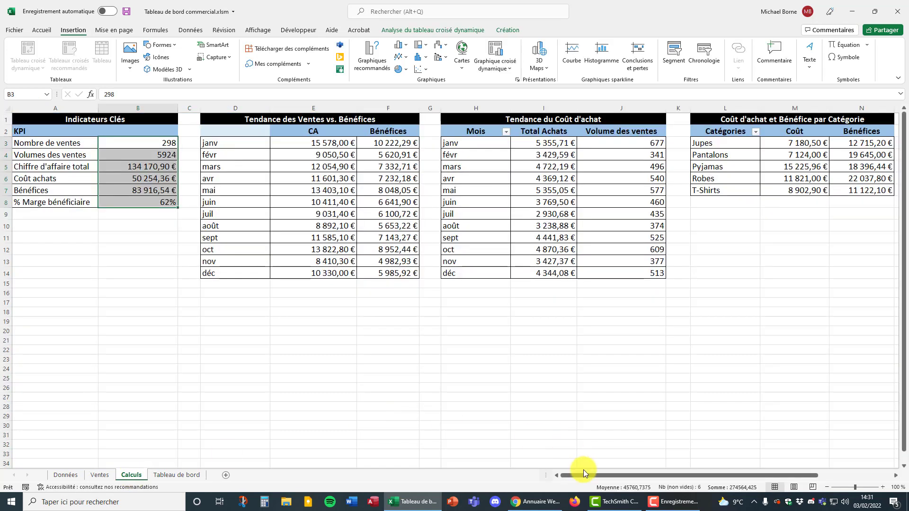
drag(583, 473, 675, 474)
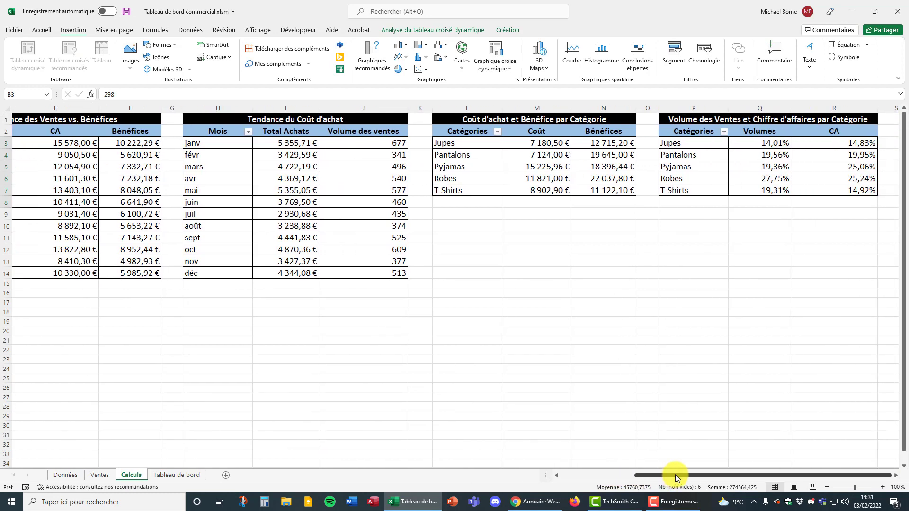
click(704, 170)
click(488, 163)
click(358, 174)
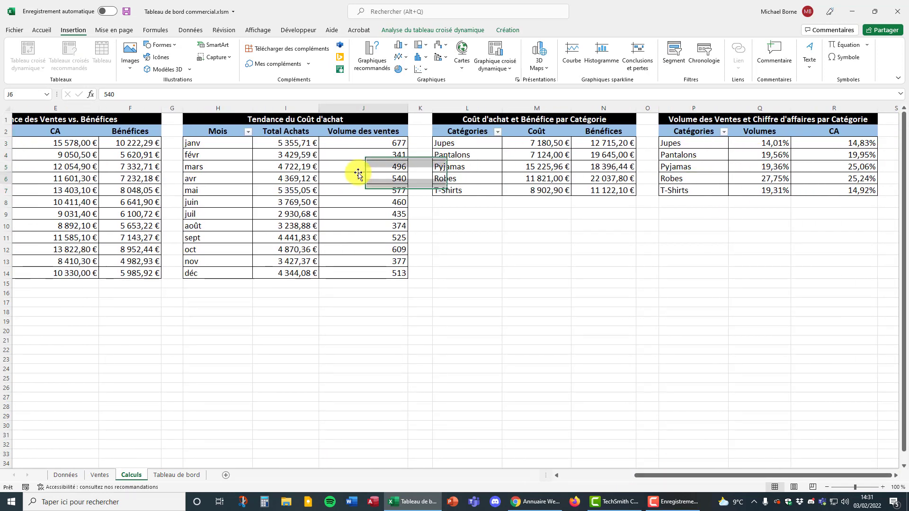
click(126, 190)
drag(652, 474, 570, 475)
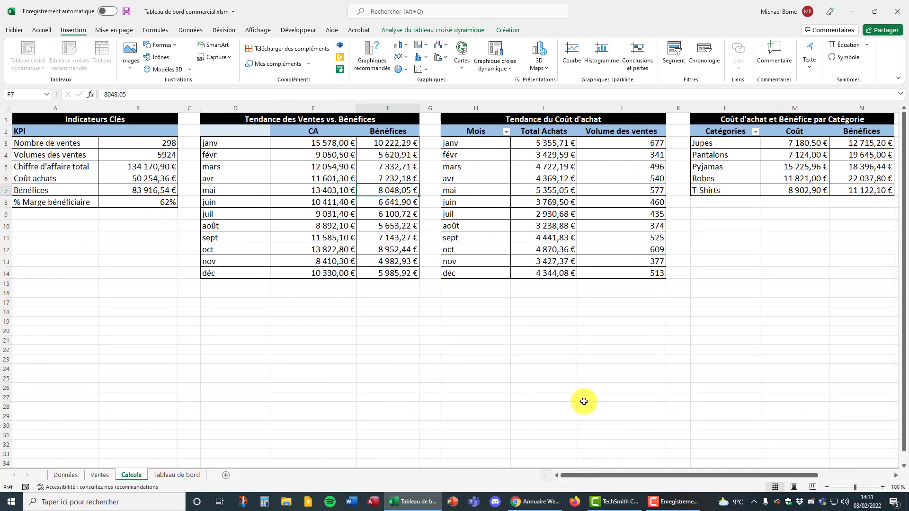
Step: Examine the primary value axis options of the Volume des ventes VS Coût d'achat chart, including display units and custom number format types
click(171, 476)
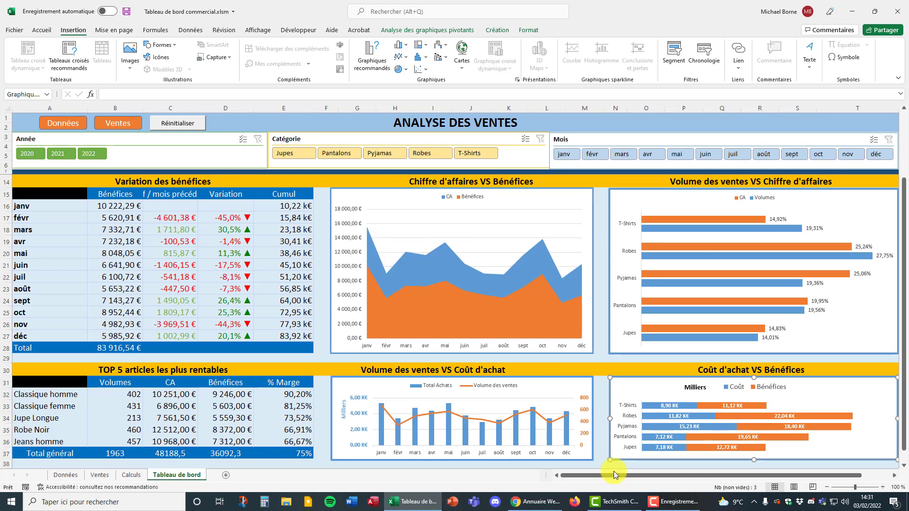
drag(615, 473, 629, 473)
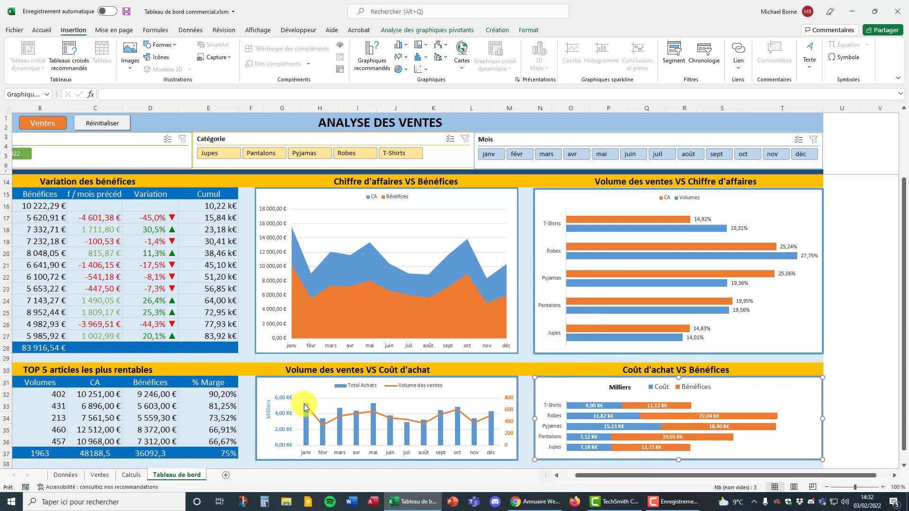
click(283, 401)
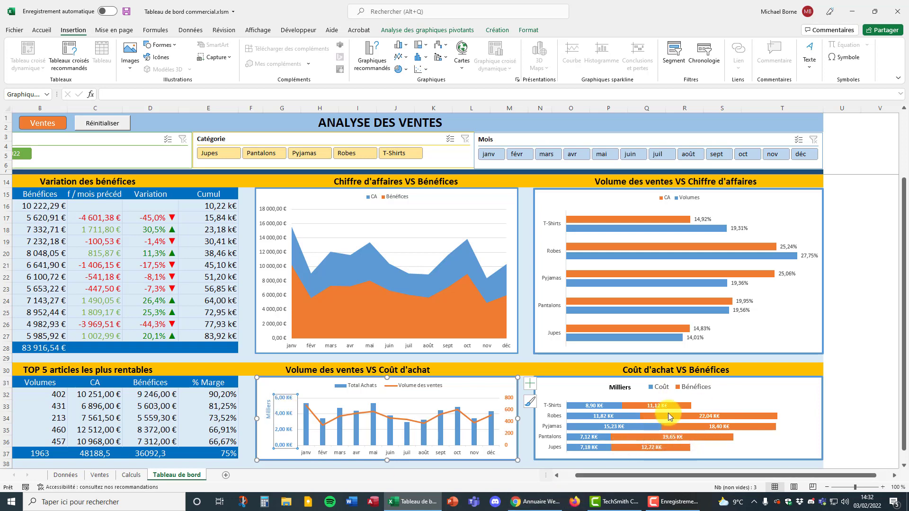
right_click(281, 403)
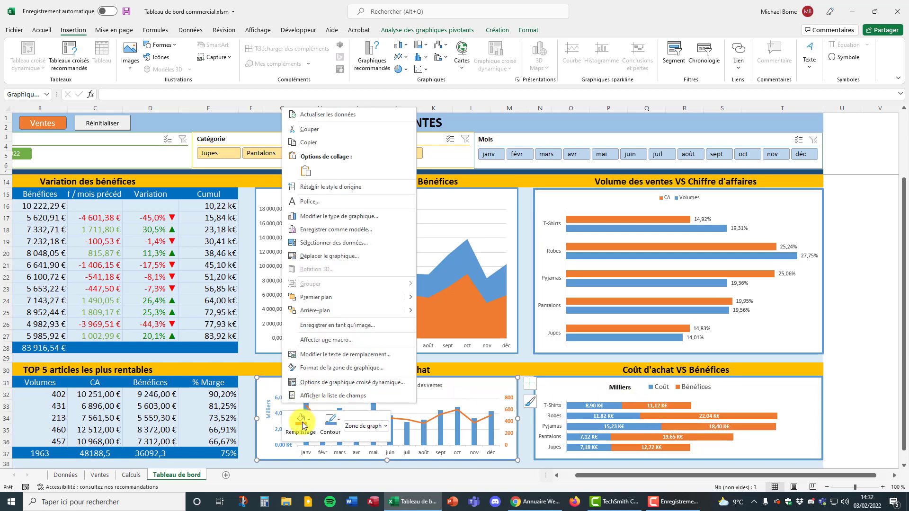
click(278, 429)
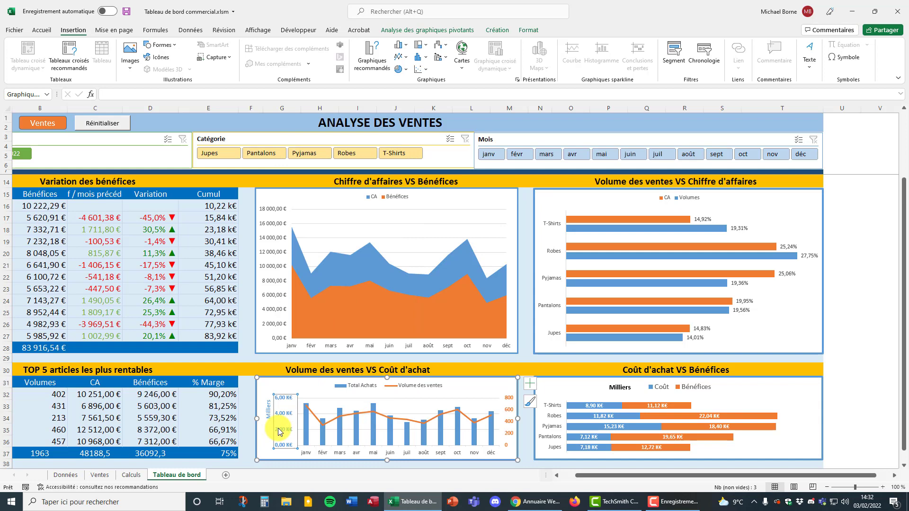
right_click(278, 428)
click(308, 423)
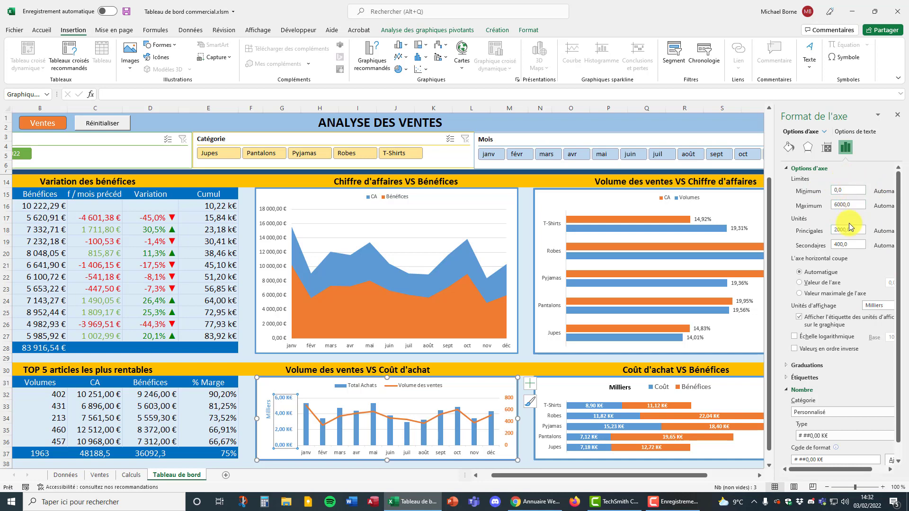
scroll(845, 237, down, 1)
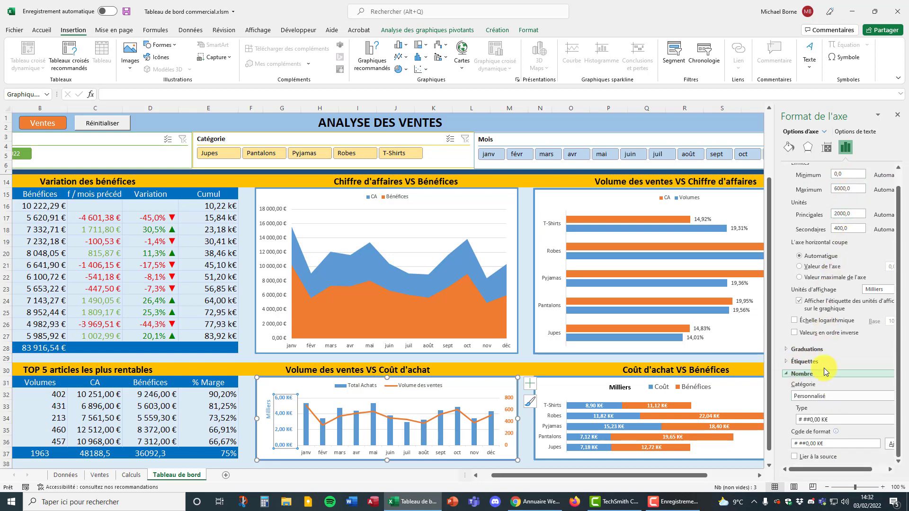
click(816, 420)
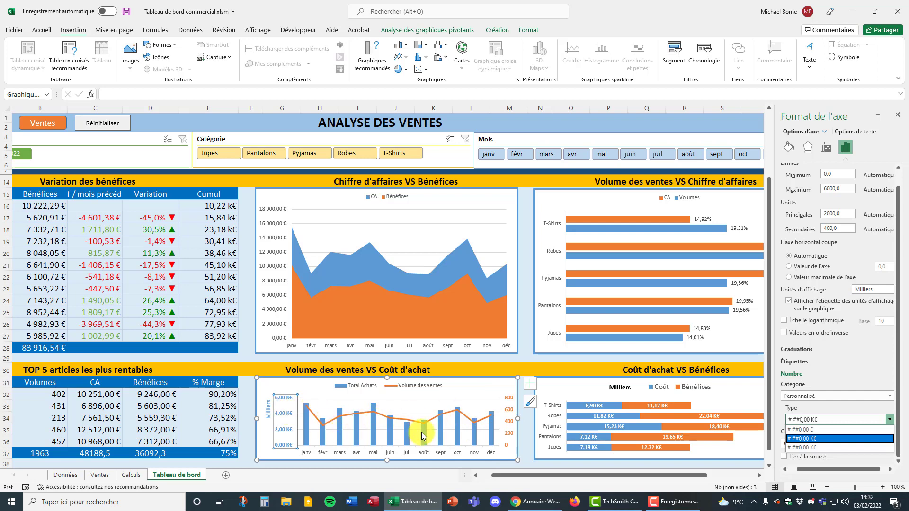
Step: Check which axis the Volume des ventes line series is plotted on in the Volume des ventes VS Coût d'achat chart
click(463, 418)
click(463, 419)
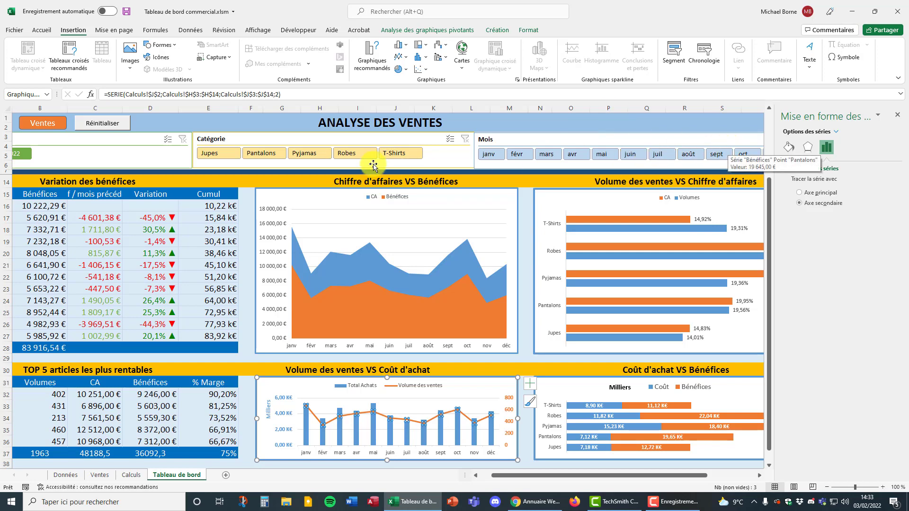
click(897, 115)
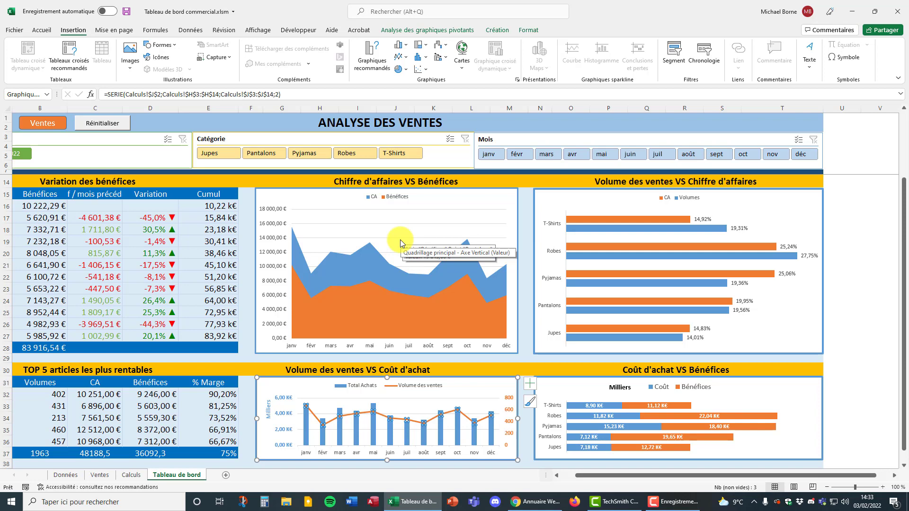
Step: Filter the dashboard by the Robes category and view the resulting pivot tables on the Calculs sheet
click(357, 154)
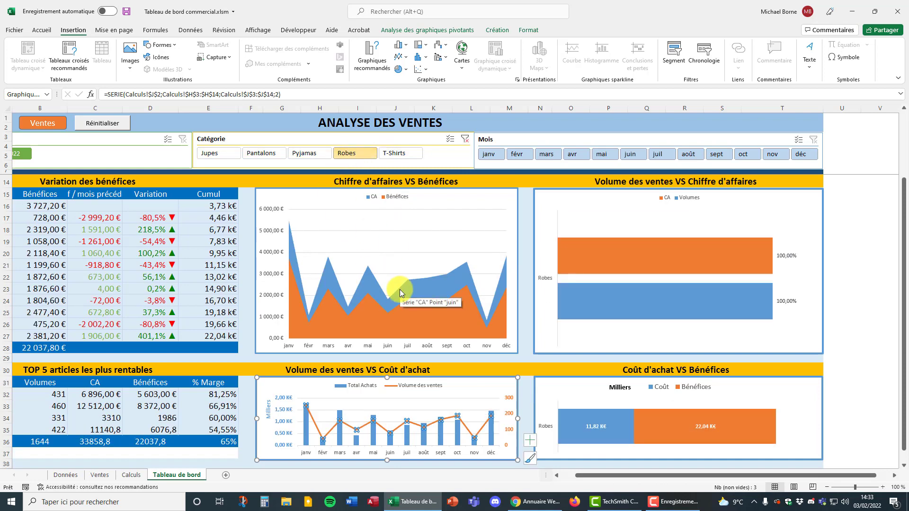
click(133, 478)
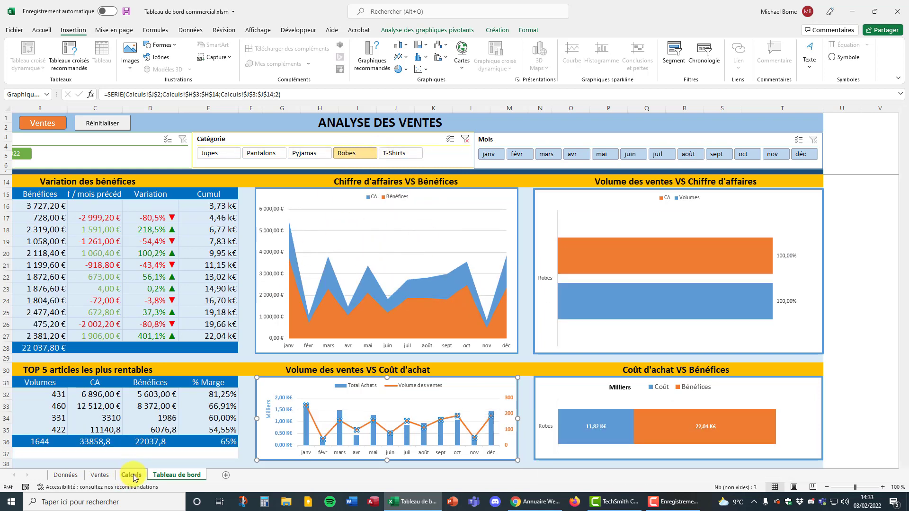
Step: Inspect which slicers are connected to the Tendance des Ventes vs. Bénéfices pivot table, without changing the connections
click(322, 203)
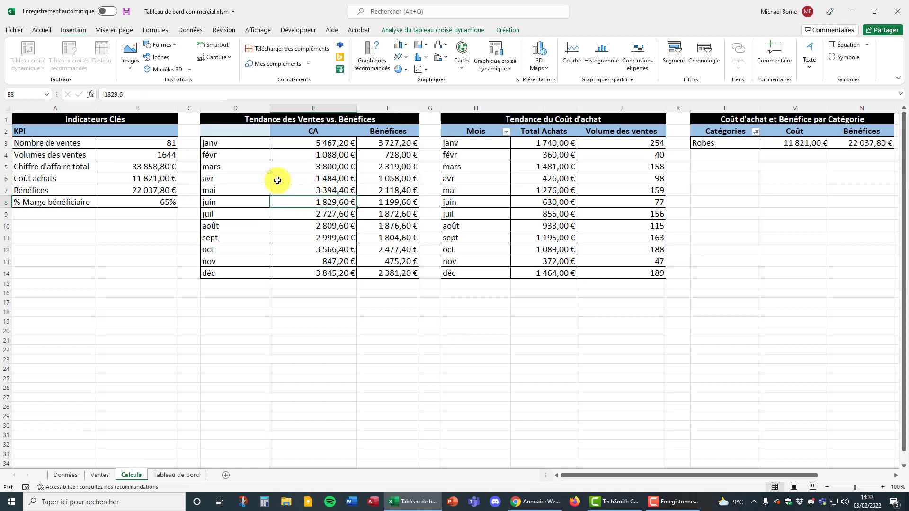
click(416, 30)
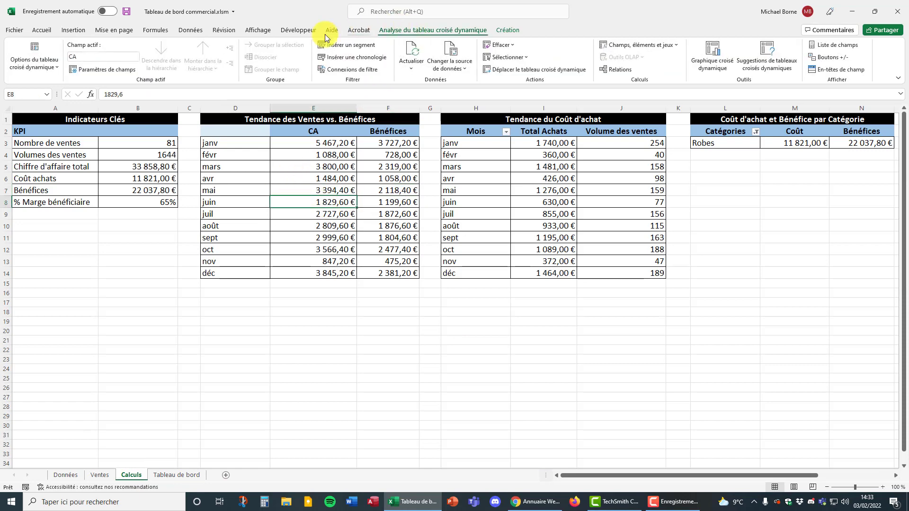
click(353, 69)
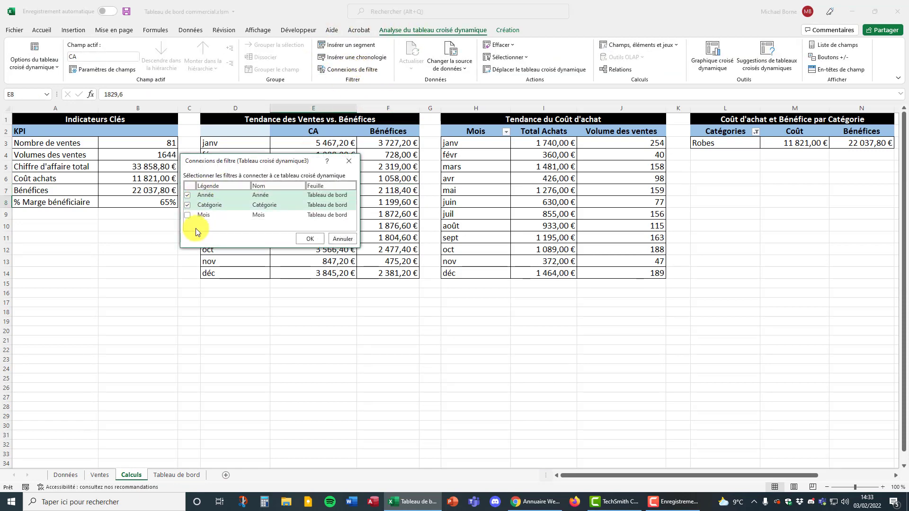
click(348, 240)
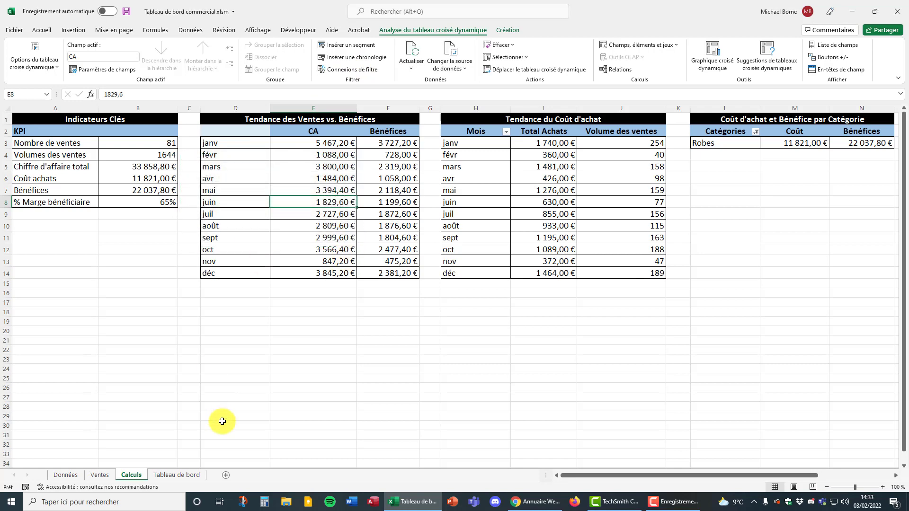
Step: Examine the fields of the Variation des bénéfices pivot table on the Tableau de bord sheet and the value settings of Bénéfices
click(186, 475)
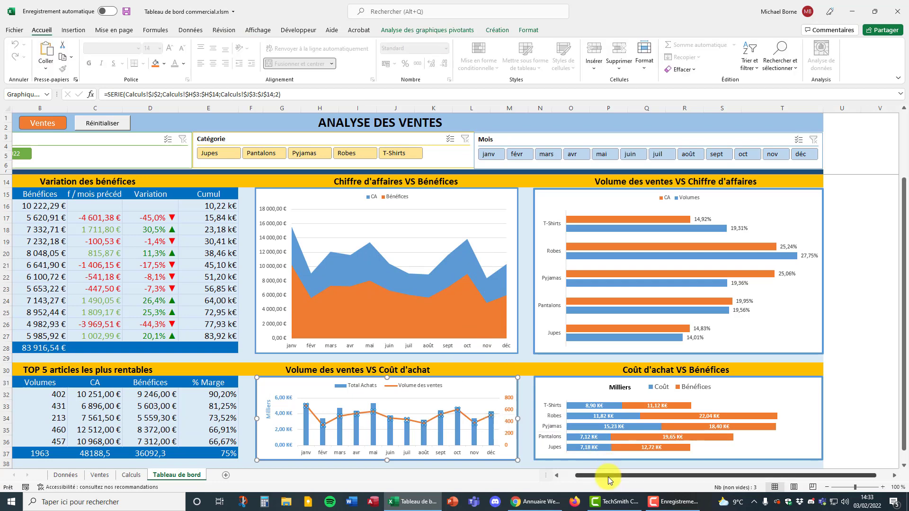
drag(608, 475, 592, 475)
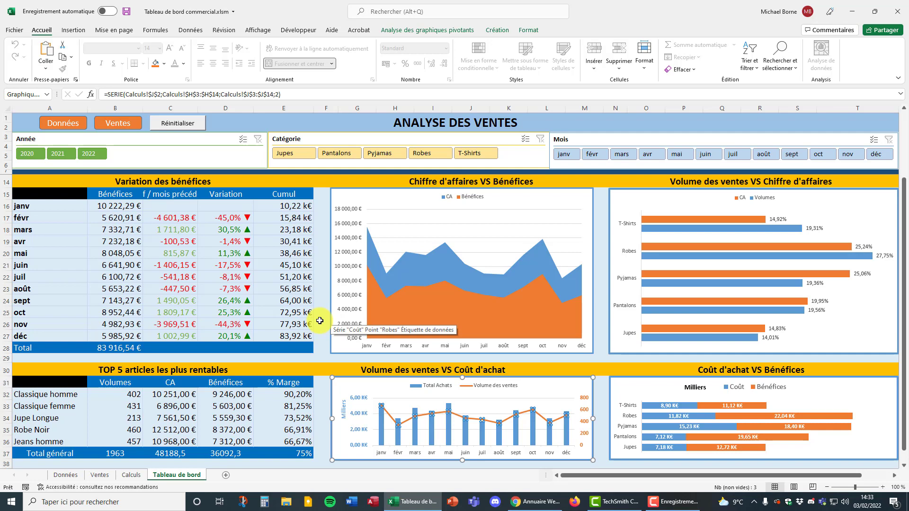
click(172, 253)
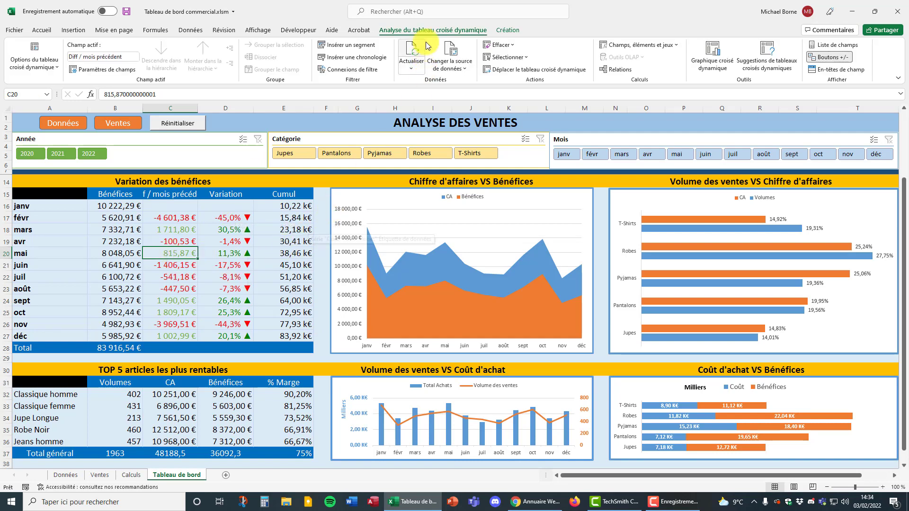
click(830, 46)
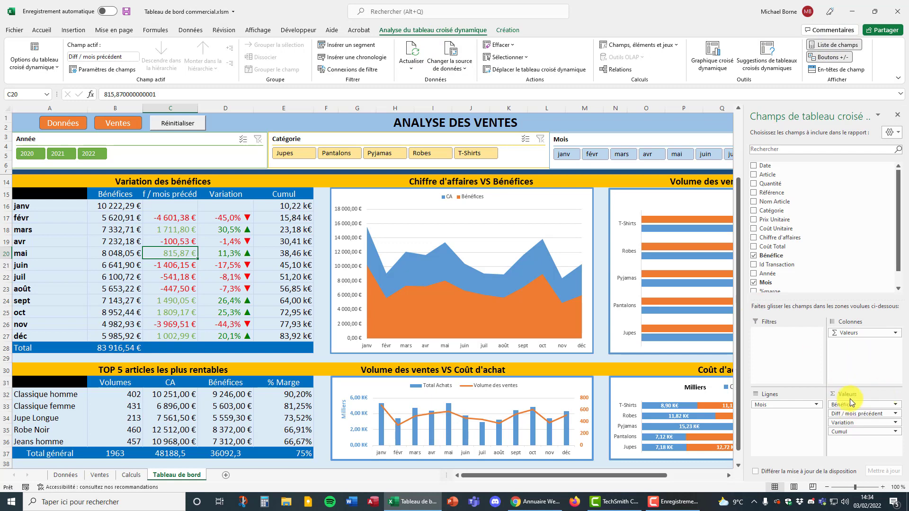
click(895, 405)
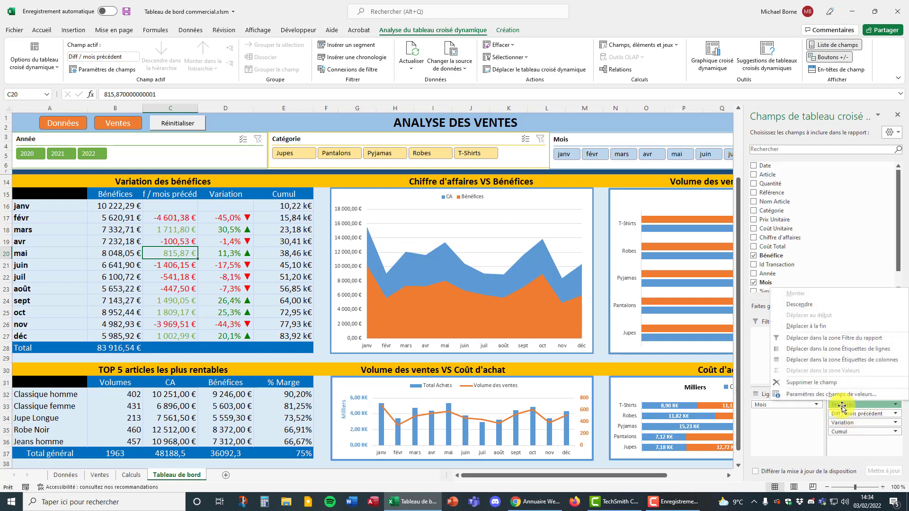
click(810, 394)
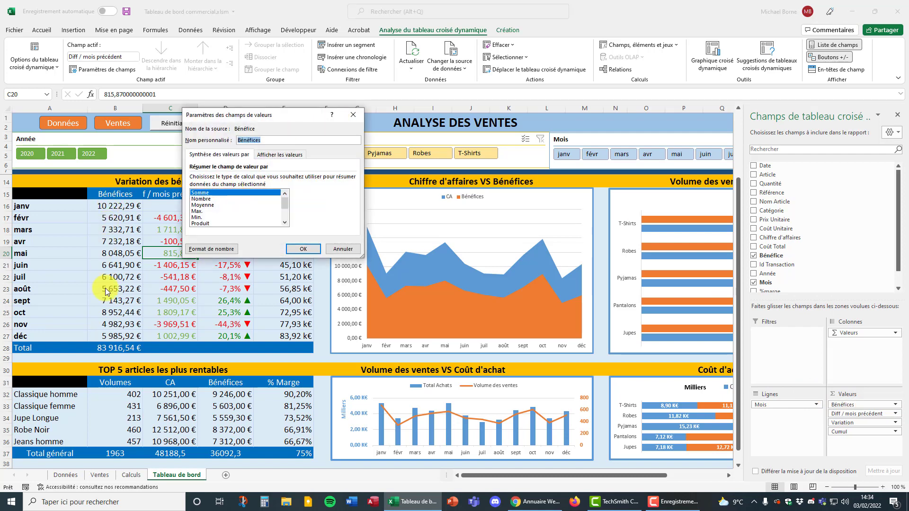
click(353, 116)
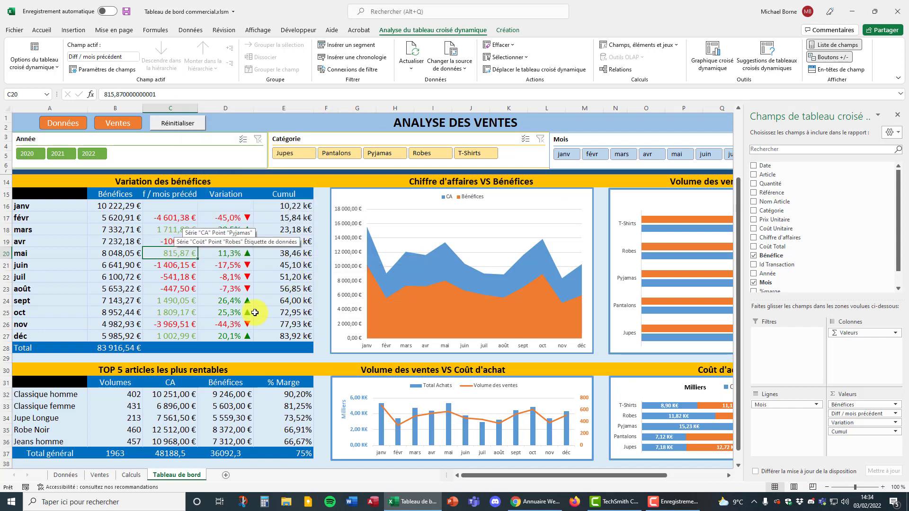
Step: Inspect how the Diff / mois précédent value field is displayed, including its calculation type, base field and base item
click(895, 414)
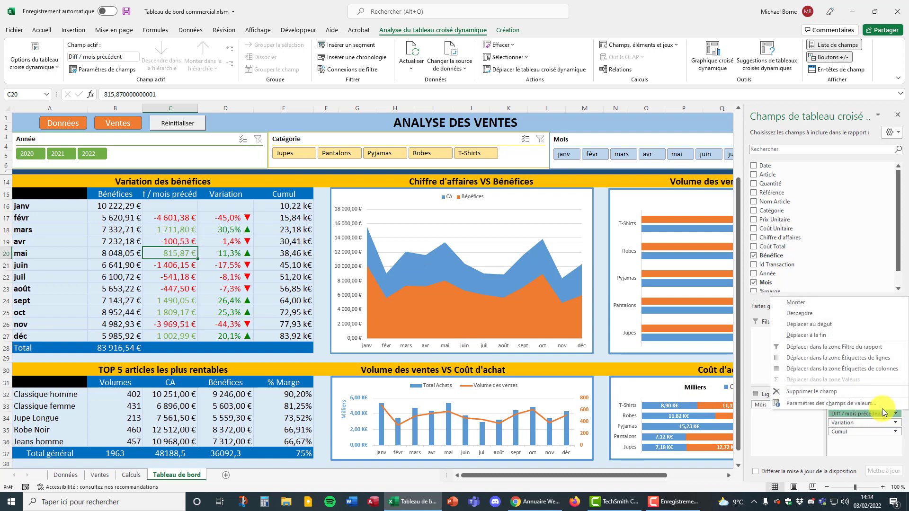
click(816, 405)
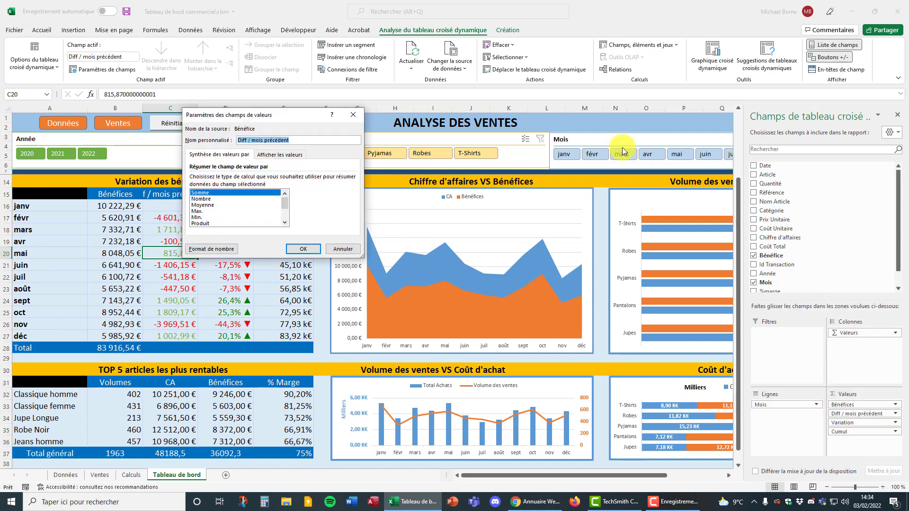
drag(305, 114, 416, 144)
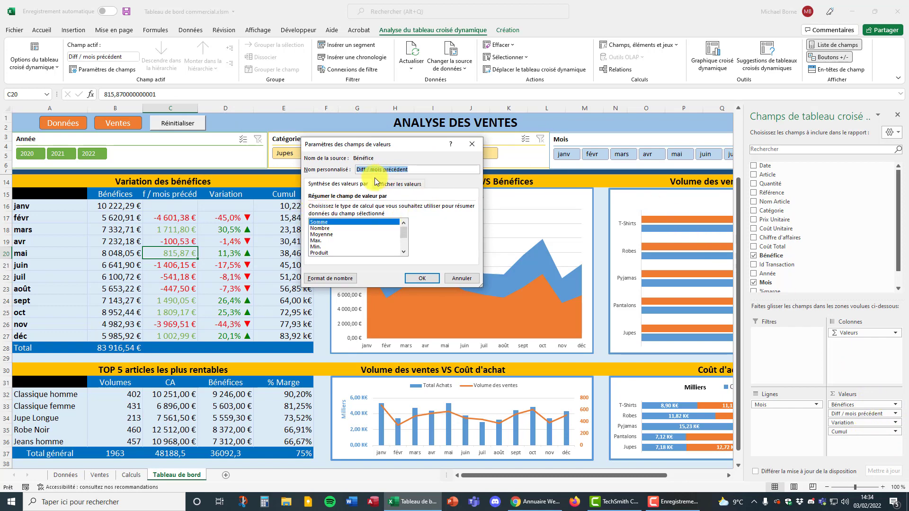
click(395, 185)
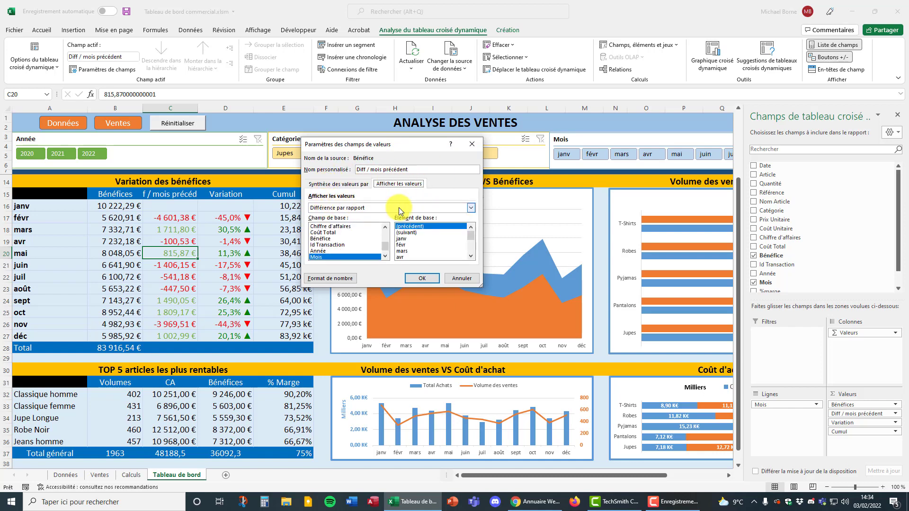
click(470, 208)
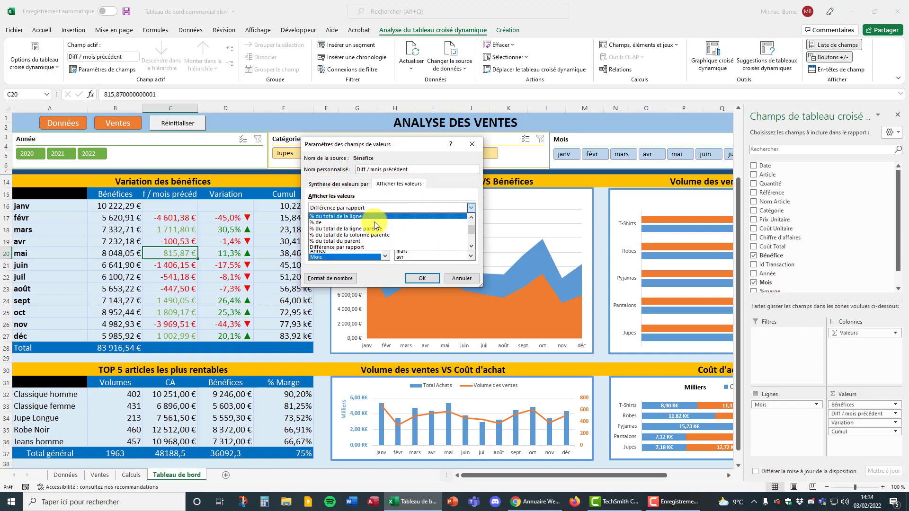
click(353, 247)
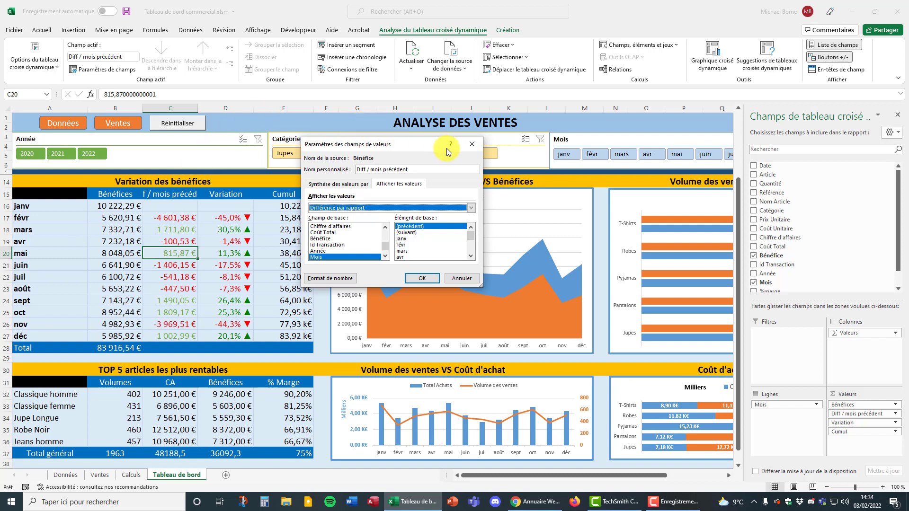
click(471, 148)
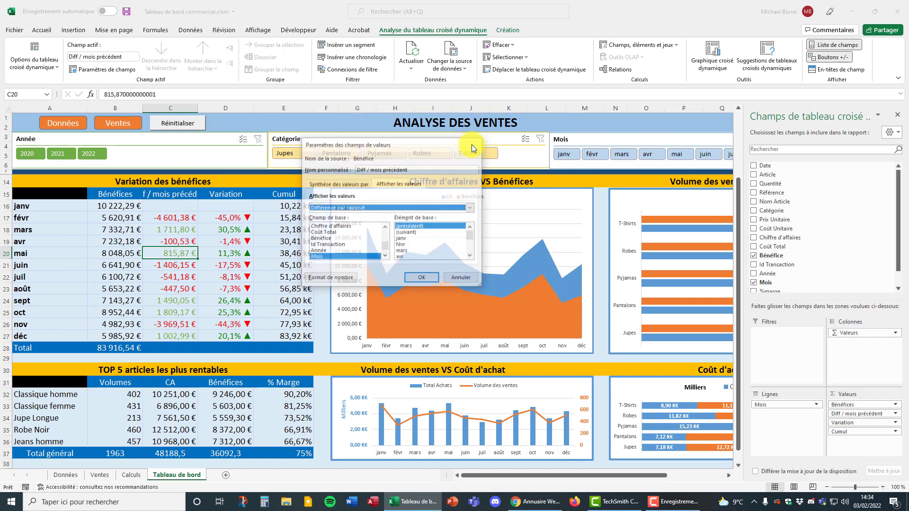
Step: Inspect how the Variation value field is displayed, including its calculation type, base field and base item
click(895, 422)
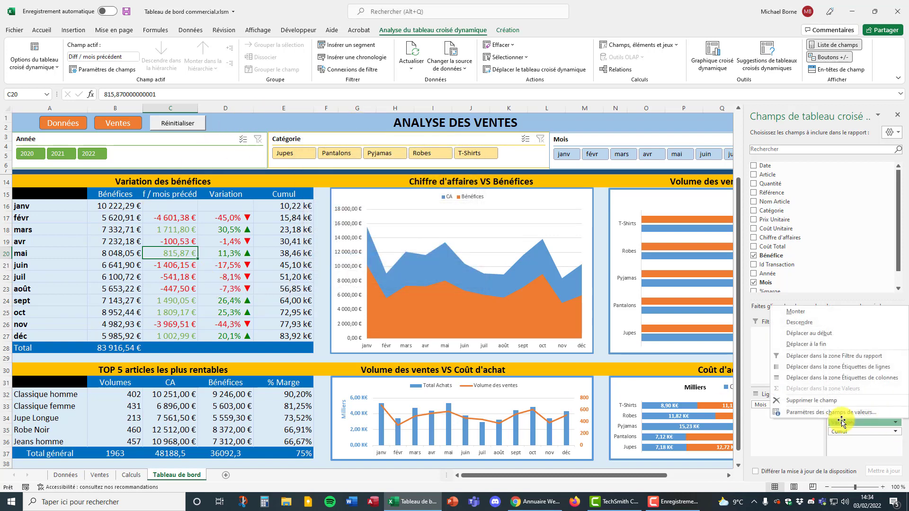
click(824, 408)
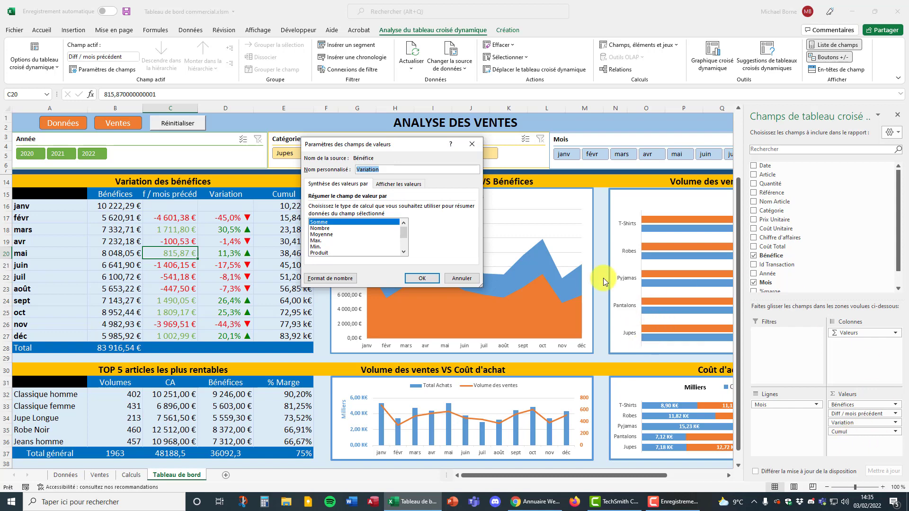
click(402, 184)
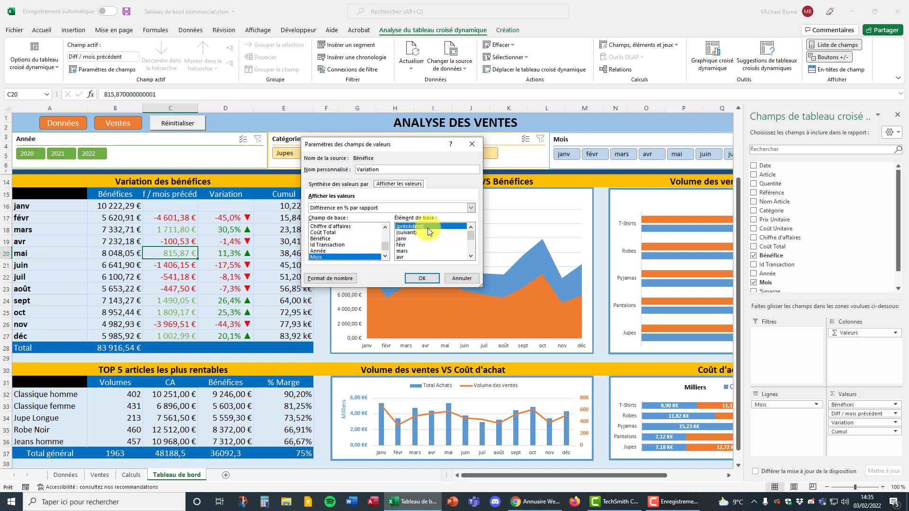
click(467, 280)
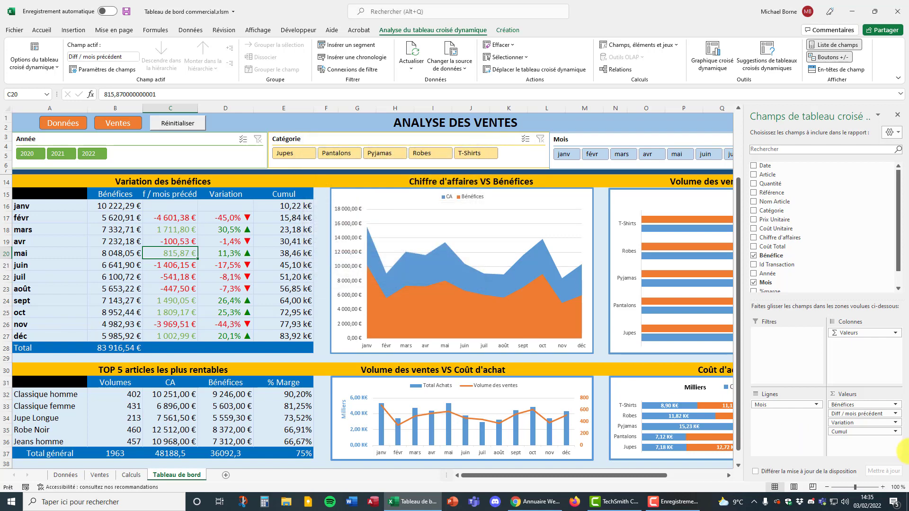
Step: Inspect how the Cumul value field is displayed, including its calculation type and base field
click(876, 431)
click(829, 421)
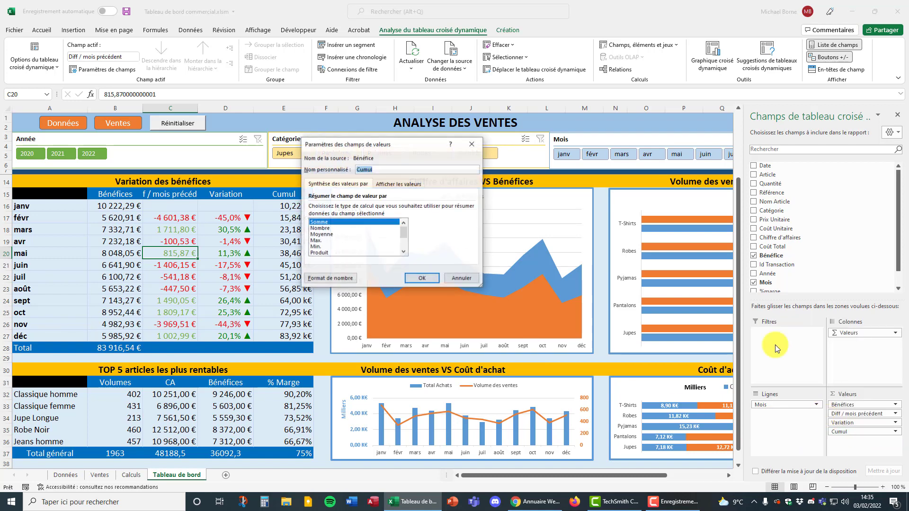
click(402, 183)
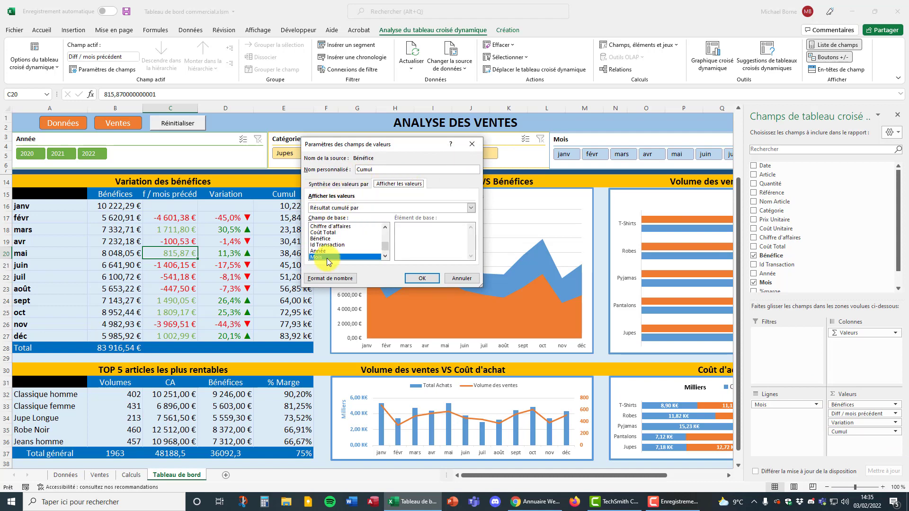
click(422, 279)
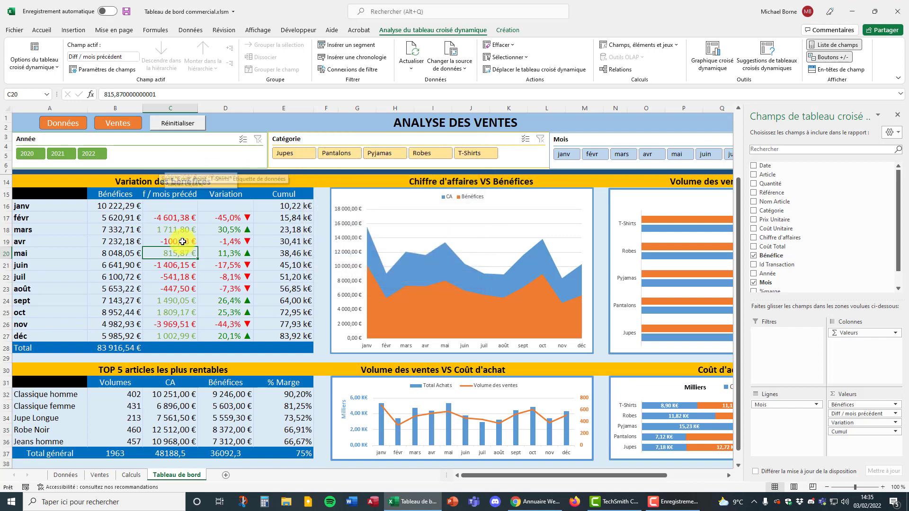
Step: Examine the conditional formatting options, including top/bottom rules and icon sets, for the monthly Diff / mois précédent and Variation values without applying any
drag(159, 204, 229, 331)
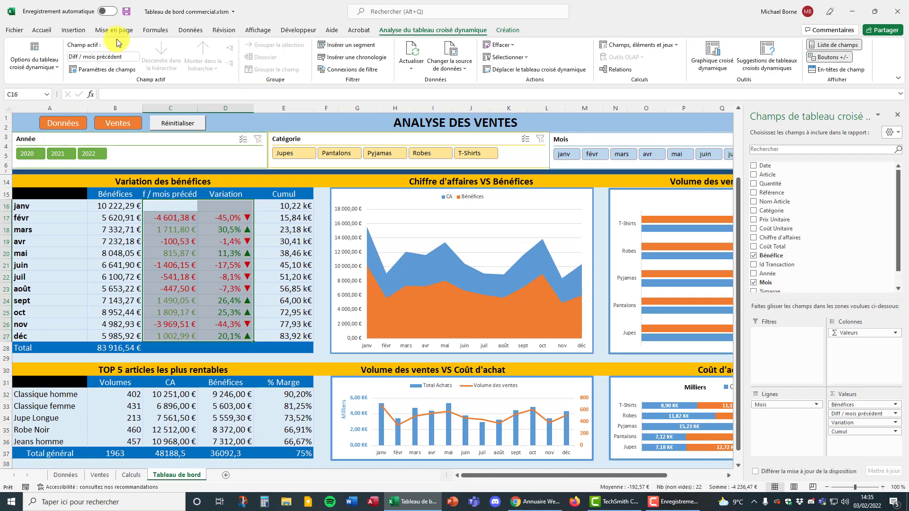
click(42, 30)
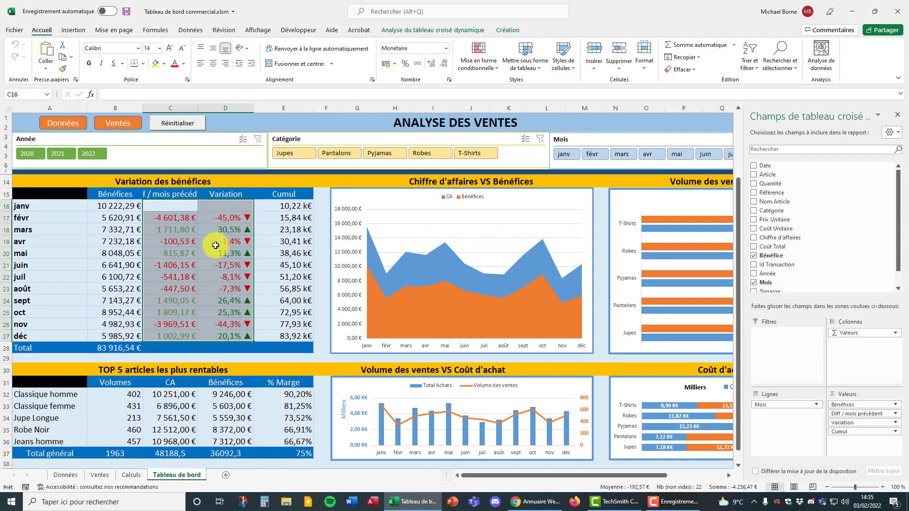
click(499, 69)
mouse_move(502, 87)
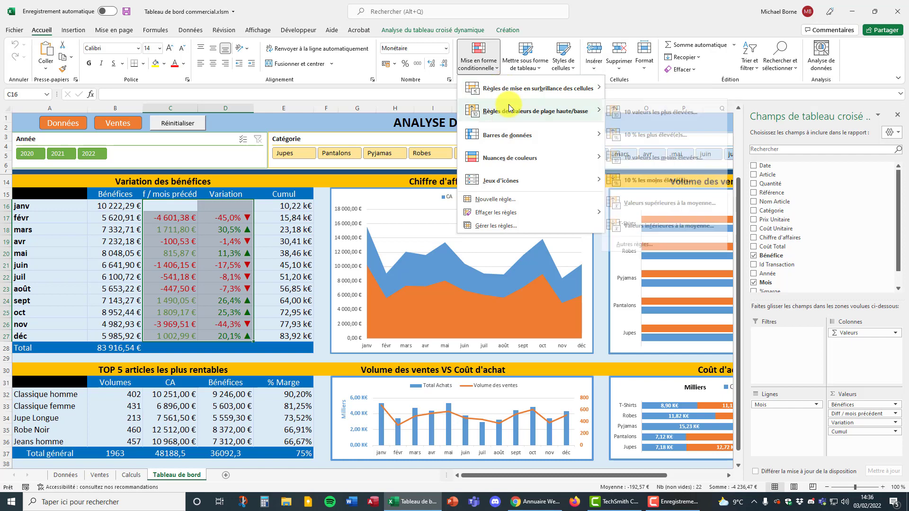
mouse_move(509, 108)
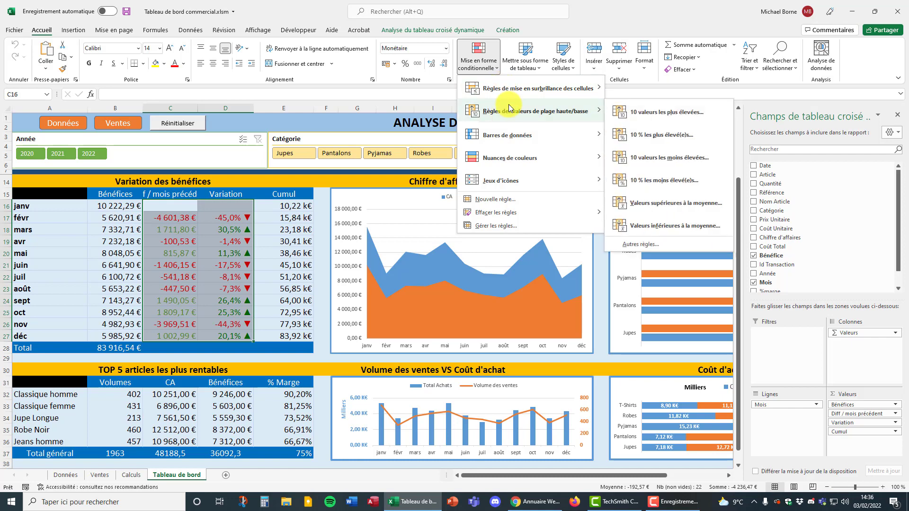
mouse_move(553, 179)
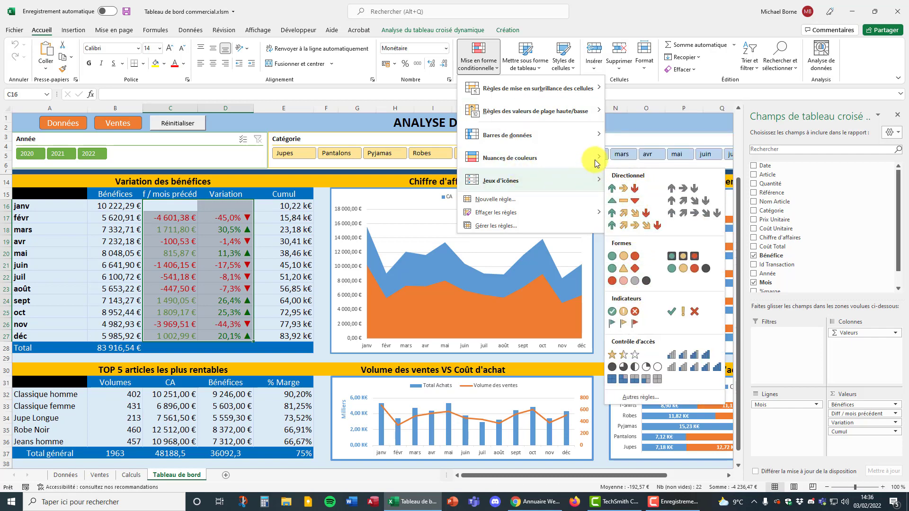
click(553, 27)
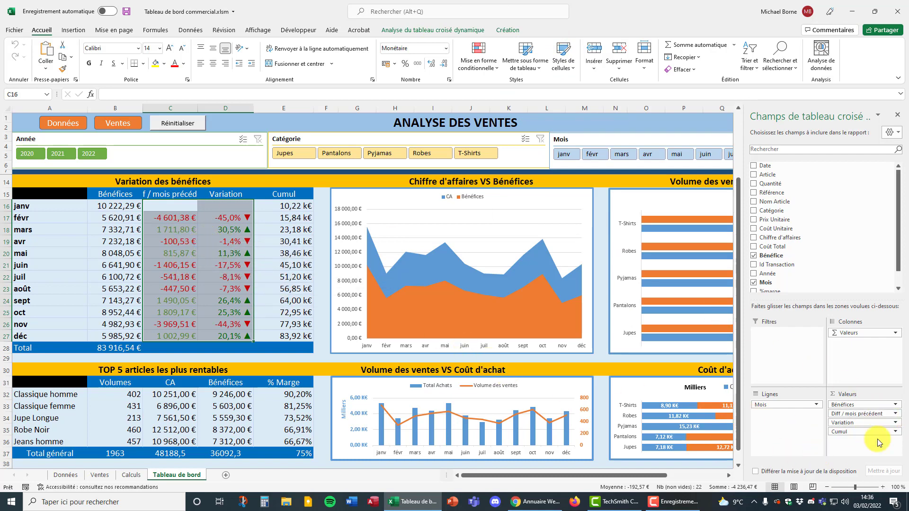
Step: Examine the custom number formats for the Diff / mois précédent values, including [Couleur10] 0,0% ▲;[Rouge]-0,0% ▼, without applying one
click(187, 240)
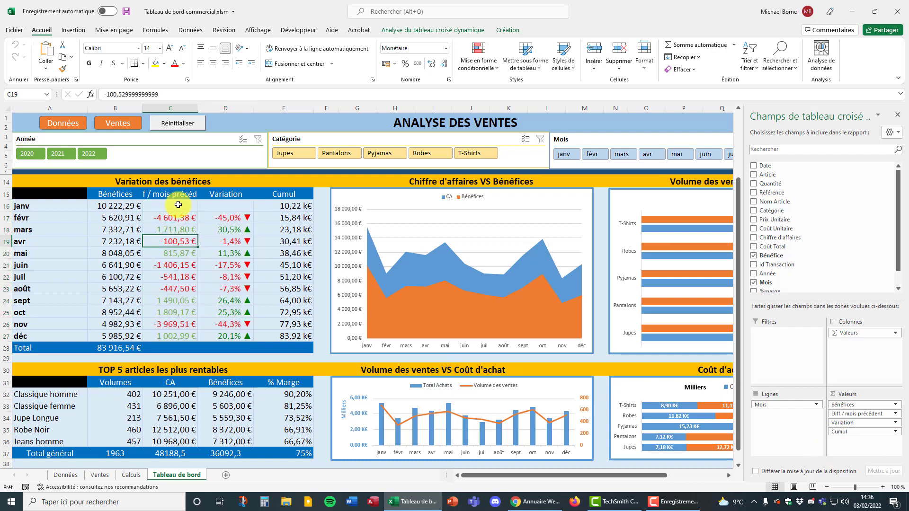
drag(178, 204, 179, 333)
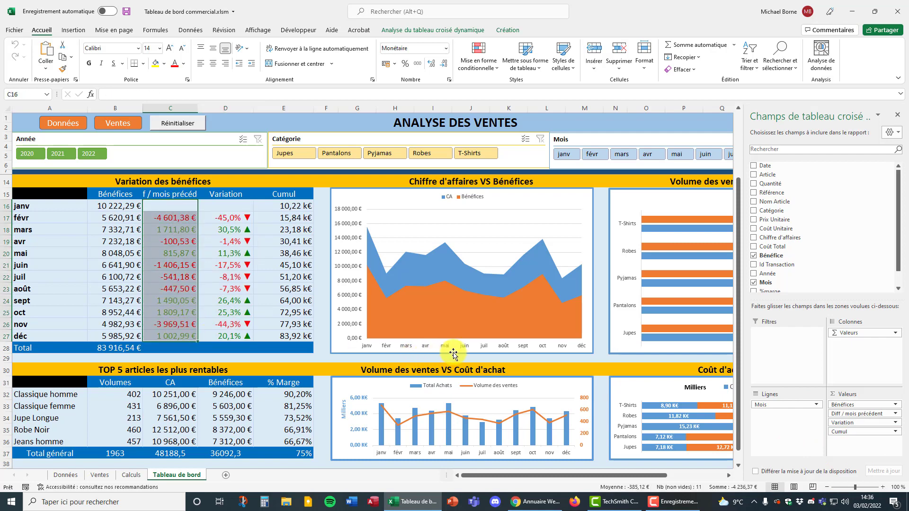
click(895, 413)
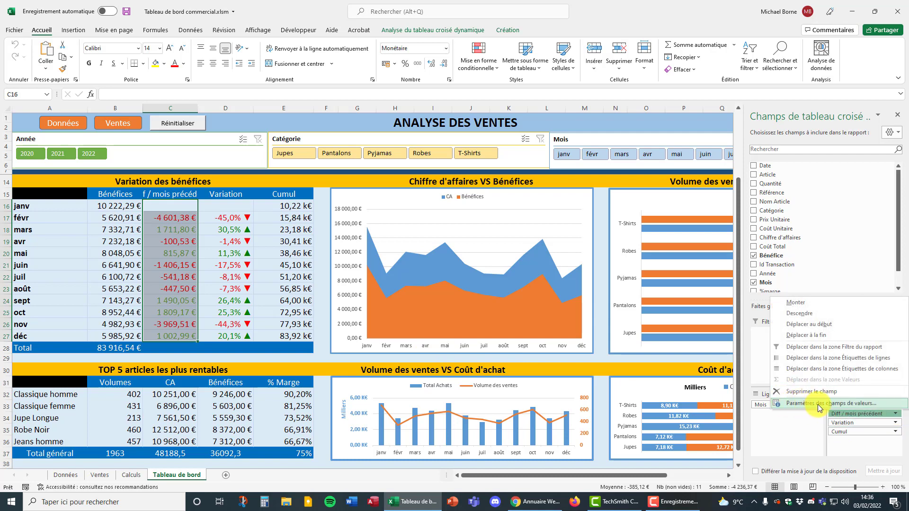
click(817, 403)
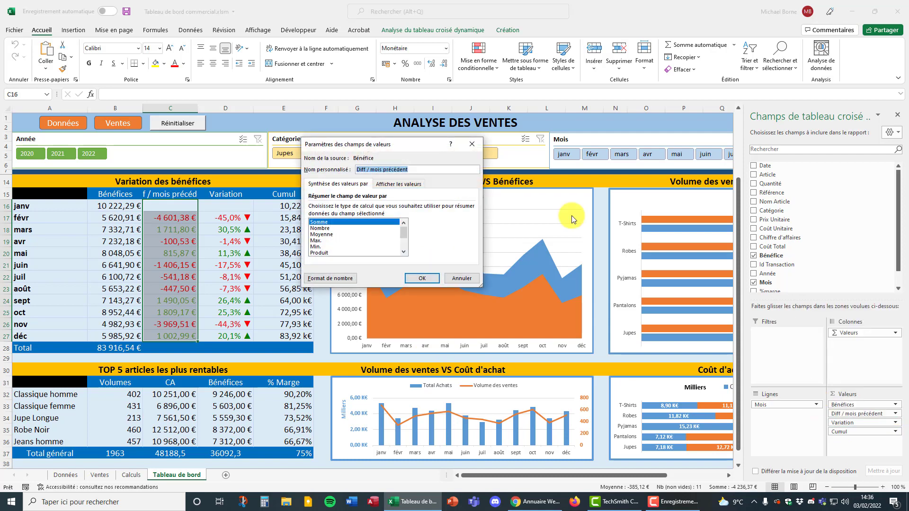
click(399, 184)
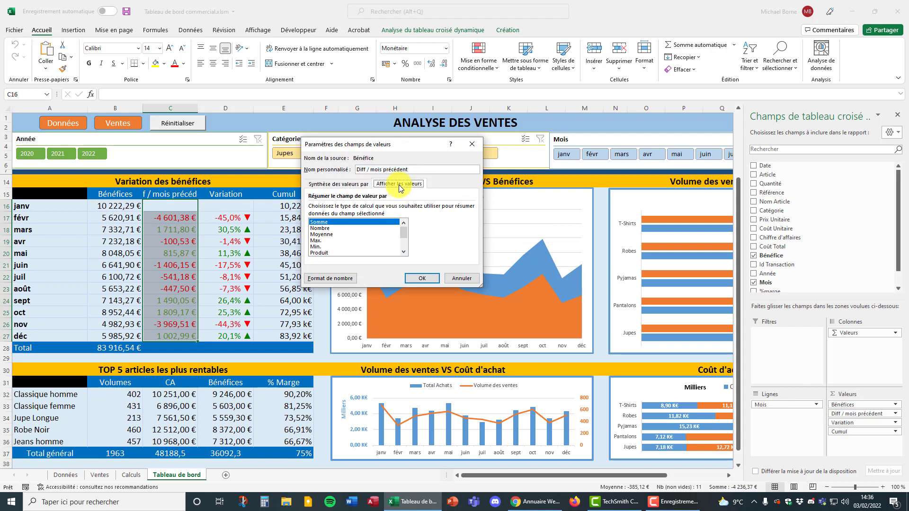
click(337, 279)
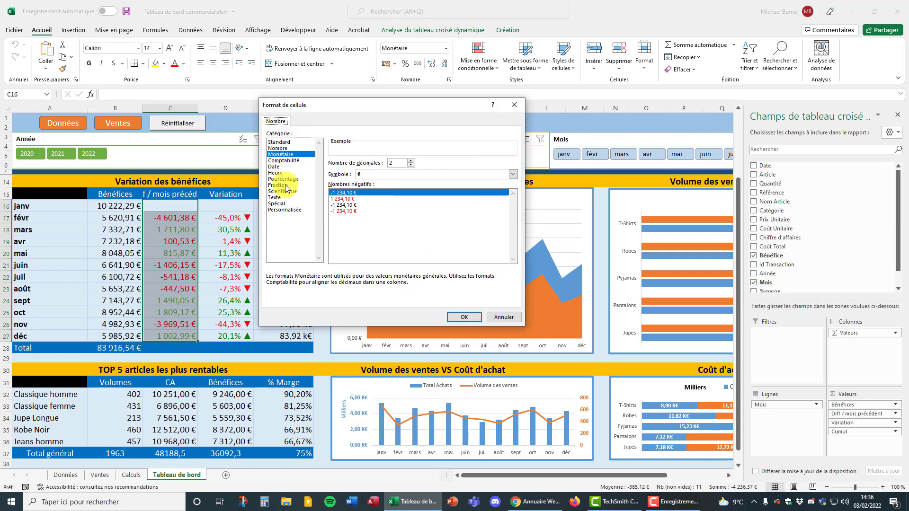
click(286, 210)
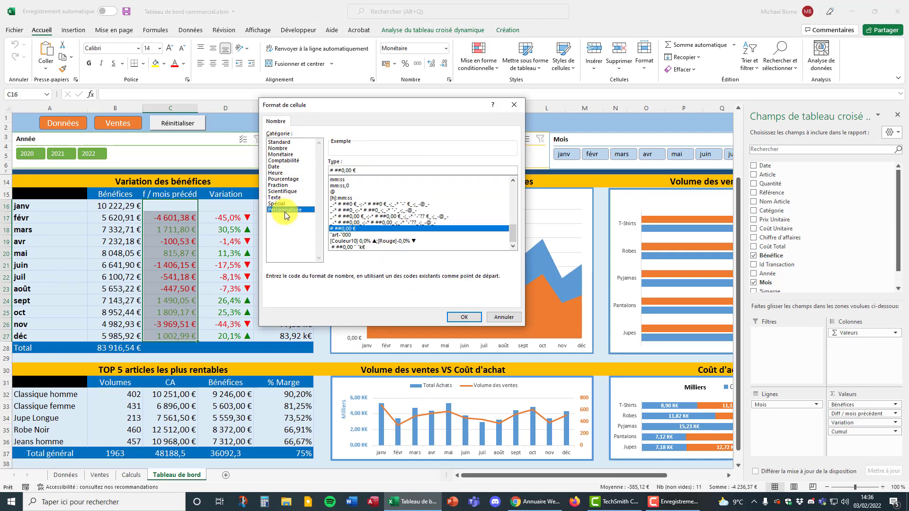
click(364, 241)
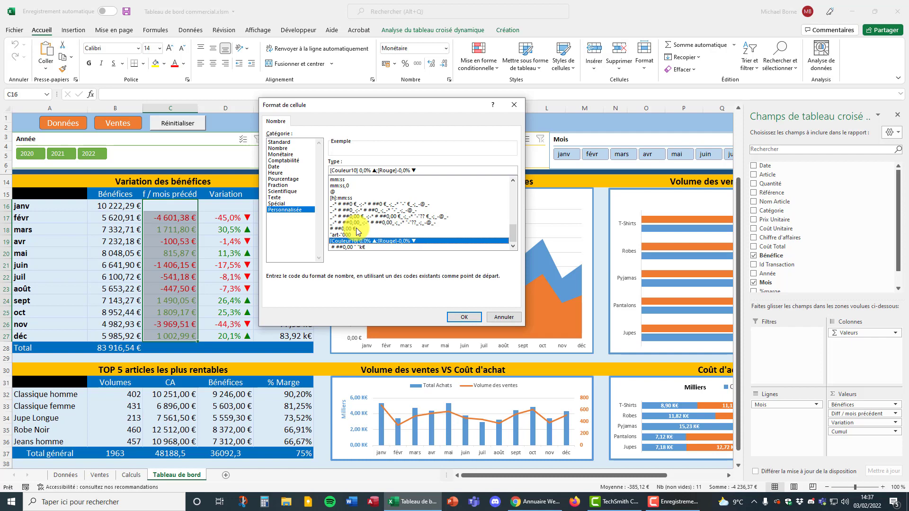
click(515, 316)
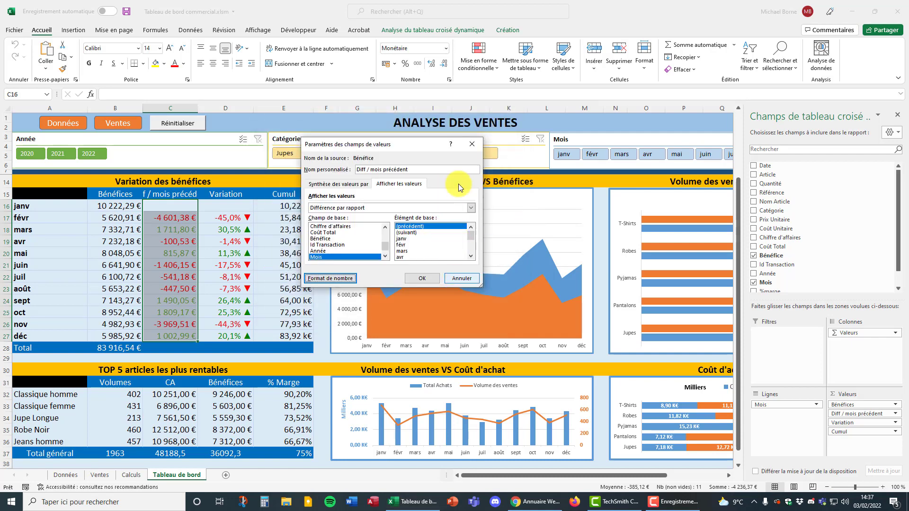
Step: Hide the pivot table field list and select the Jupe Longue CA value in the TOP 5 articles les plus rentables table
click(897, 115)
scroll(176, 381, down, 2)
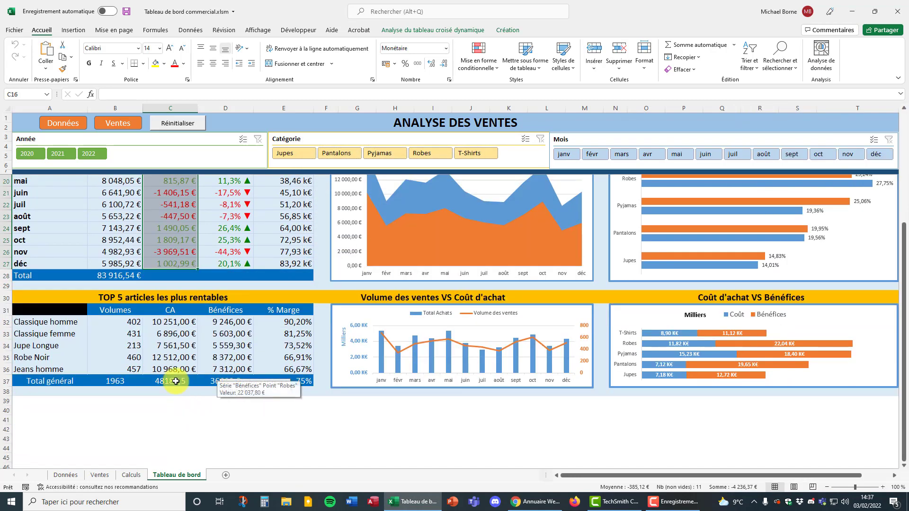
click(176, 346)
scroll(239, 360, up, 1)
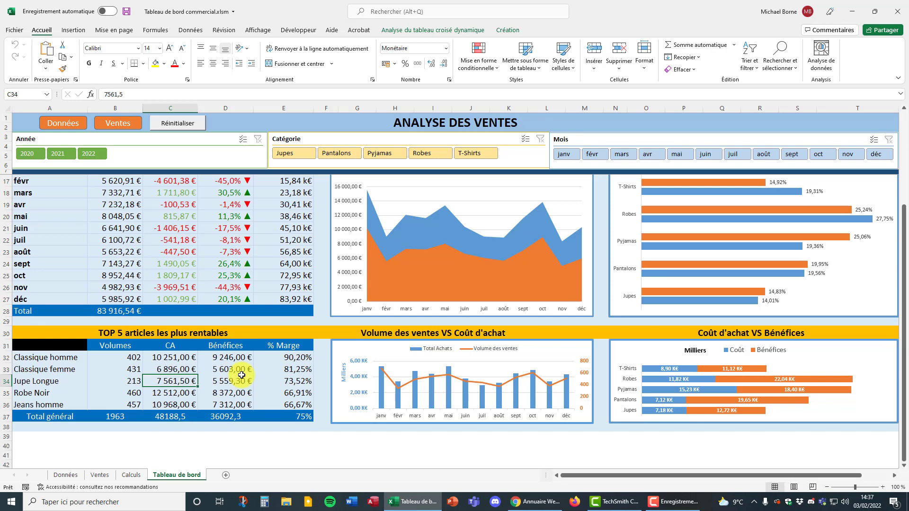
scroll(243, 374, up, 2)
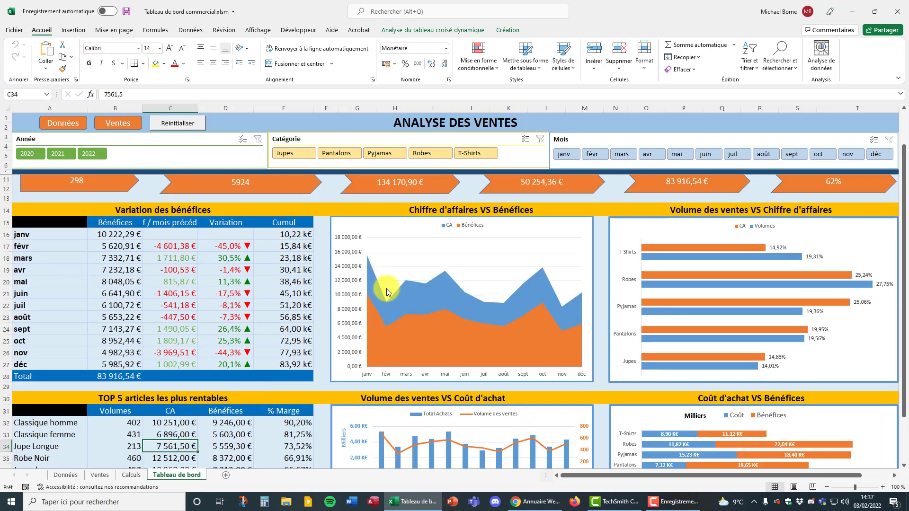
Step: Filter the dashboard by the categories Pantalons, Pyjamas and Robes in turn
click(342, 156)
click(381, 153)
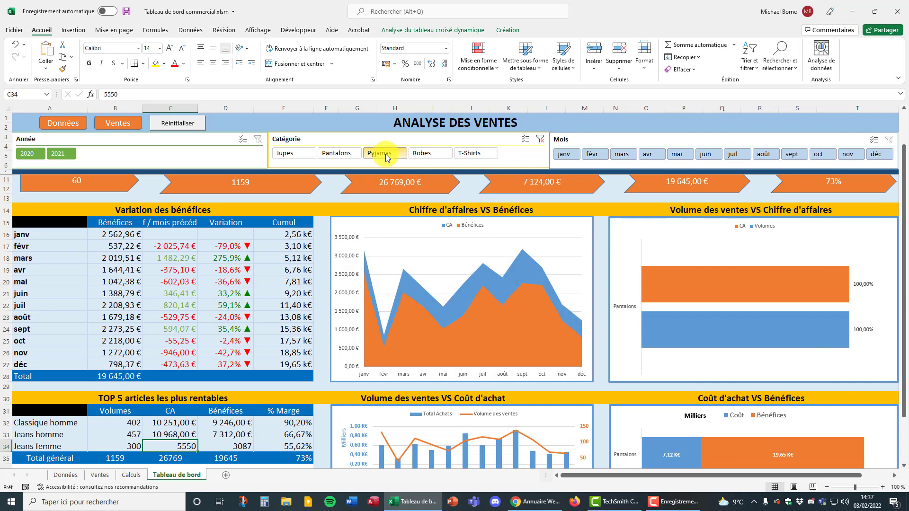
click(419, 155)
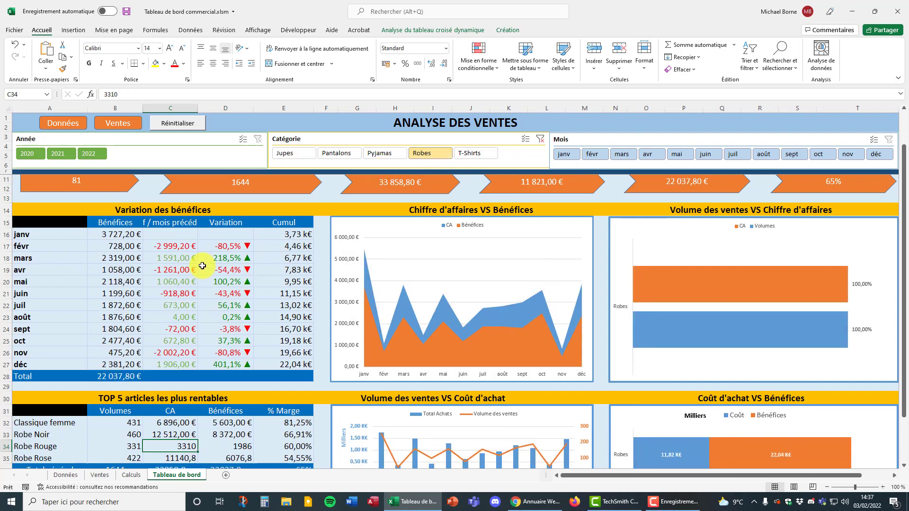
mouse_move(201, 266)
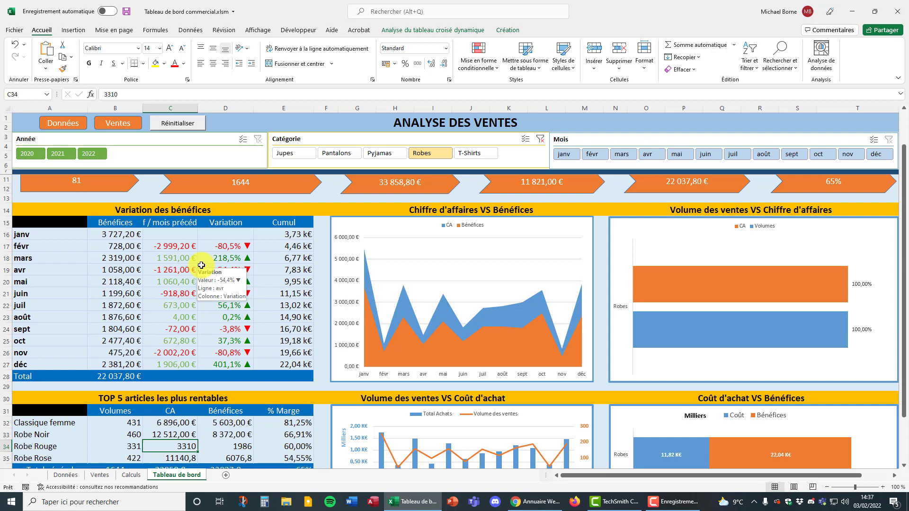
Step: Review the Variation des bénéfices pivot table's layout, format and display options, including automatic column width adjustment, without changing them
click(170, 280)
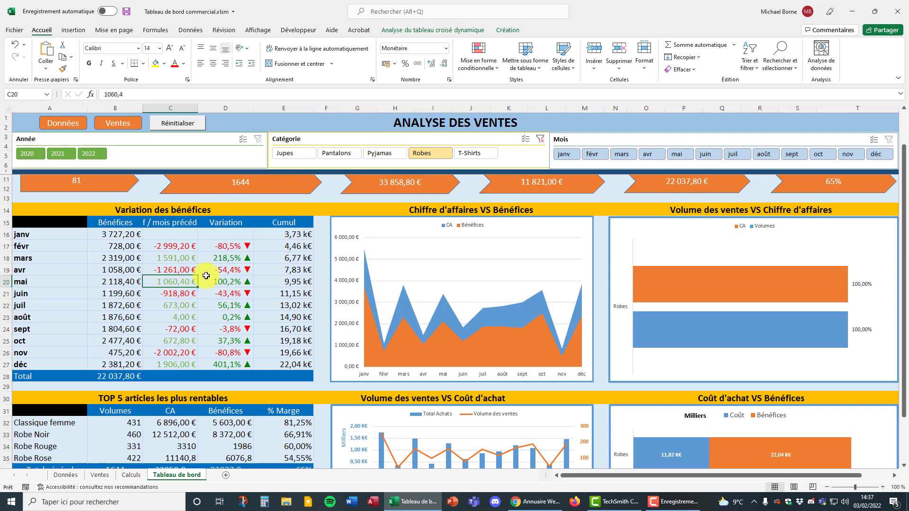
click(443, 31)
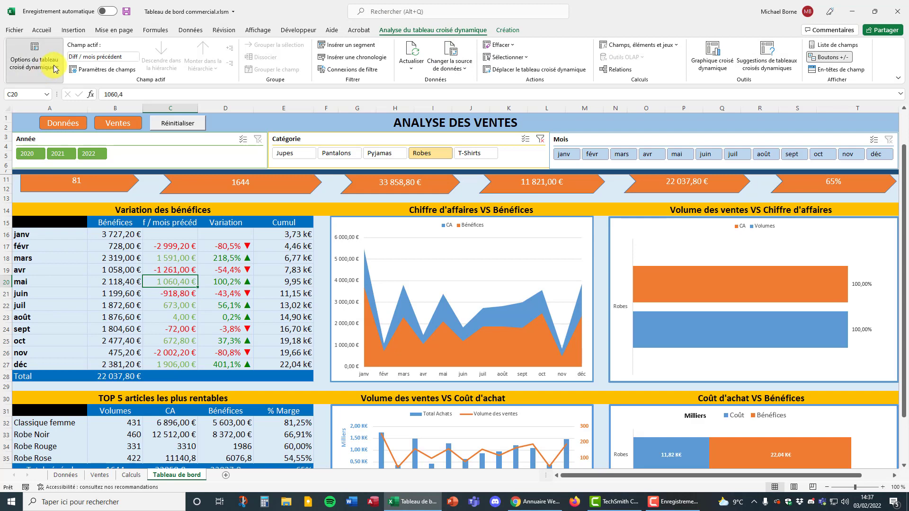
click(56, 69)
click(32, 114)
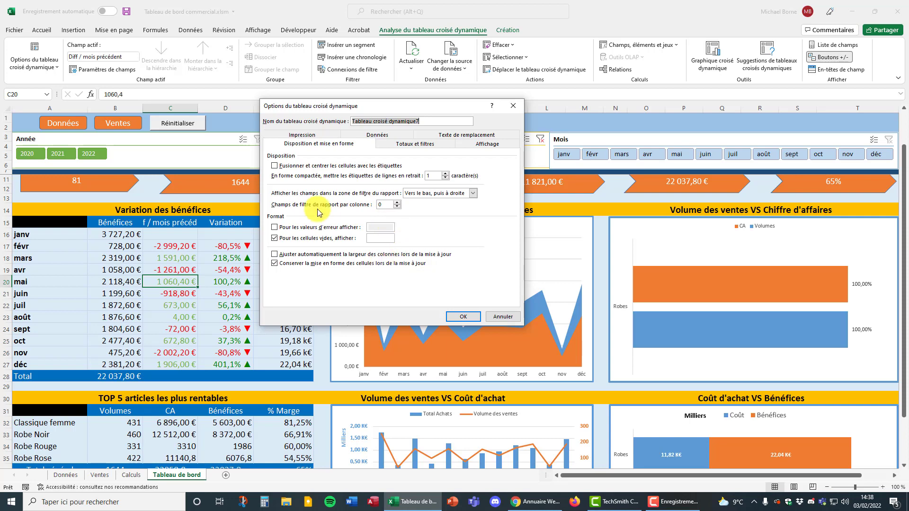
click(276, 259)
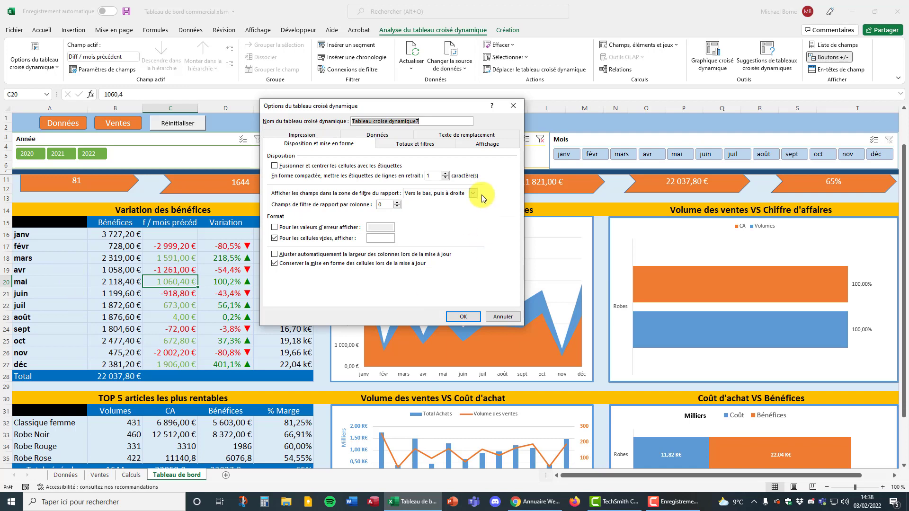
click(487, 143)
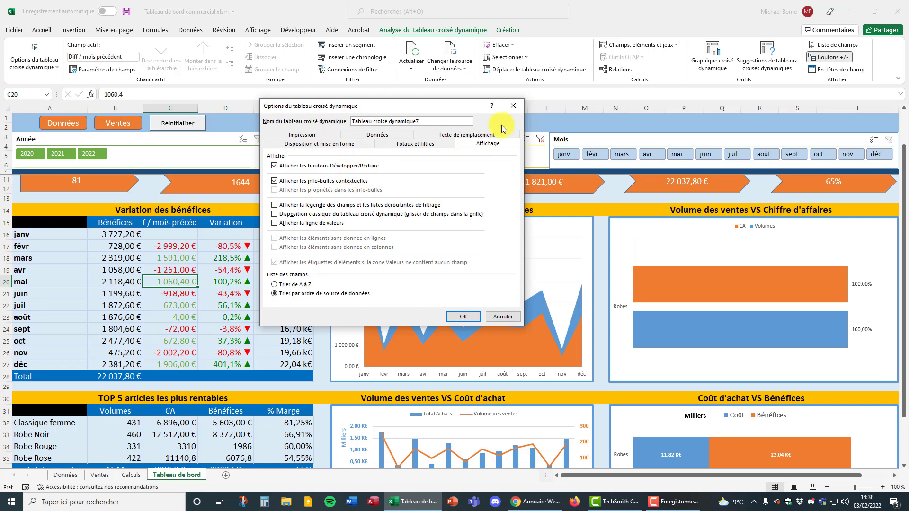
click(513, 109)
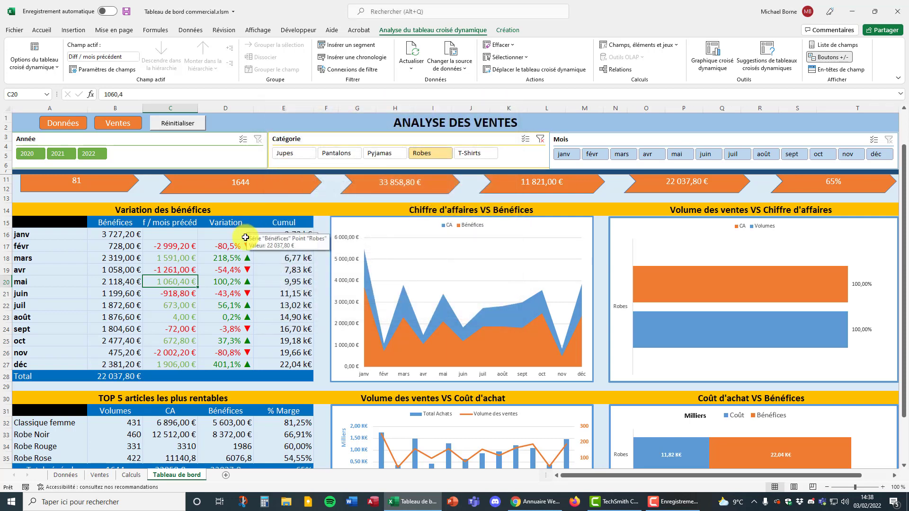
Step: Select the first CA value in the TOP 5 articles table and reset the dashboard's slicer filters
scroll(240, 237, down, 3)
click(170, 326)
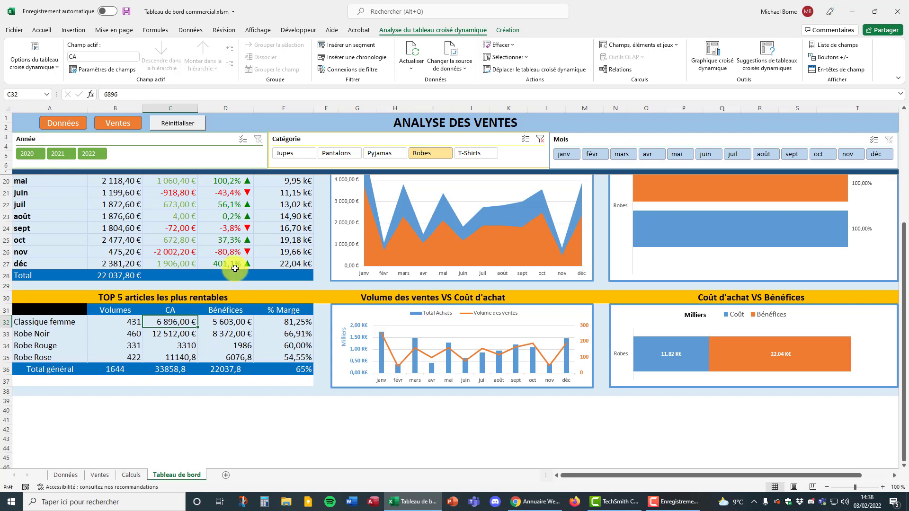
click(183, 125)
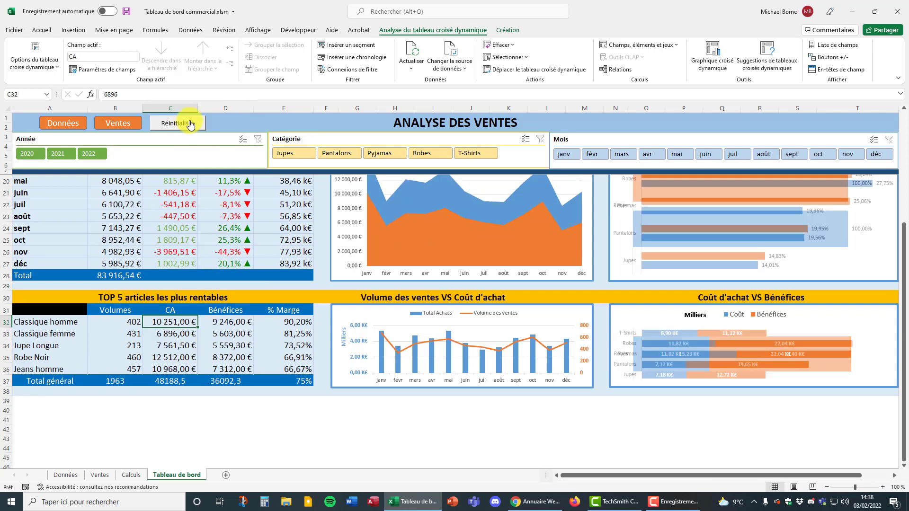
Step: Enable expand/collapse buttons, contextual tooltips, field captions with filter dropdowns and the classic layout for the TOP 5 articles pivot table
drag(209, 322, 203, 367)
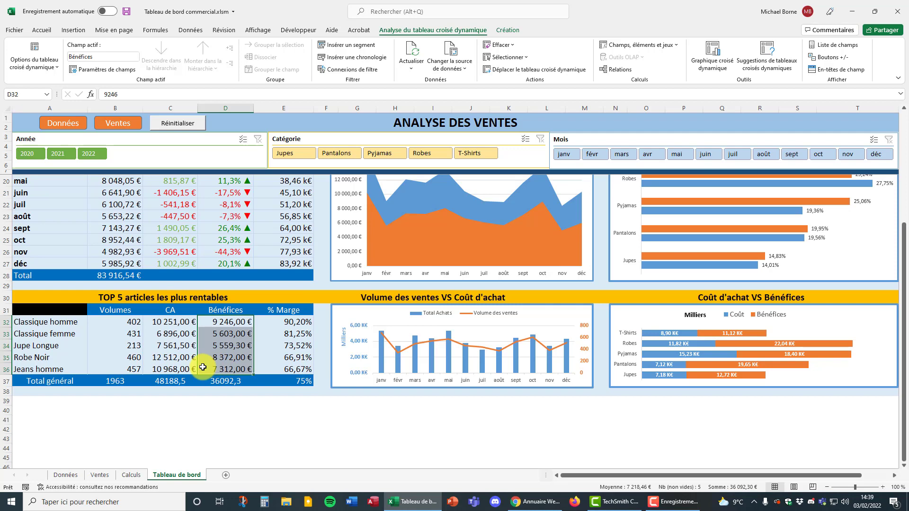
click(57, 76)
click(33, 117)
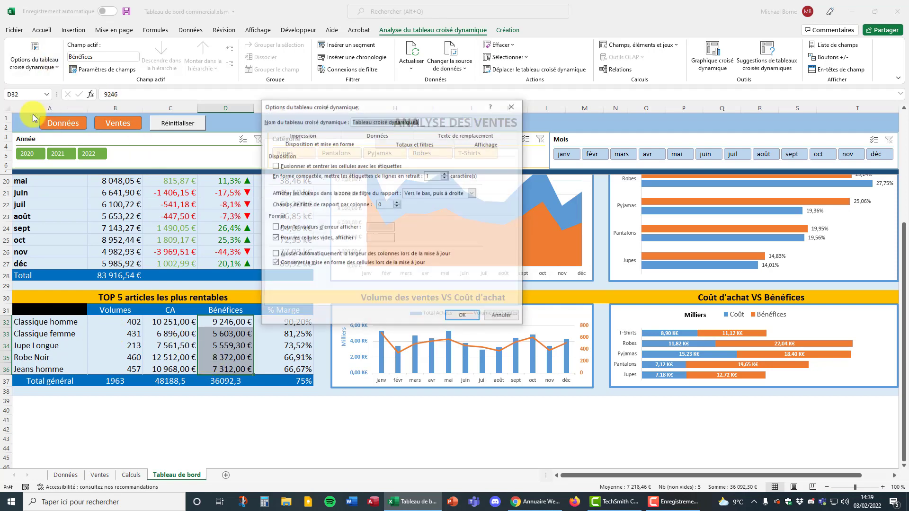
click(476, 143)
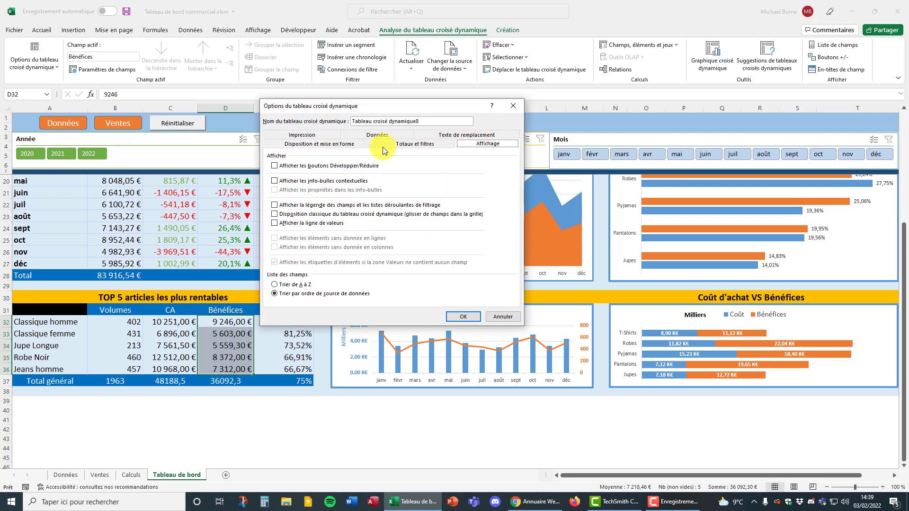
click(274, 166)
click(275, 181)
click(275, 205)
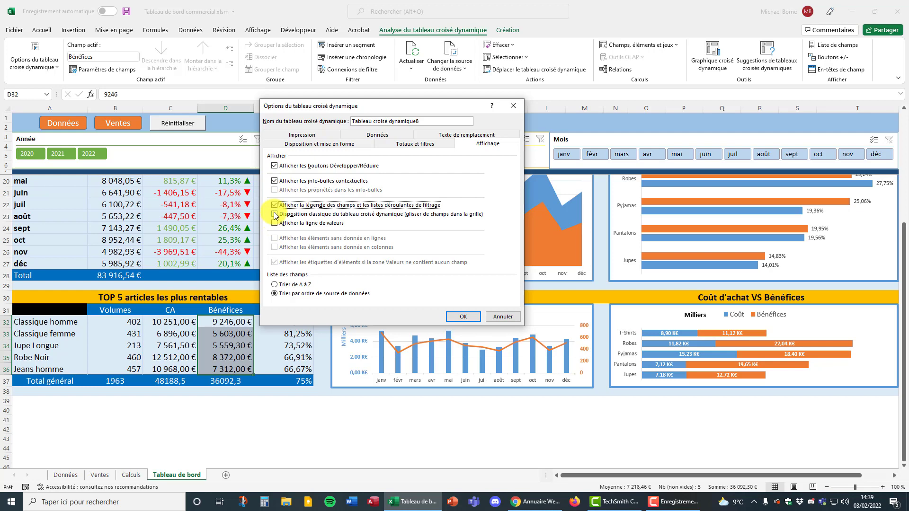
click(275, 215)
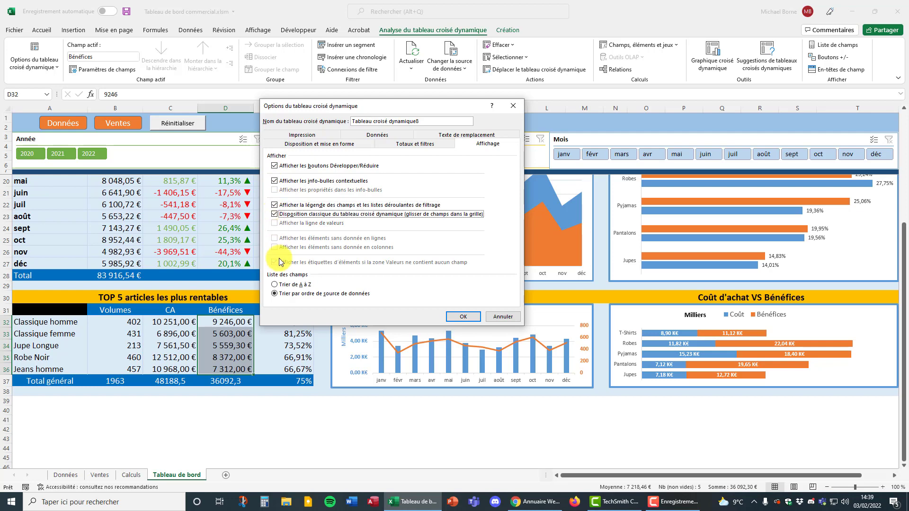
click(464, 317)
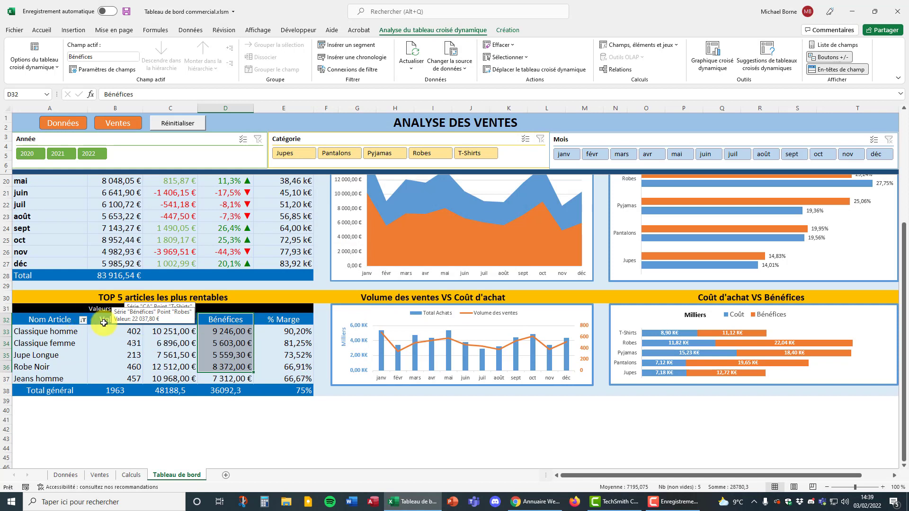
Step: Show the TOP 5 pivot table's field list and review the settings of the Nom Article top-items value filter
click(184, 342)
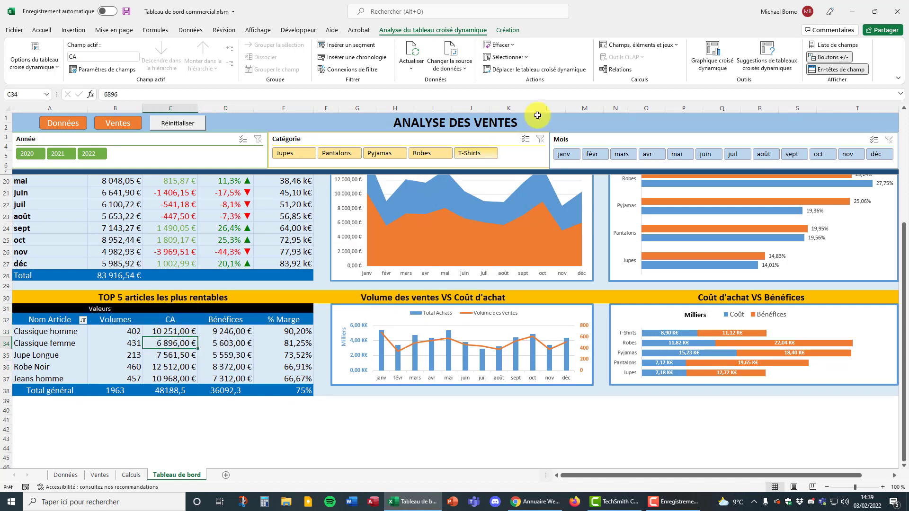
click(821, 45)
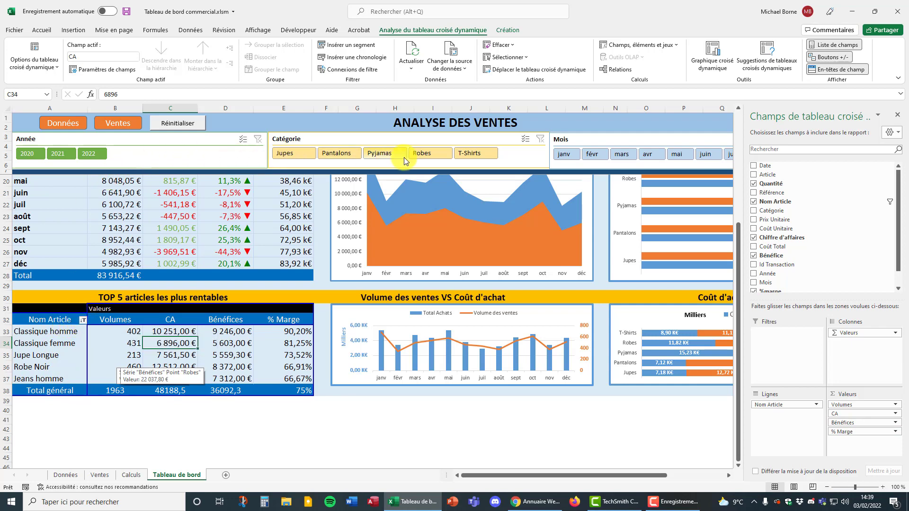
click(83, 320)
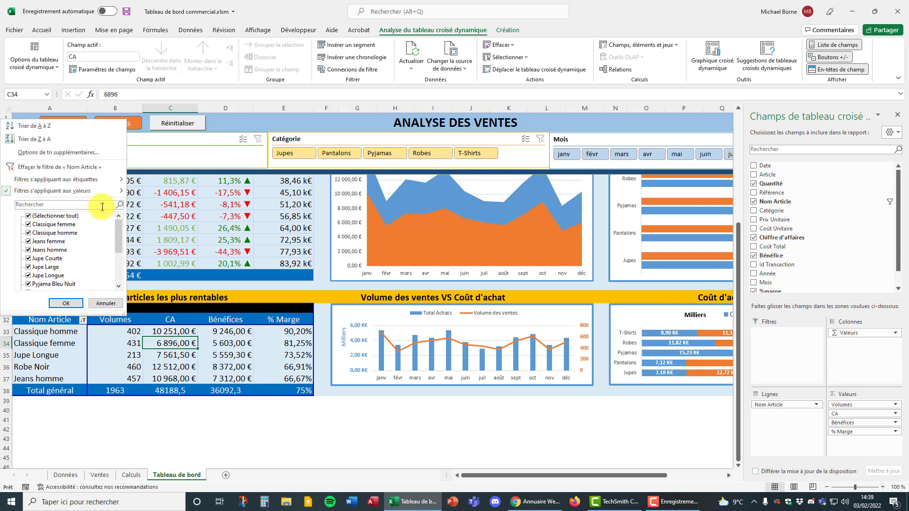
mouse_move(61, 193)
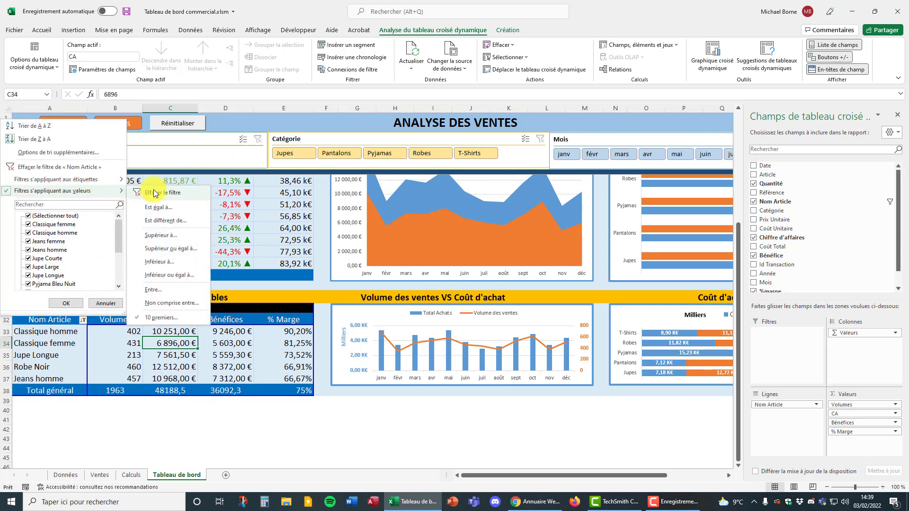
click(159, 318)
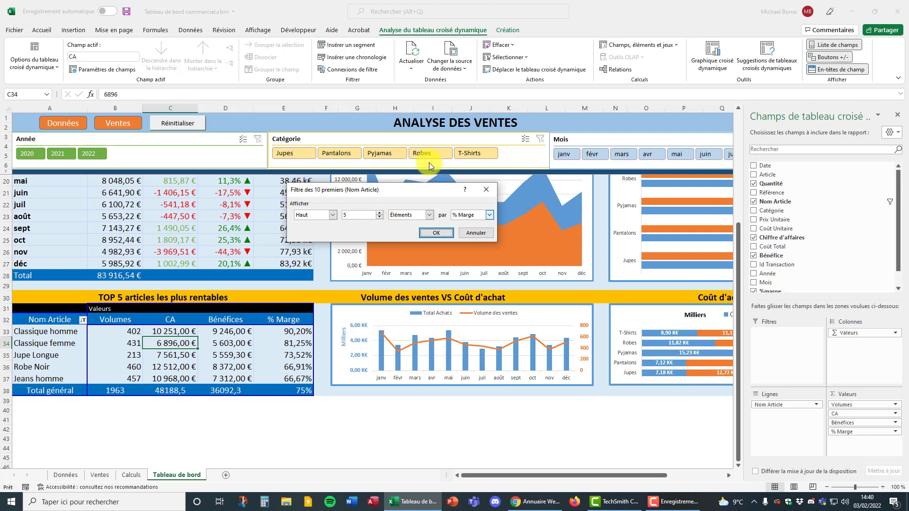
click(444, 233)
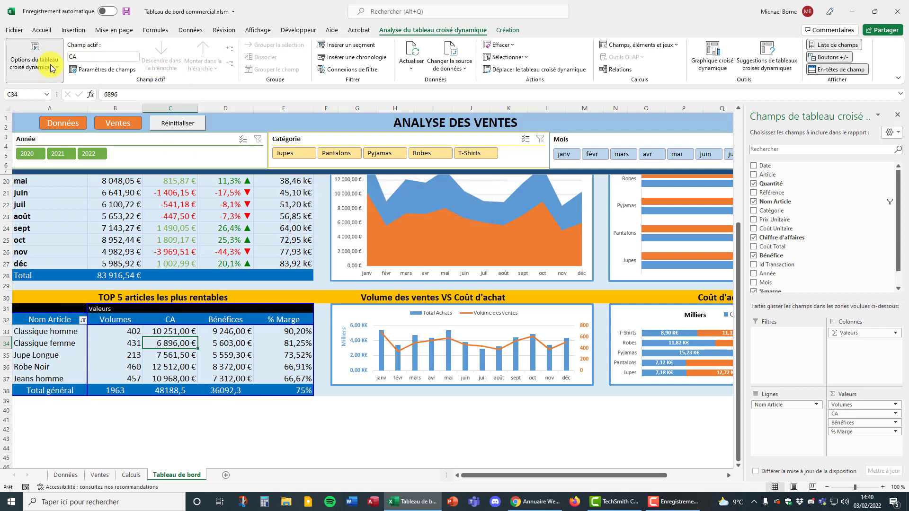
Step: Disable the expand/collapse buttons, contextual tooltips, and field captions with filter dropdowns in the TOP 5 pivot table's display options
click(34, 64)
click(34, 115)
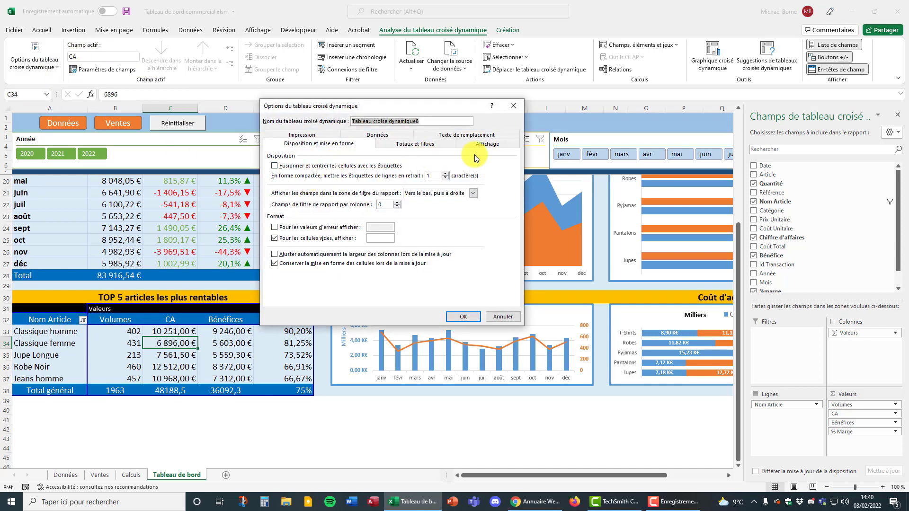
click(486, 145)
click(274, 166)
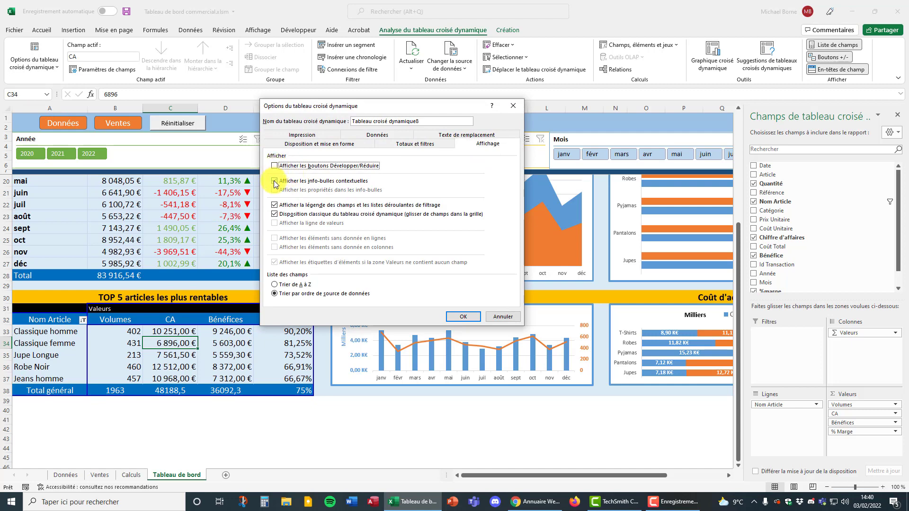
click(275, 180)
click(274, 206)
click(463, 316)
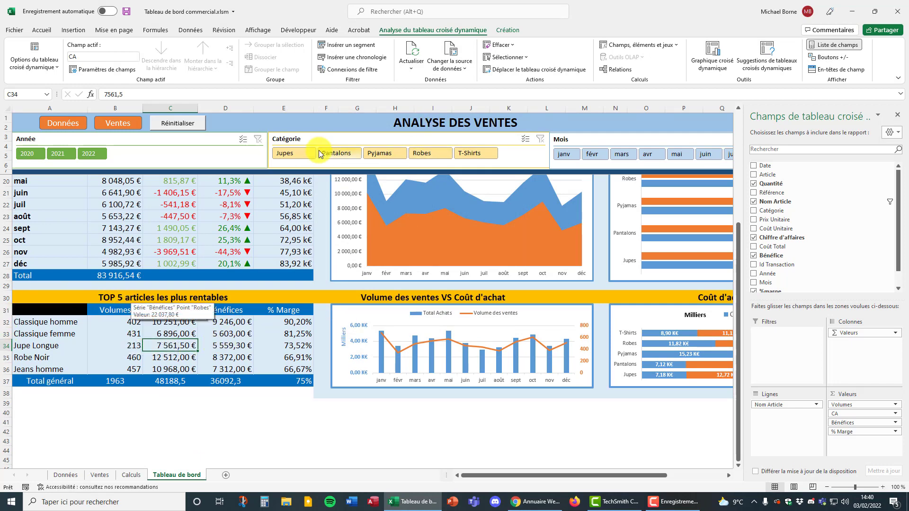
Step: Filter the dashboard by Jupes and Robes in turn, then reset the slicers and hide the pivot field list
click(297, 154)
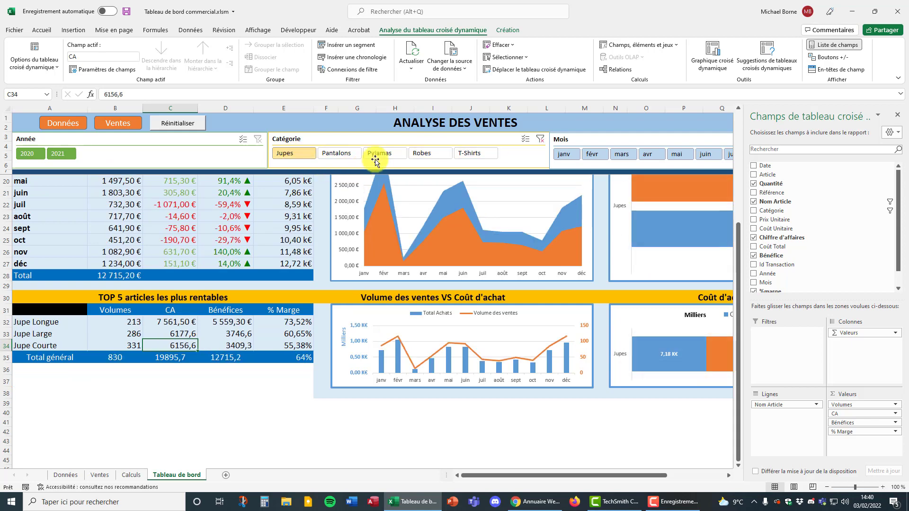
click(424, 154)
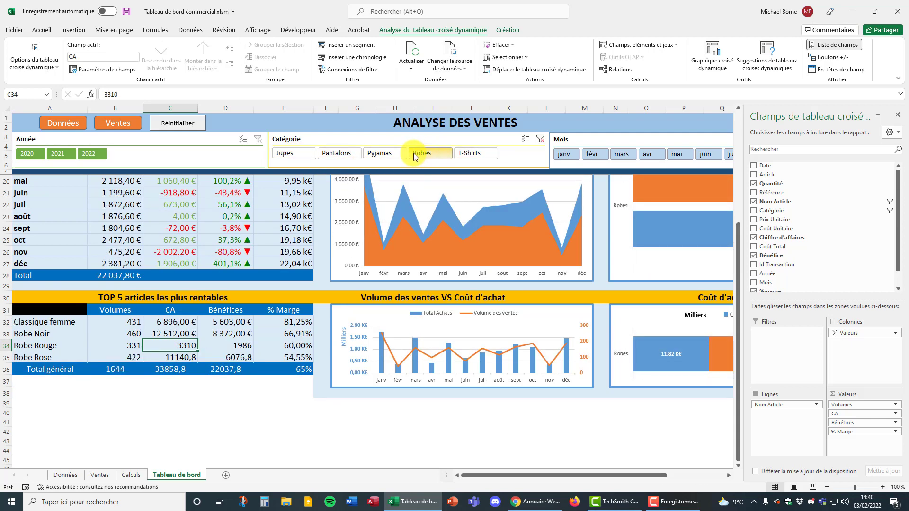
click(179, 124)
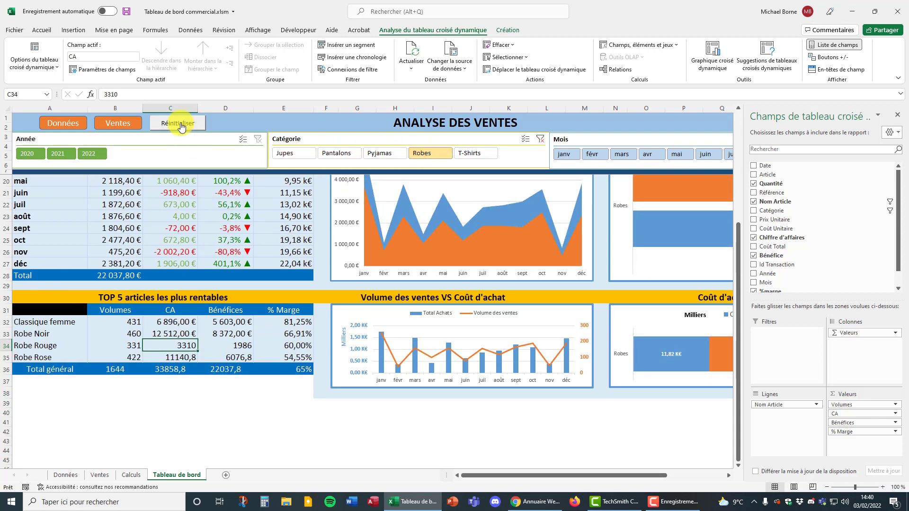
click(898, 114)
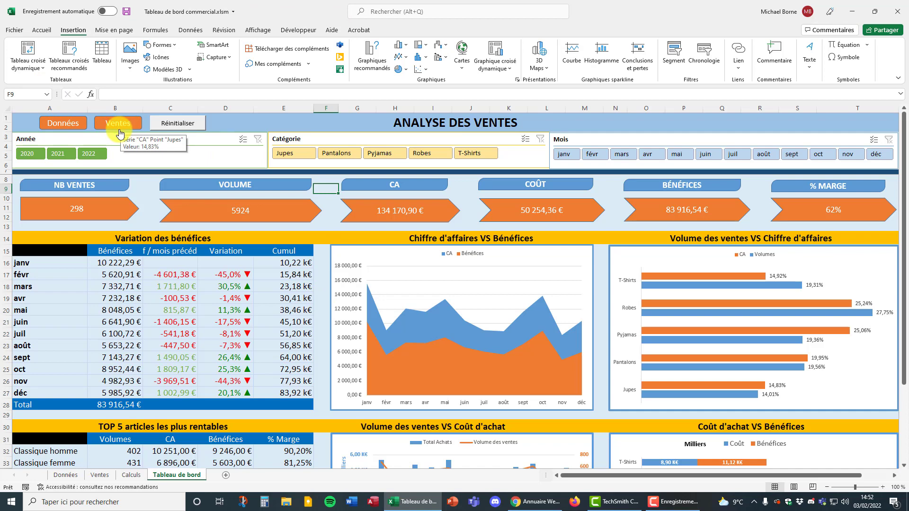
Step: Follow the navigation shapes from the dashboard to the Données and Ventes sheets and back to the dashboard
click(66, 126)
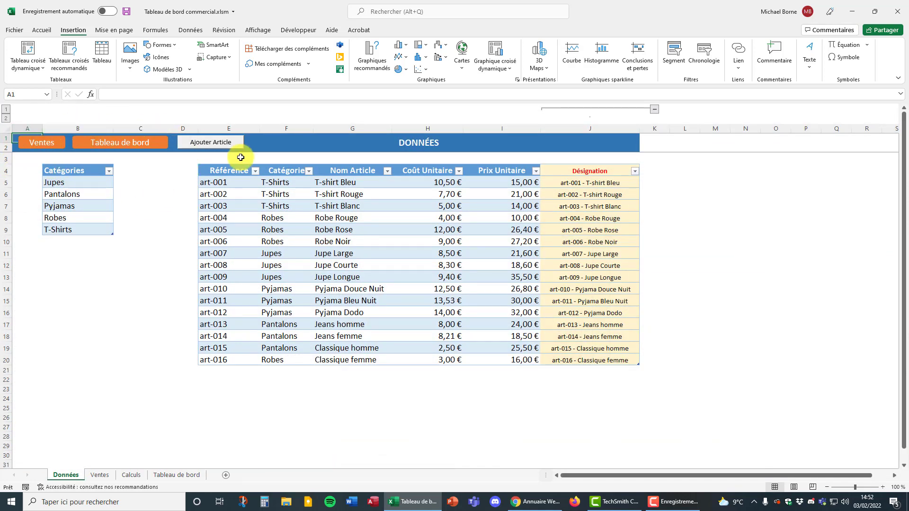
click(40, 142)
click(126, 141)
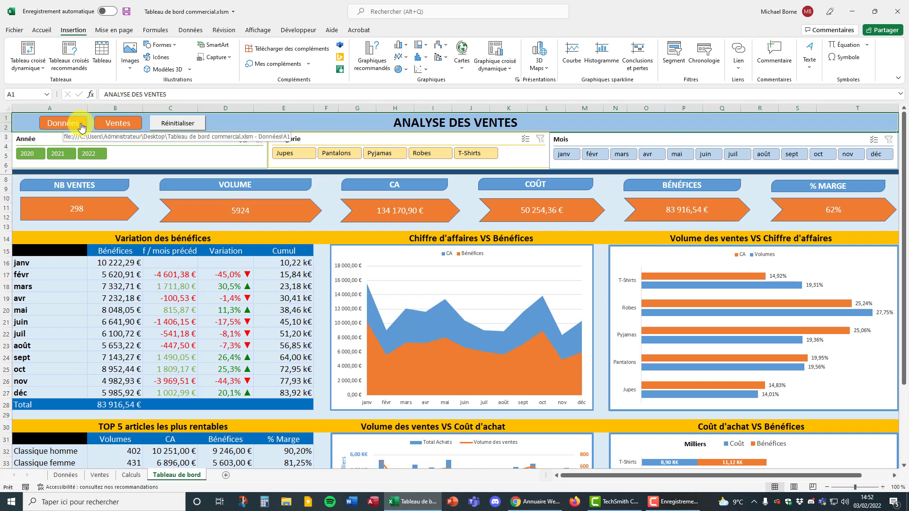
Step: Examine the available shapes and the Ventes navigation shape's hyperlink to a place in this document, without changing the link
right_click(115, 125)
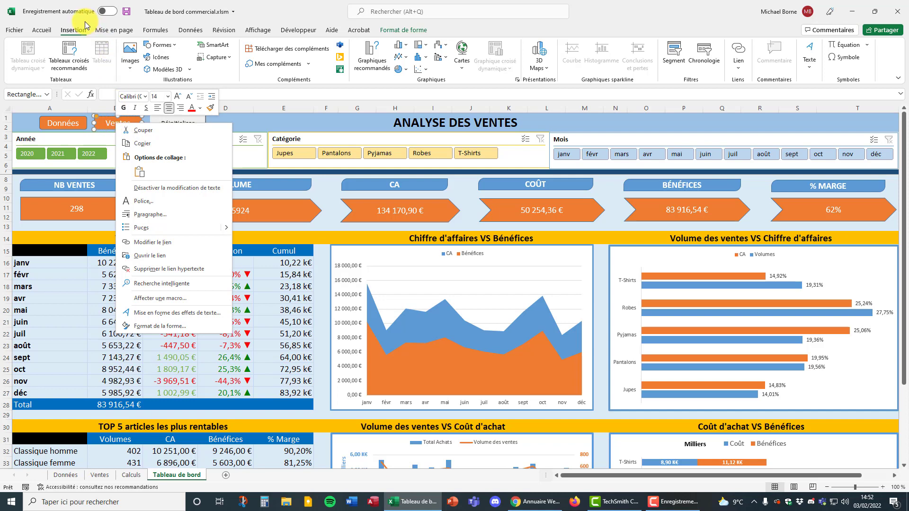
click(78, 32)
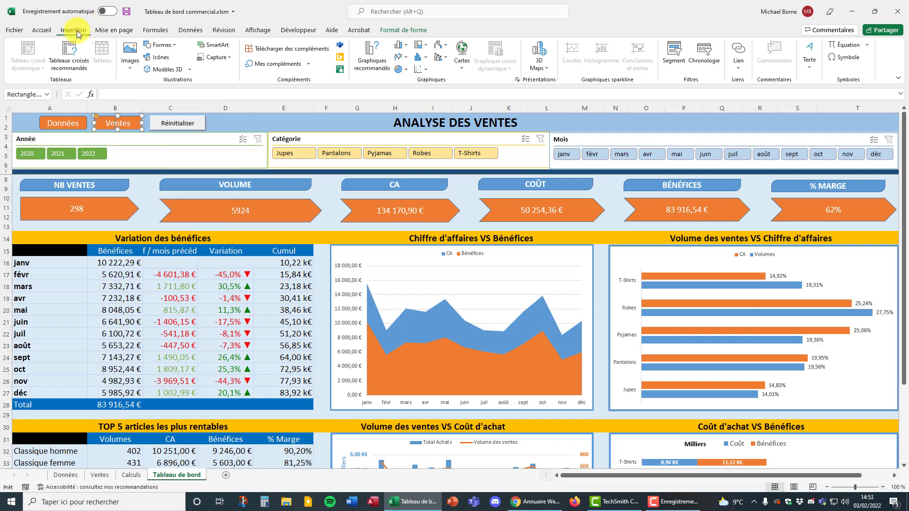
click(173, 47)
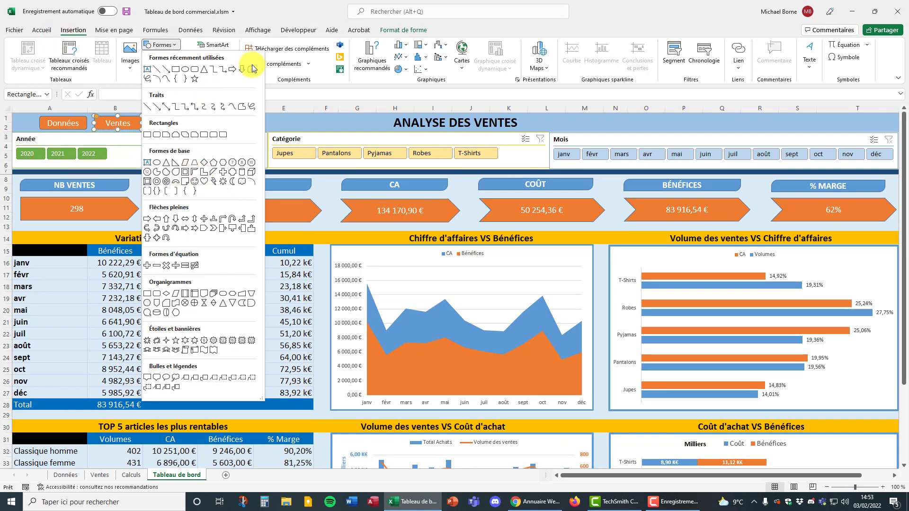
click(71, 35)
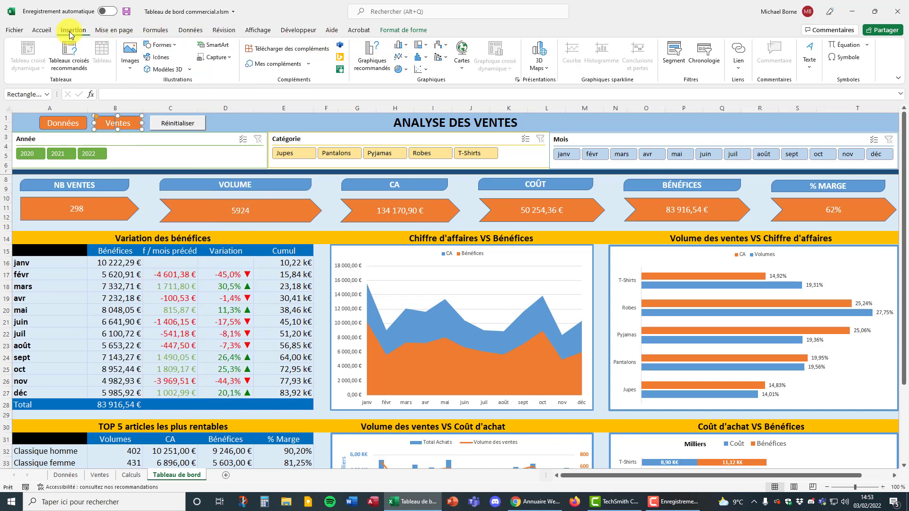
click(738, 71)
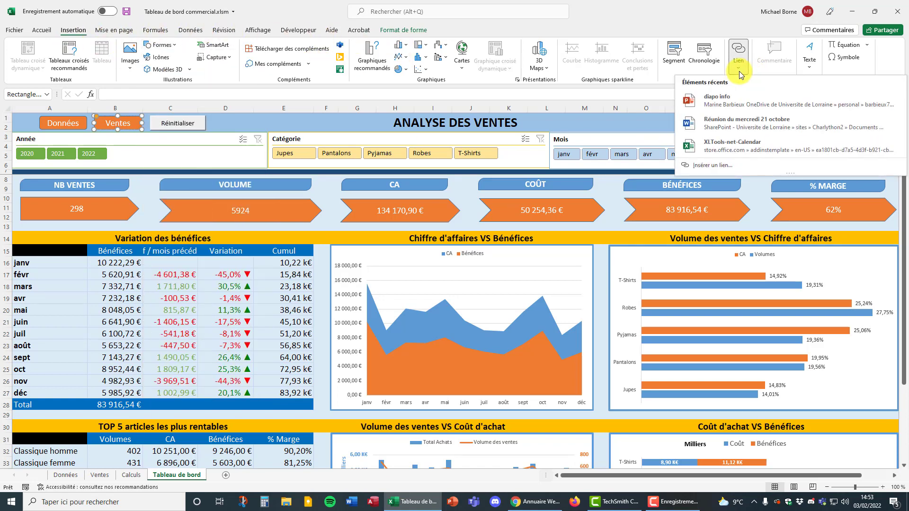
click(714, 166)
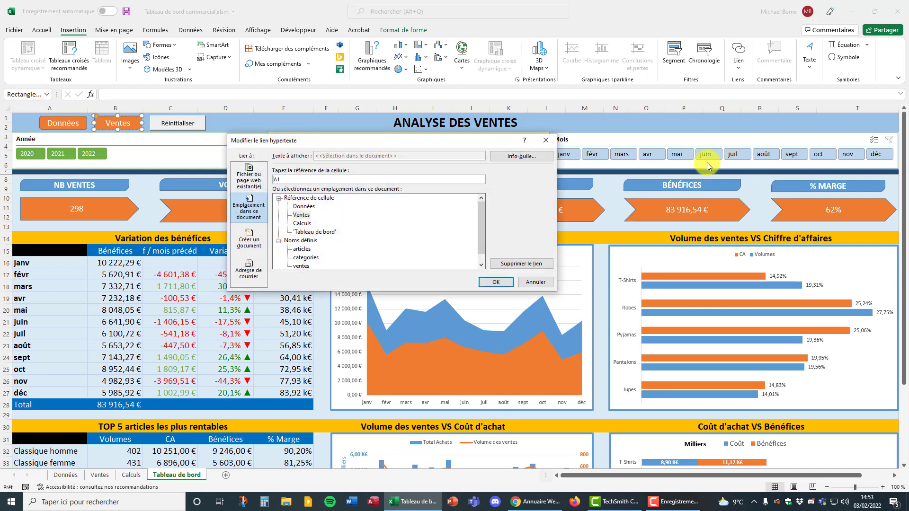
drag(467, 127, 574, 144)
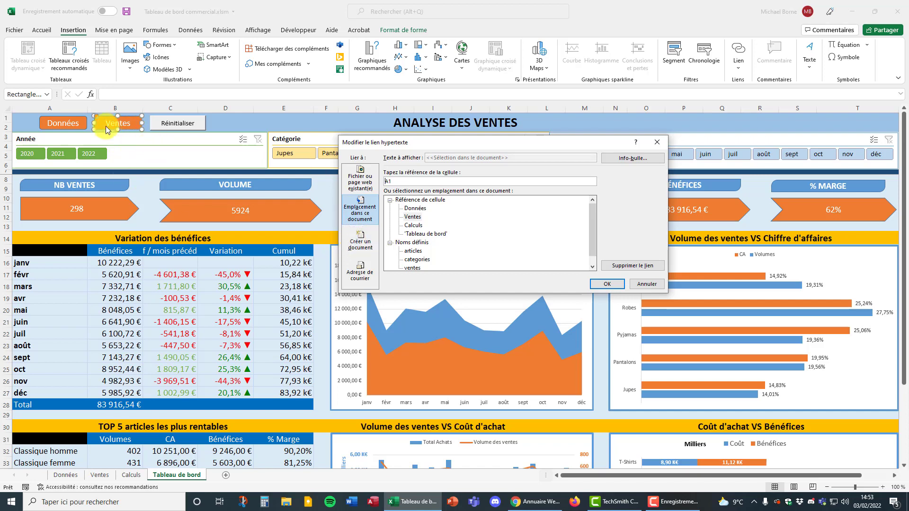
click(644, 284)
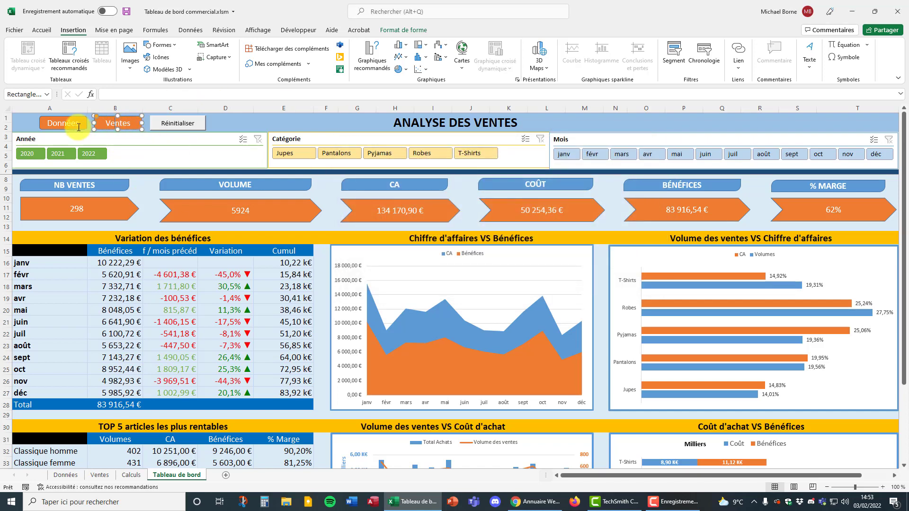
Step: Look over the Calculs, Ventes and Données sheets, ending on the empty Quantité cell below the last sale in Ventes
click(132, 475)
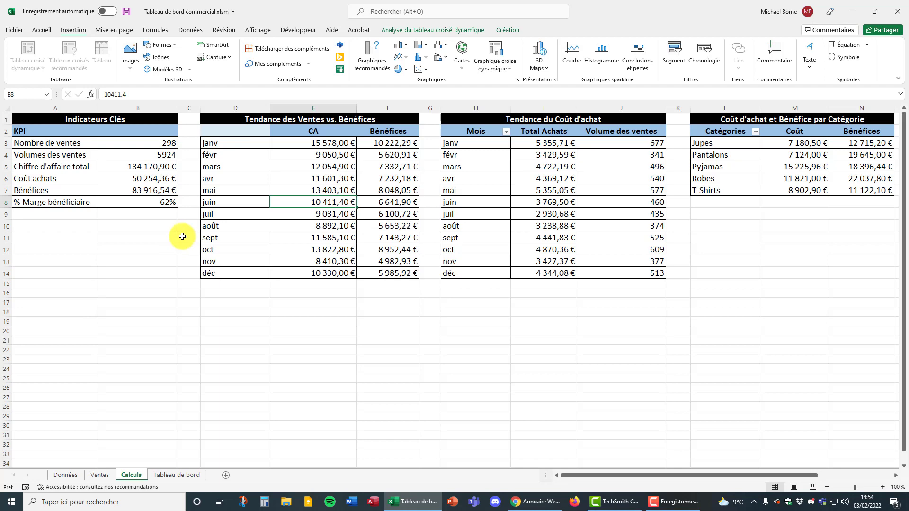
click(100, 476)
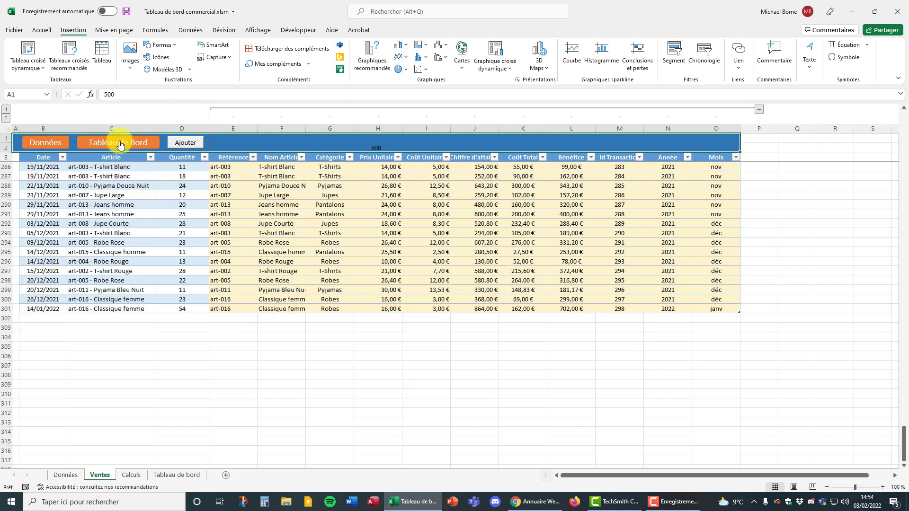
click(50, 144)
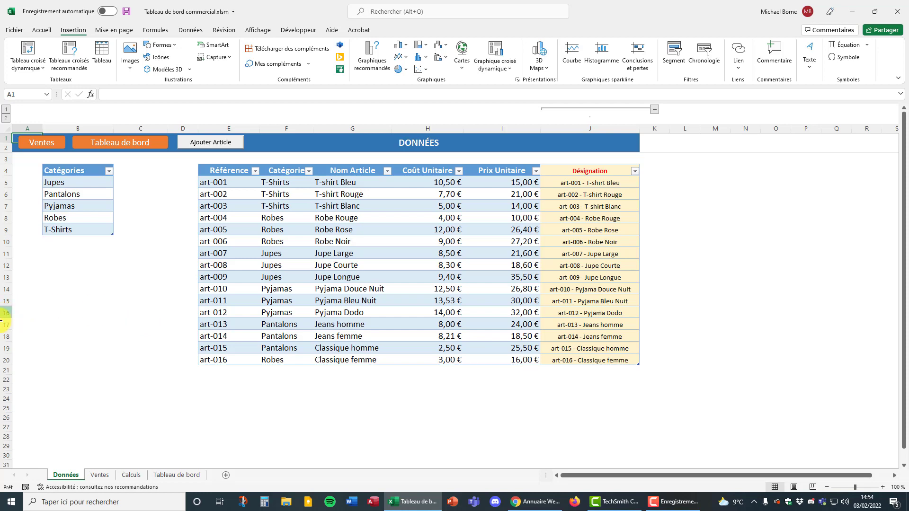
click(131, 475)
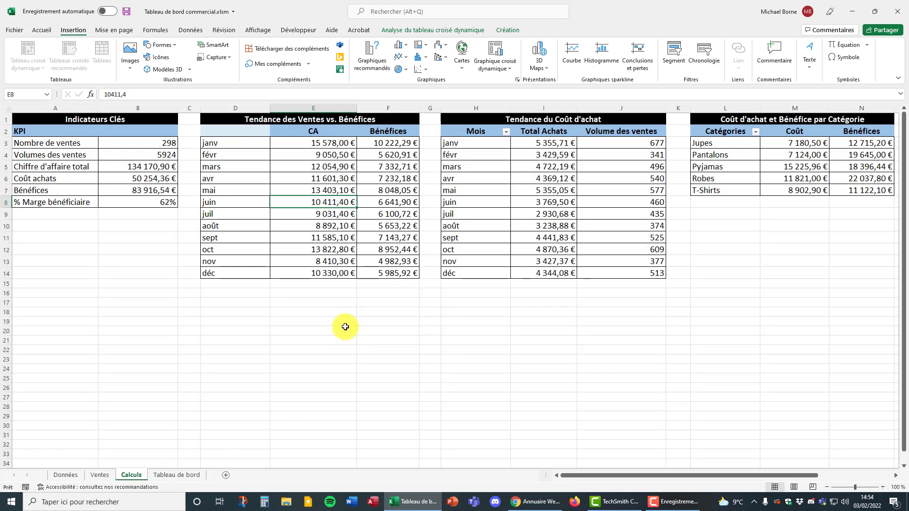
click(100, 476)
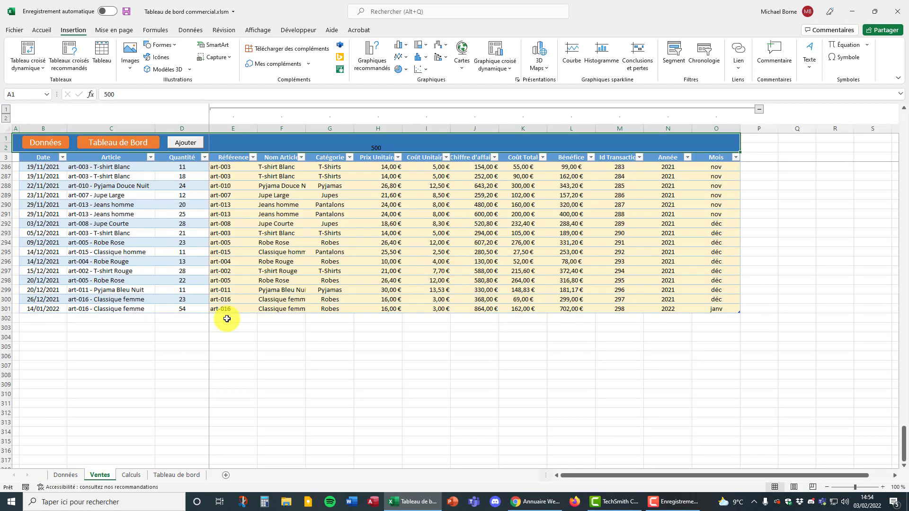
click(184, 324)
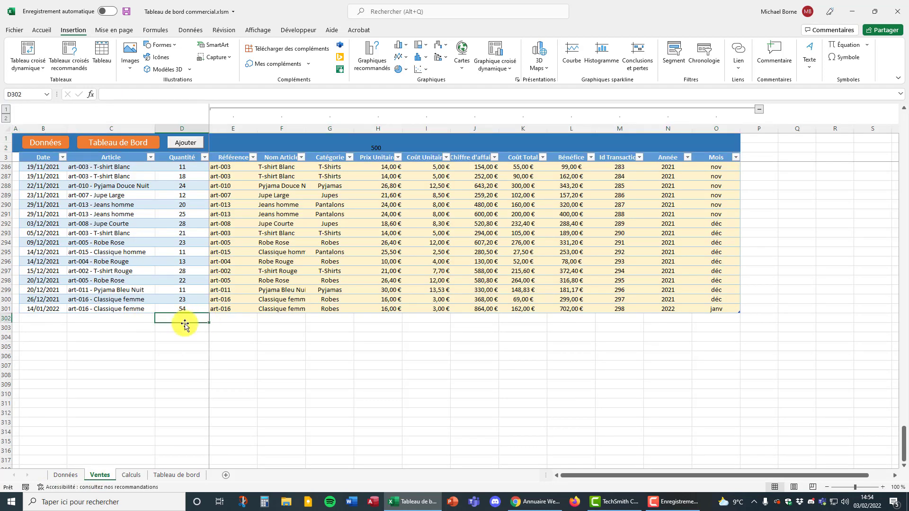
Step: Enter a quantity of 56 in the empty row below the last sale, and delete that new row 302
text(56)
key(Return)
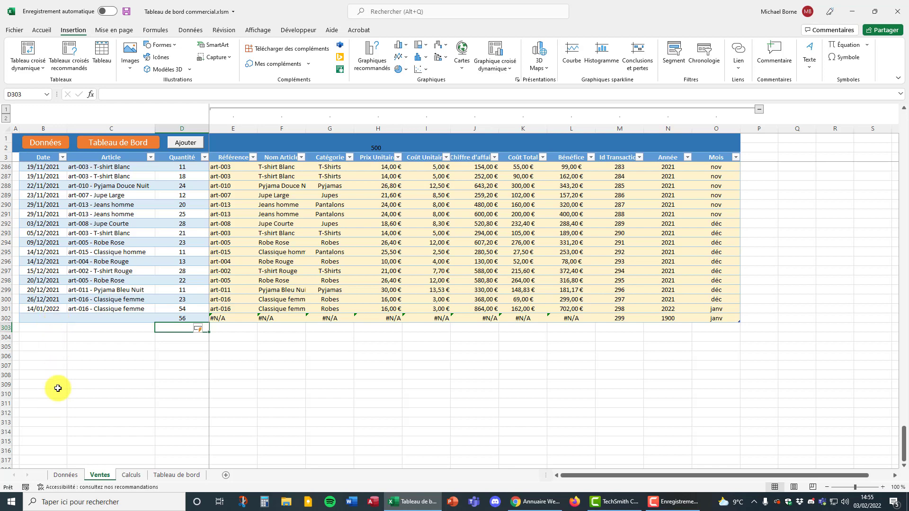
click(6, 318)
right_click(7, 319)
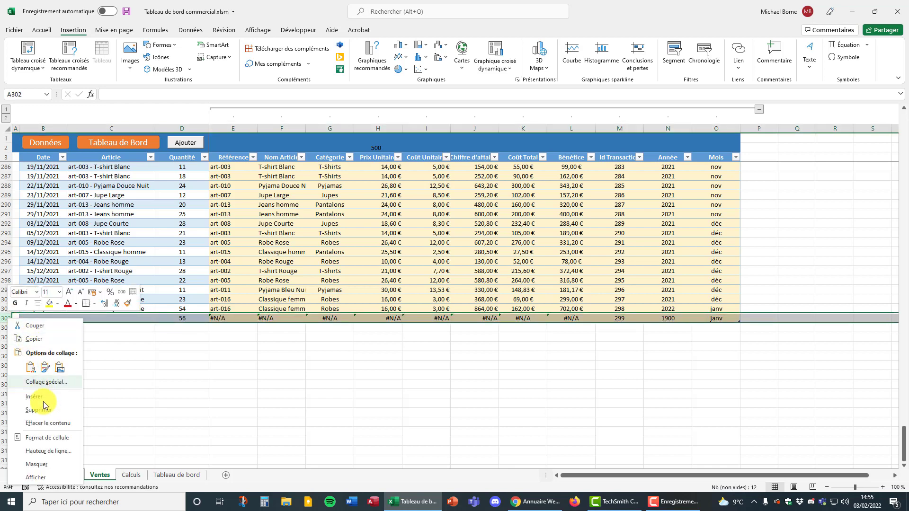
click(46, 409)
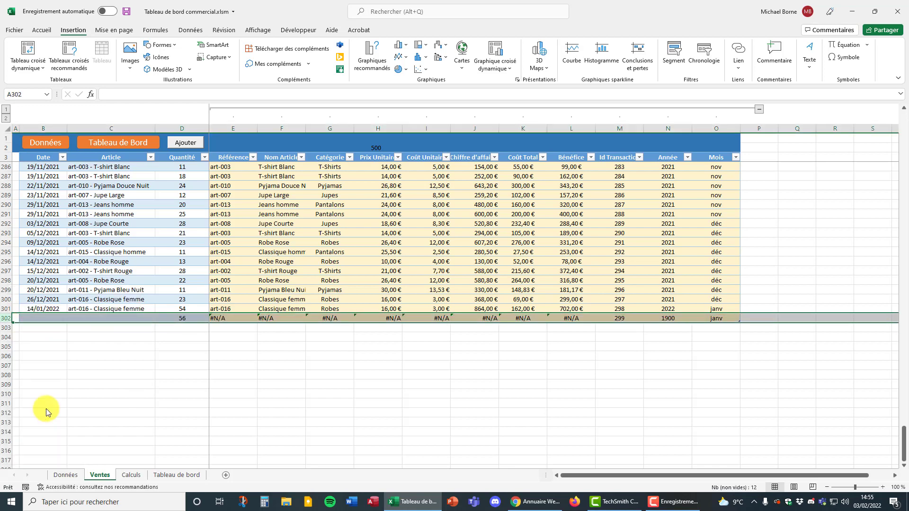
Step: Refresh all of the workbook's pivot tables from the sales and profit trend pivot on the Calculs sheet
click(133, 475)
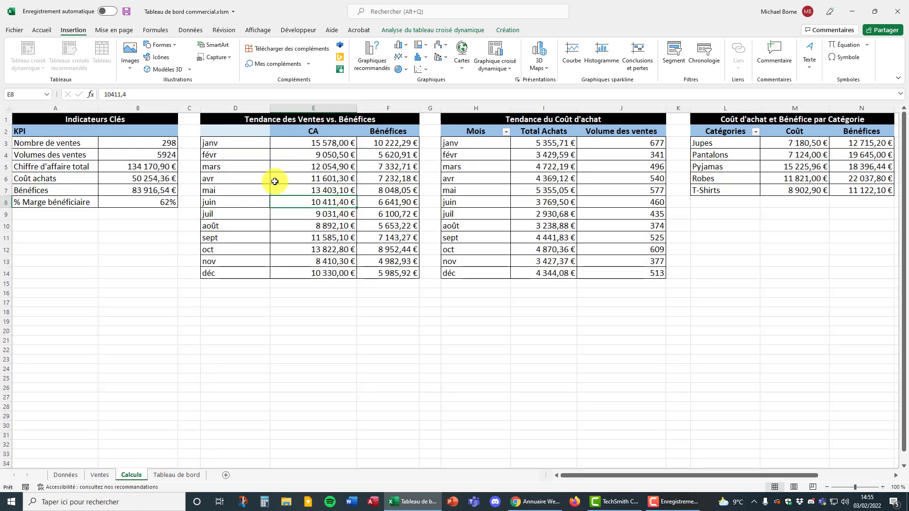
click(299, 214)
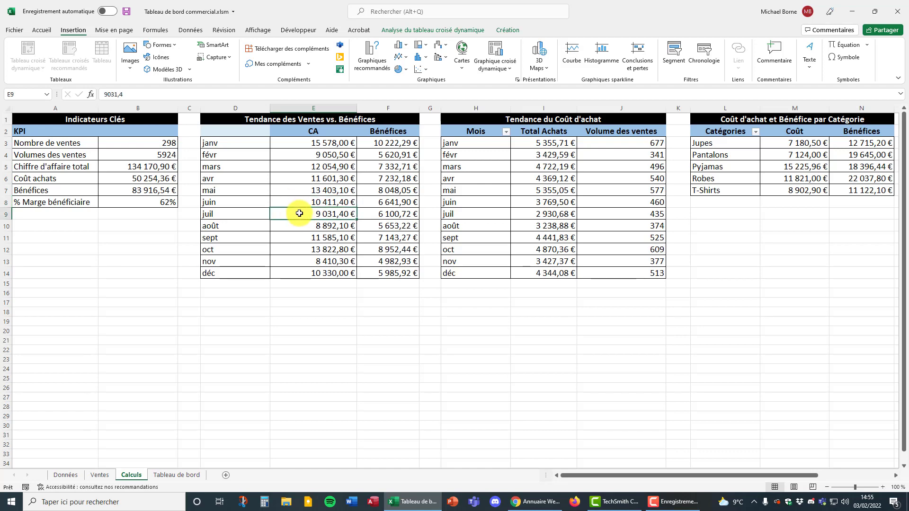
click(415, 30)
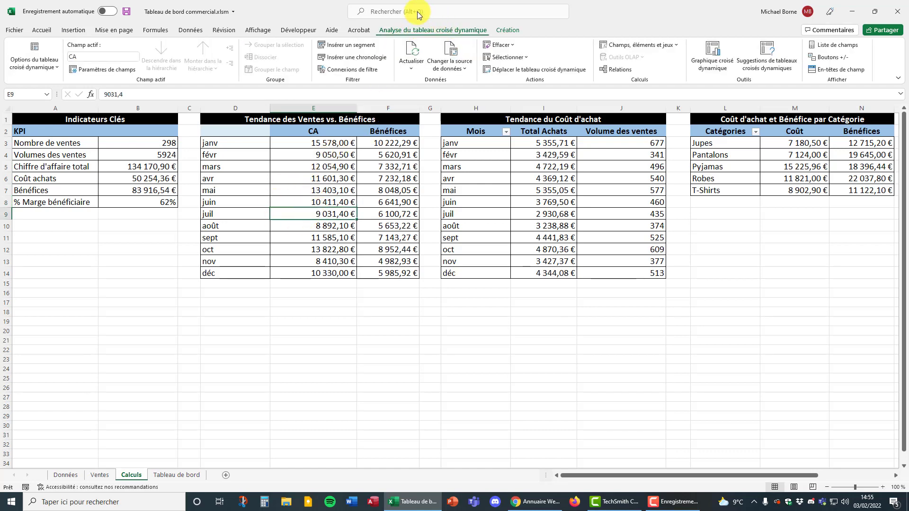
click(412, 68)
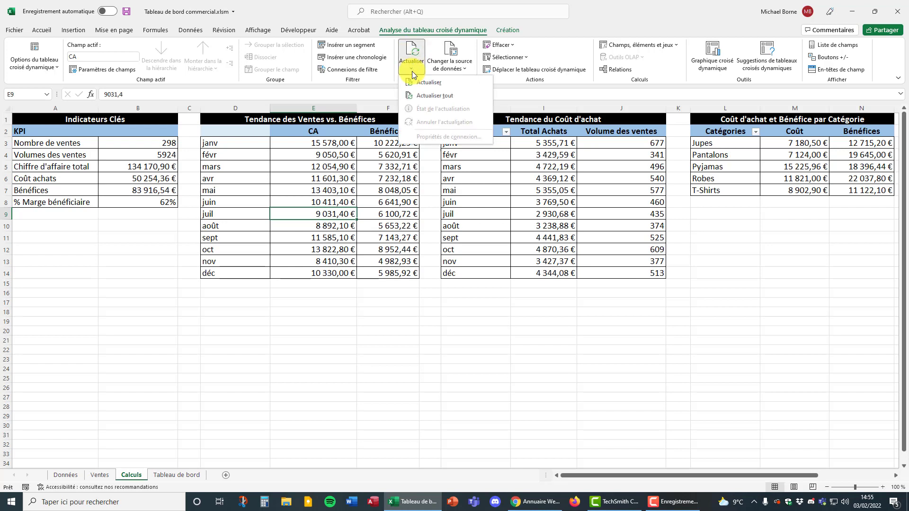
click(429, 98)
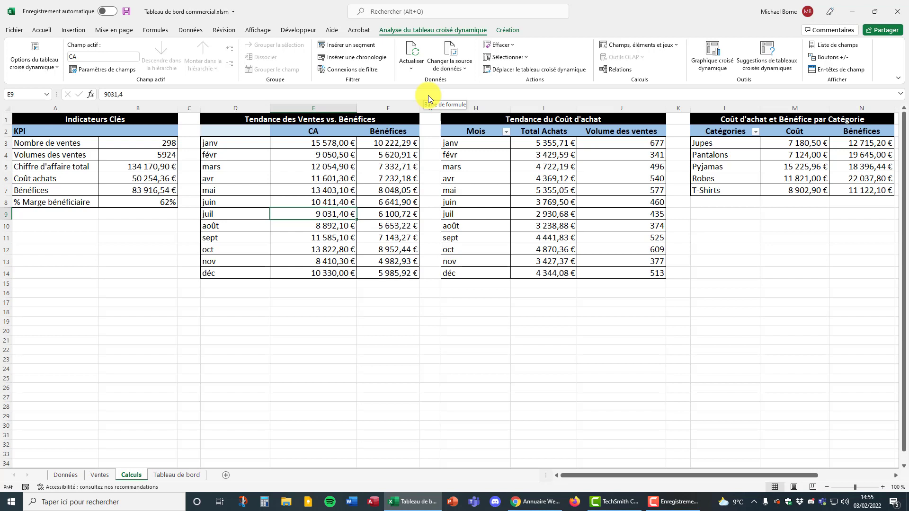
Step: Filter the Tableau de bord sheet by the year 2022 and the T-Shirts category
click(172, 476)
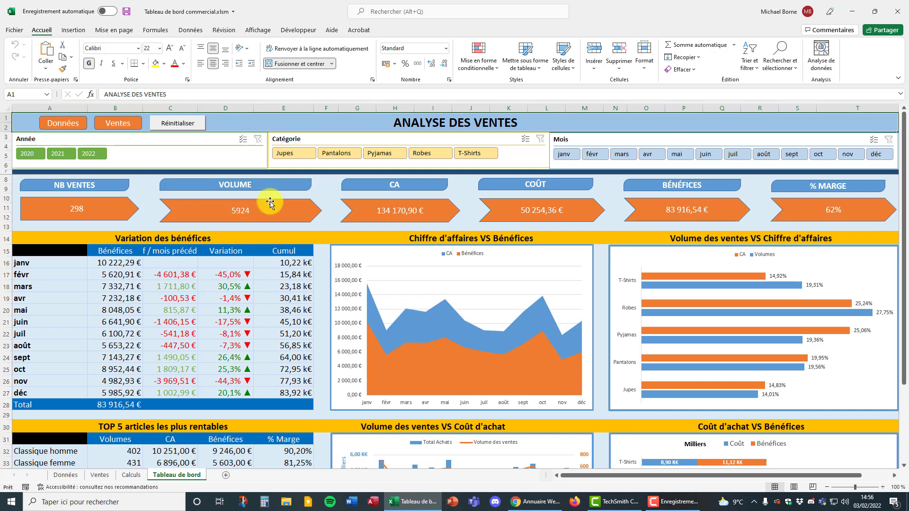
click(96, 156)
click(347, 158)
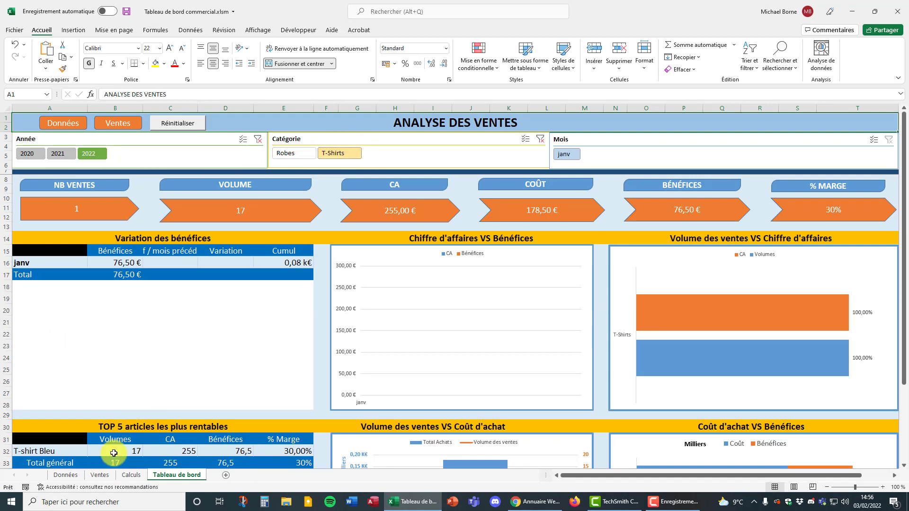
Step: Examine the filtered pivot tables on the Calculs sheet, and return to the dashboard to check its slicers and Variation des bénéfices table
click(133, 476)
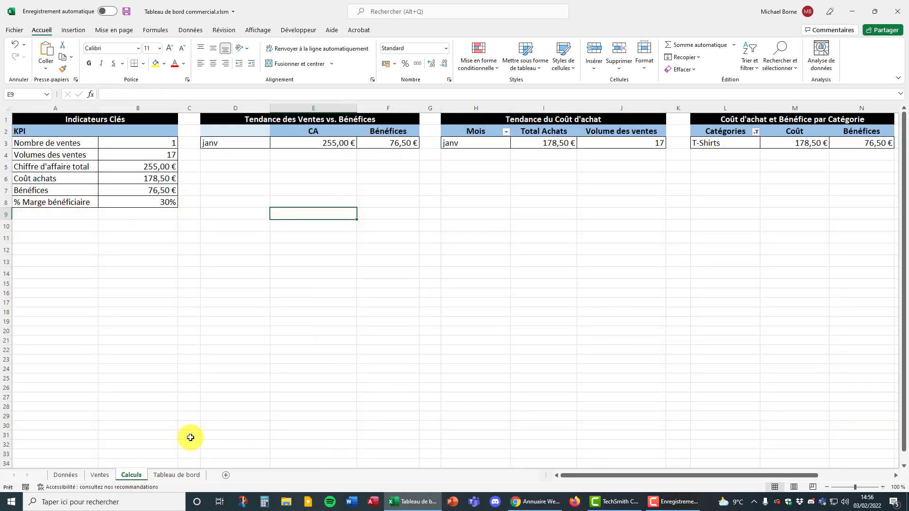
click(171, 475)
mouse_move(216, 397)
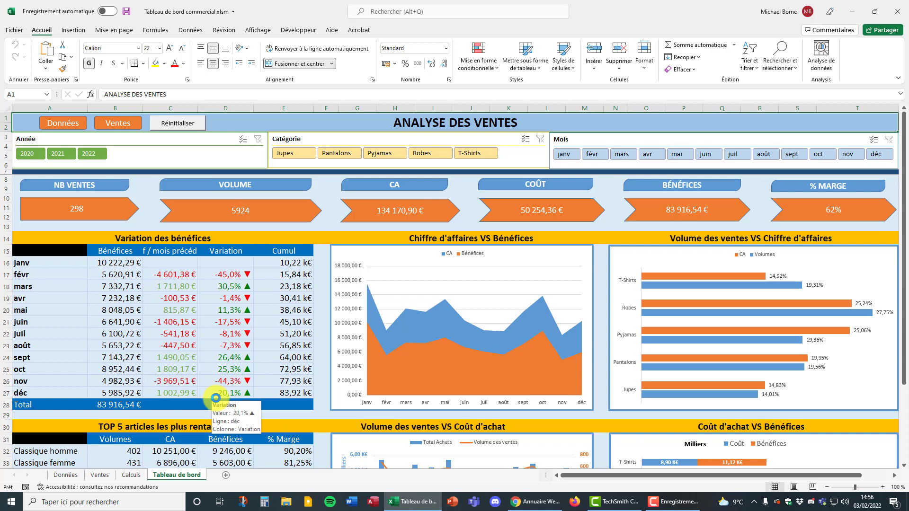
mouse_move(222, 292)
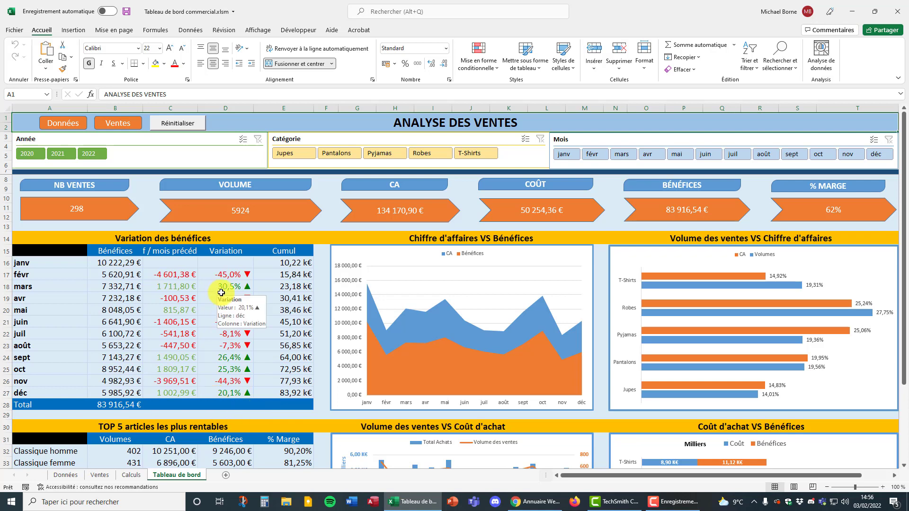
mouse_move(267, 288)
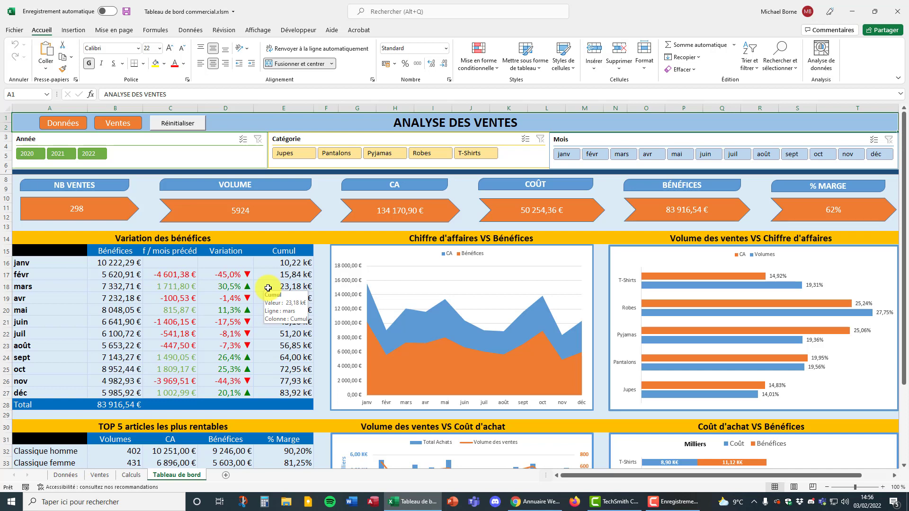
Step: Look at the save-as file formats, including the macro-enabled Excel workbook (*.xlsm), and return to the dashboard without saving
click(15, 30)
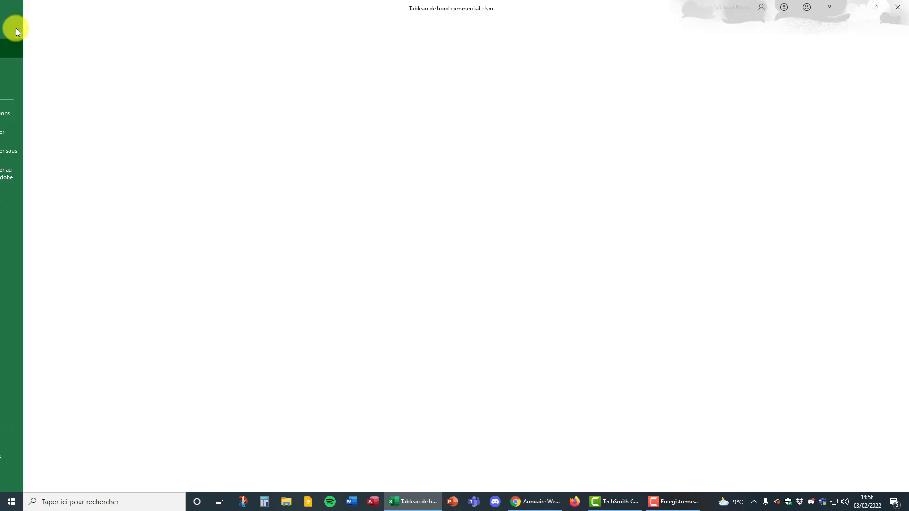
click(44, 151)
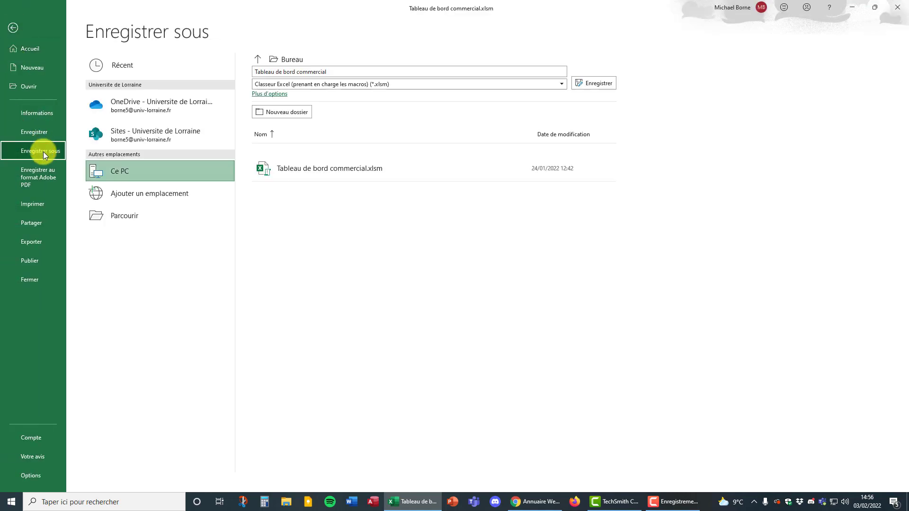
click(139, 171)
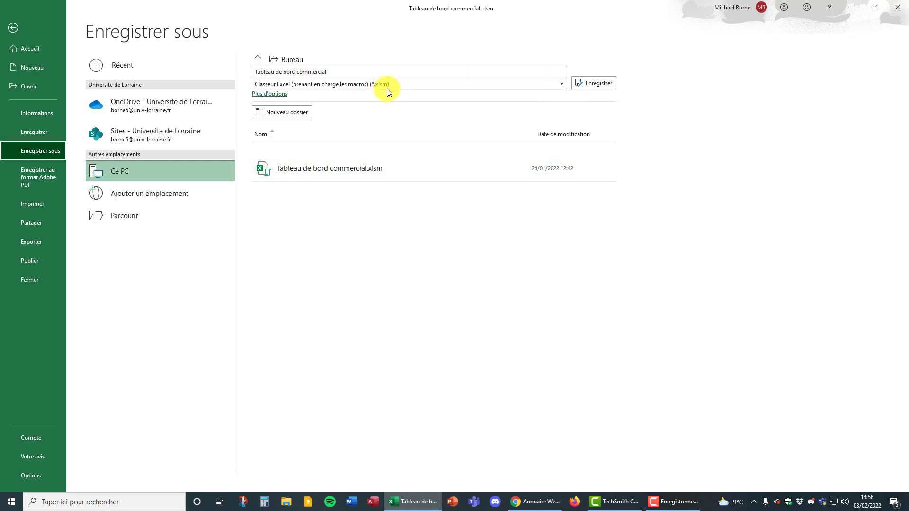
click(561, 84)
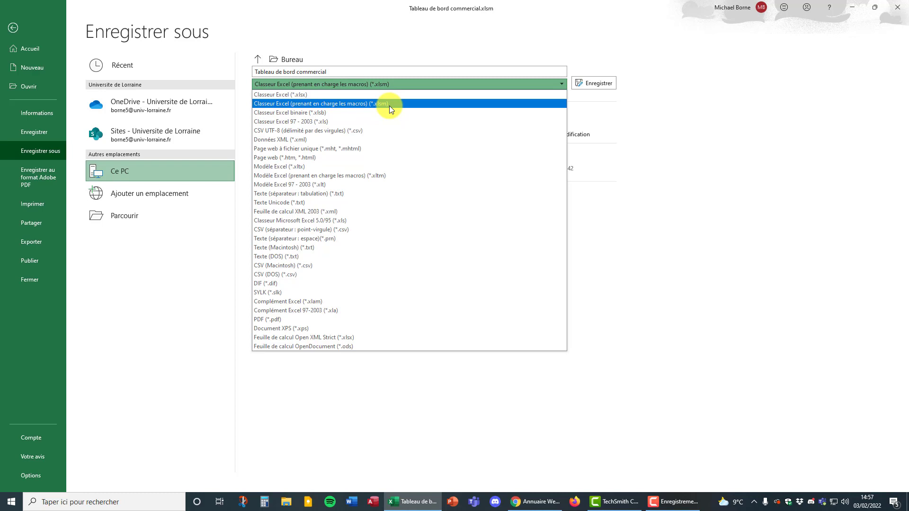
click(439, 56)
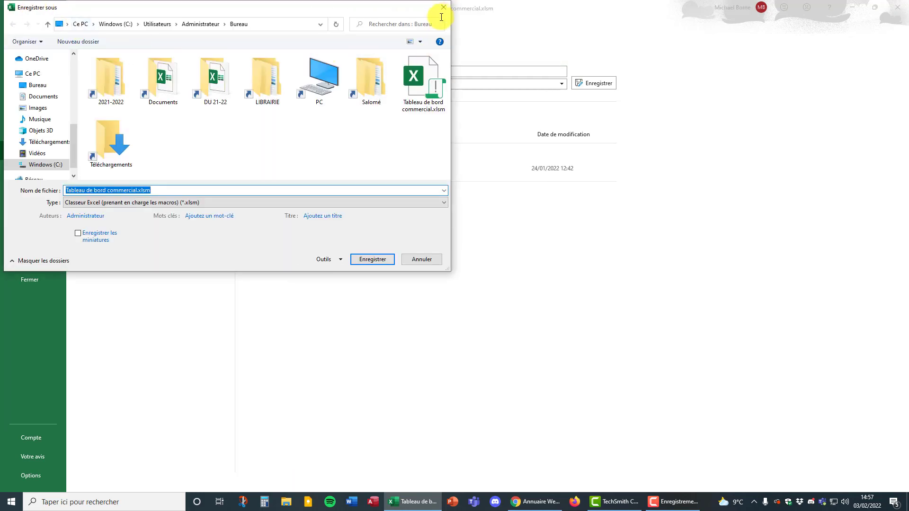
click(443, 7)
click(13, 28)
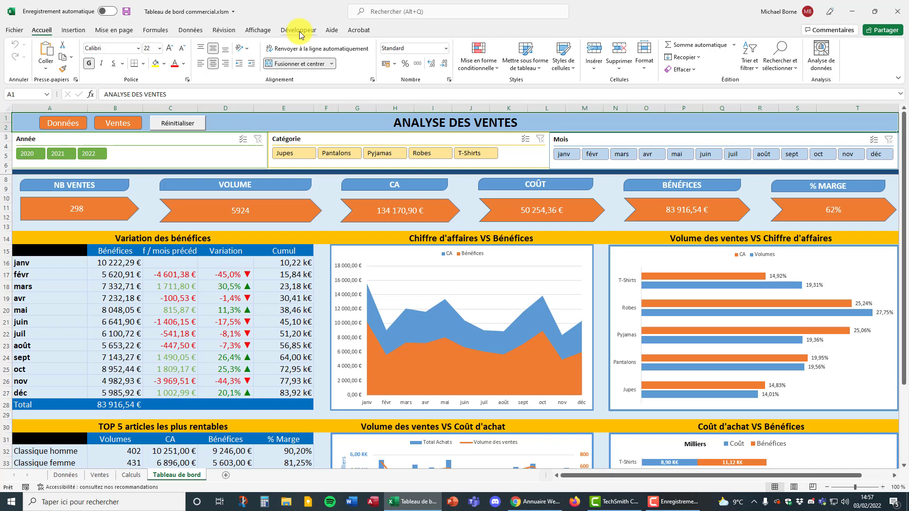
Step: Check in Excel's ribbon customization options that Développeur is ticked among the main tabs
click(15, 30)
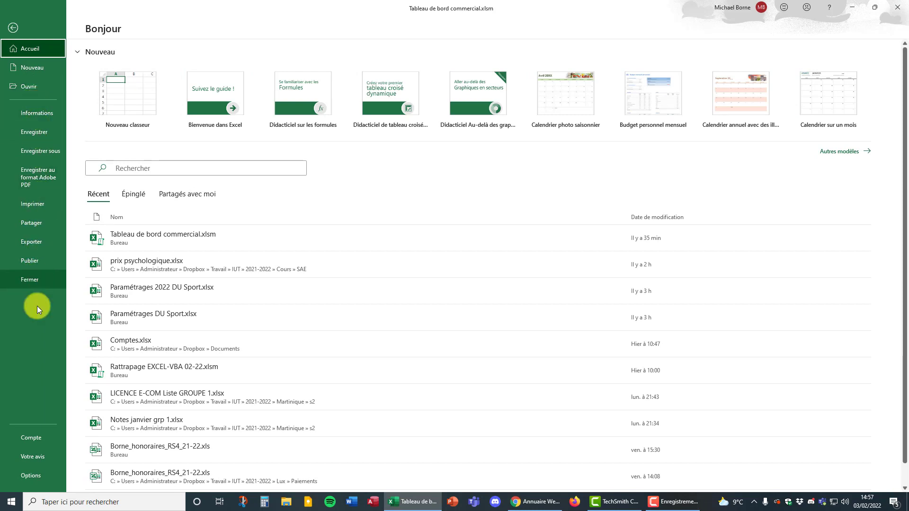
click(36, 475)
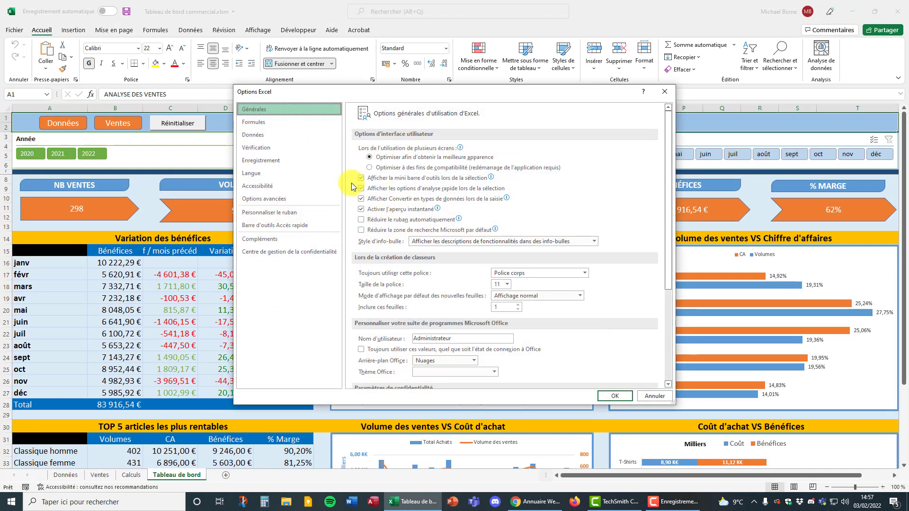
click(258, 201)
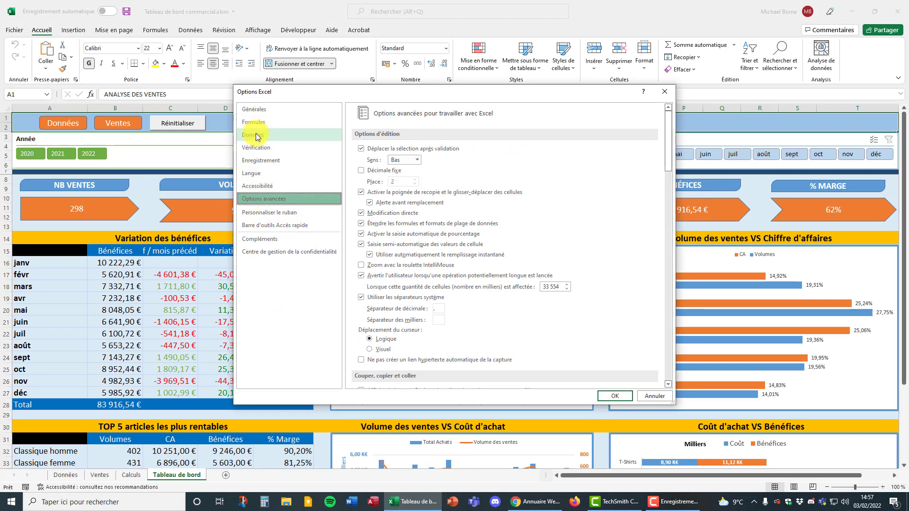
click(266, 212)
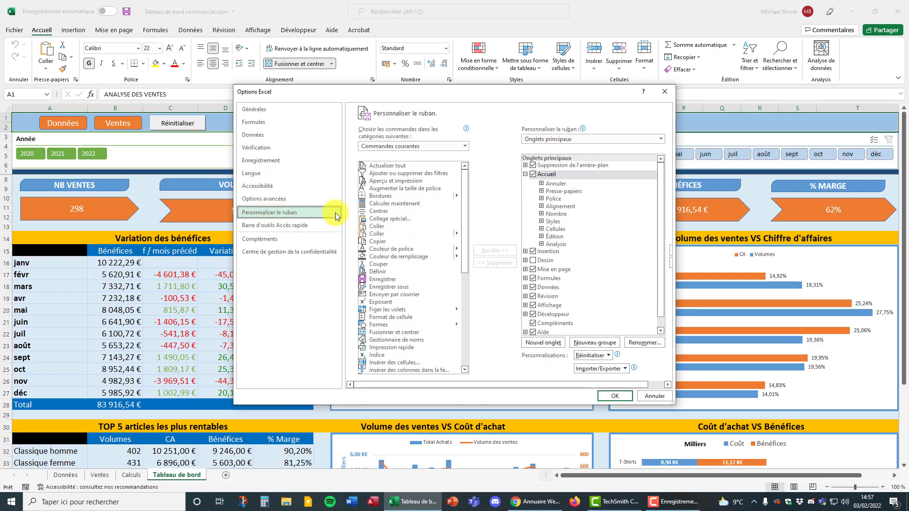
scroll(560, 256, down, 1)
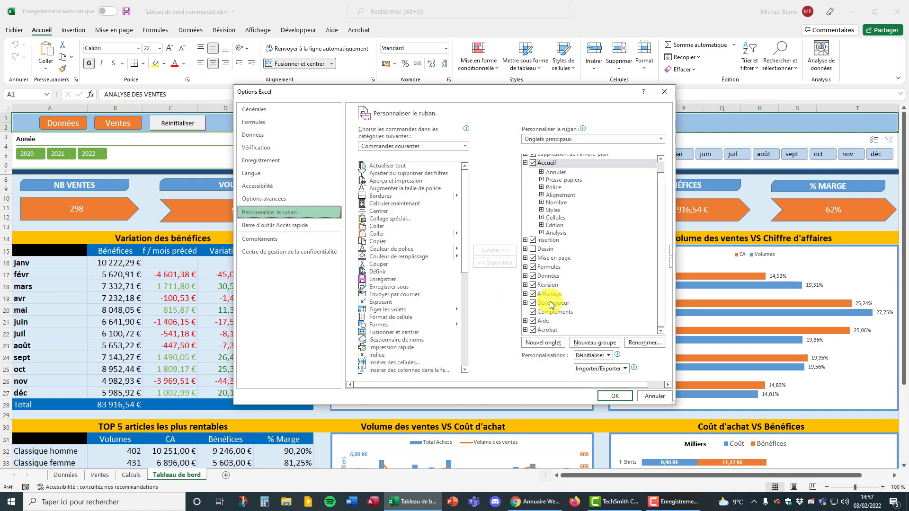
click(615, 397)
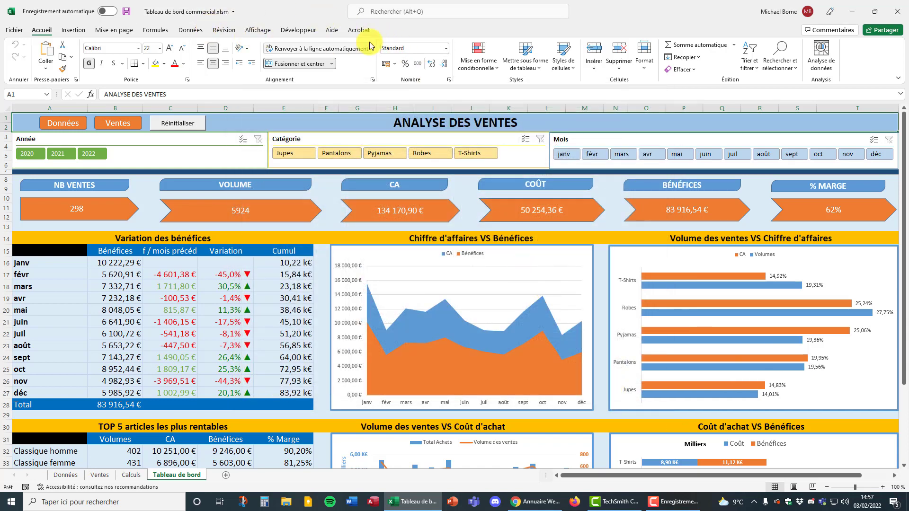
Step: Open the workbook's Visual Basic editor and restore its window from the maximized state
click(299, 30)
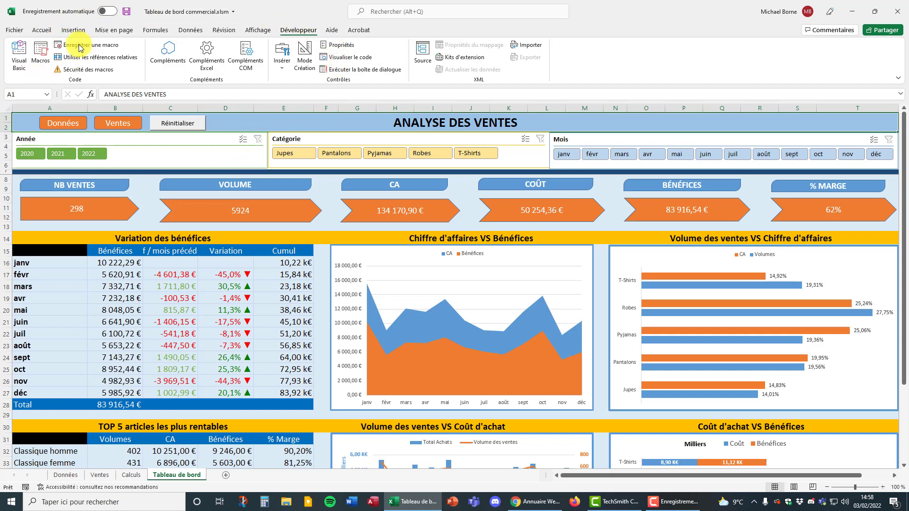
click(20, 57)
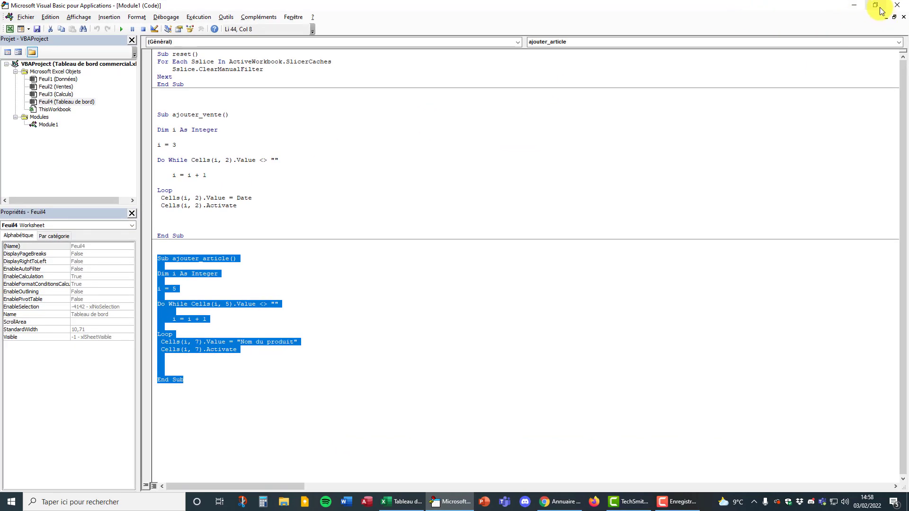
drag(841, 8, 801, 7)
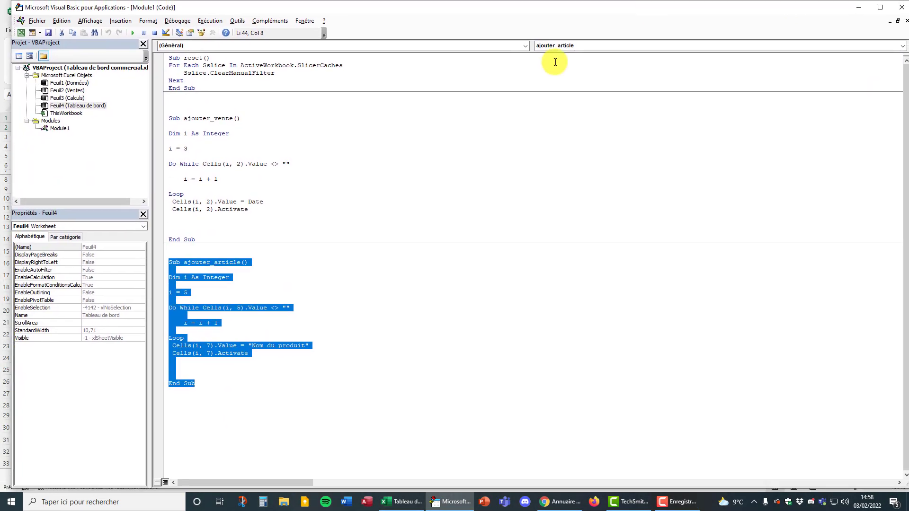
Step: Go through the VBA project's sheet and workbook objects, and examine the Worksheet_Activate procedure in the code of Feuil4 (Tableau de bord)
click(65, 85)
click(65, 91)
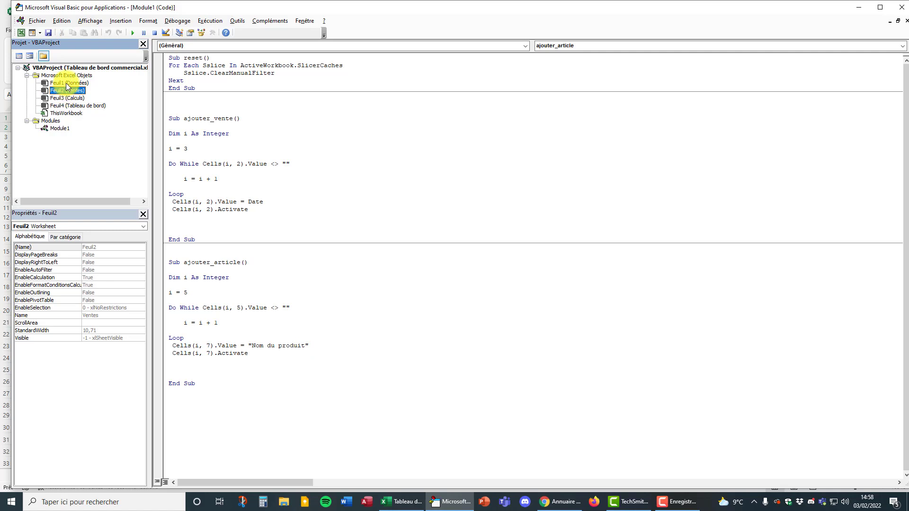
click(64, 98)
click(66, 105)
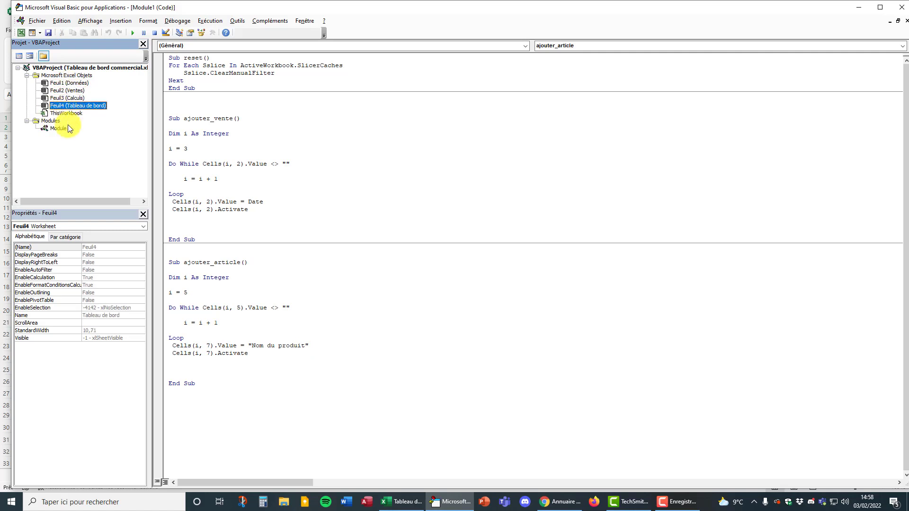
click(69, 112)
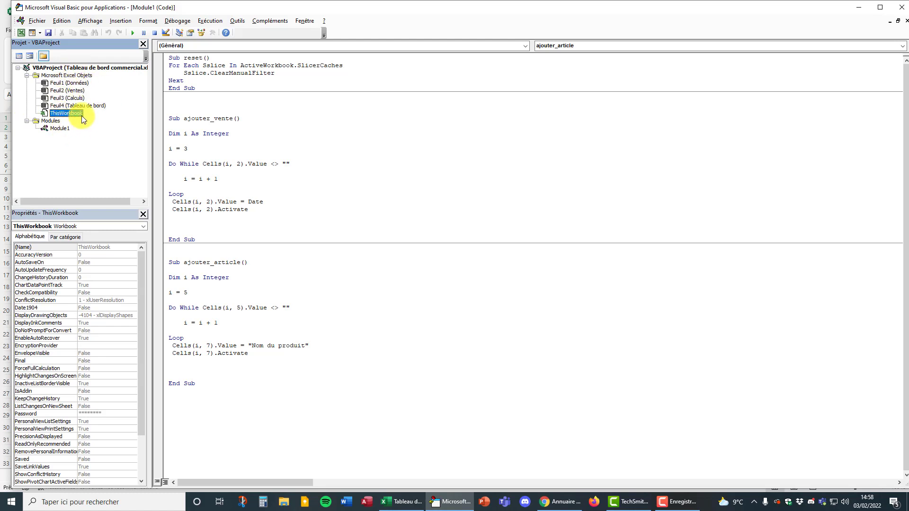
click(73, 105)
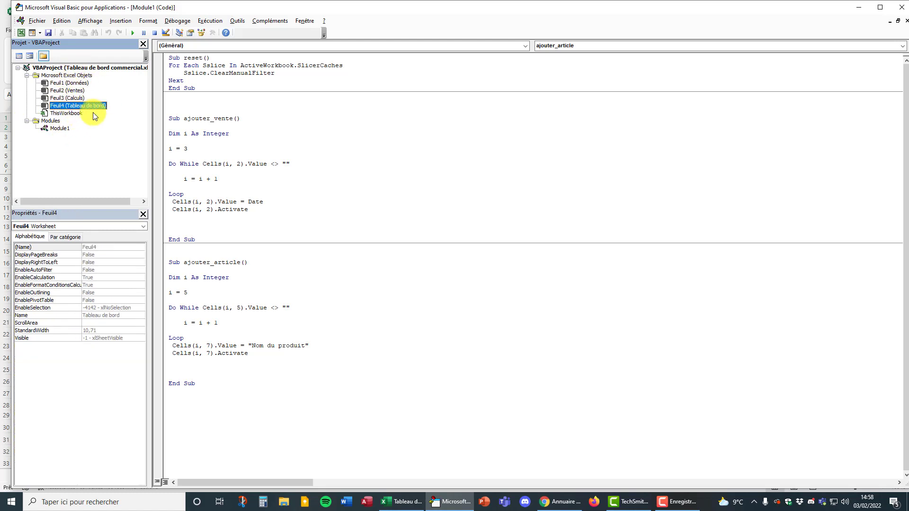
double_click(62, 107)
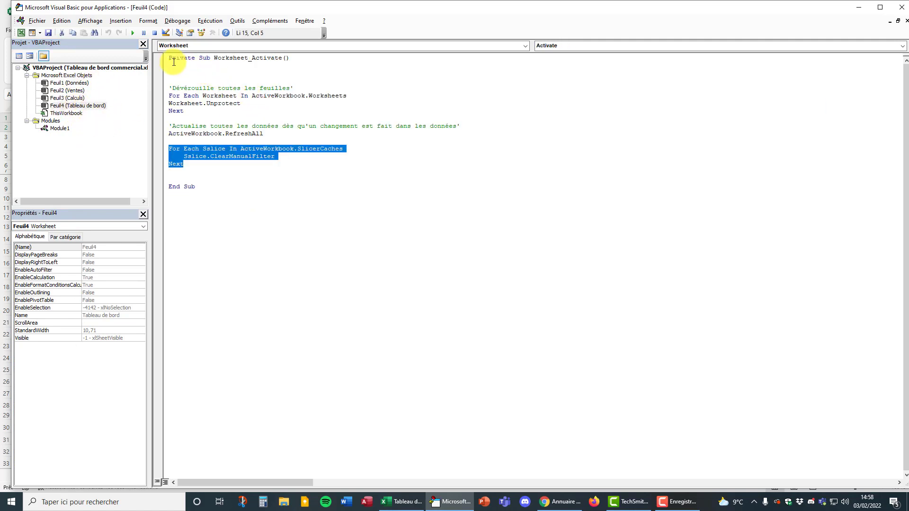
drag(169, 58, 251, 253)
click(252, 253)
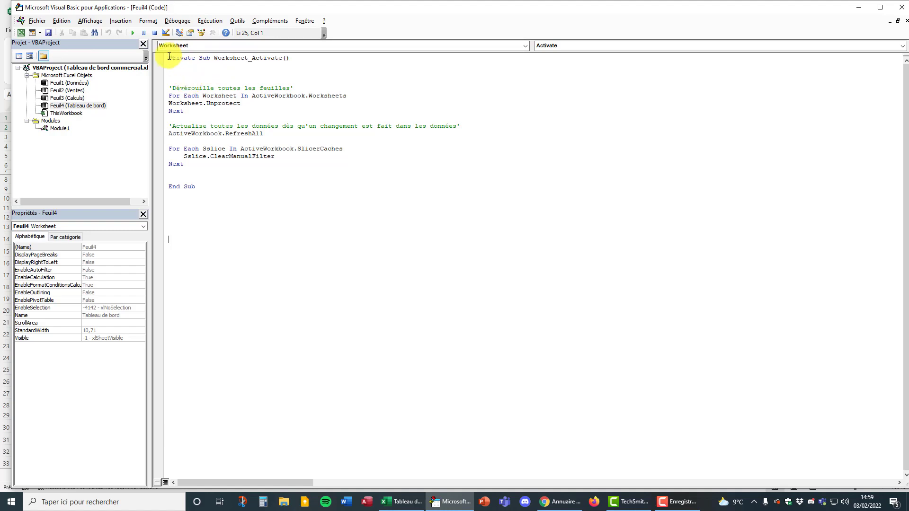
Step: Examine the opening and closing lines of the Tableau de bord sheet's procedure, including its Worksheet_Activate event name
drag(170, 56, 211, 57)
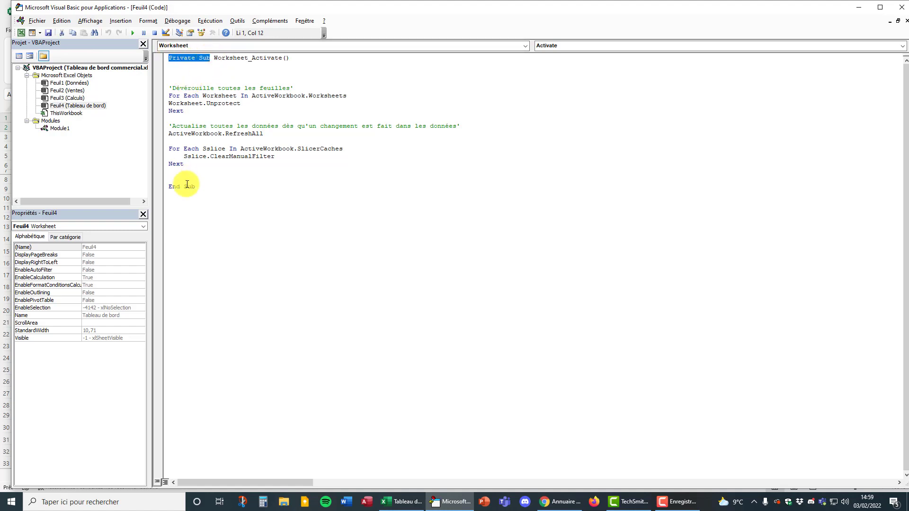
drag(197, 185, 169, 186)
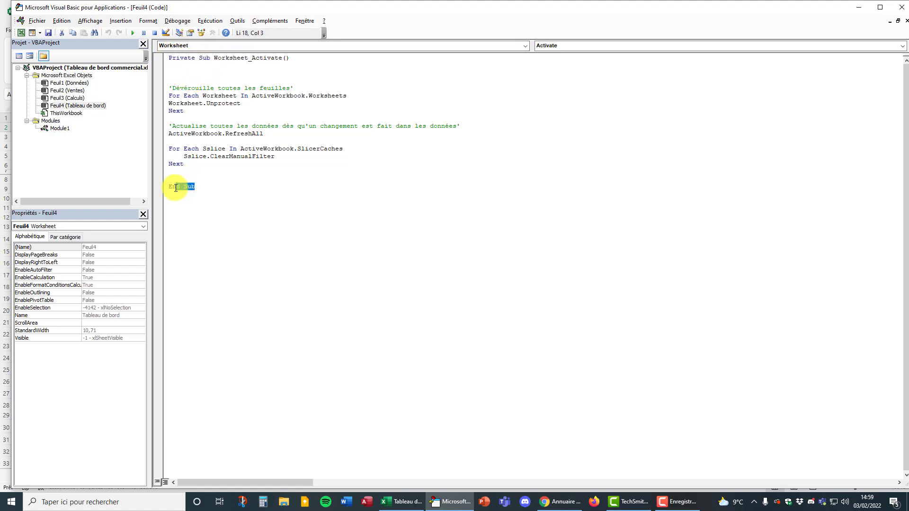
click(166, 58)
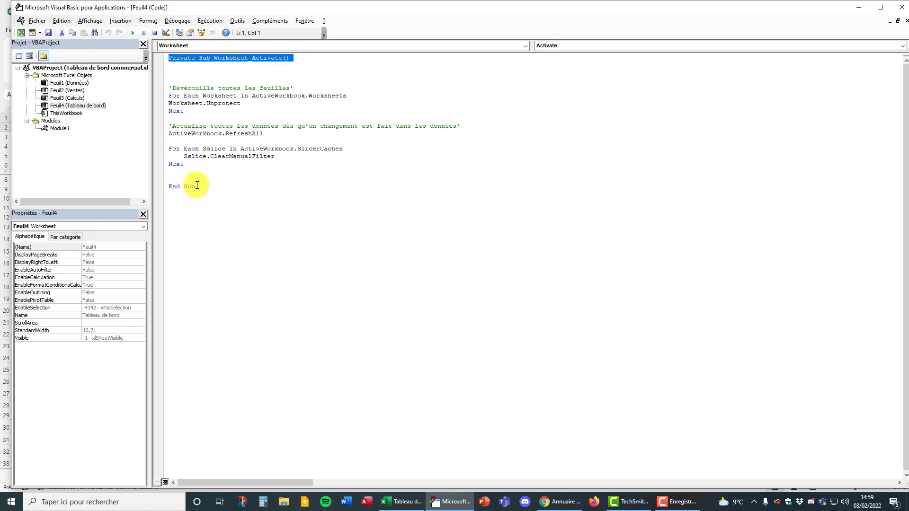
drag(196, 188, 168, 186)
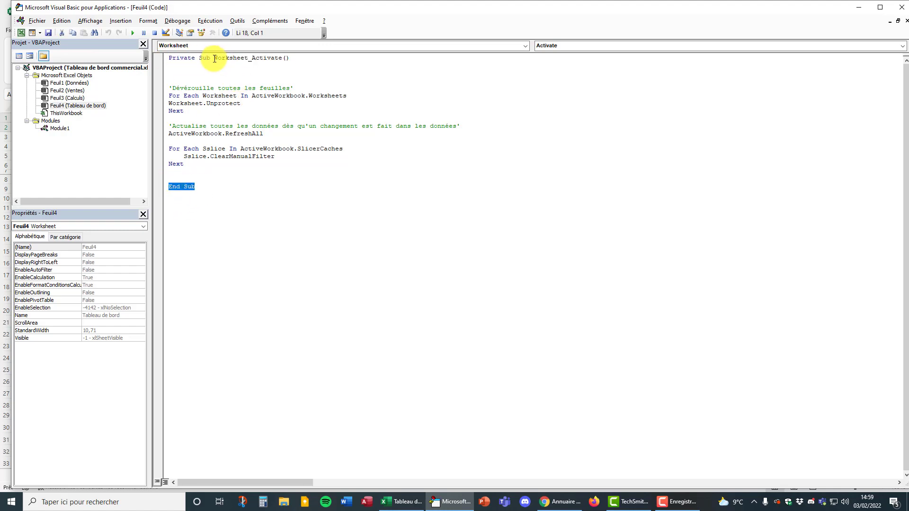
drag(215, 59, 282, 58)
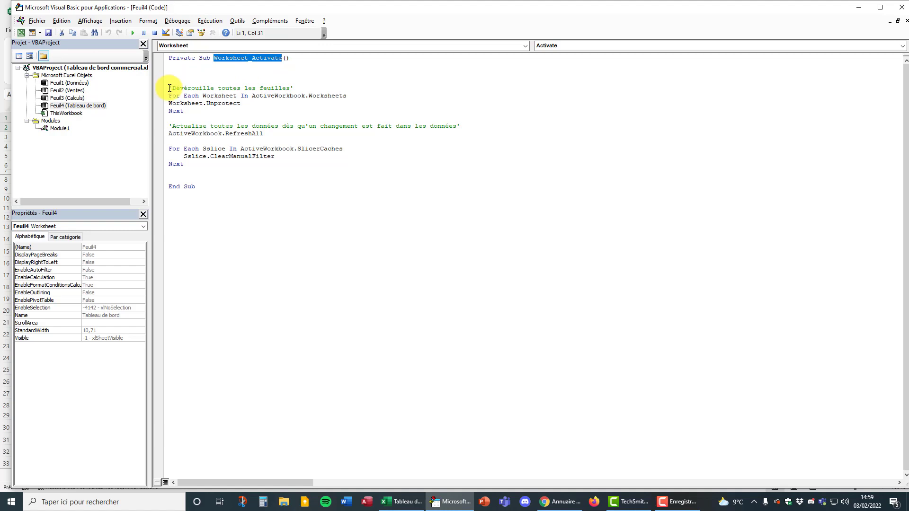
Step: Examine the For Each loop that unlocks every sheet of the workbook with Worksheet.Unprotect
drag(169, 88, 184, 112)
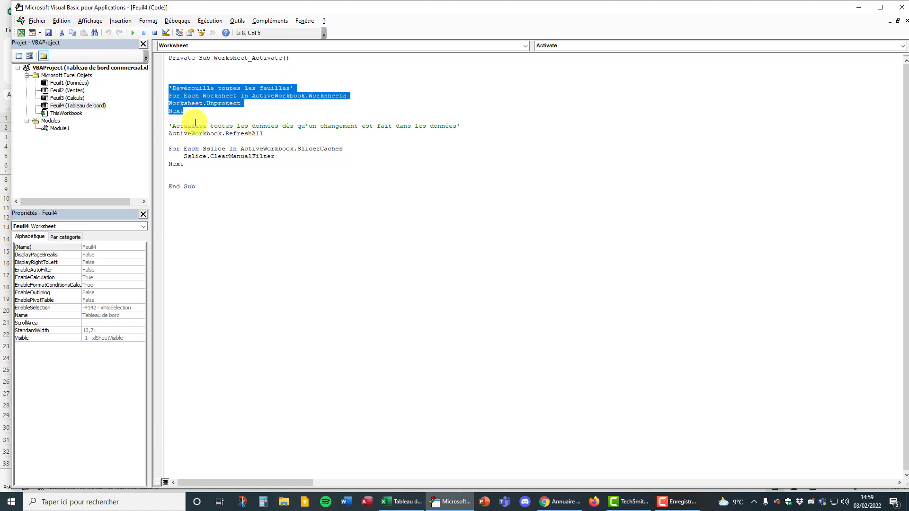
click(194, 118)
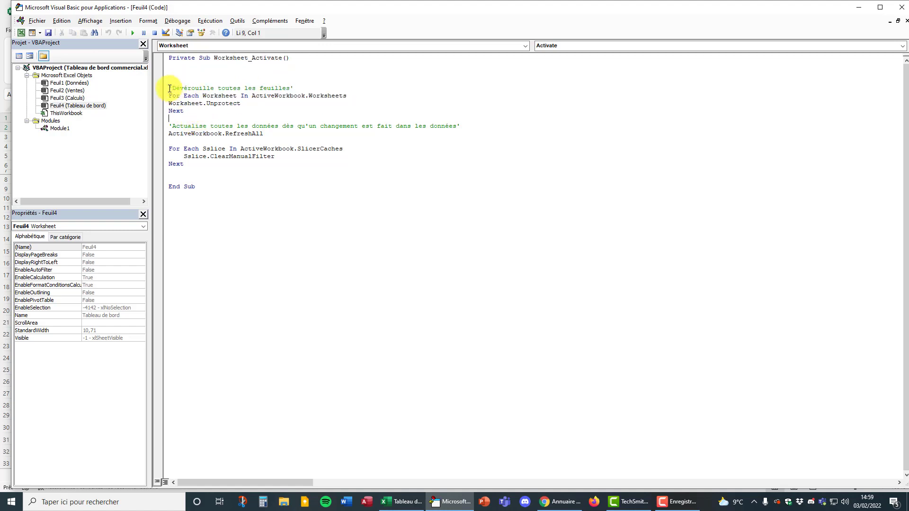
drag(170, 88, 192, 113)
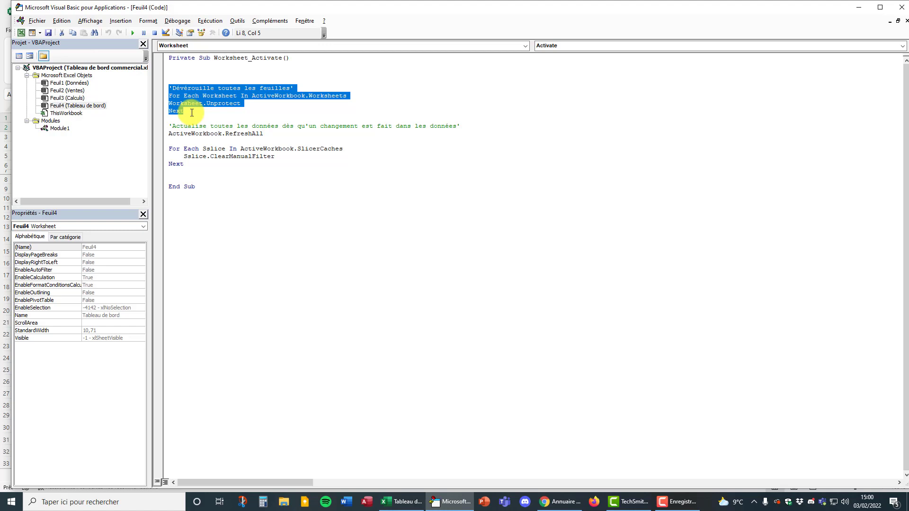
click(238, 118)
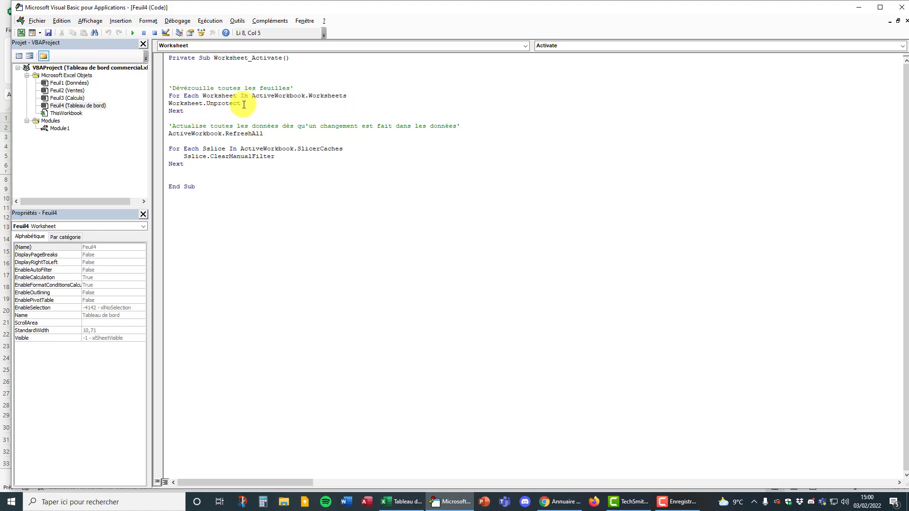
drag(241, 103, 167, 105)
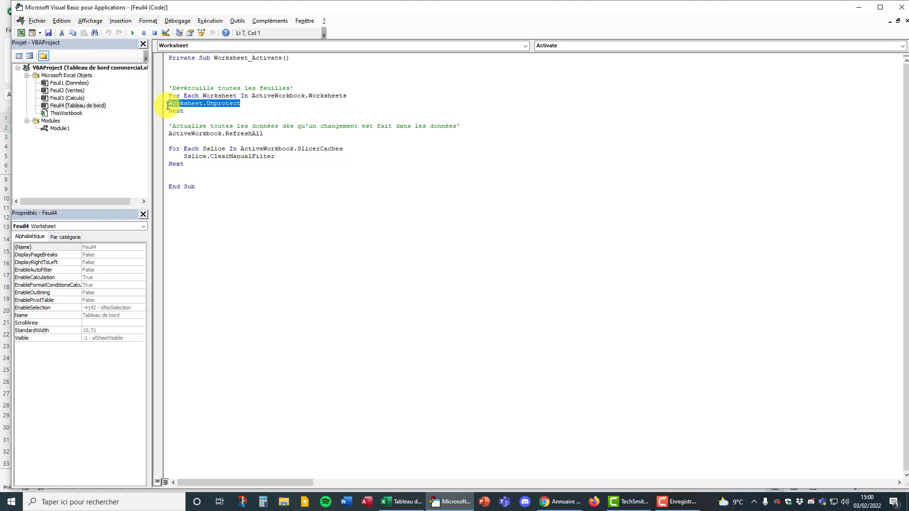
Step: Examine the comment about updating all data and the ActiveWorkbook.RefreshAll instruction beneath it
drag(169, 126, 214, 173)
click(214, 173)
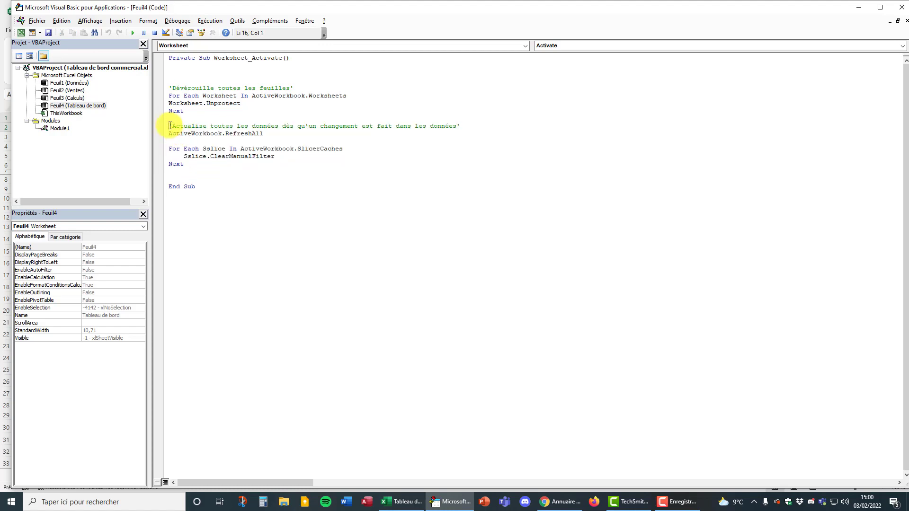
drag(169, 126, 469, 126)
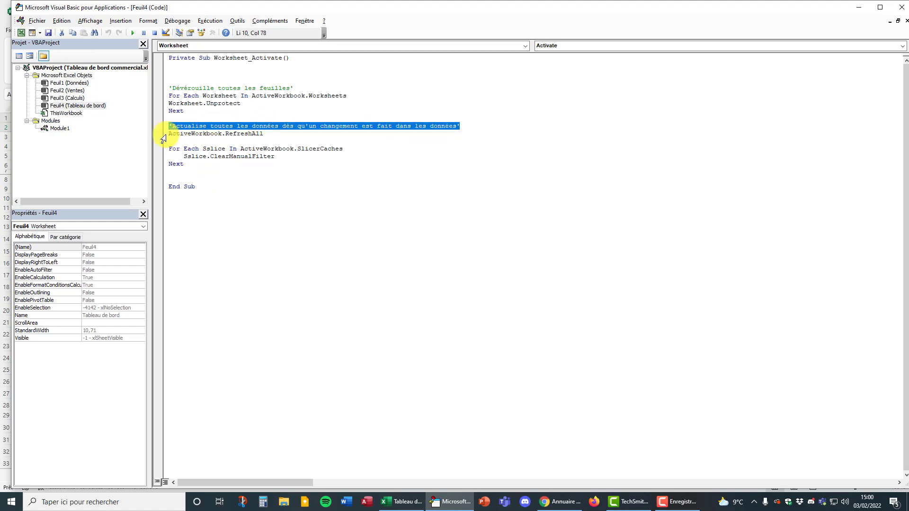
drag(169, 134, 267, 137)
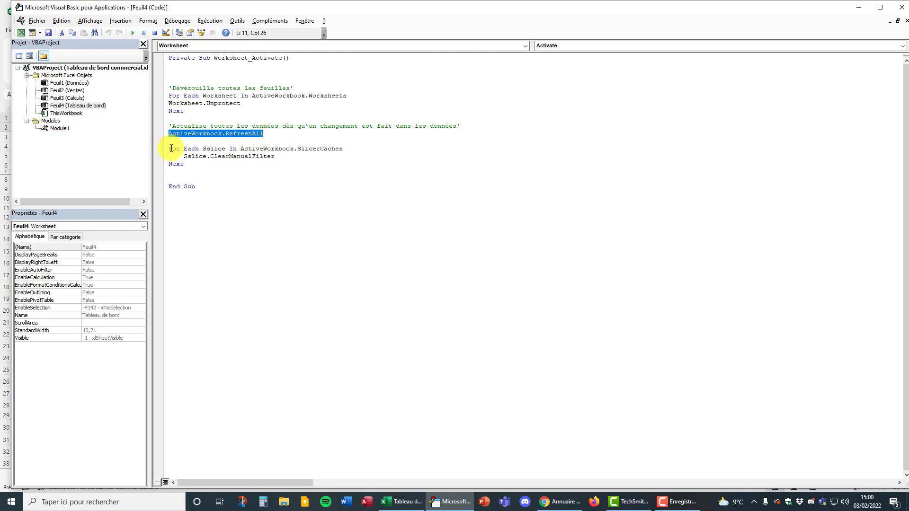
Step: Examine the loop over ActiveWorkbook.SlicerCaches that clears each slicer with Sslice.ClearManualFilter
drag(169, 148, 225, 146)
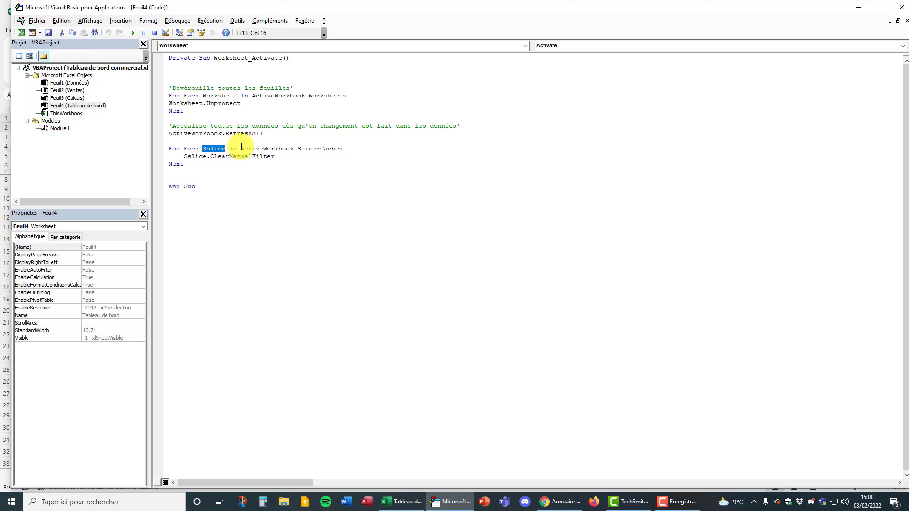
drag(240, 148, 294, 148)
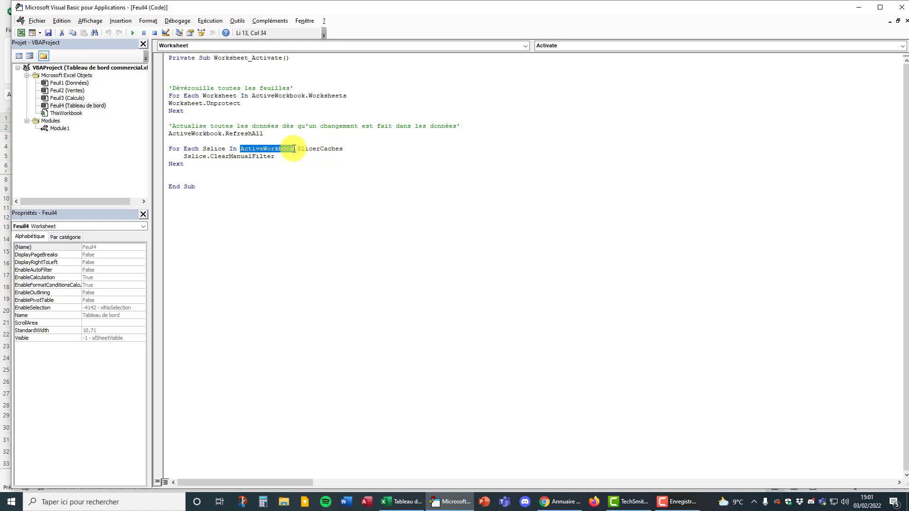
drag(184, 157, 275, 156)
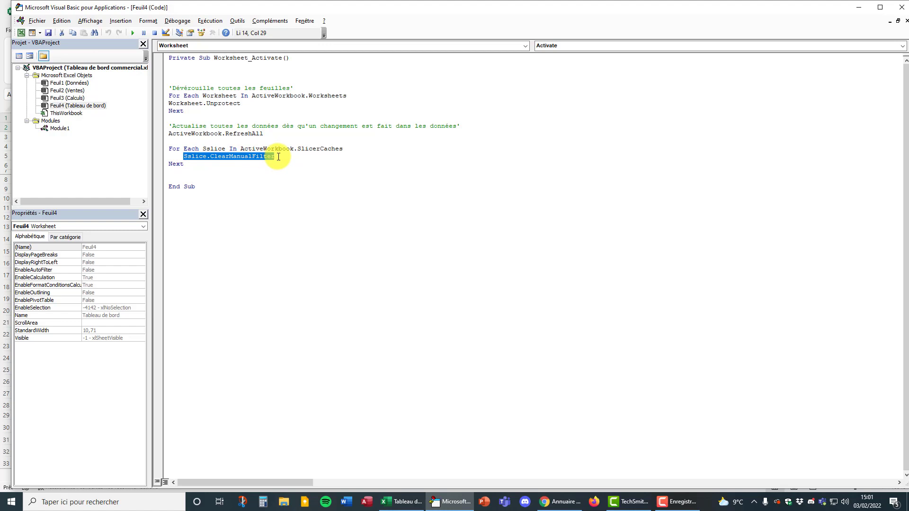
click(237, 172)
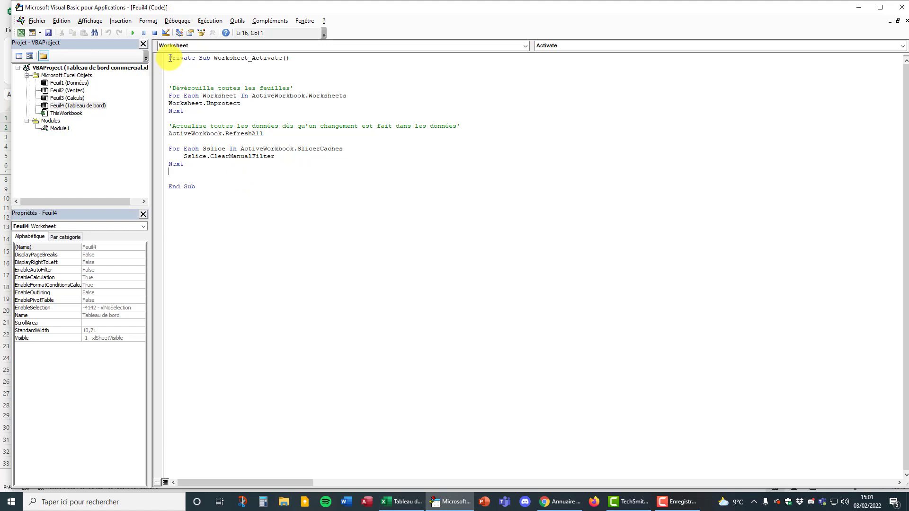
Step: Review the whole Worksheet_Activate procedure again, from its declaration and End Sub to the RefreshAll line and the slicer-clearing loop
drag(169, 57, 214, 57)
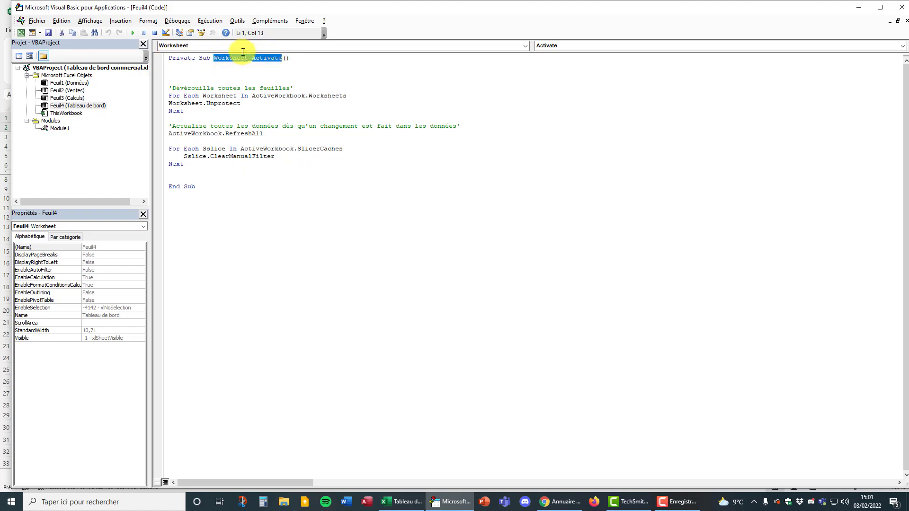
drag(195, 187, 170, 185)
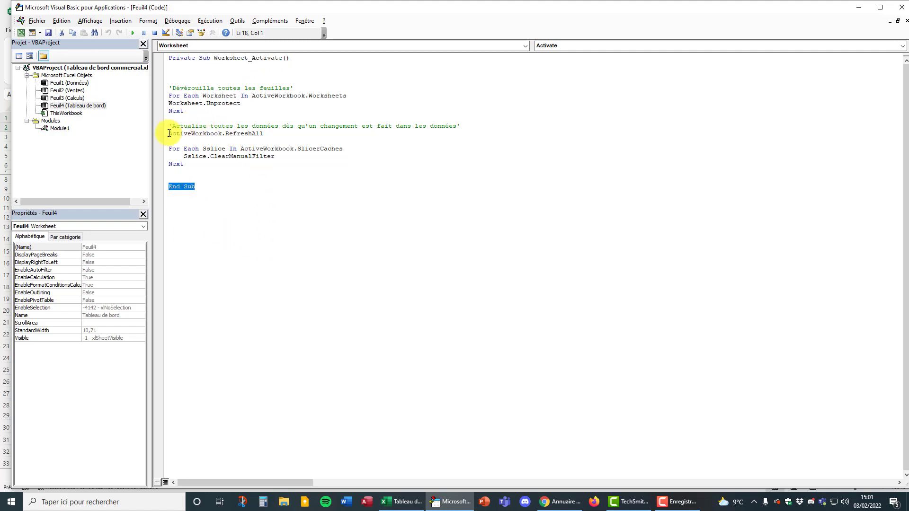
drag(169, 133, 263, 134)
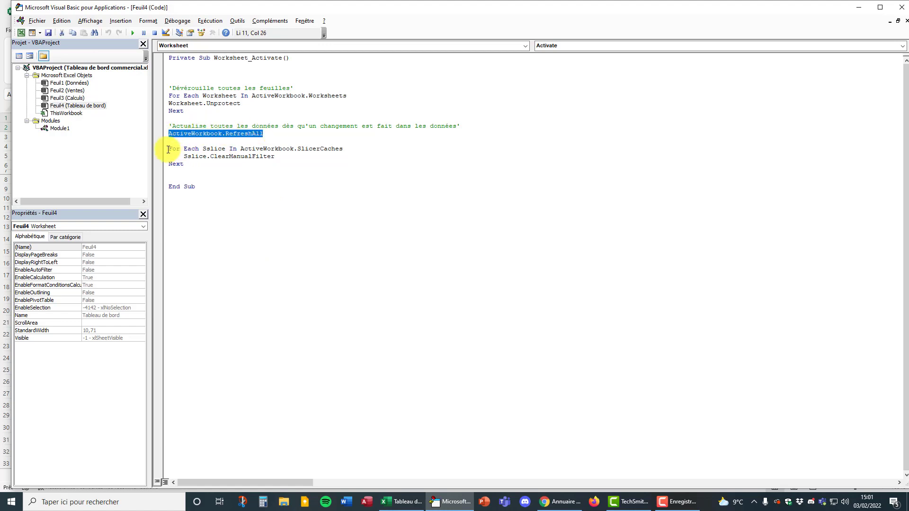
drag(168, 150, 189, 164)
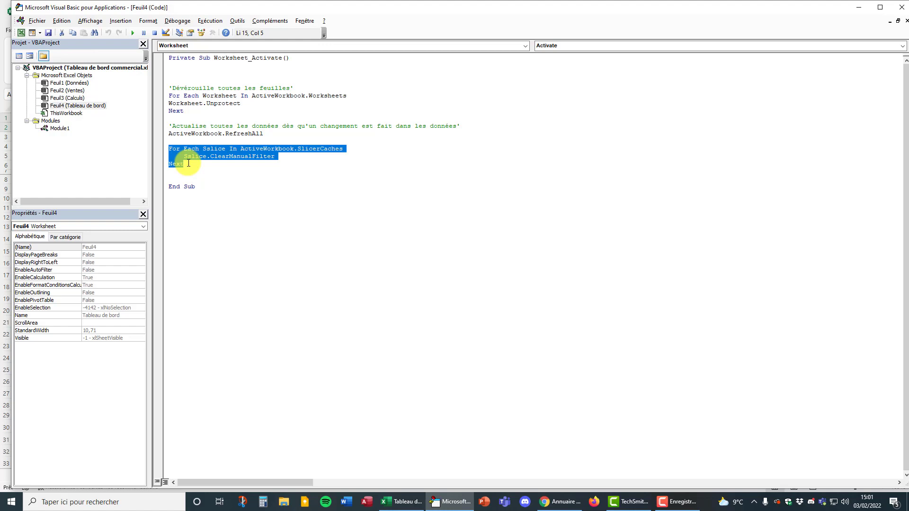
click(217, 195)
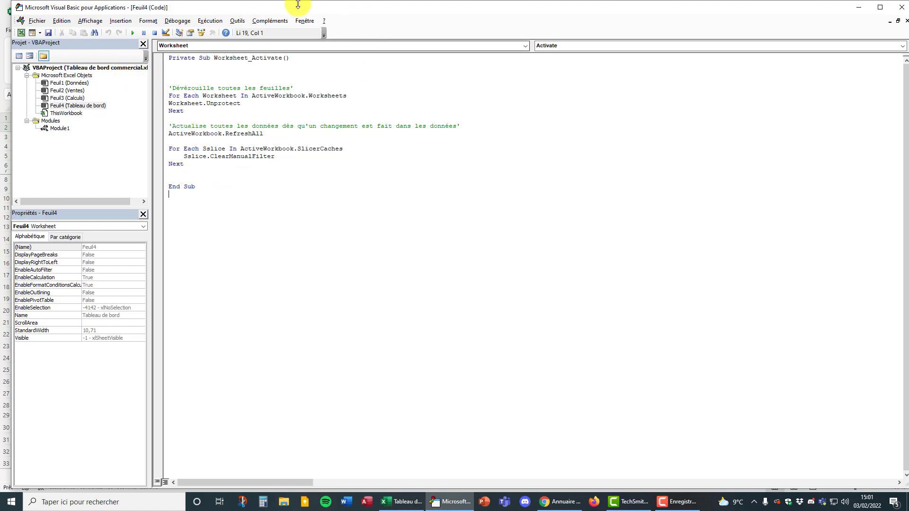
Step: Save the workbook and close the Visual Basic editor, switching to the Calculs sheet and back to Tableau de bord
click(48, 34)
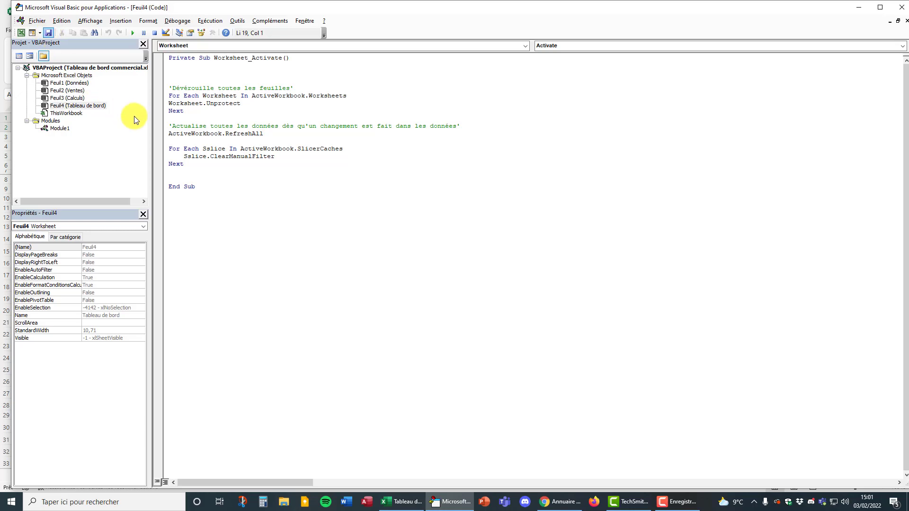
click(901, 11)
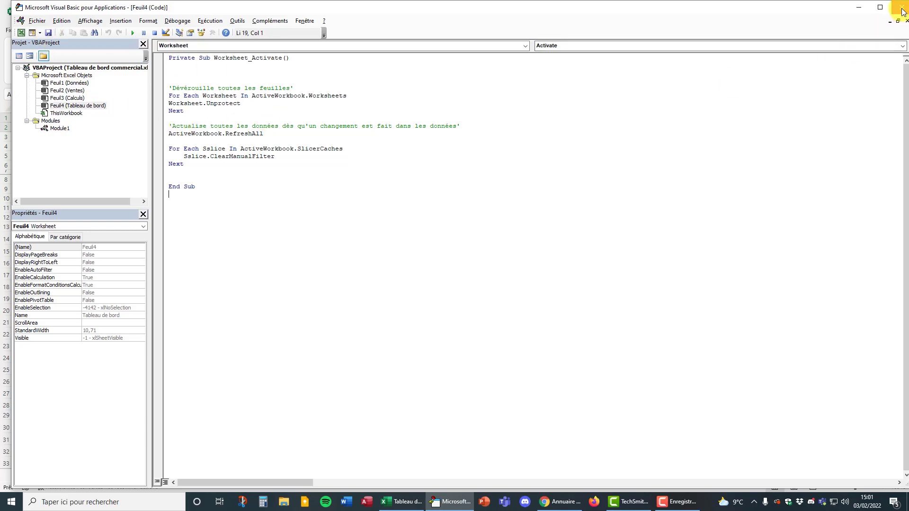
click(132, 475)
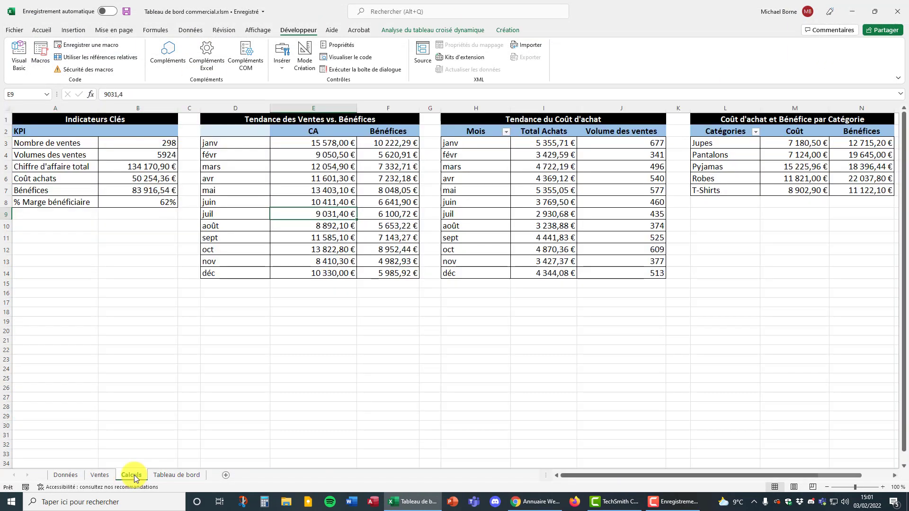
click(176, 476)
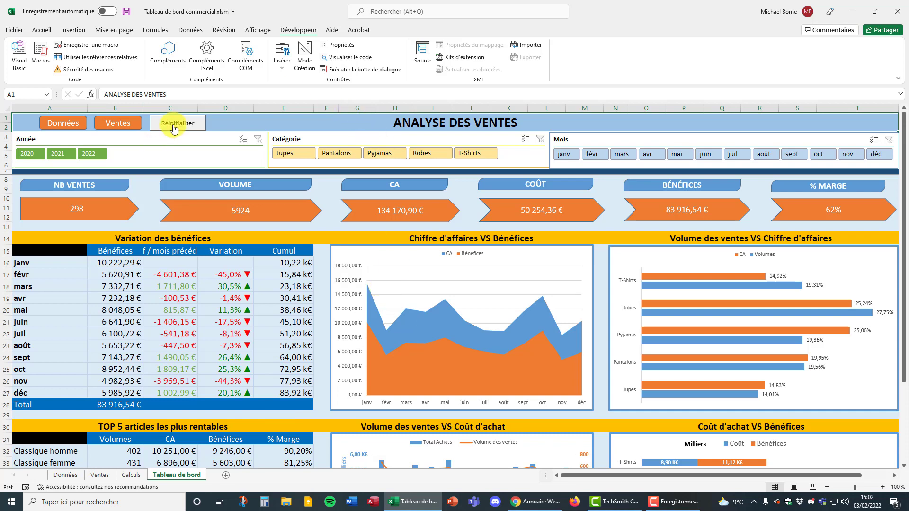
Step: Filter the dashboard on 2021, Pantalons and mars with the slicers, and clear all these filters with Réinitialiser
click(57, 154)
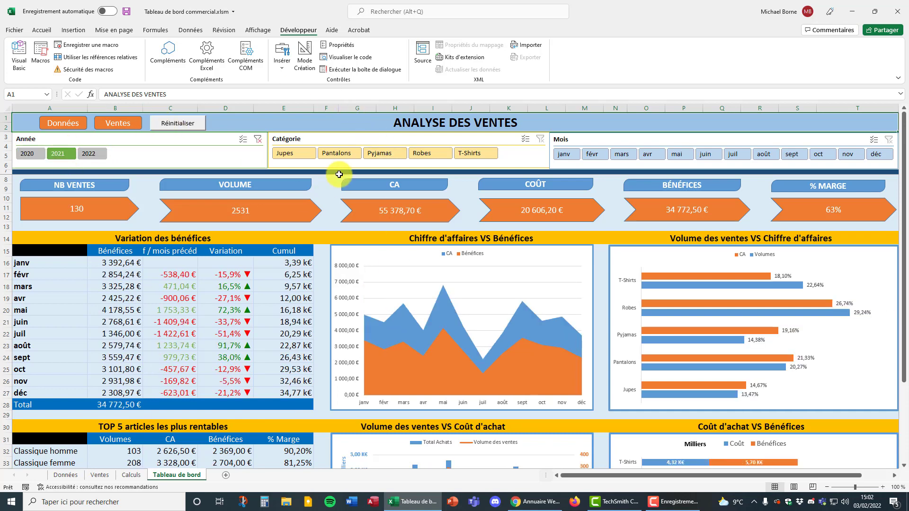
click(343, 153)
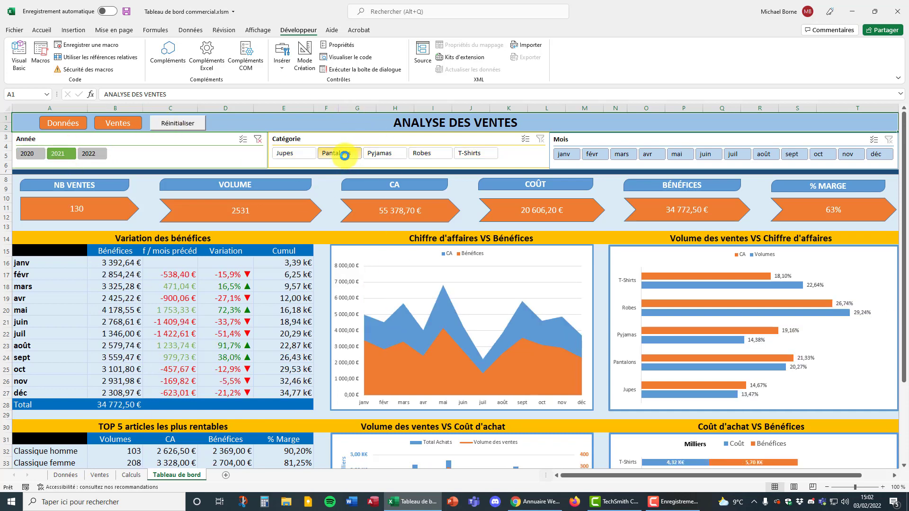
click(593, 156)
click(624, 157)
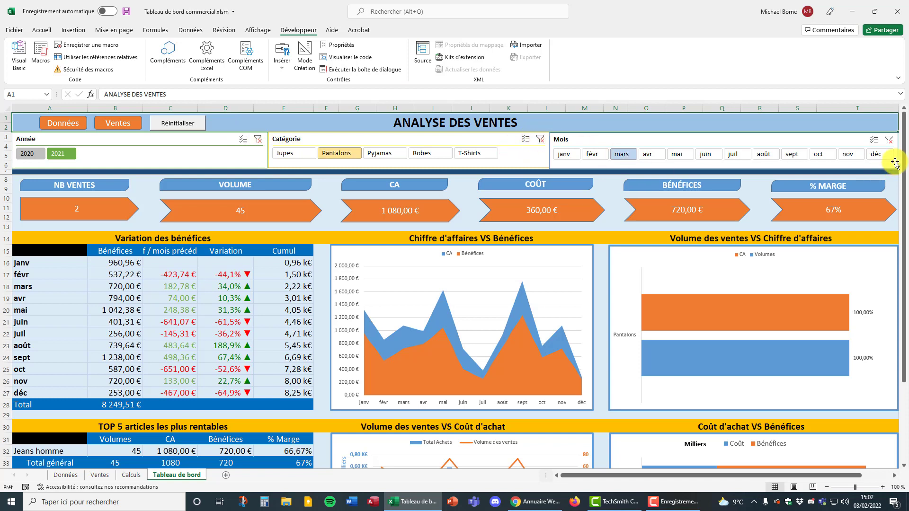
click(176, 124)
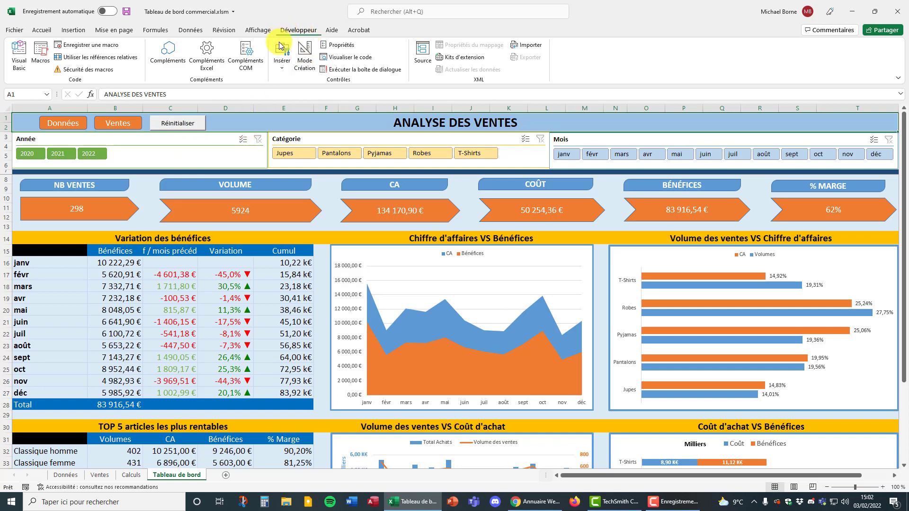
Step: Insert a form-control button beside Réinitialiser at the head of the dashboard and assign it the reset macro
click(304, 66)
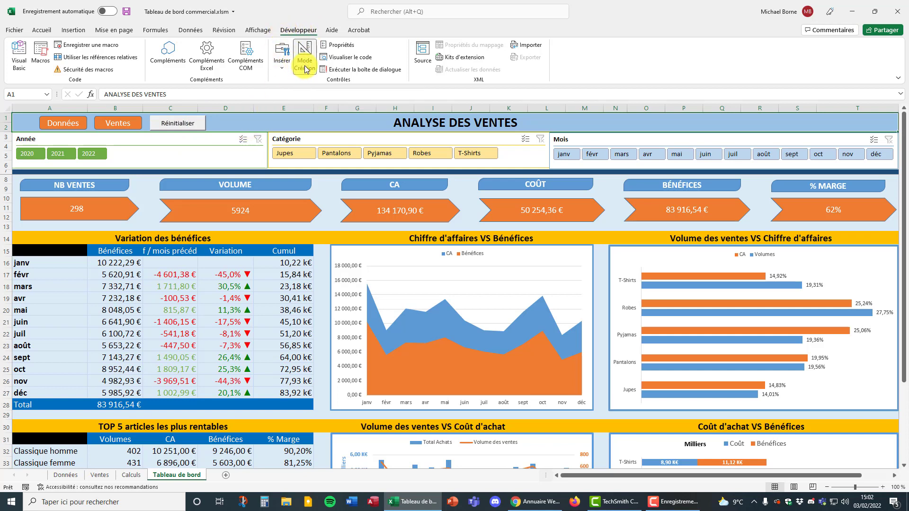
click(283, 70)
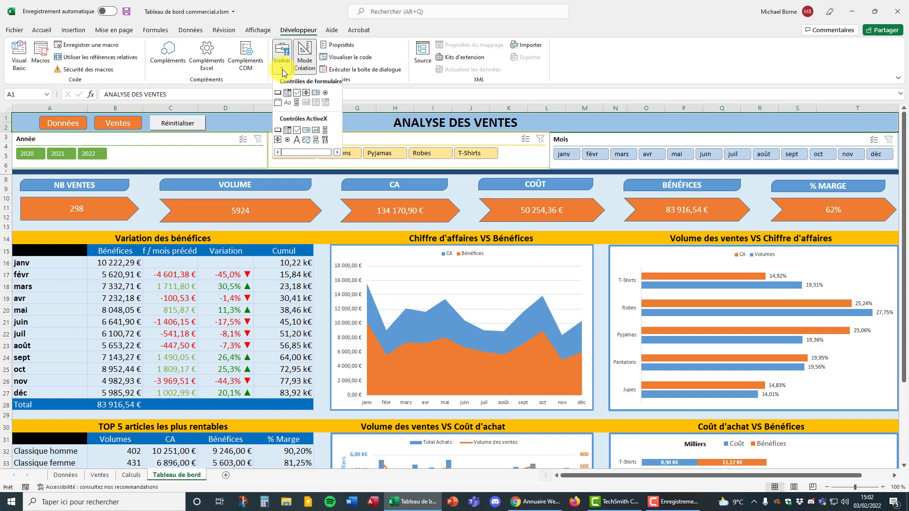
click(279, 96)
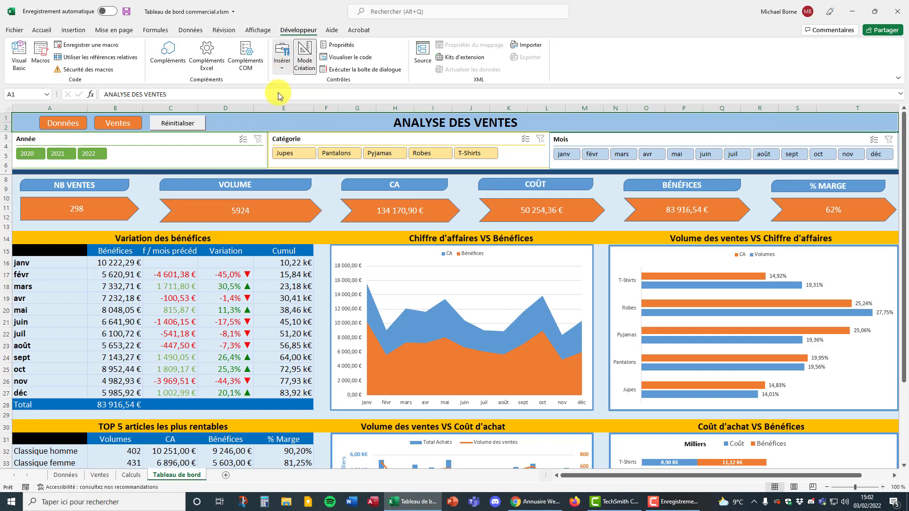
drag(229, 118, 290, 129)
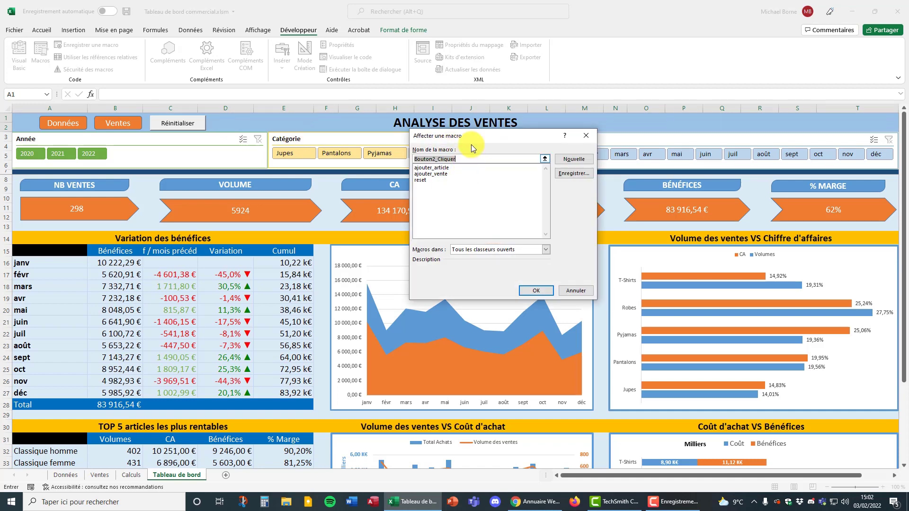
drag(477, 134, 503, 123)
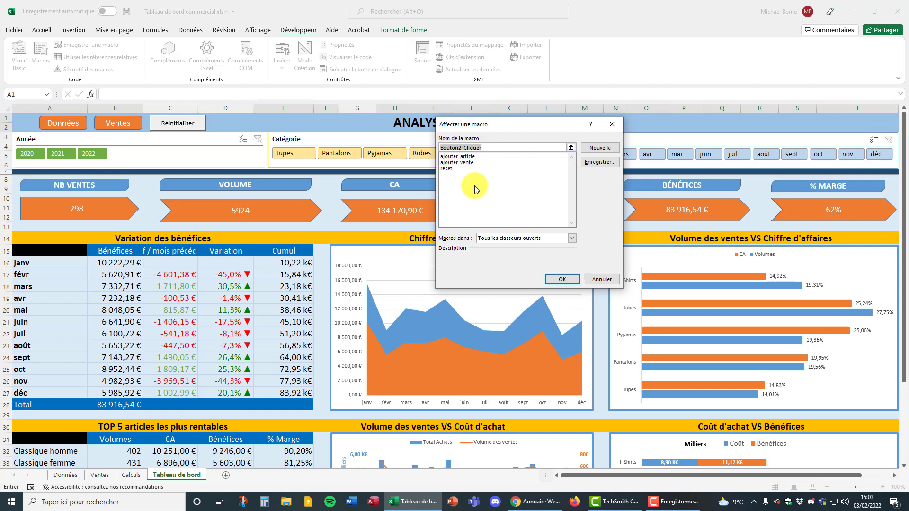
click(446, 168)
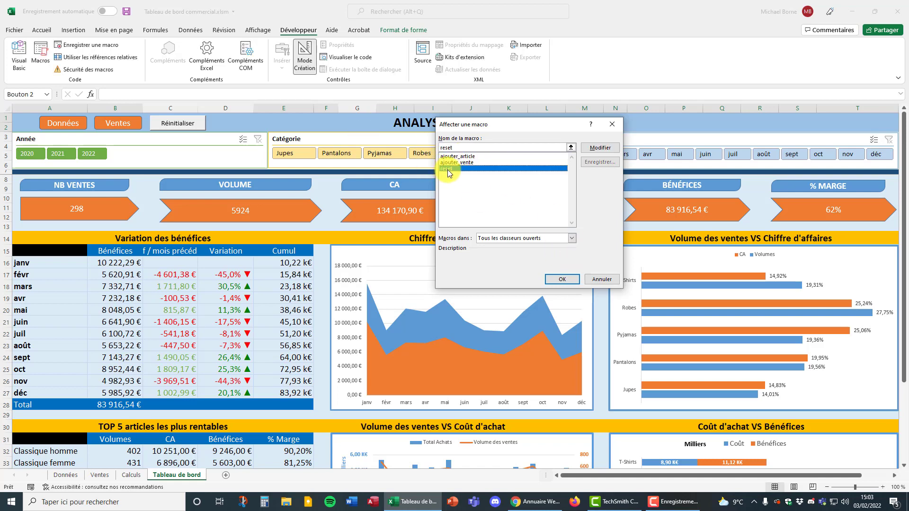
click(564, 279)
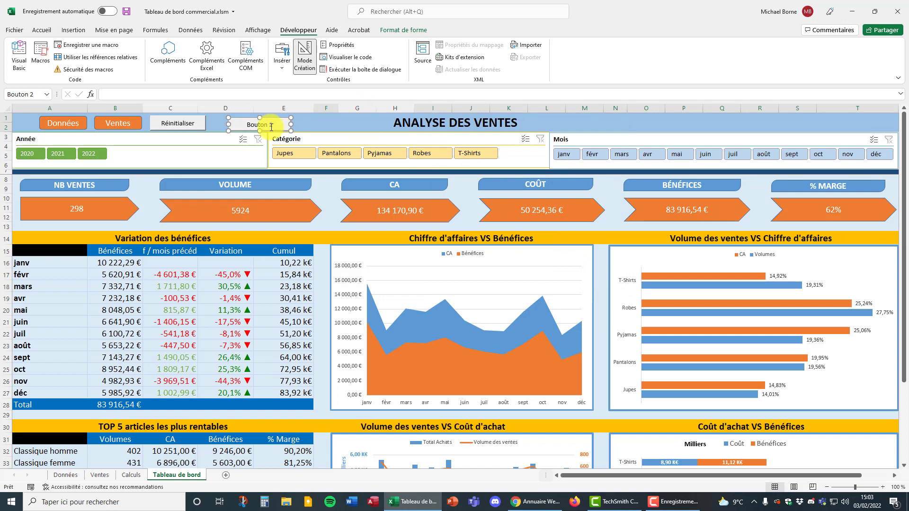
click(313, 127)
Step: Filter the dashboard on Jupes, switch to Pyjamas and févr, and clear the filters with the Bouton 2 button
click(294, 154)
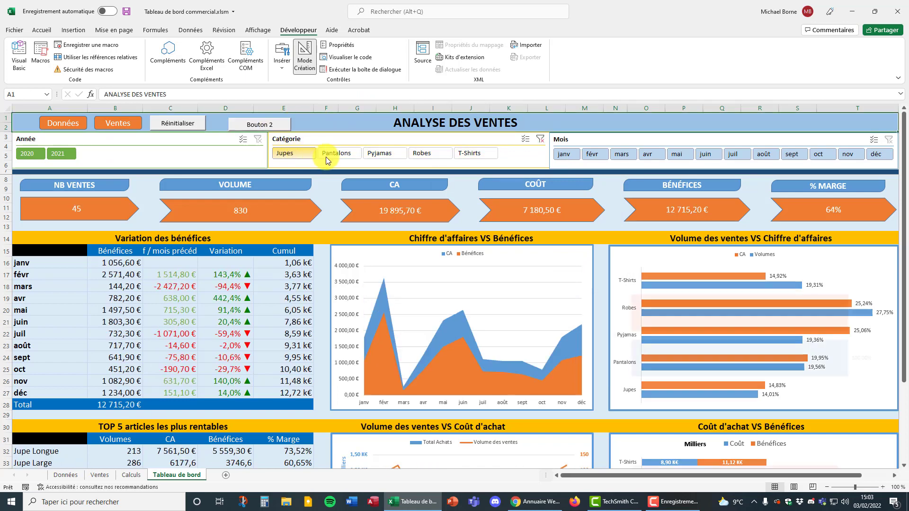
click(386, 154)
click(594, 154)
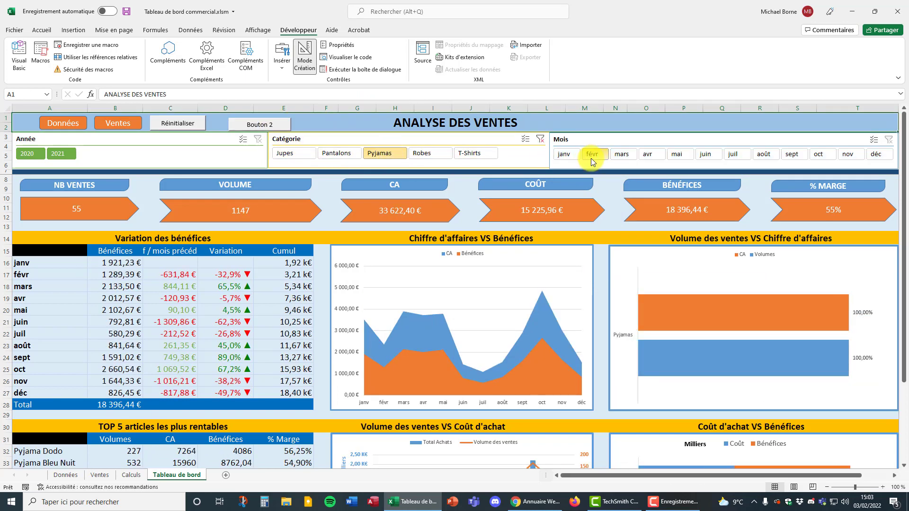
click(259, 127)
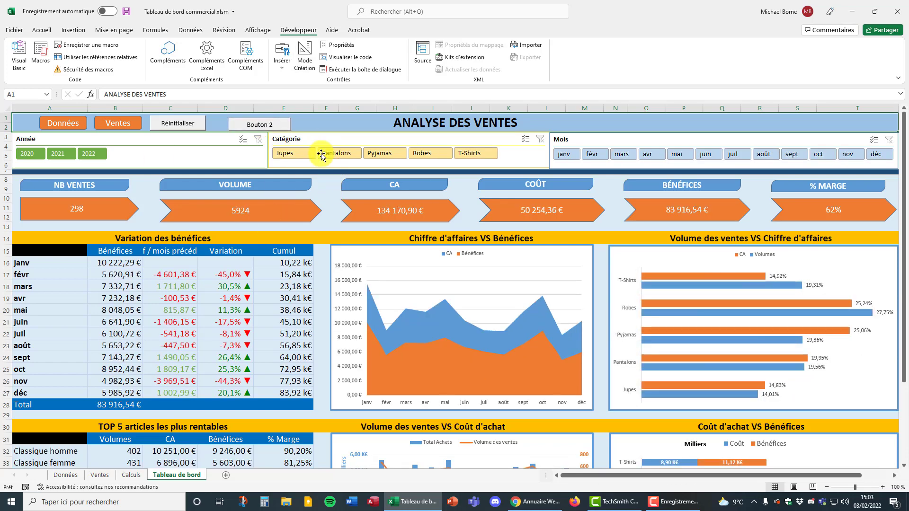
Step: Delete the Bouton 2 test button from the dashboard
right_click(291, 129)
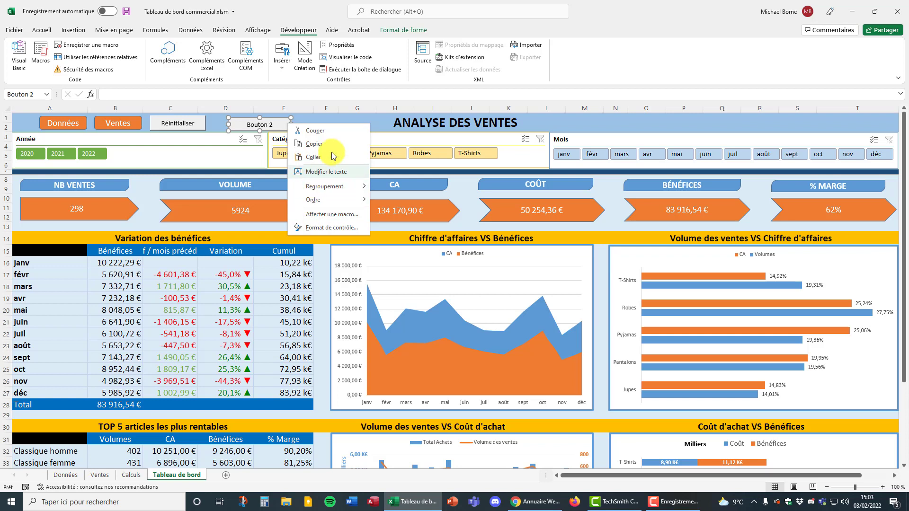
click(373, 128)
click(310, 126)
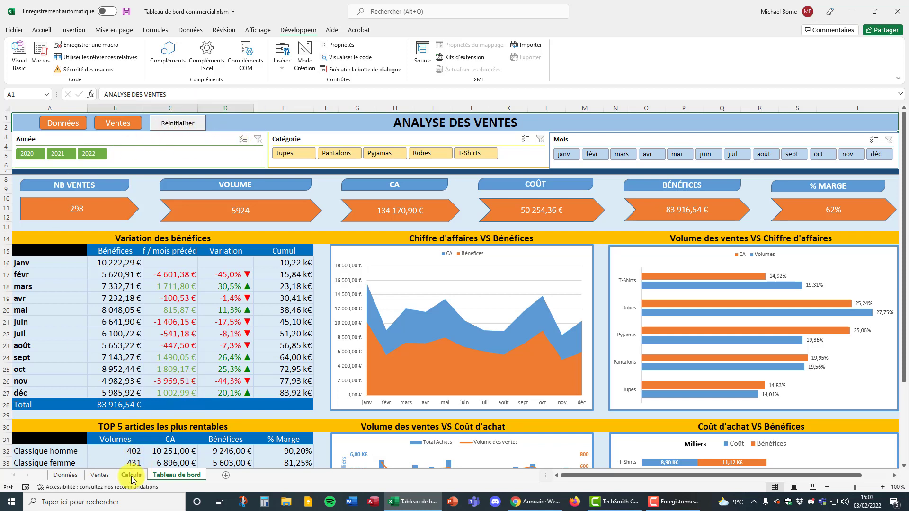
Step: Add a new sale row dated 03/02/2022 to the Ventes sheet with its Ajouter button
click(99, 475)
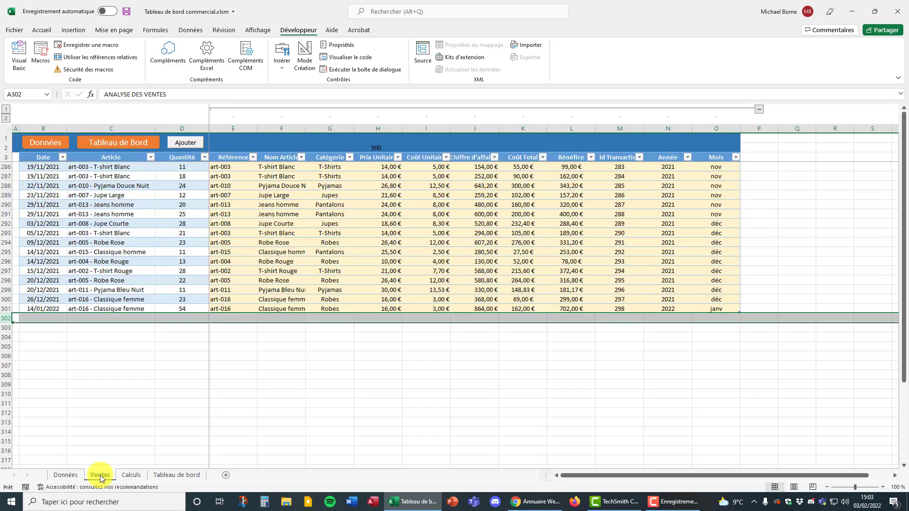
click(113, 357)
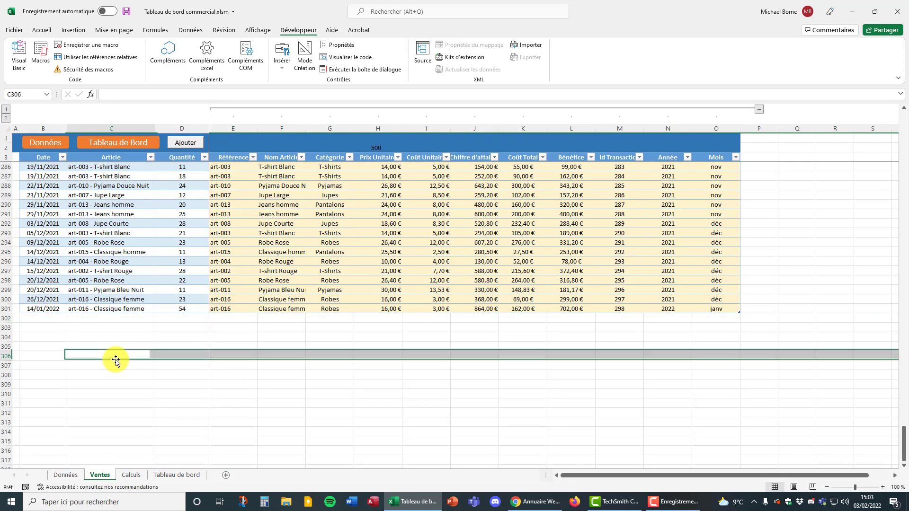
click(186, 143)
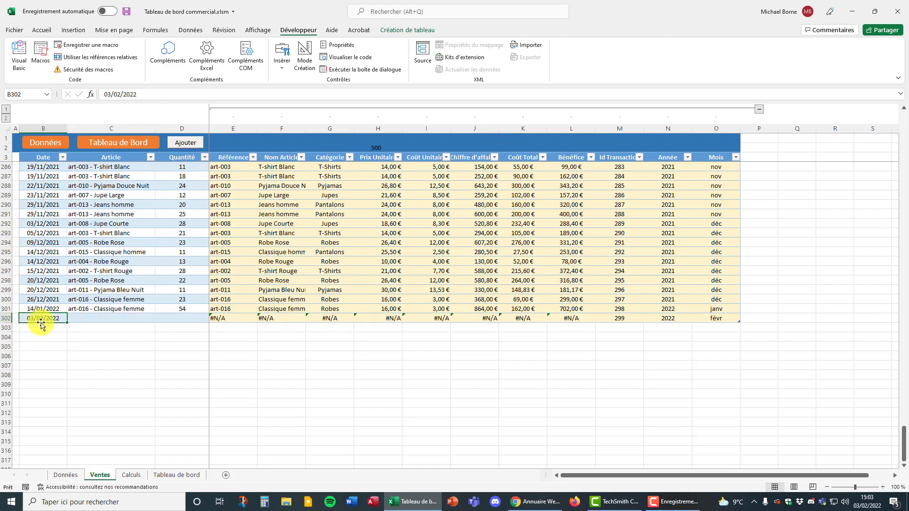
Step: Look at the Données sheet and its Ajouter Article button, and return to the Tableau de bord sheet
click(65, 475)
click(215, 143)
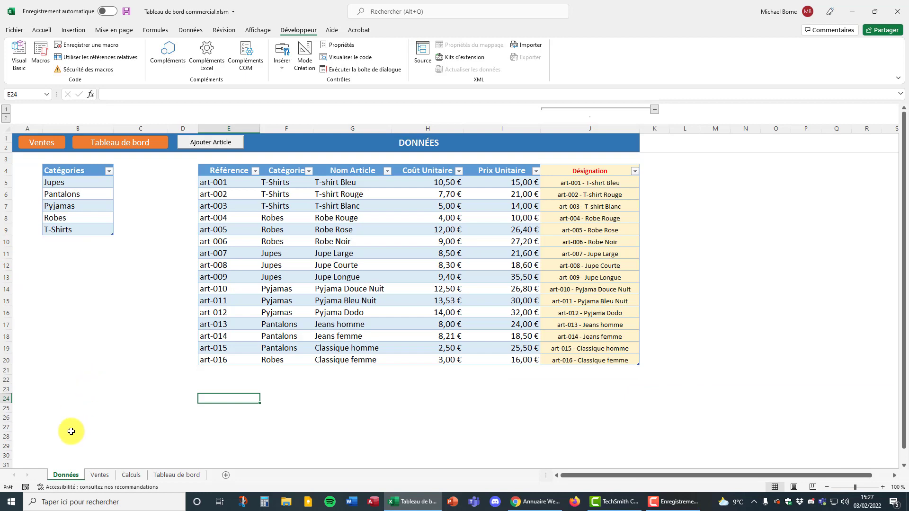
click(171, 475)
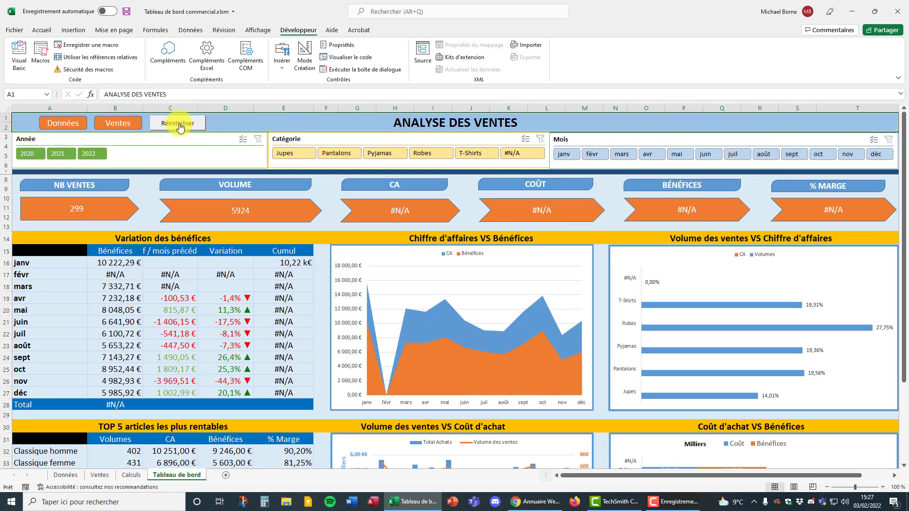
Step: Show the module insertion option of the Modules folder in the Visual Basic editor, and open the code of Module1
click(18, 56)
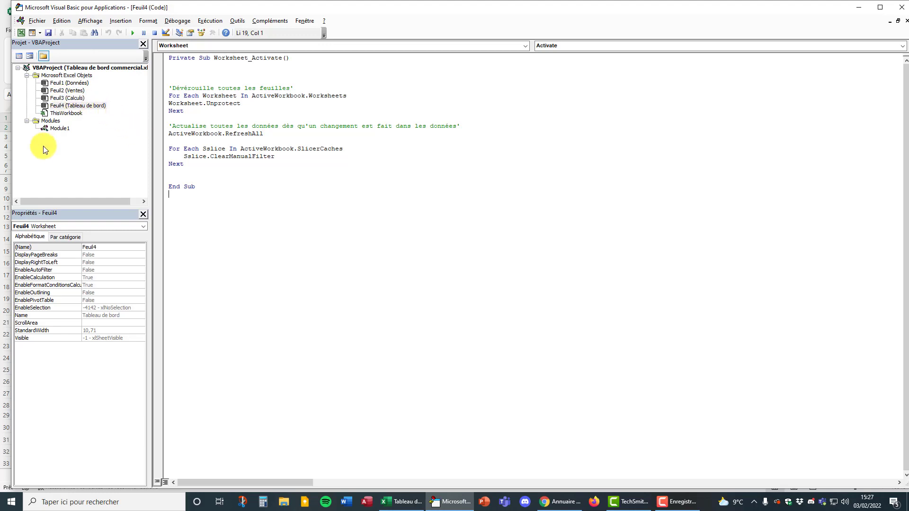
click(50, 120)
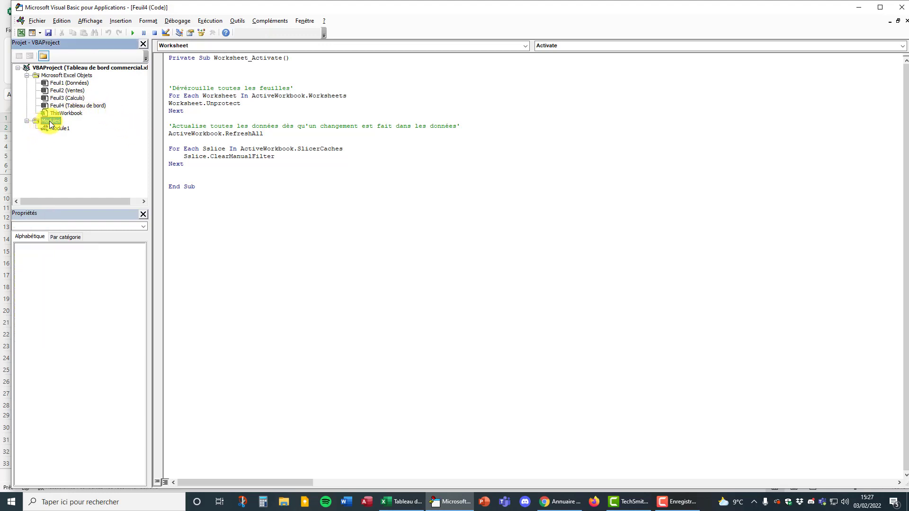
right_click(50, 122)
mouse_move(137, 176)
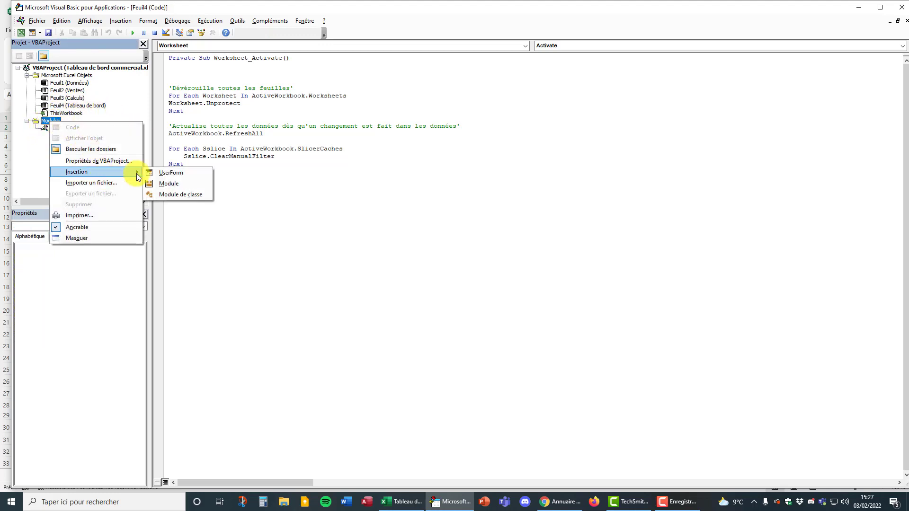
click(41, 152)
click(60, 129)
double_click(62, 129)
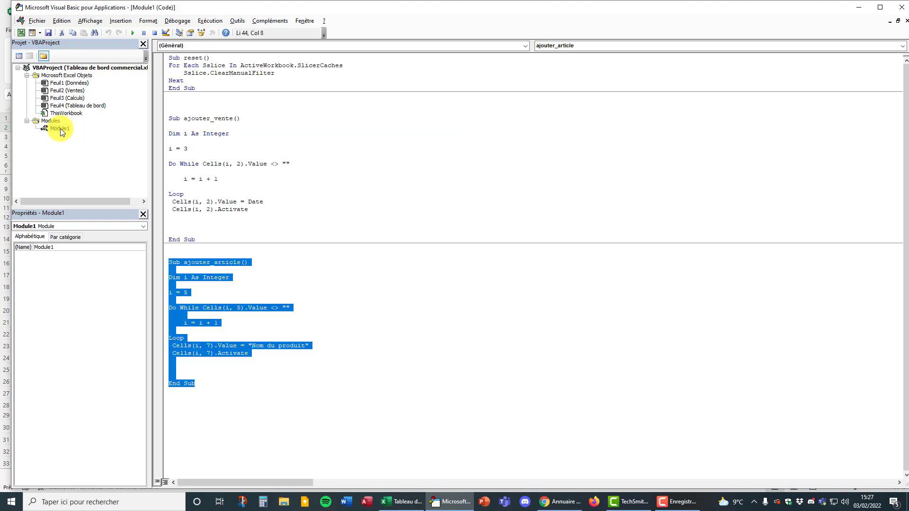
click(306, 253)
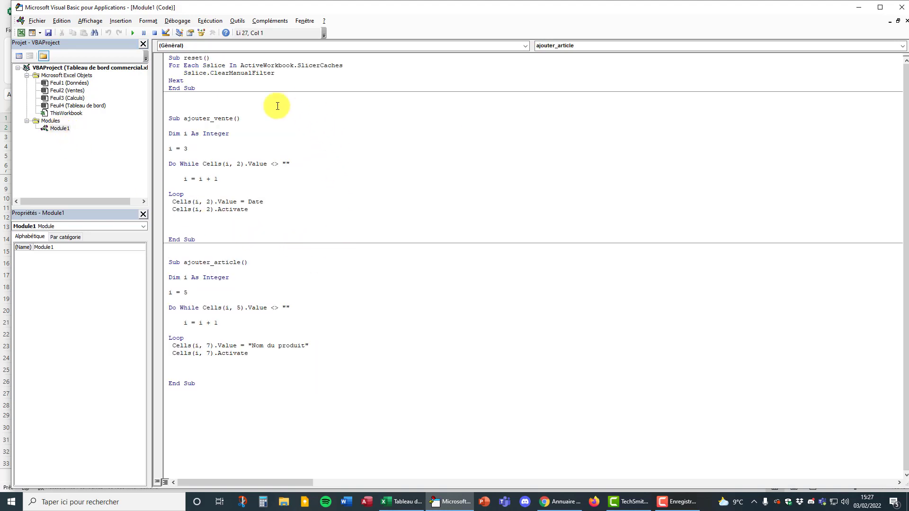
Step: Examine the reset procedure in Module1, from Sub reset() through the slicer-clearing loop to End Sub
drag(170, 57, 183, 81)
click(169, 58)
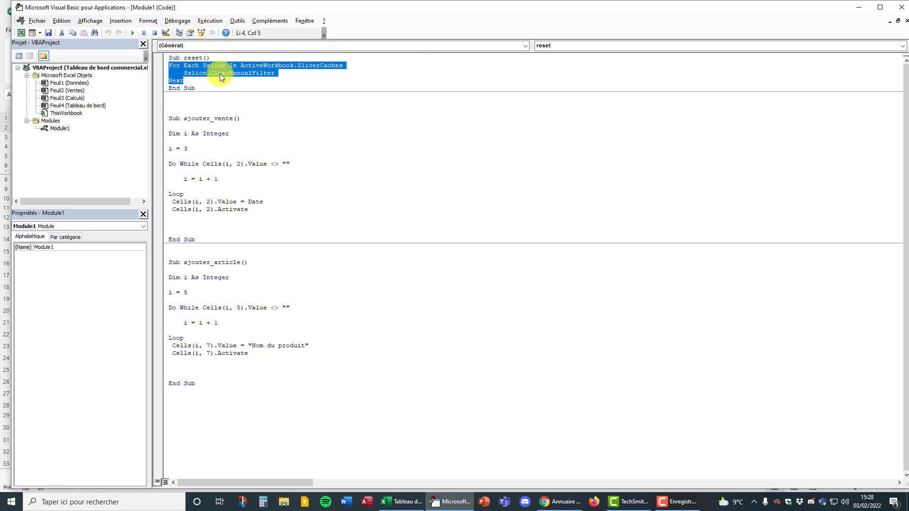
click(170, 57)
key(shift+Down)
key(shift+Down)
key(shift+Down)
key(shift+Down)
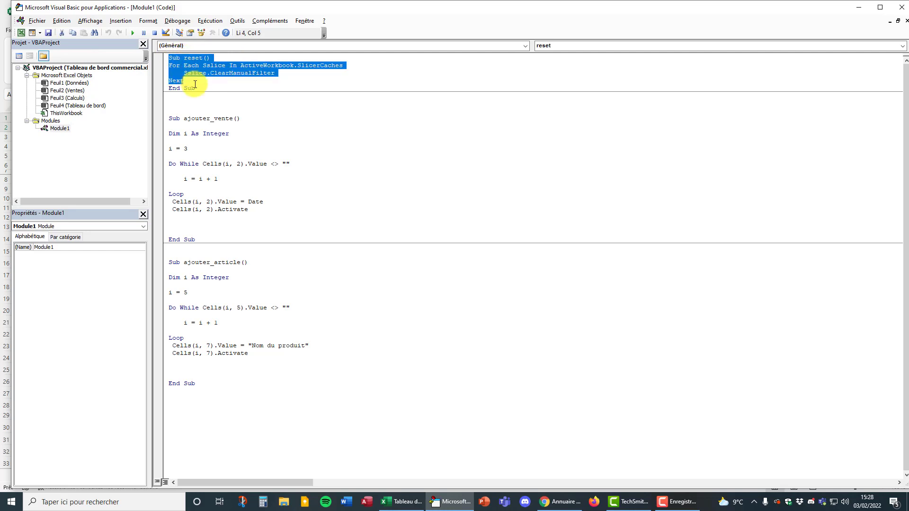
key(shift+End)
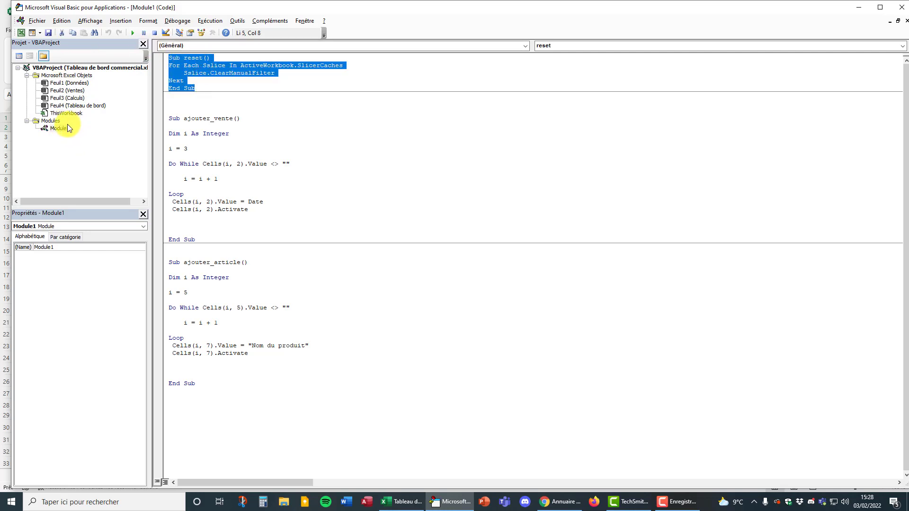
Step: Return to the dashboard and review the reset macro assignment of the Réinitialiser button, leaving the dialog without applying changes
click(857, 7)
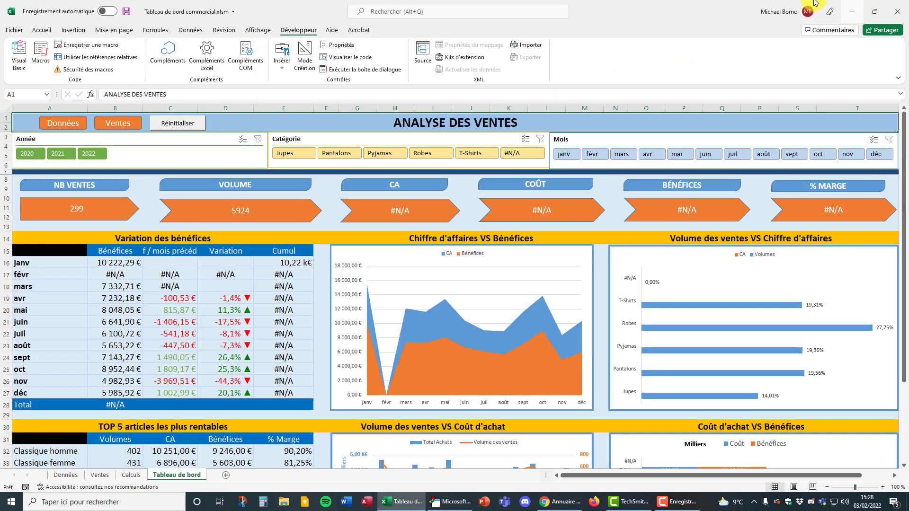
right_click(199, 131)
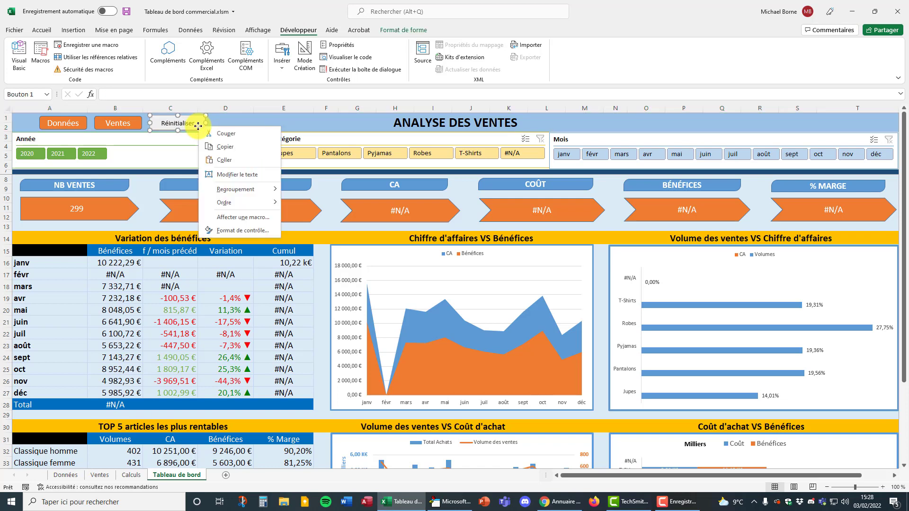
click(240, 219)
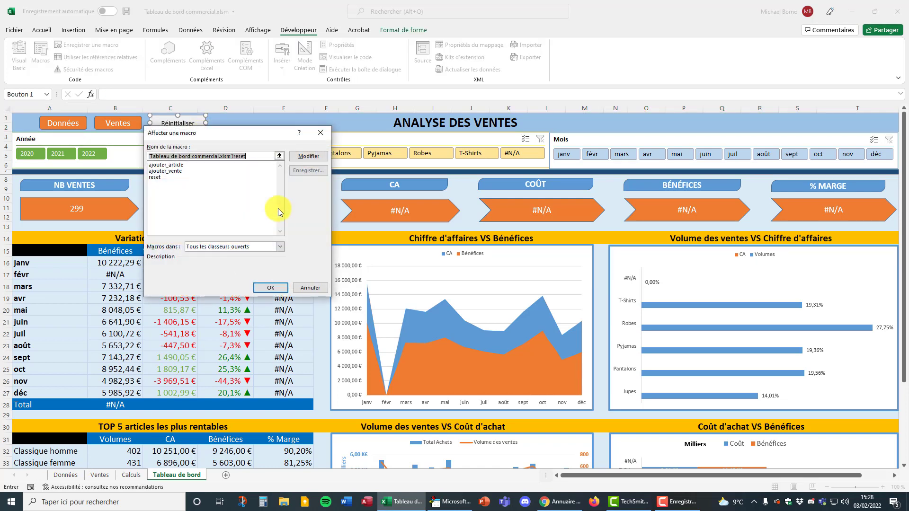
click(156, 177)
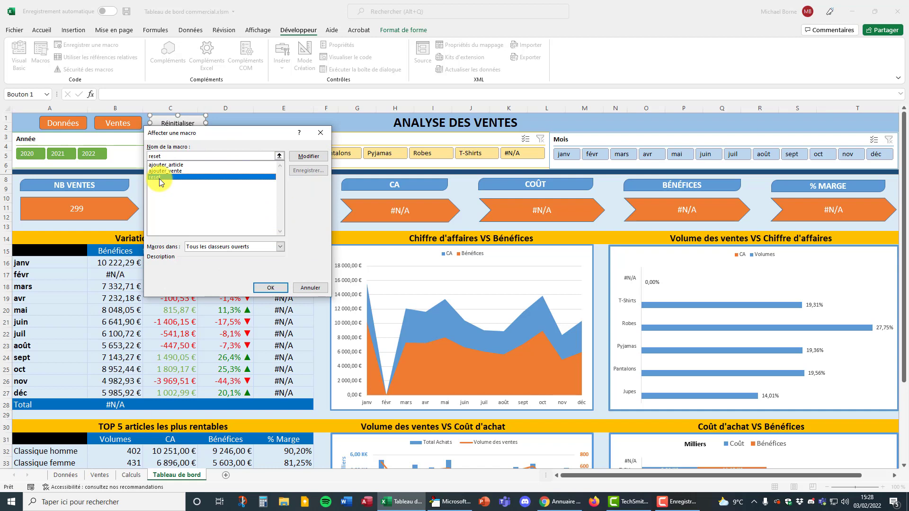
click(319, 290)
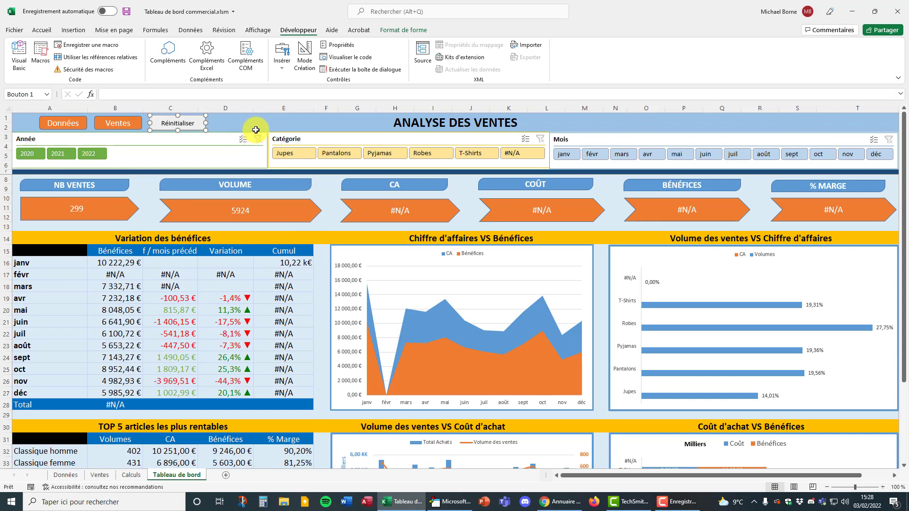
click(268, 122)
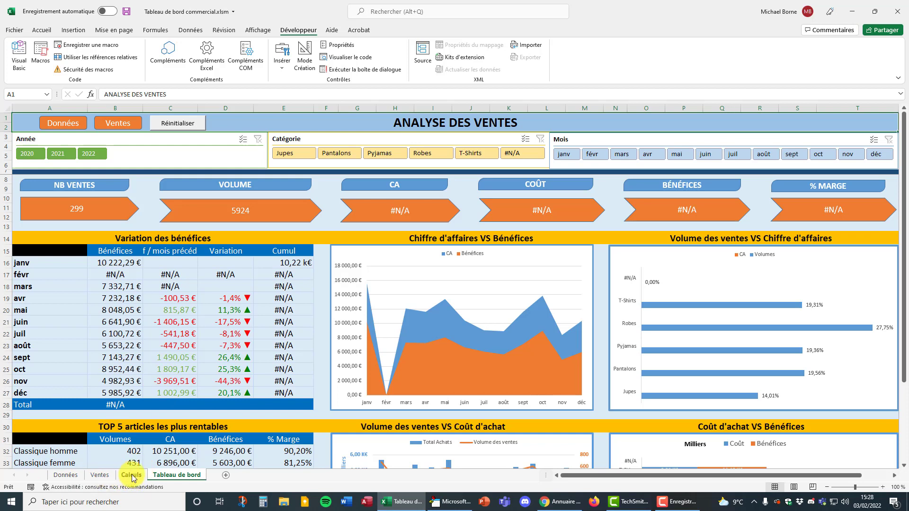
Step: Delete row 302, the incomplete last sale, from the table on the Ventes sheet
click(99, 475)
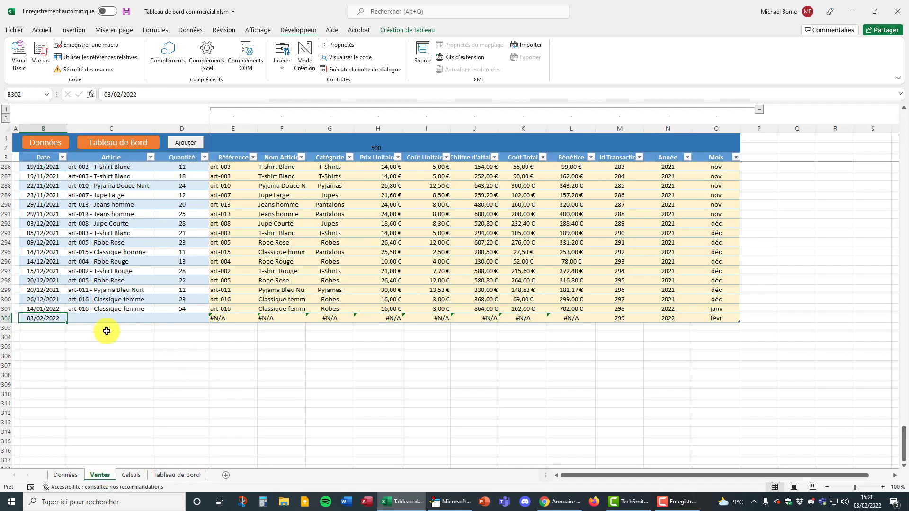
scroll(87, 308, up, 4)
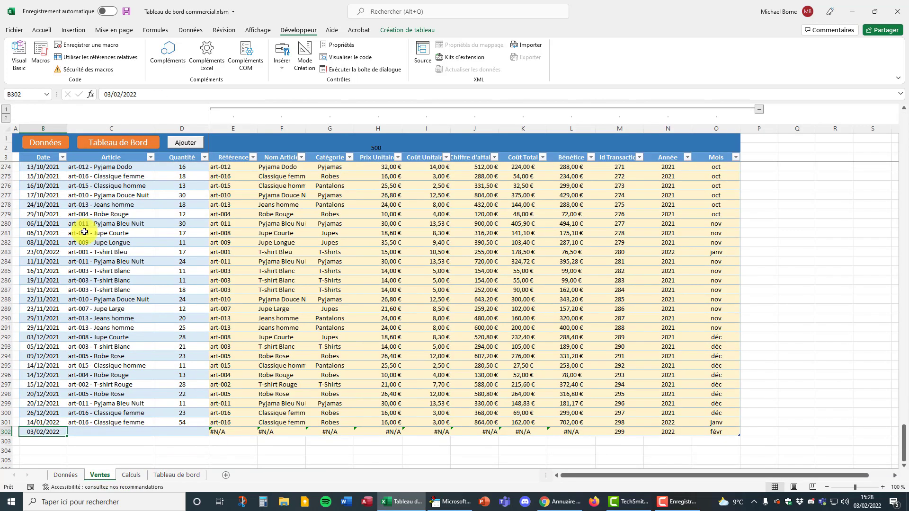
scroll(85, 232, down, 2)
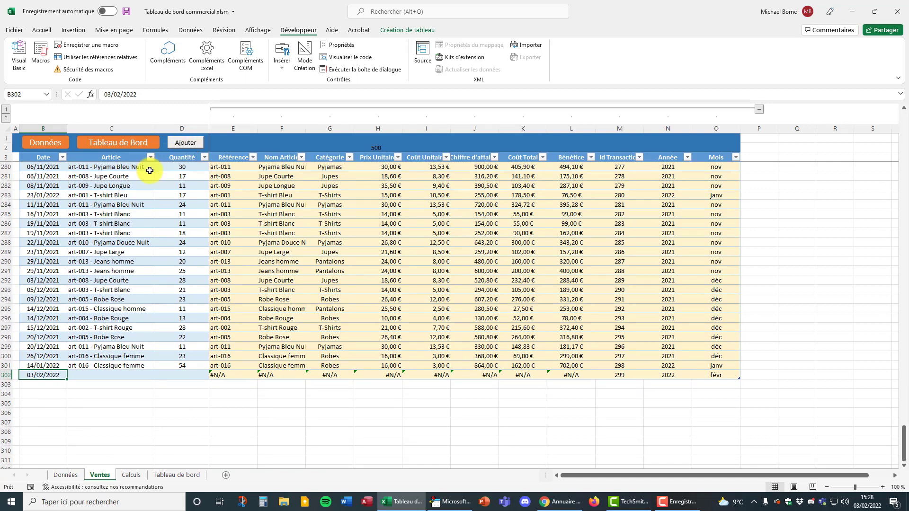
click(7, 375)
right_click(7, 375)
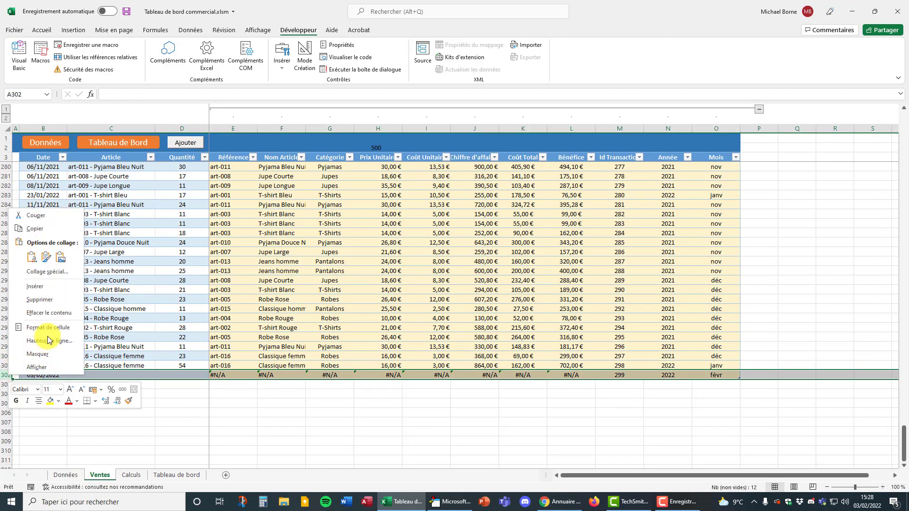
click(40, 299)
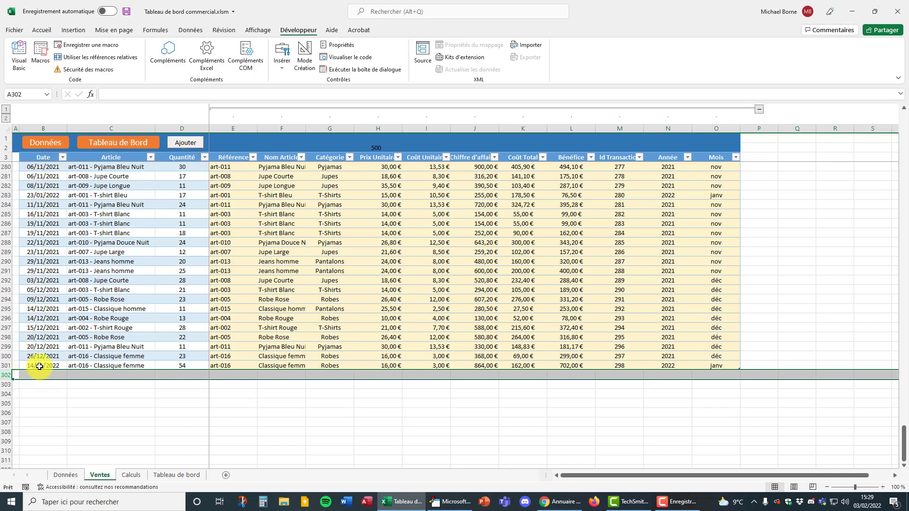
Step: Add a new sale row at the end of the Ventes table with its Ajouter button, and check its Article cell
click(191, 148)
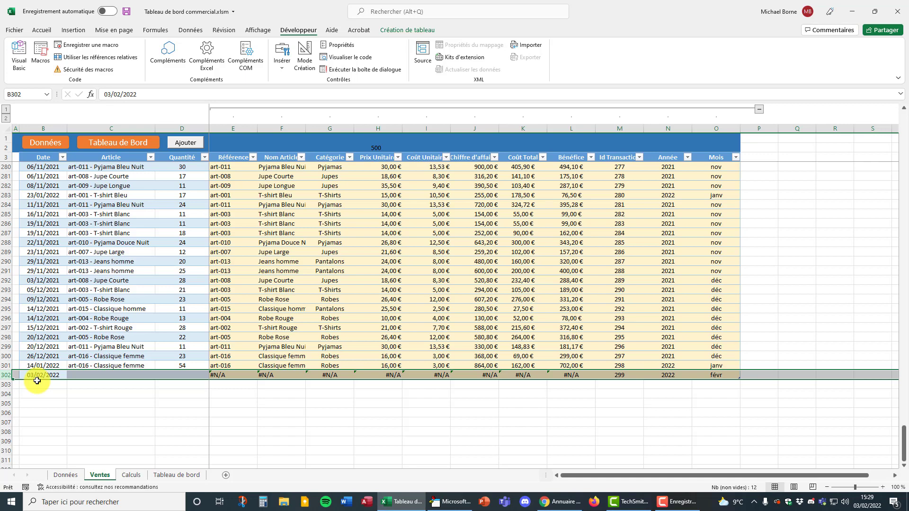
click(95, 376)
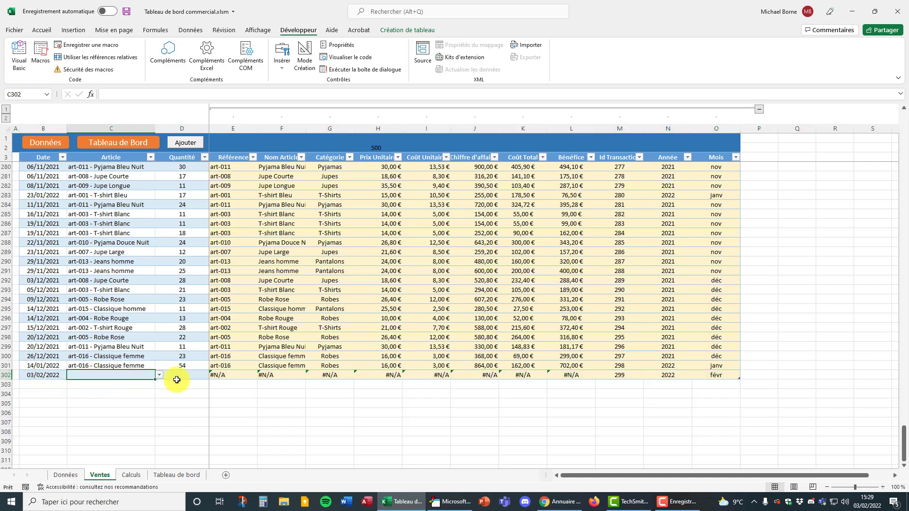
click(185, 394)
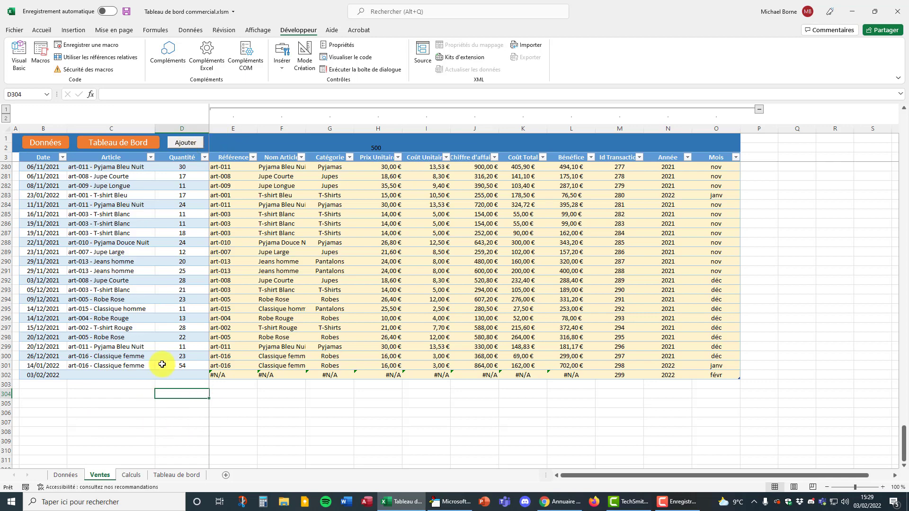
Step: Switch to the Visual Basic editor and examine the Sub ajouter_vente() and End Sub lines of the add-sale macro
click(450, 502)
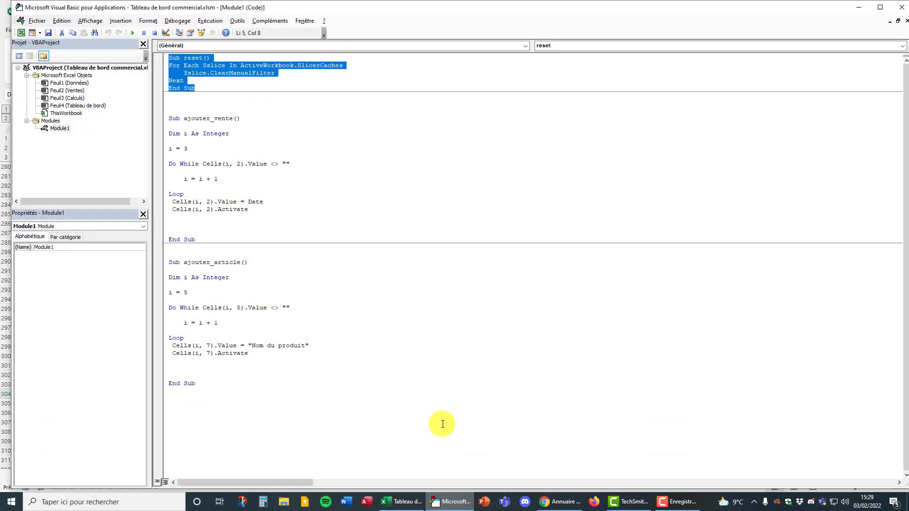
double_click(170, 119)
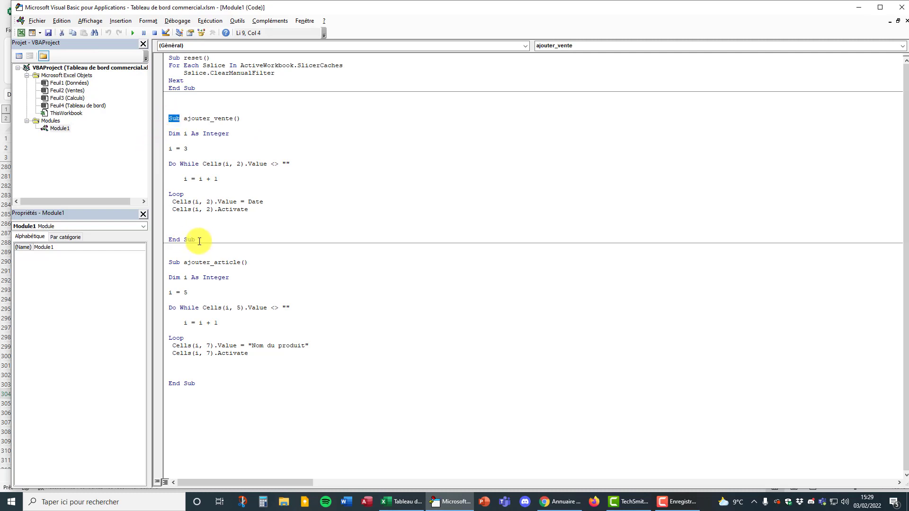
drag(199, 240, 168, 239)
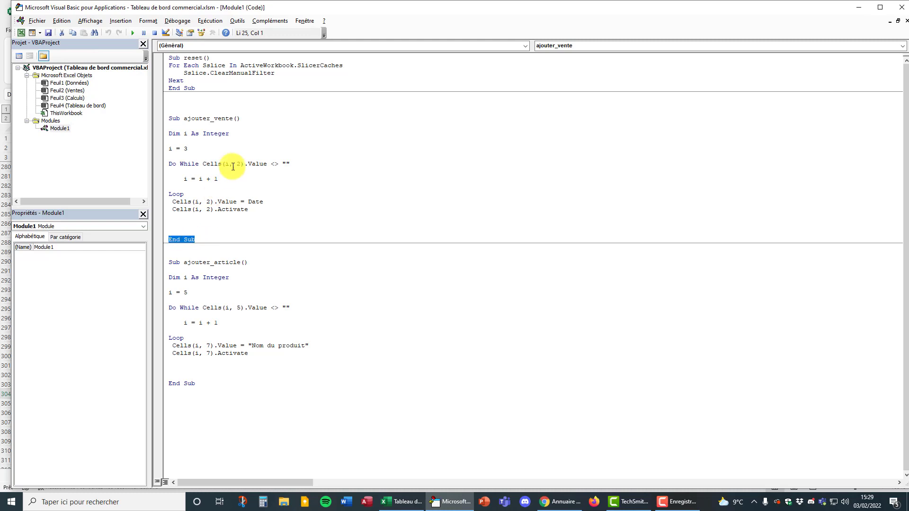
drag(185, 119, 237, 119)
click(238, 119)
double_click(241, 119)
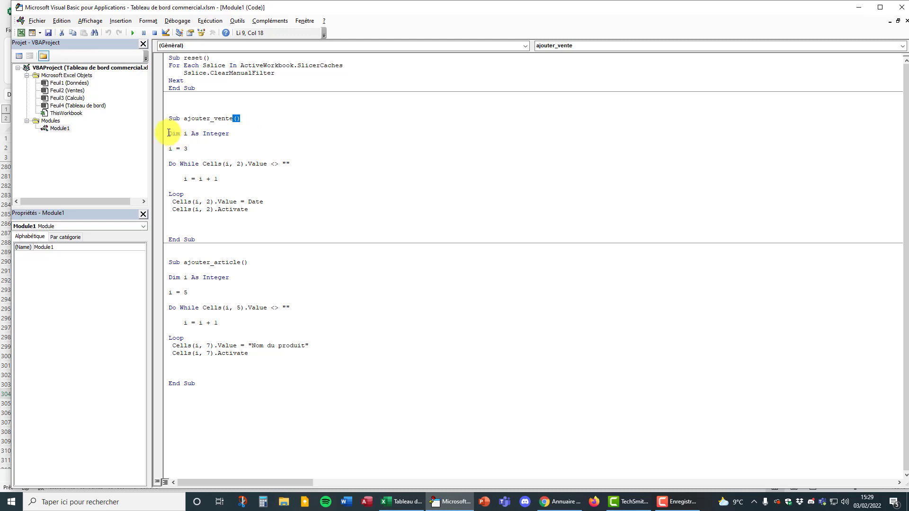
Step: Review the body of ajouter_vente, focusing on the Dim i As Integer declaration and the i = 3 starting value
drag(169, 134, 252, 209)
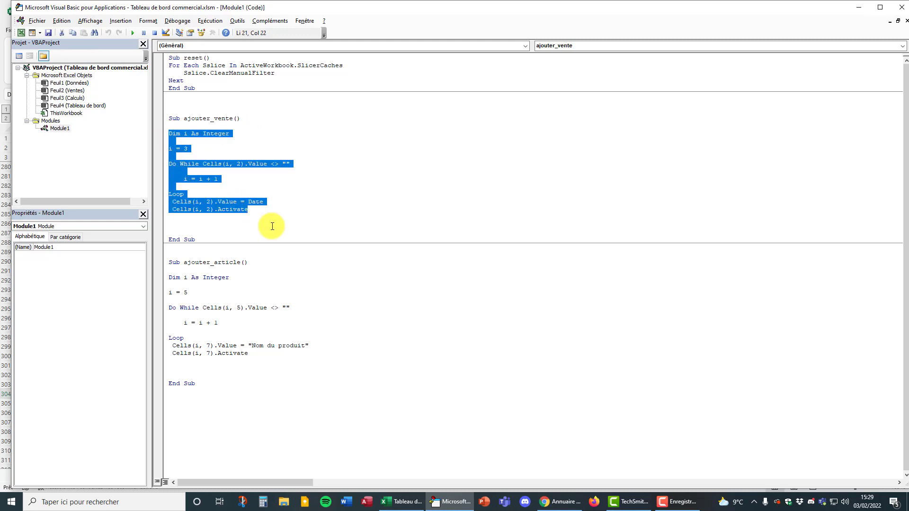
click(266, 220)
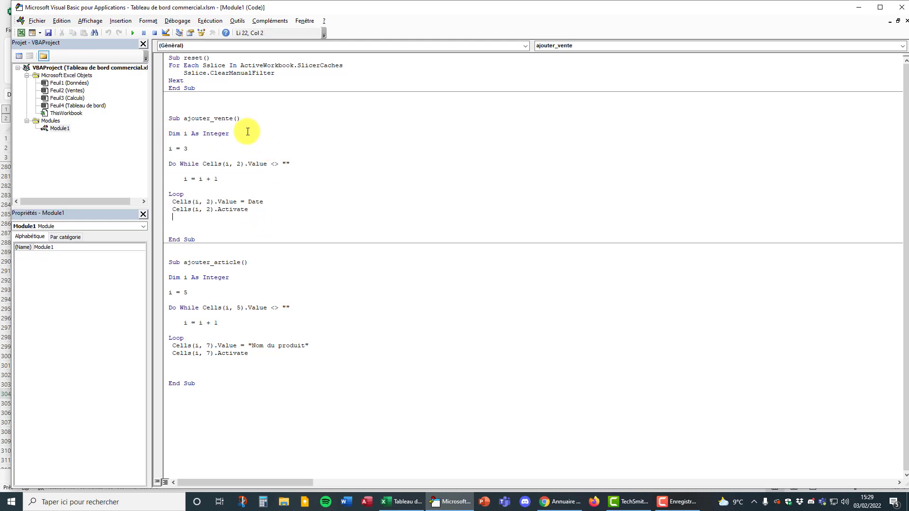
drag(170, 134, 231, 136)
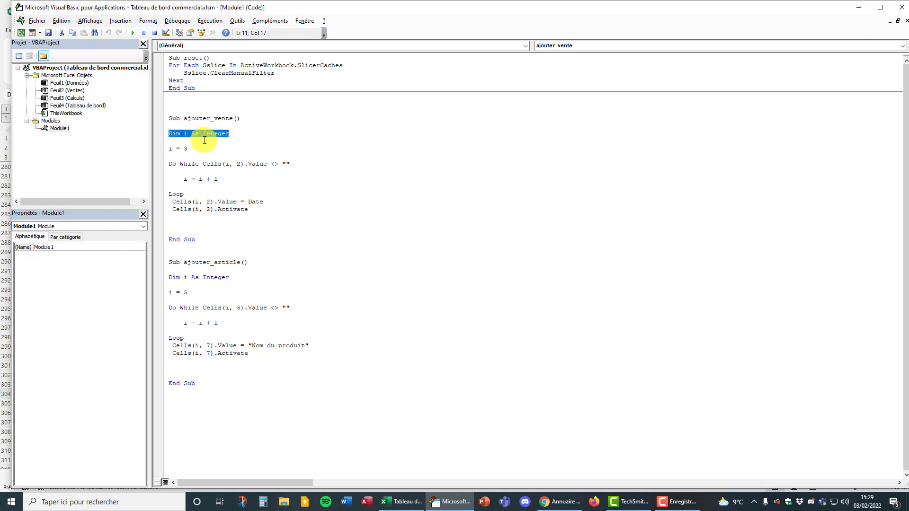
click(169, 149)
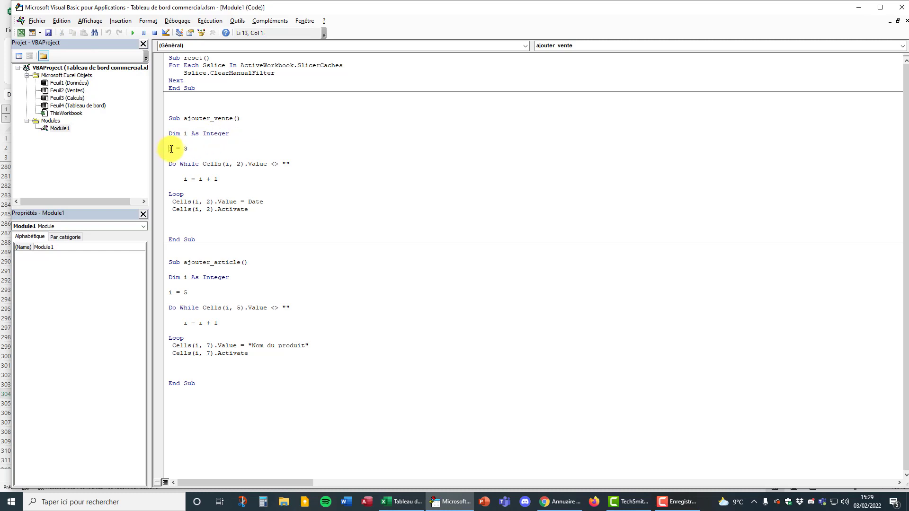
drag(172, 148, 192, 149)
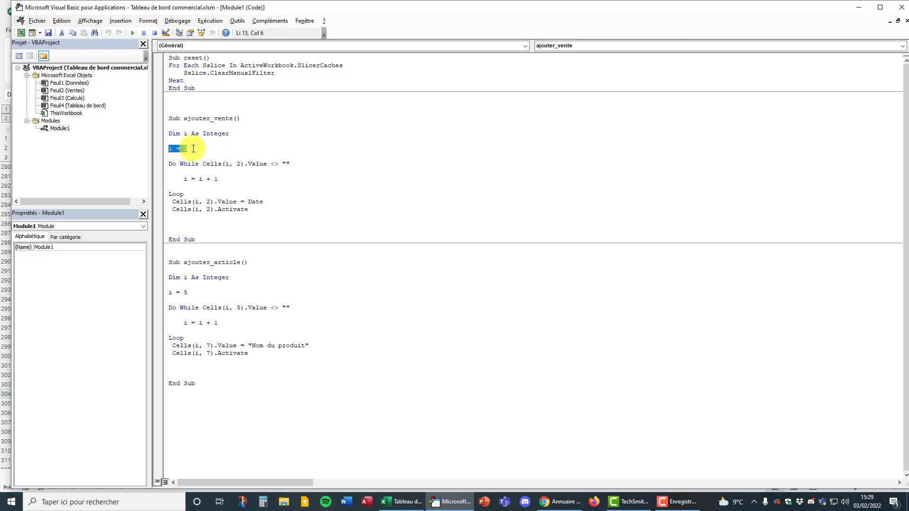
Step: Switch to Excel and view the start of the Ventes table to relate i = 3 to its header row
click(405, 494)
scroll(207, 247, up, 20)
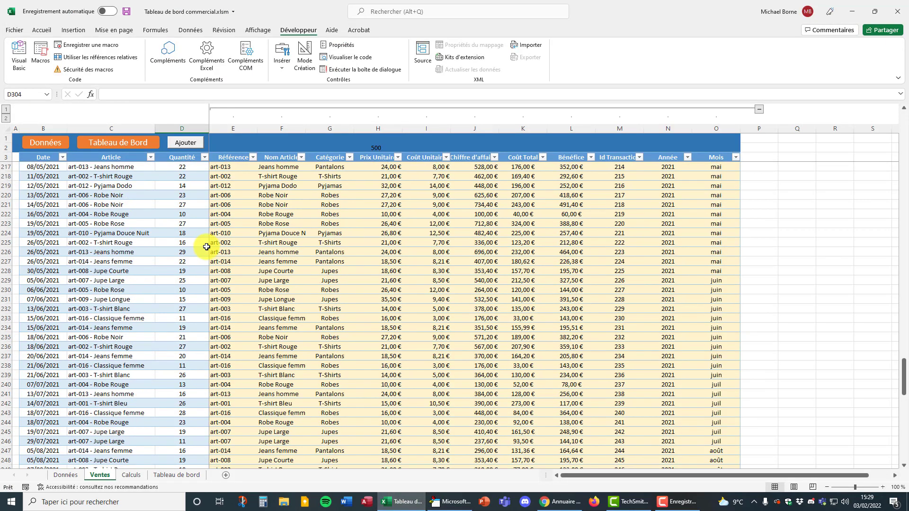
scroll(206, 247, up, 11)
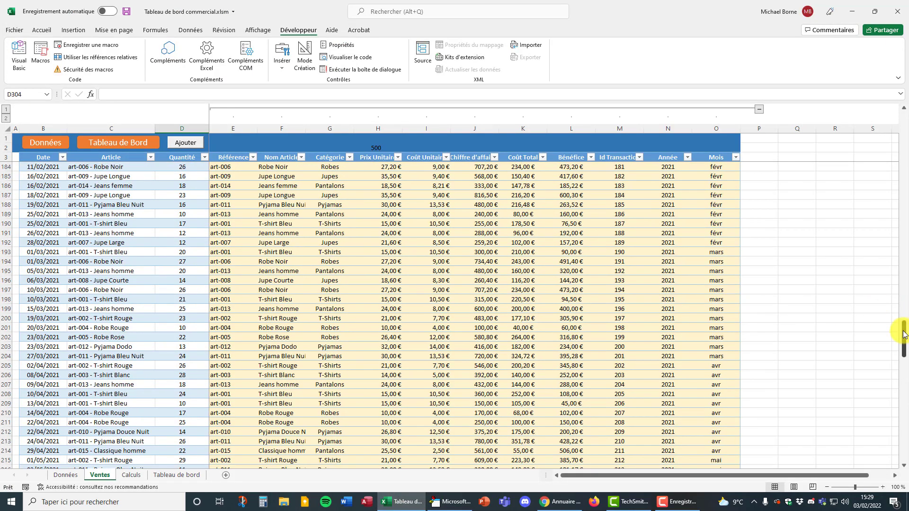
drag(903, 334, 899, 116)
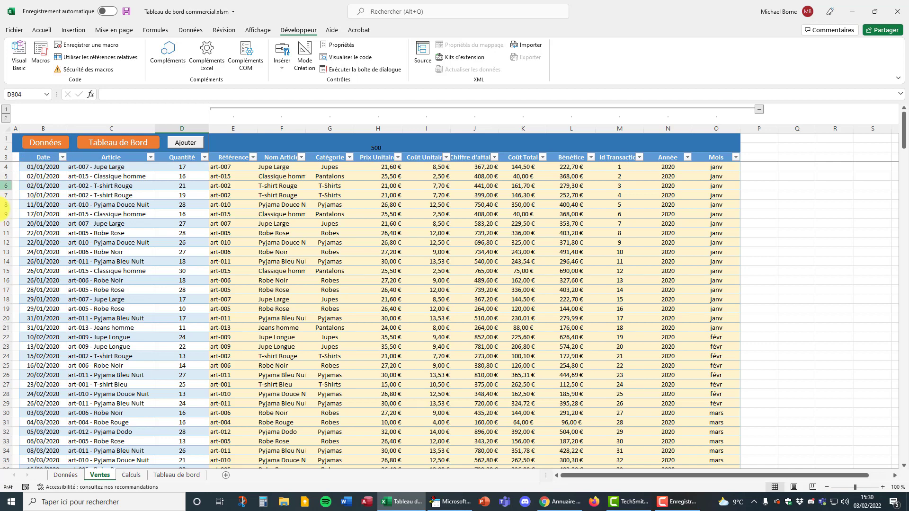
Step: Return to the Visual Basic editor and examine the Do While loop of ajouter_vente, from the Cells(i, 2) condition through i = i + 1
click(450, 502)
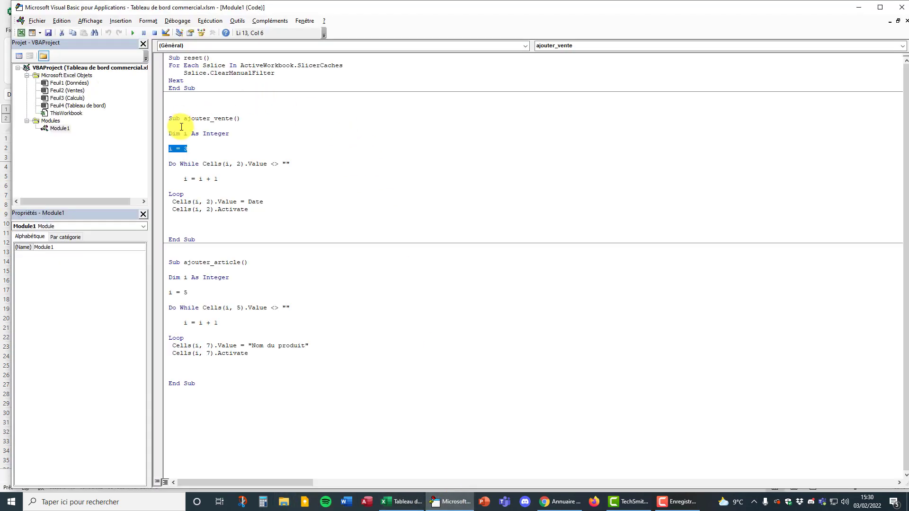
drag(169, 166, 182, 193)
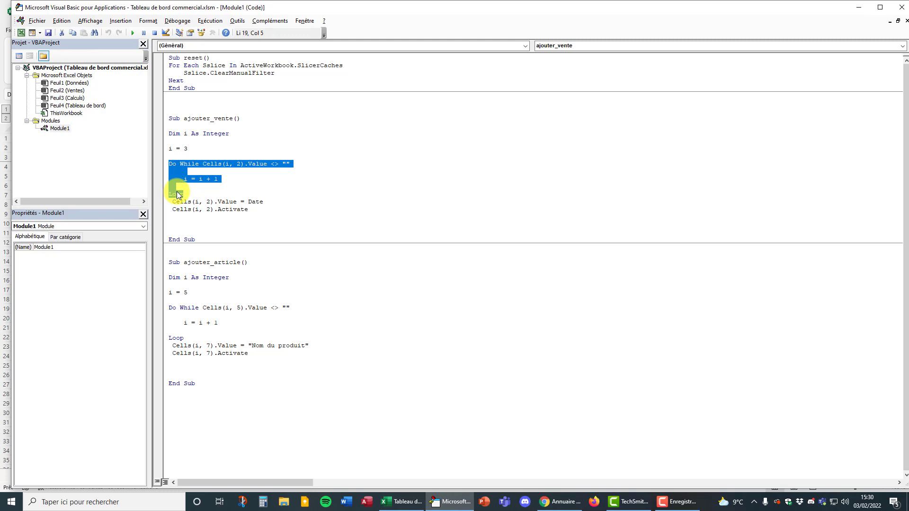
click(186, 165)
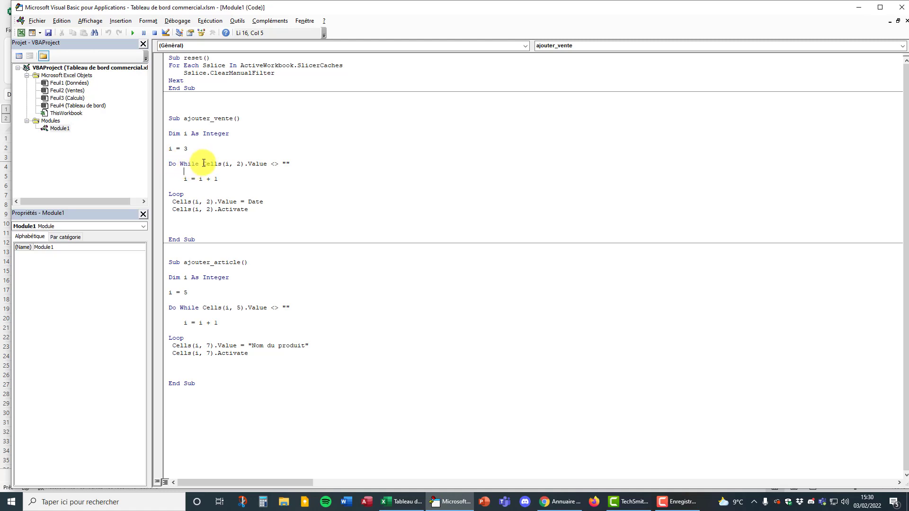
drag(204, 163, 218, 163)
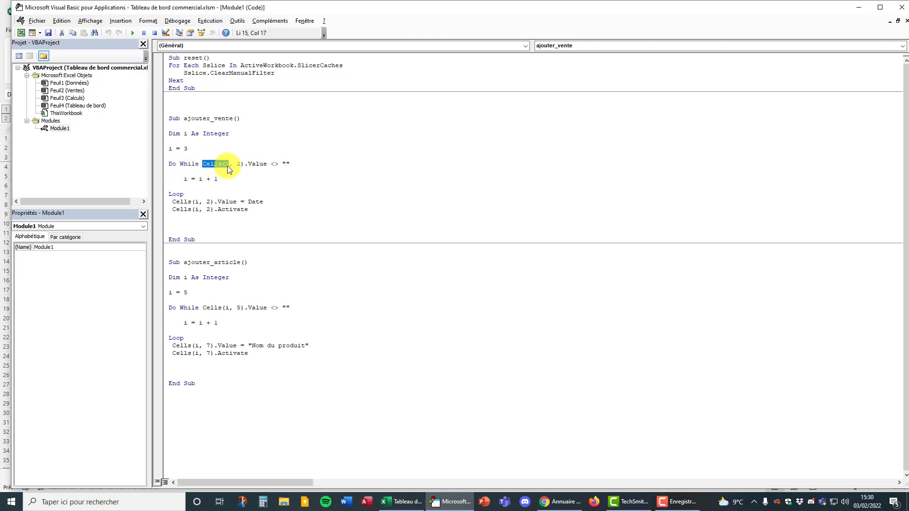
click(229, 163)
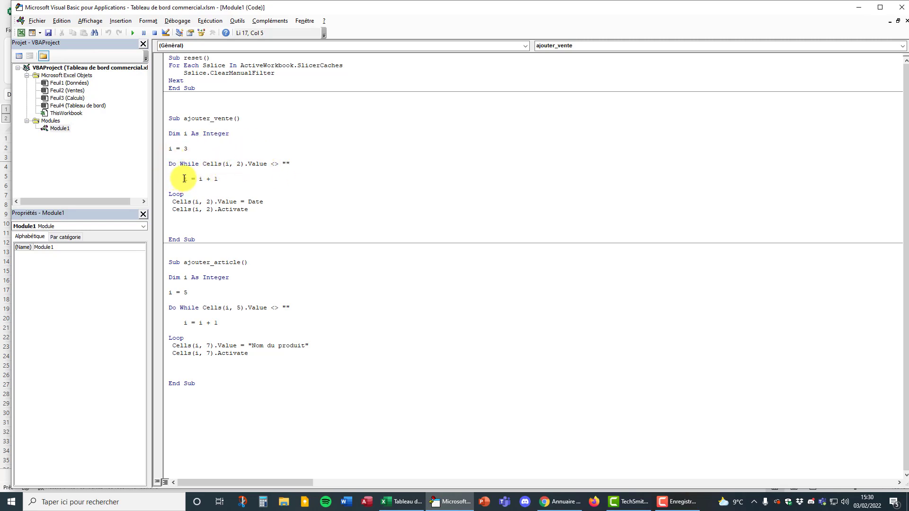
drag(184, 178, 227, 180)
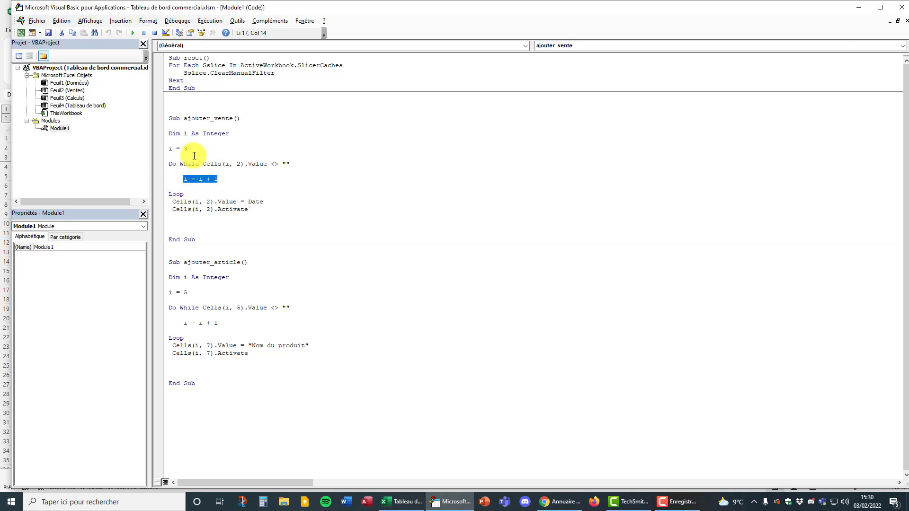
click(183, 195)
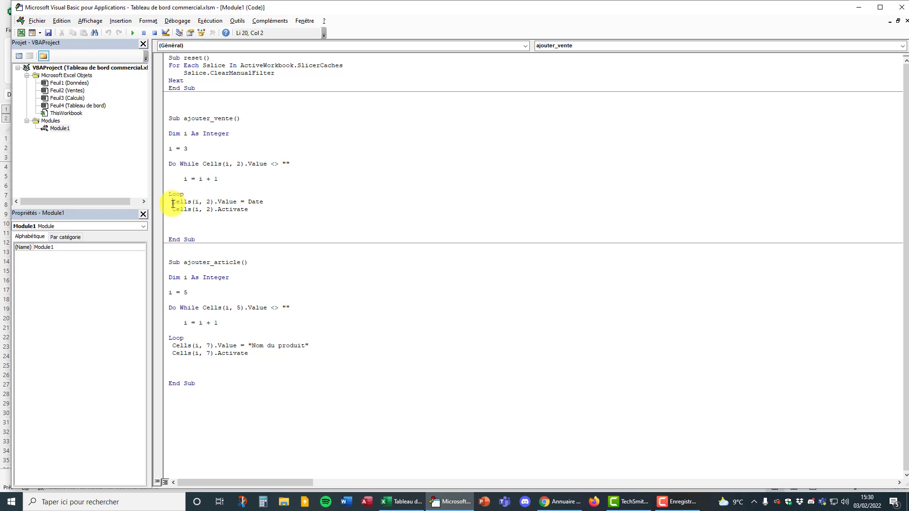
Step: Examine the Cells(i, 2).Value = Date and Cells(i, 2).Activate lines of ajouter_vente, and return to the Ventes sheet in Excel
drag(173, 201, 251, 209)
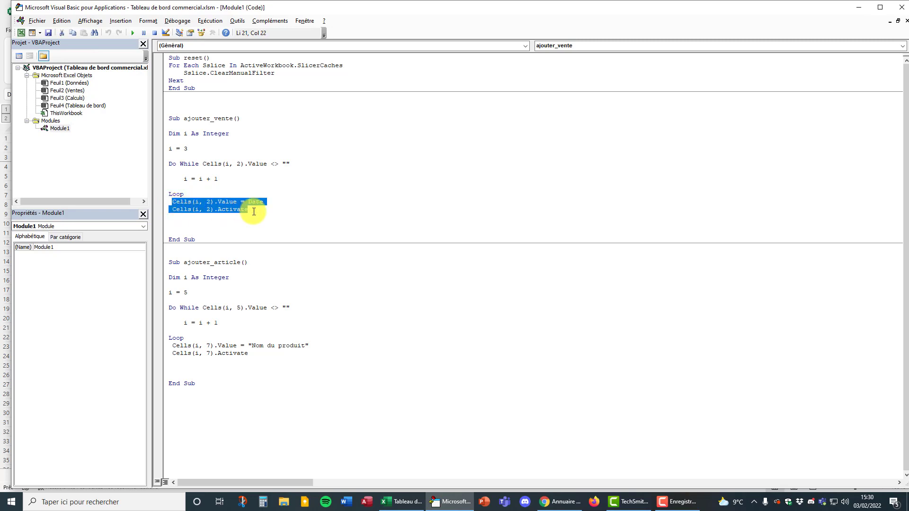
click(239, 230)
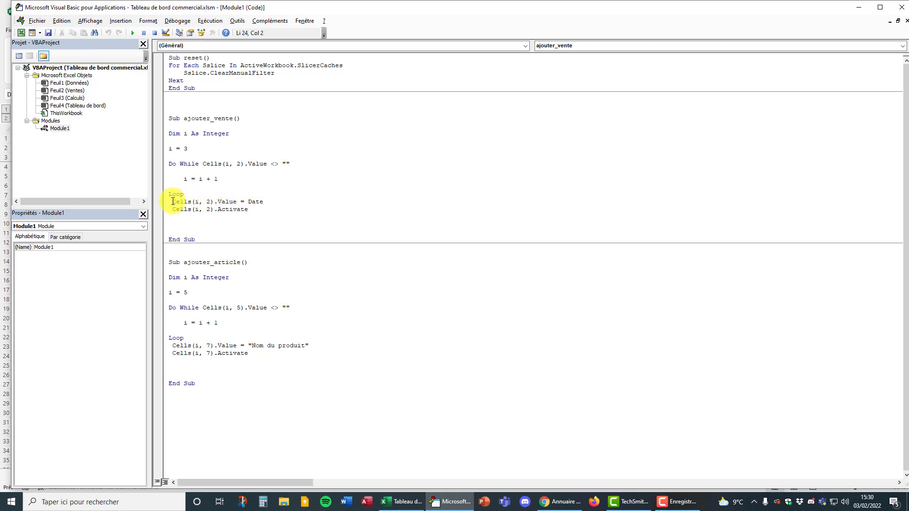
drag(173, 202, 198, 207)
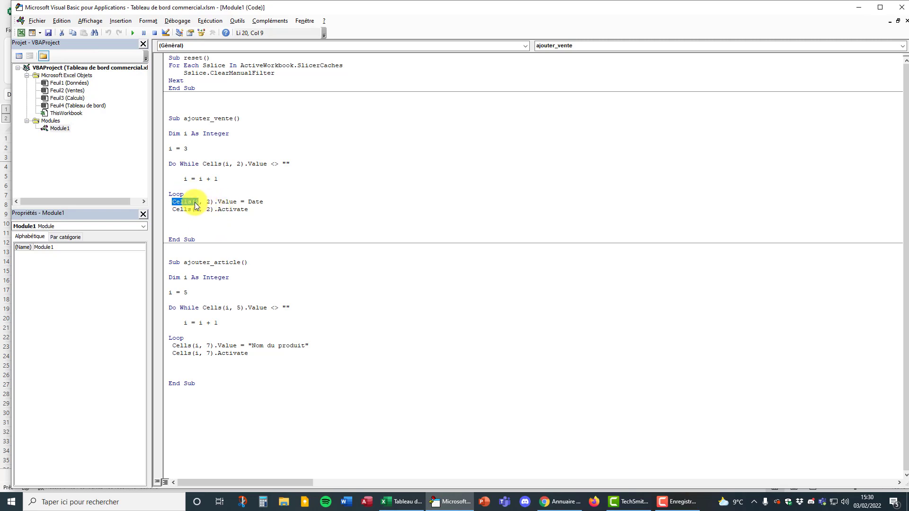
click(199, 202)
double_click(209, 202)
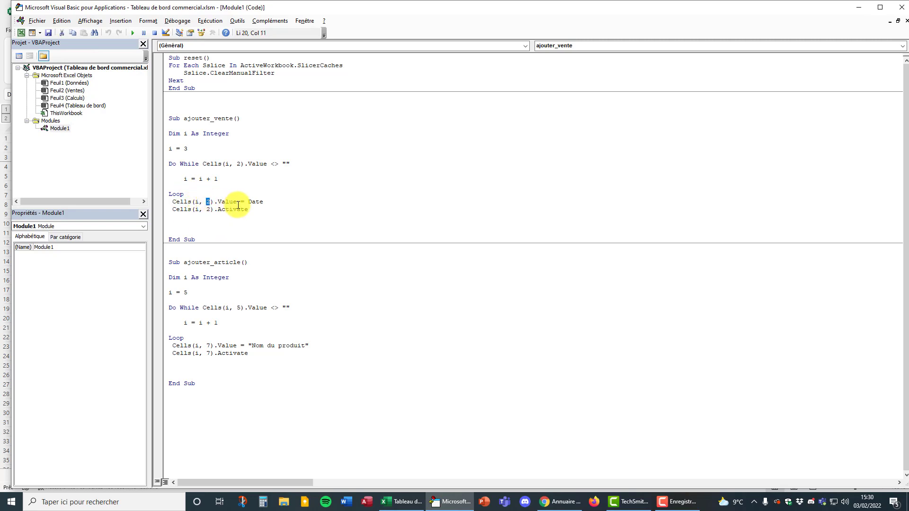
double_click(249, 201)
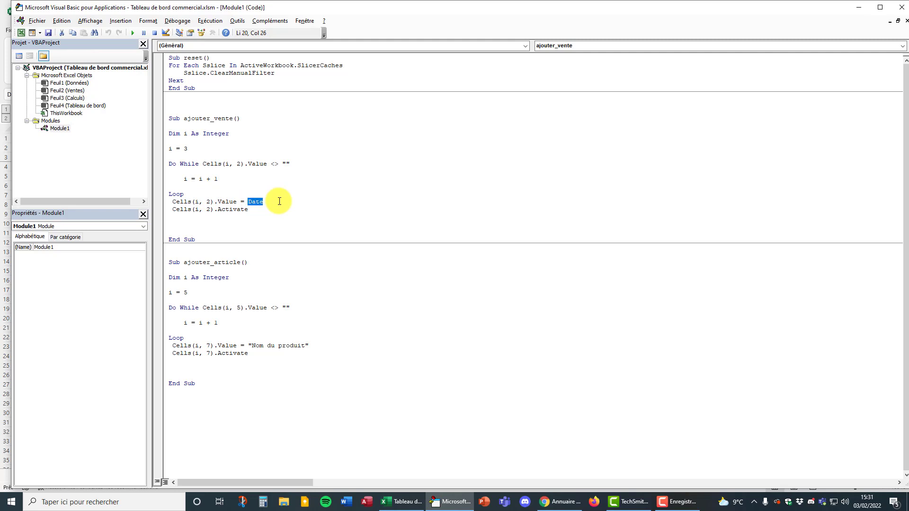
click(175, 209)
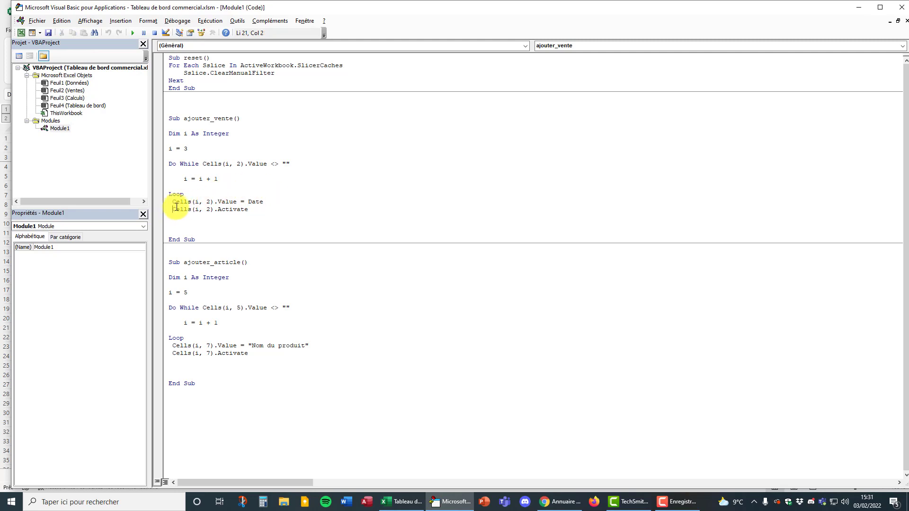
drag(175, 209, 263, 214)
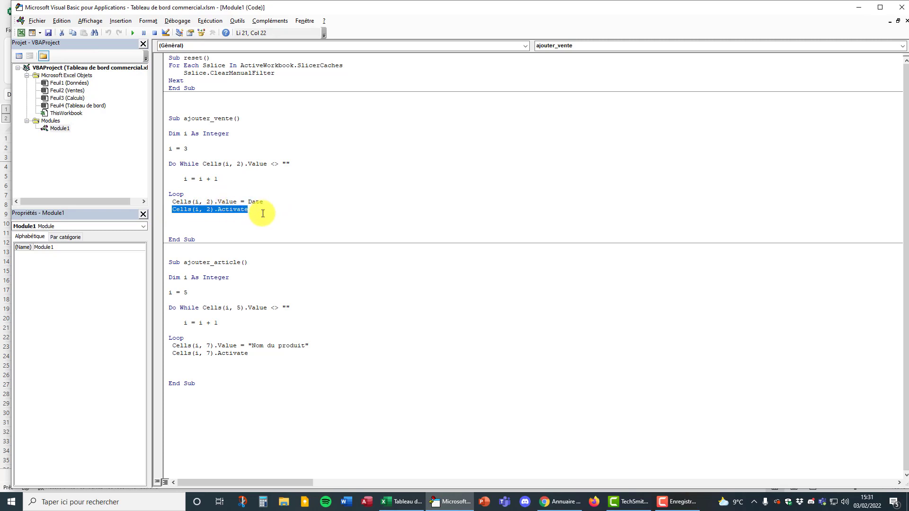
click(406, 506)
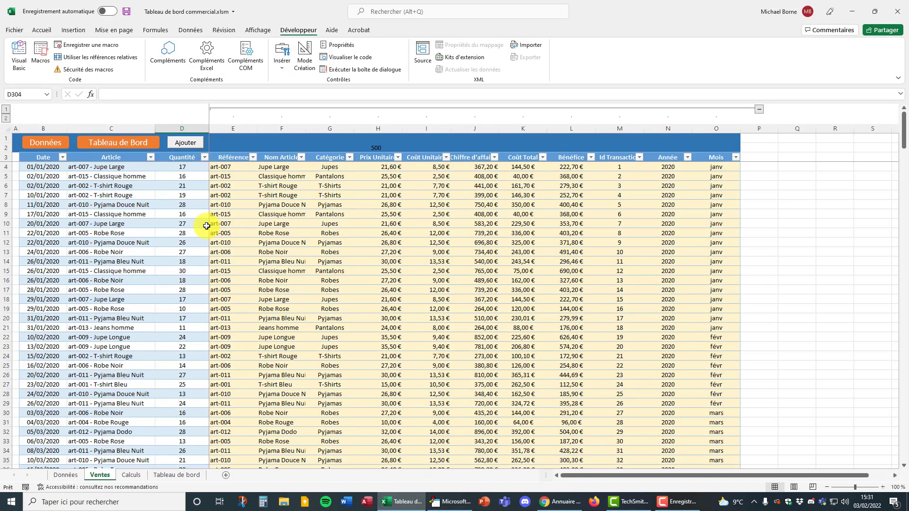
Step: Trace the Date column of the Ventes table from header B3 down through B4 and B5 to follow the macro's loop
click(32, 157)
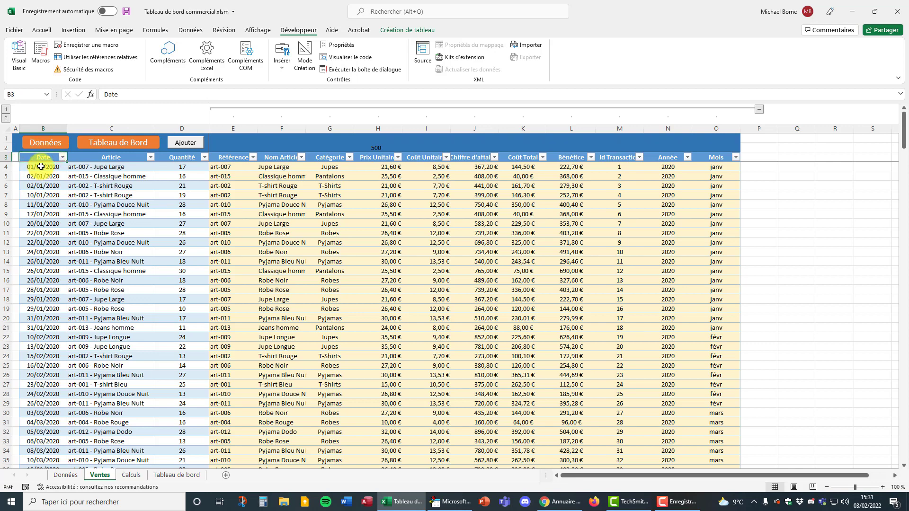
click(16, 129)
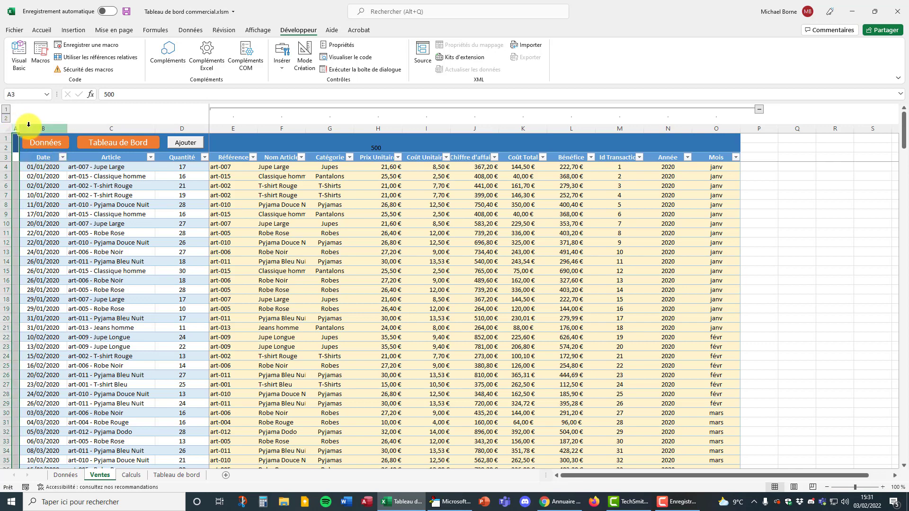
click(29, 127)
click(16, 129)
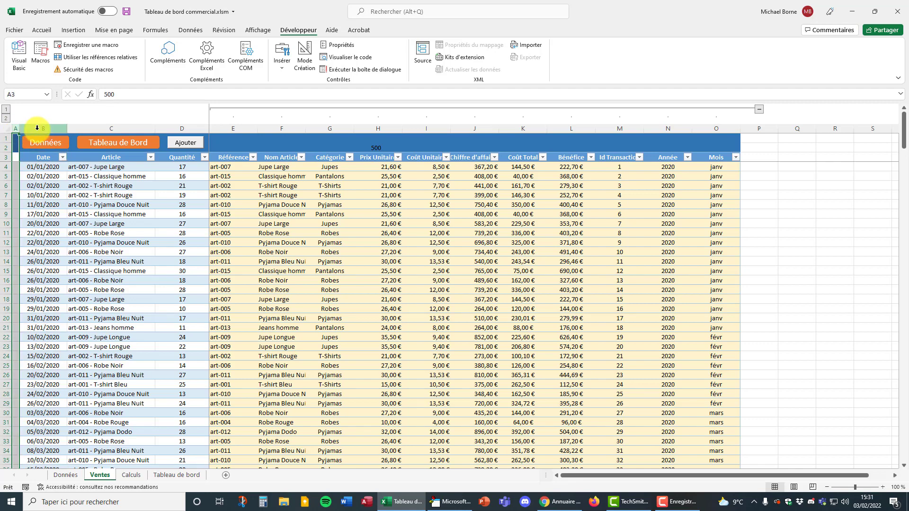
click(37, 128)
click(49, 165)
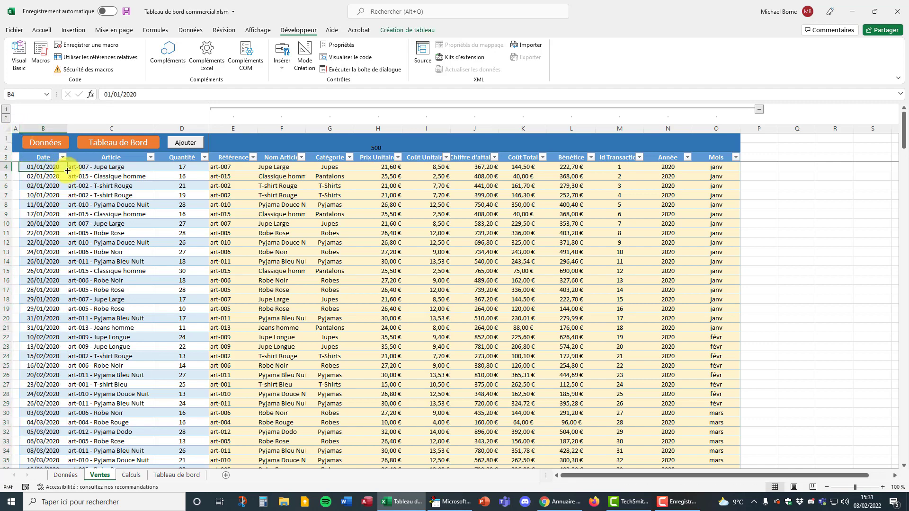
click(35, 176)
Step: Go to the first empty Date cell below the Ventes table and run the Ajouter macro to add a dated sale row
scroll(41, 297, down, 1)
scroll(42, 296, down, 20)
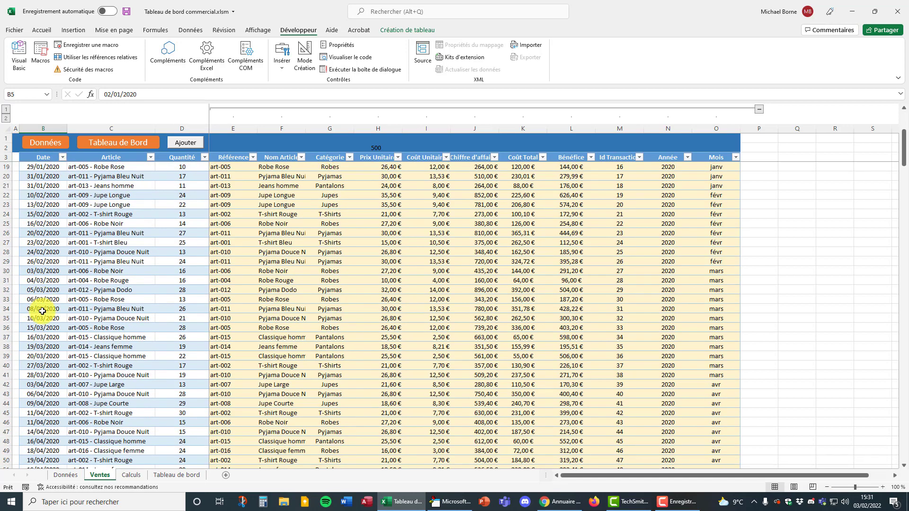
scroll(47, 344, down, 20)
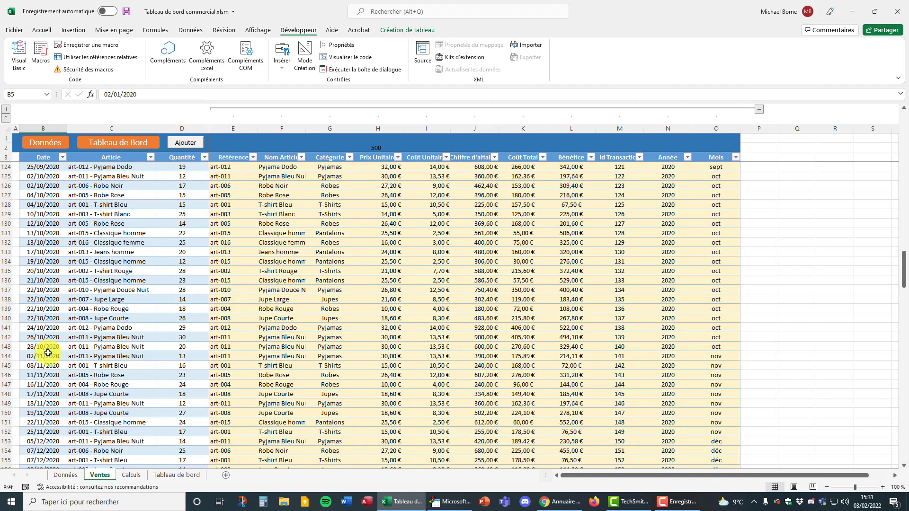
drag(902, 318, 902, 447)
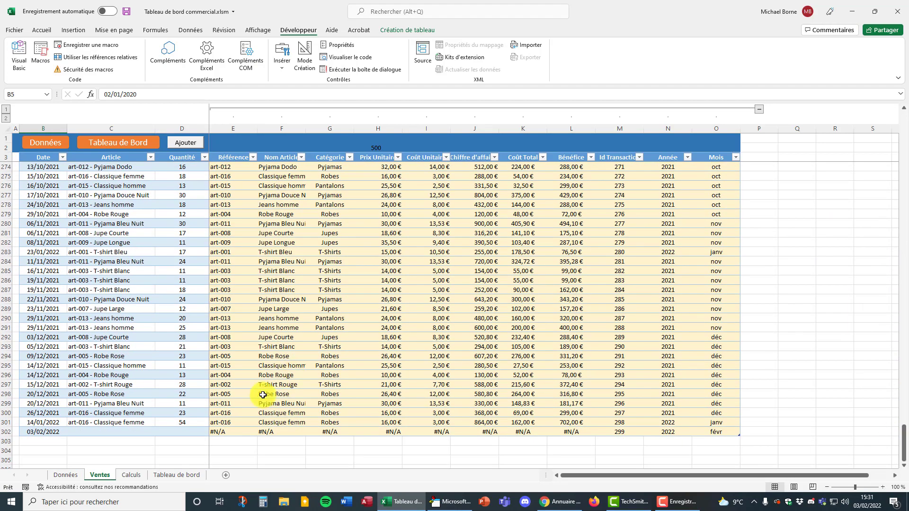
click(48, 441)
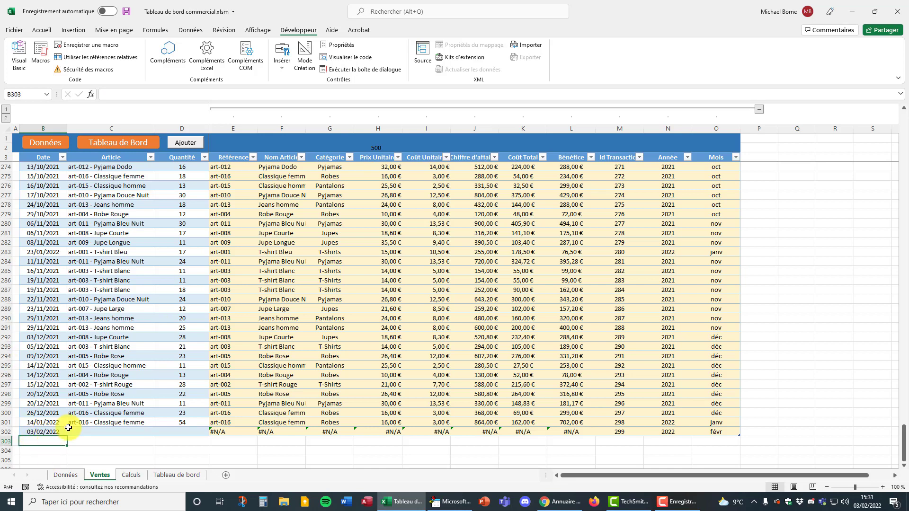
click(186, 144)
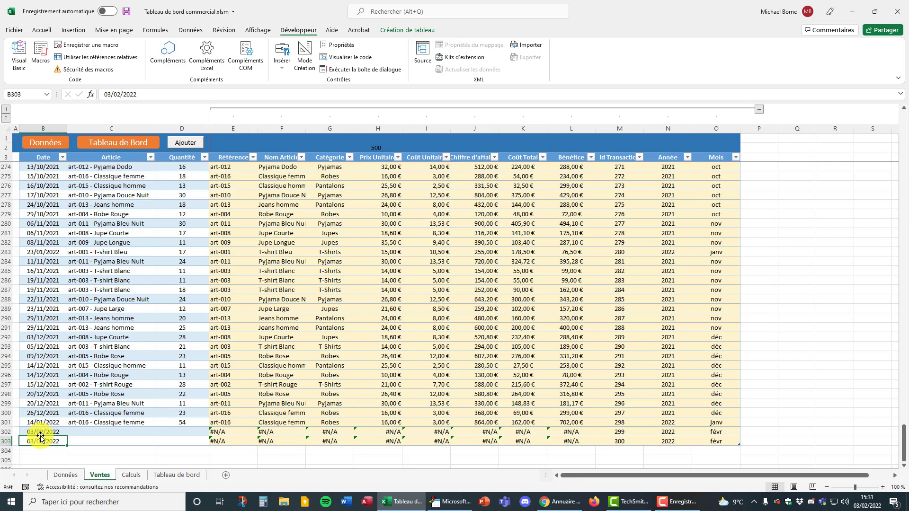
Step: Add a new article row on the Données sheet with the Ajouter Article macro and return to the Visual Basic editor
click(65, 475)
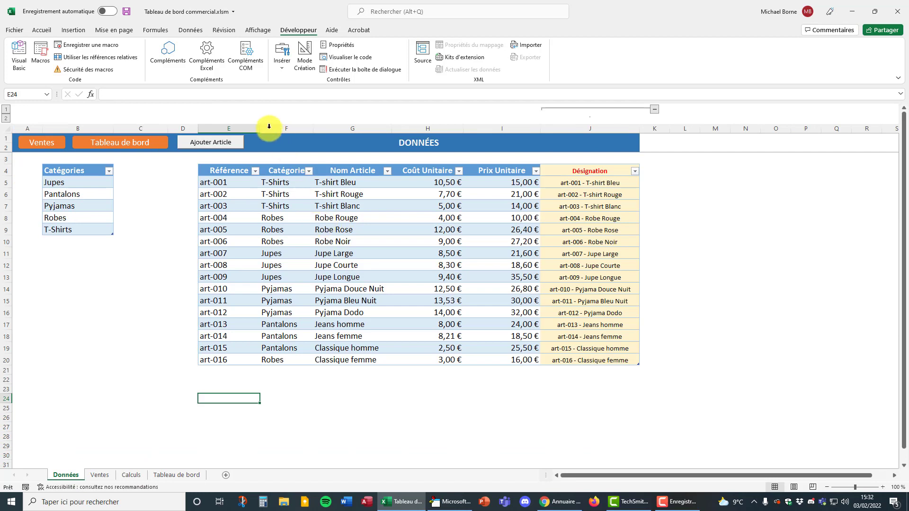
click(212, 147)
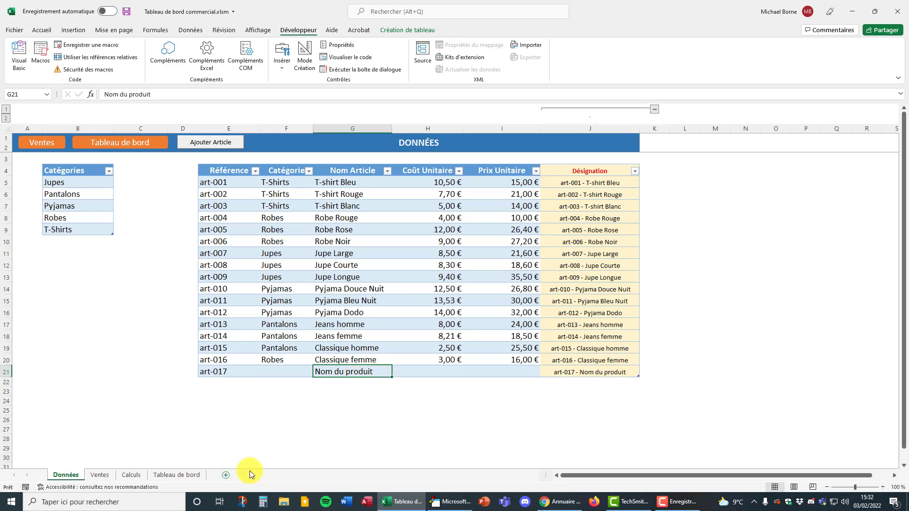
click(456, 505)
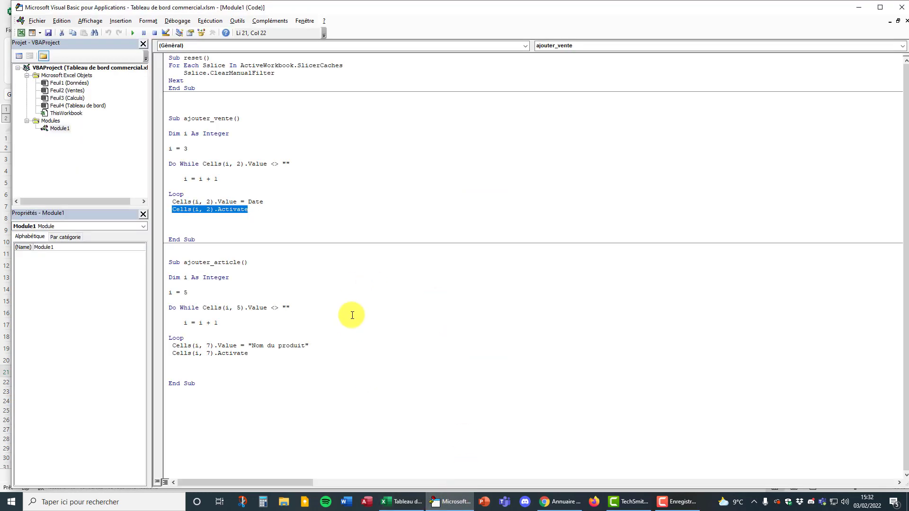
Step: Examine the ajouter_article procedure from Sub to End Sub, including the Dim i As Integer and i = 5 lines
click(169, 261)
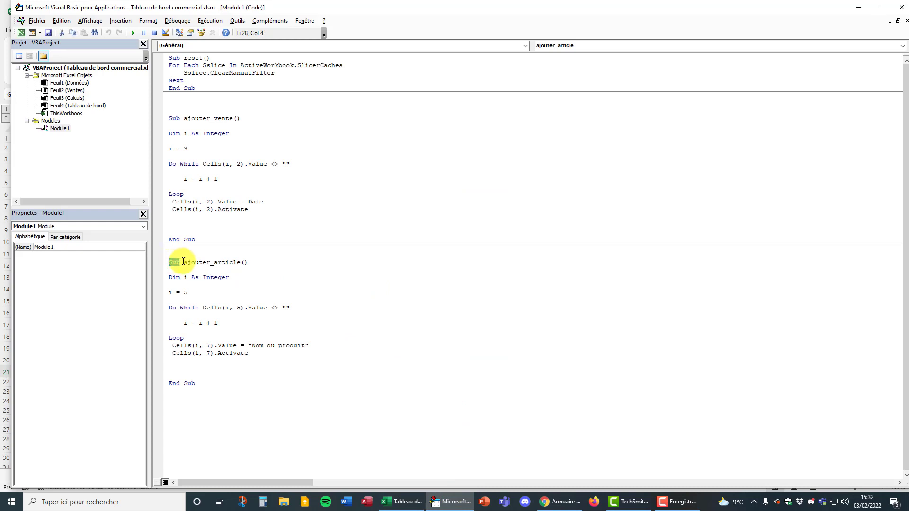
drag(184, 262, 244, 262)
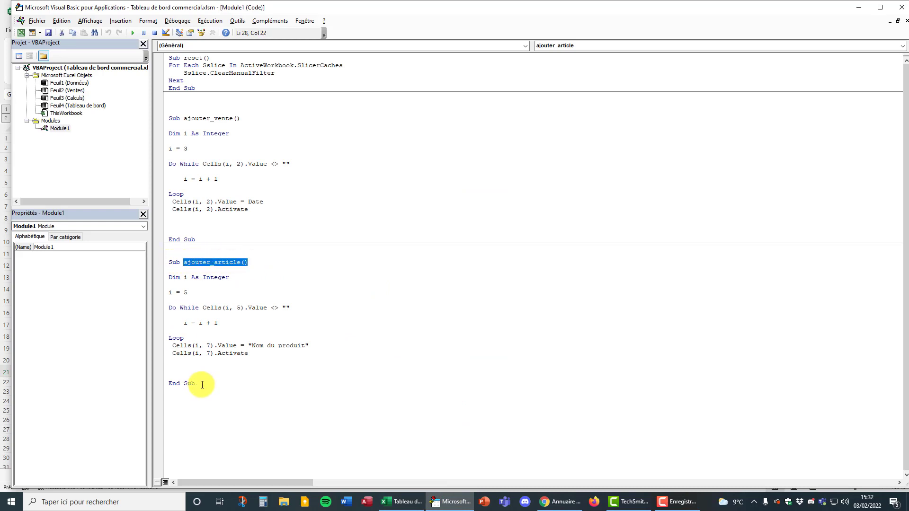
drag(196, 384, 169, 384)
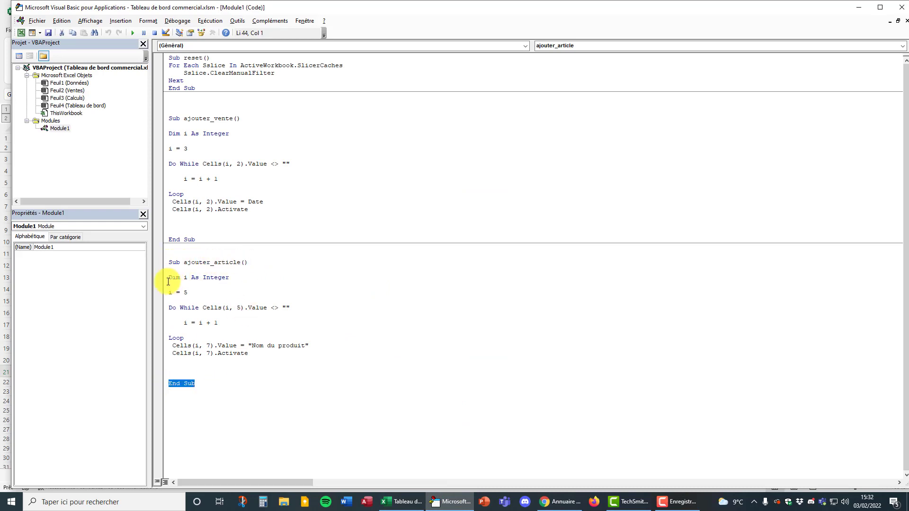
drag(171, 278, 224, 330)
Step: Switch to Excel and select E5 on Données to relate i = 5 to the first Référence row, returning to the code
click(401, 502)
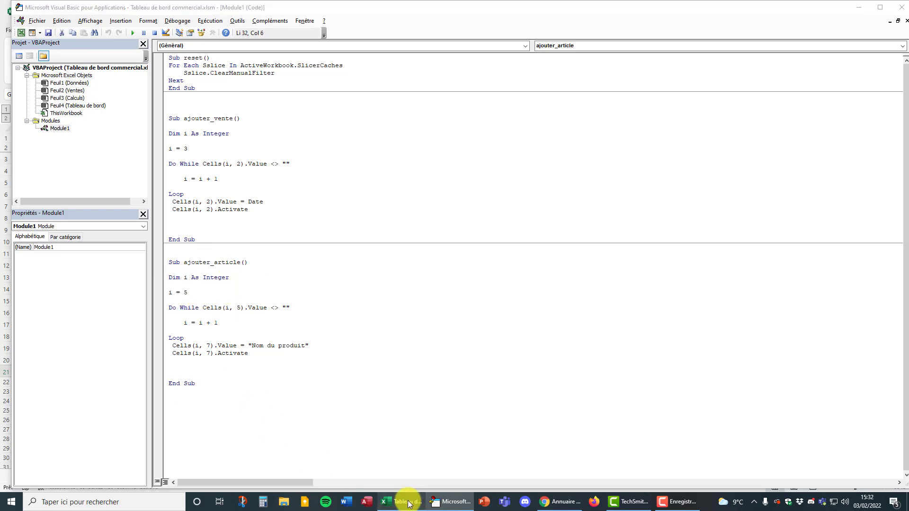
click(224, 182)
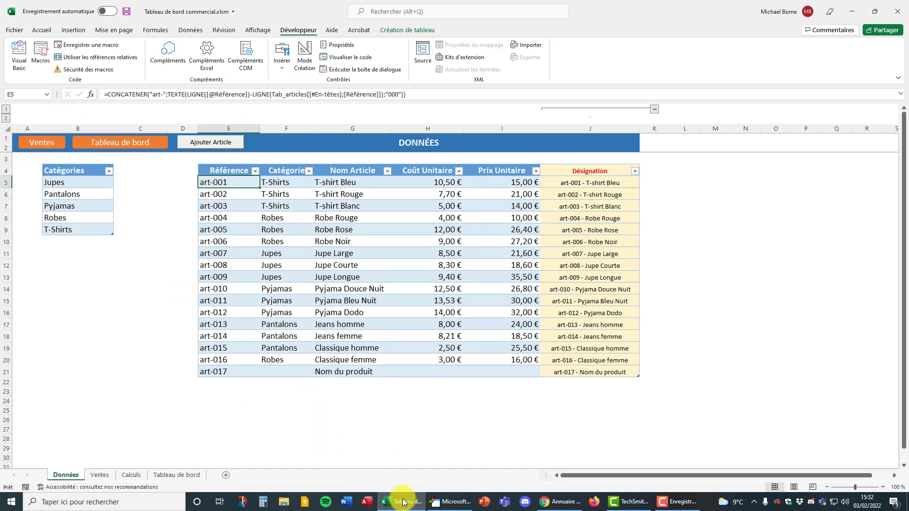
click(451, 504)
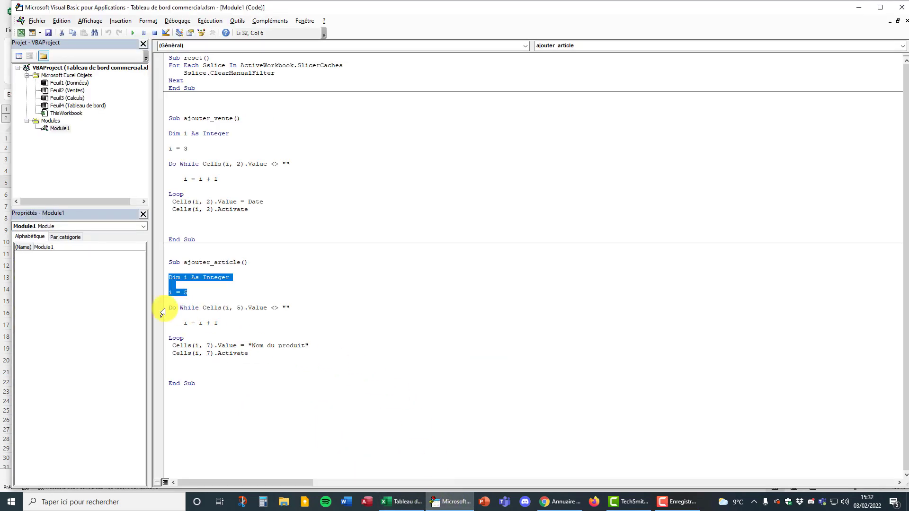
Step: Examine the Do While Cells(i, 5).Value <> "" condition of ajouter_article and compare it with the Référence column on Données
drag(167, 309, 228, 307)
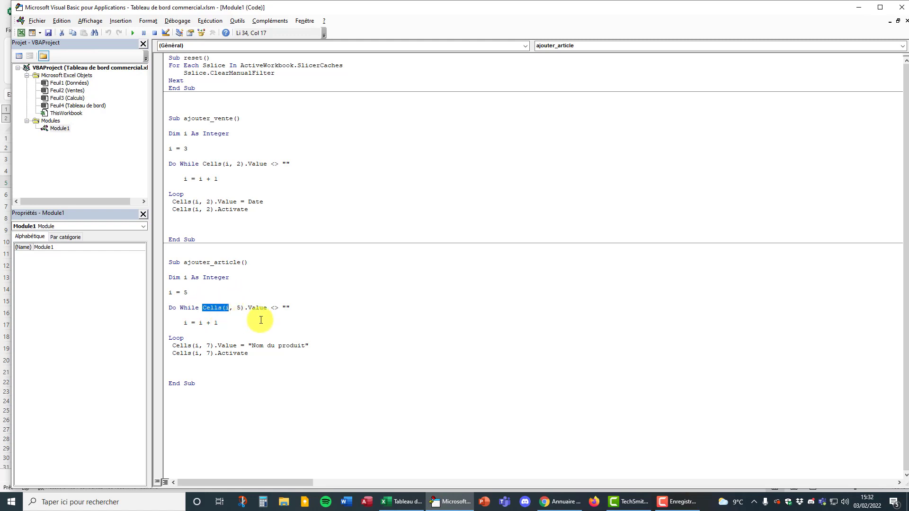
drag(294, 307, 241, 307)
click(402, 501)
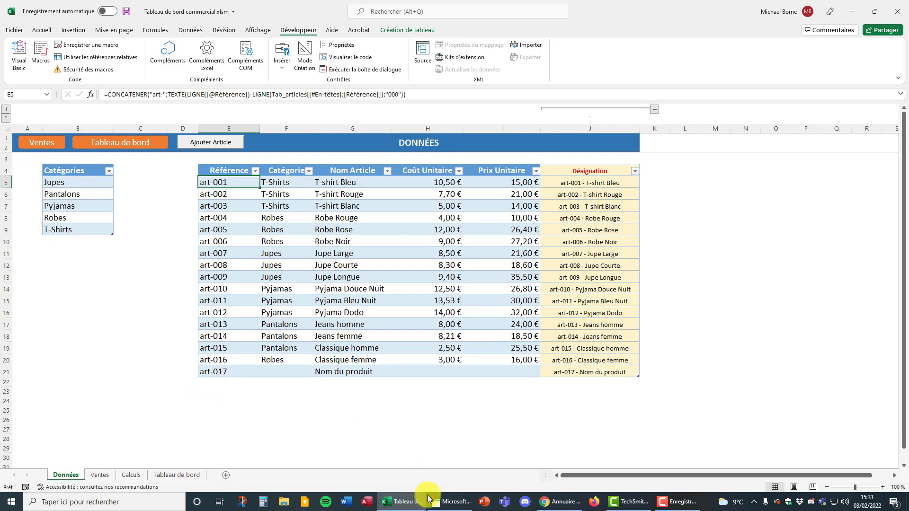
click(450, 502)
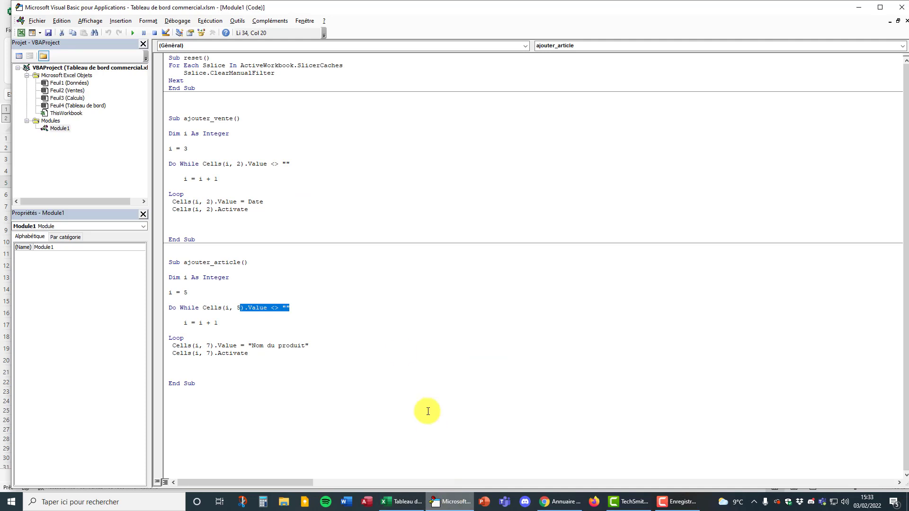
Step: Insert a blank line after Loop in ajouter_article and review the Cells(i, 7).Value = "Nom du produit" and Cells(i, 7).Activate lines
click(194, 340)
key(Return)
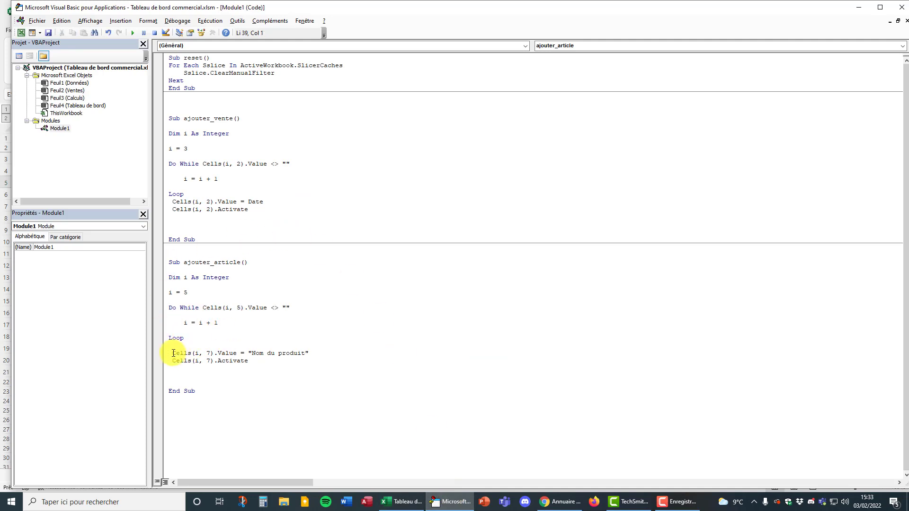
drag(175, 353, 201, 353)
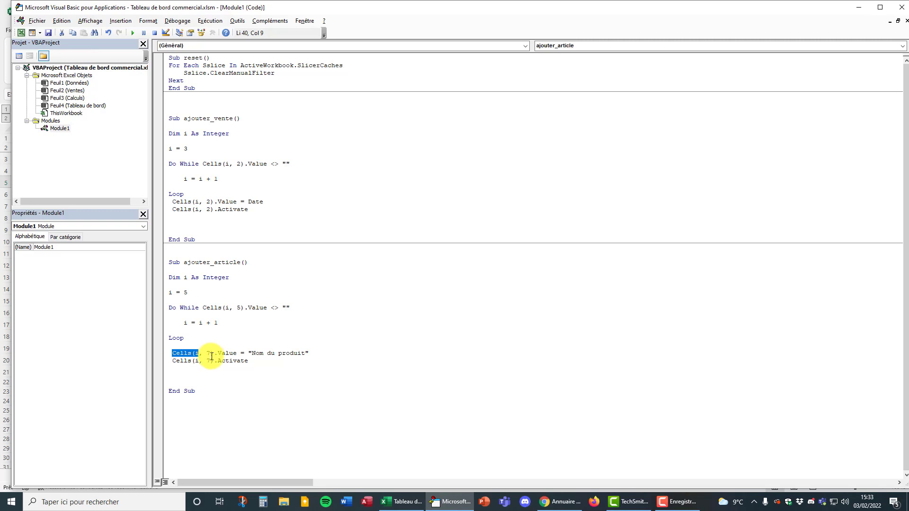
drag(249, 353, 312, 351)
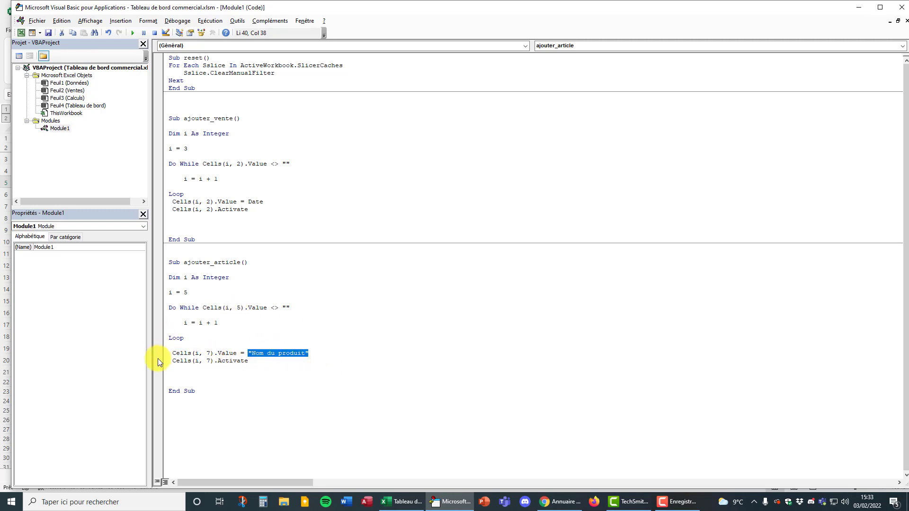
drag(172, 362, 248, 361)
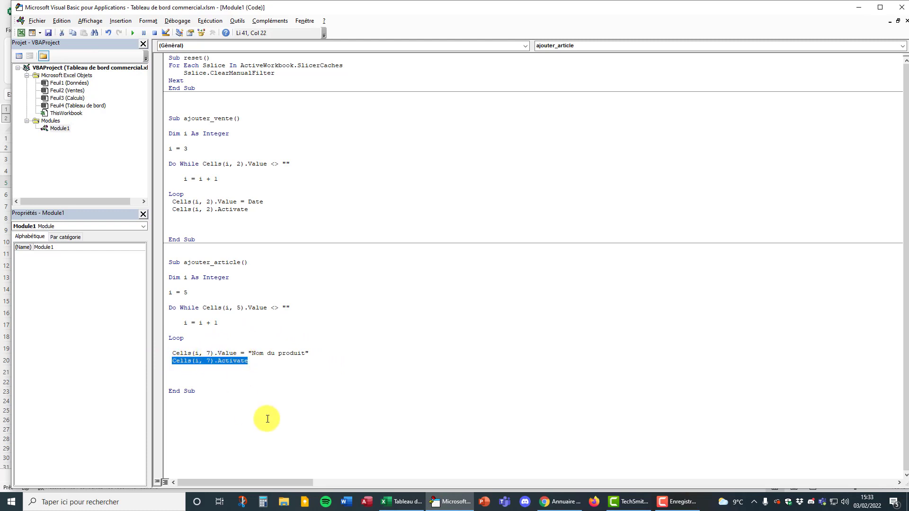
Step: Return to the Données sheet in Excel and add three more article rows with the Ajouter Article macro
click(402, 501)
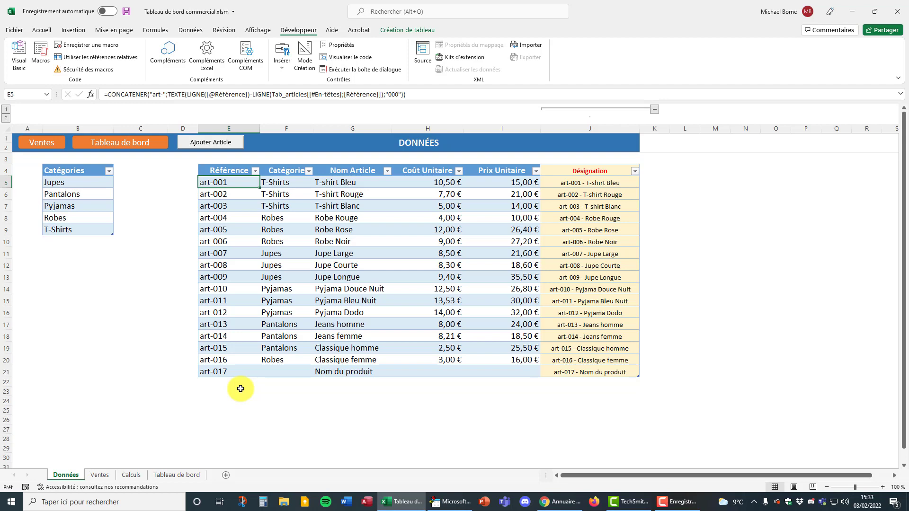
click(214, 142)
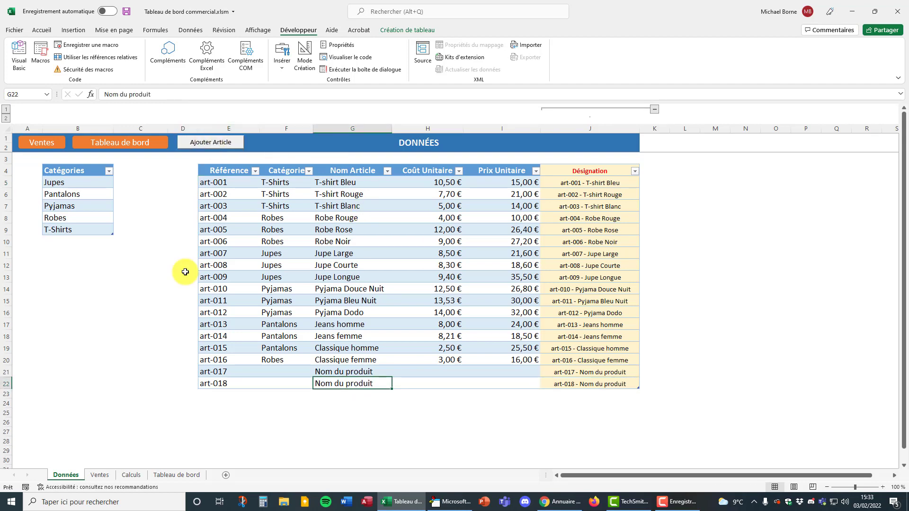
click(212, 142)
click(216, 146)
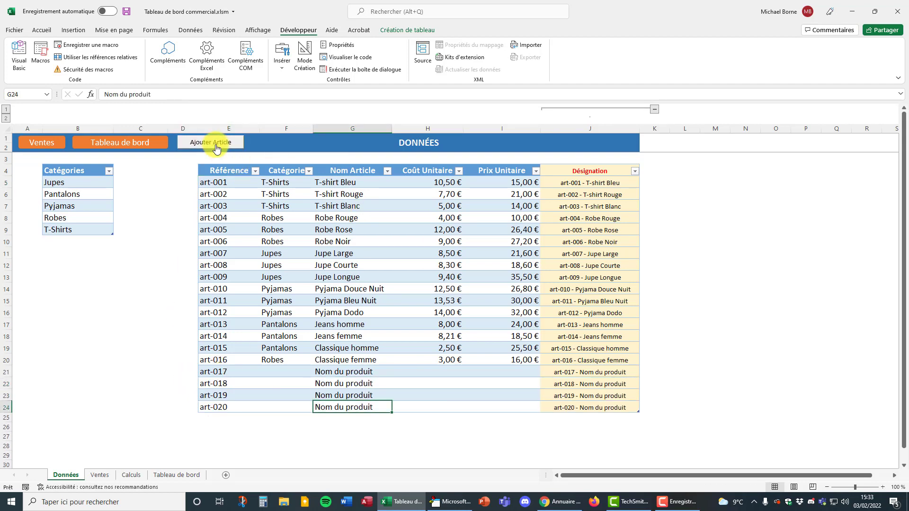
Step: Add five more dated sale rows to the Ventes table by running the Ajouter macro repeatedly
click(100, 475)
click(186, 143)
click(185, 143)
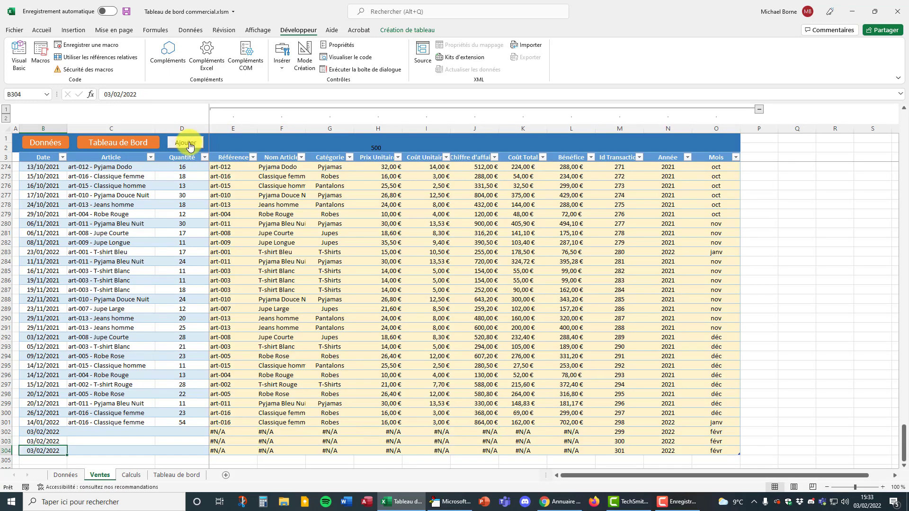
click(185, 142)
click(186, 143)
click(185, 142)
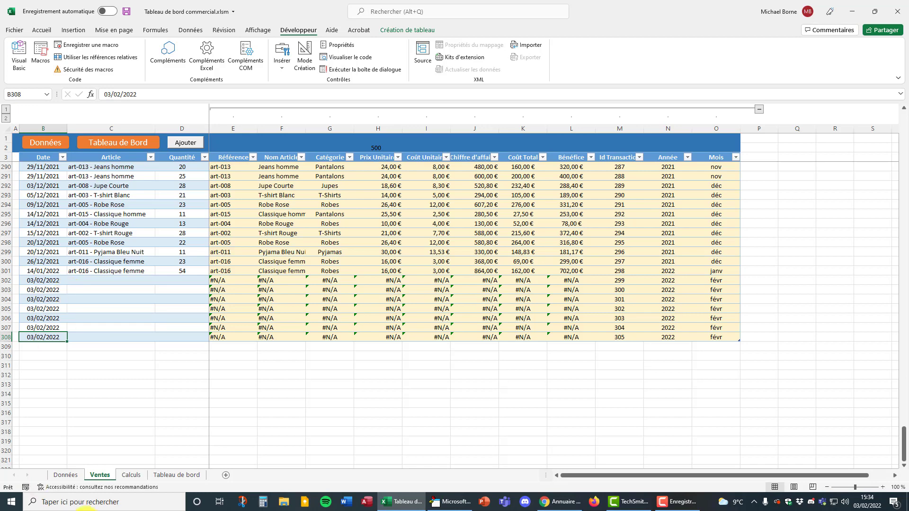
Step: Open the Tableau de bord sheet and examine the effect of the incomplete sale rows, including the Cumul value for nov
click(180, 477)
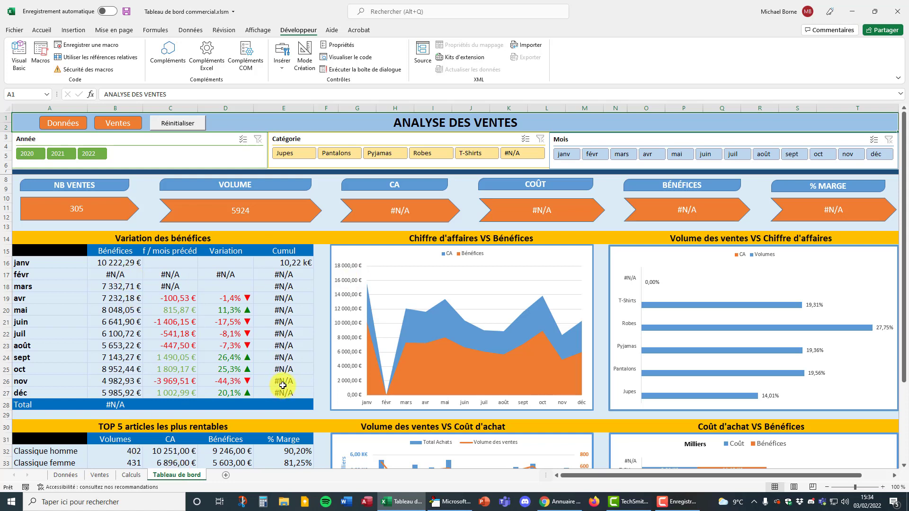
mouse_move(282, 386)
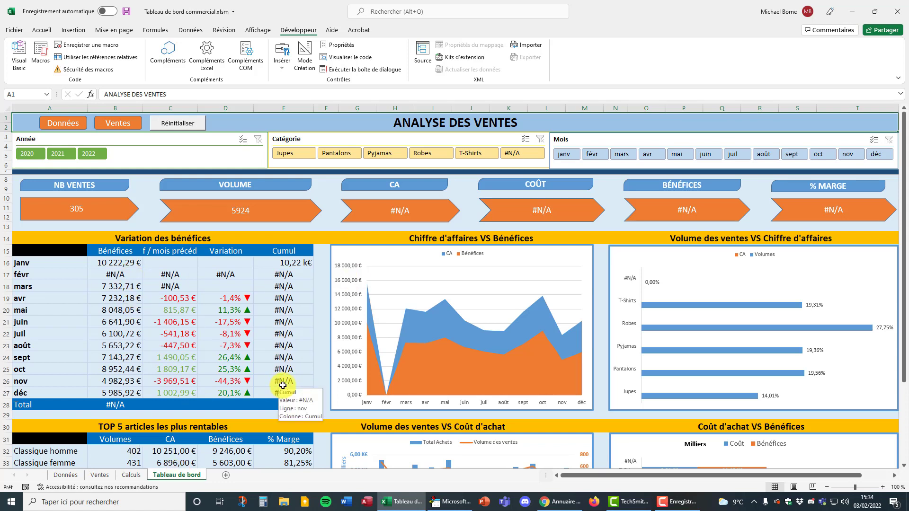